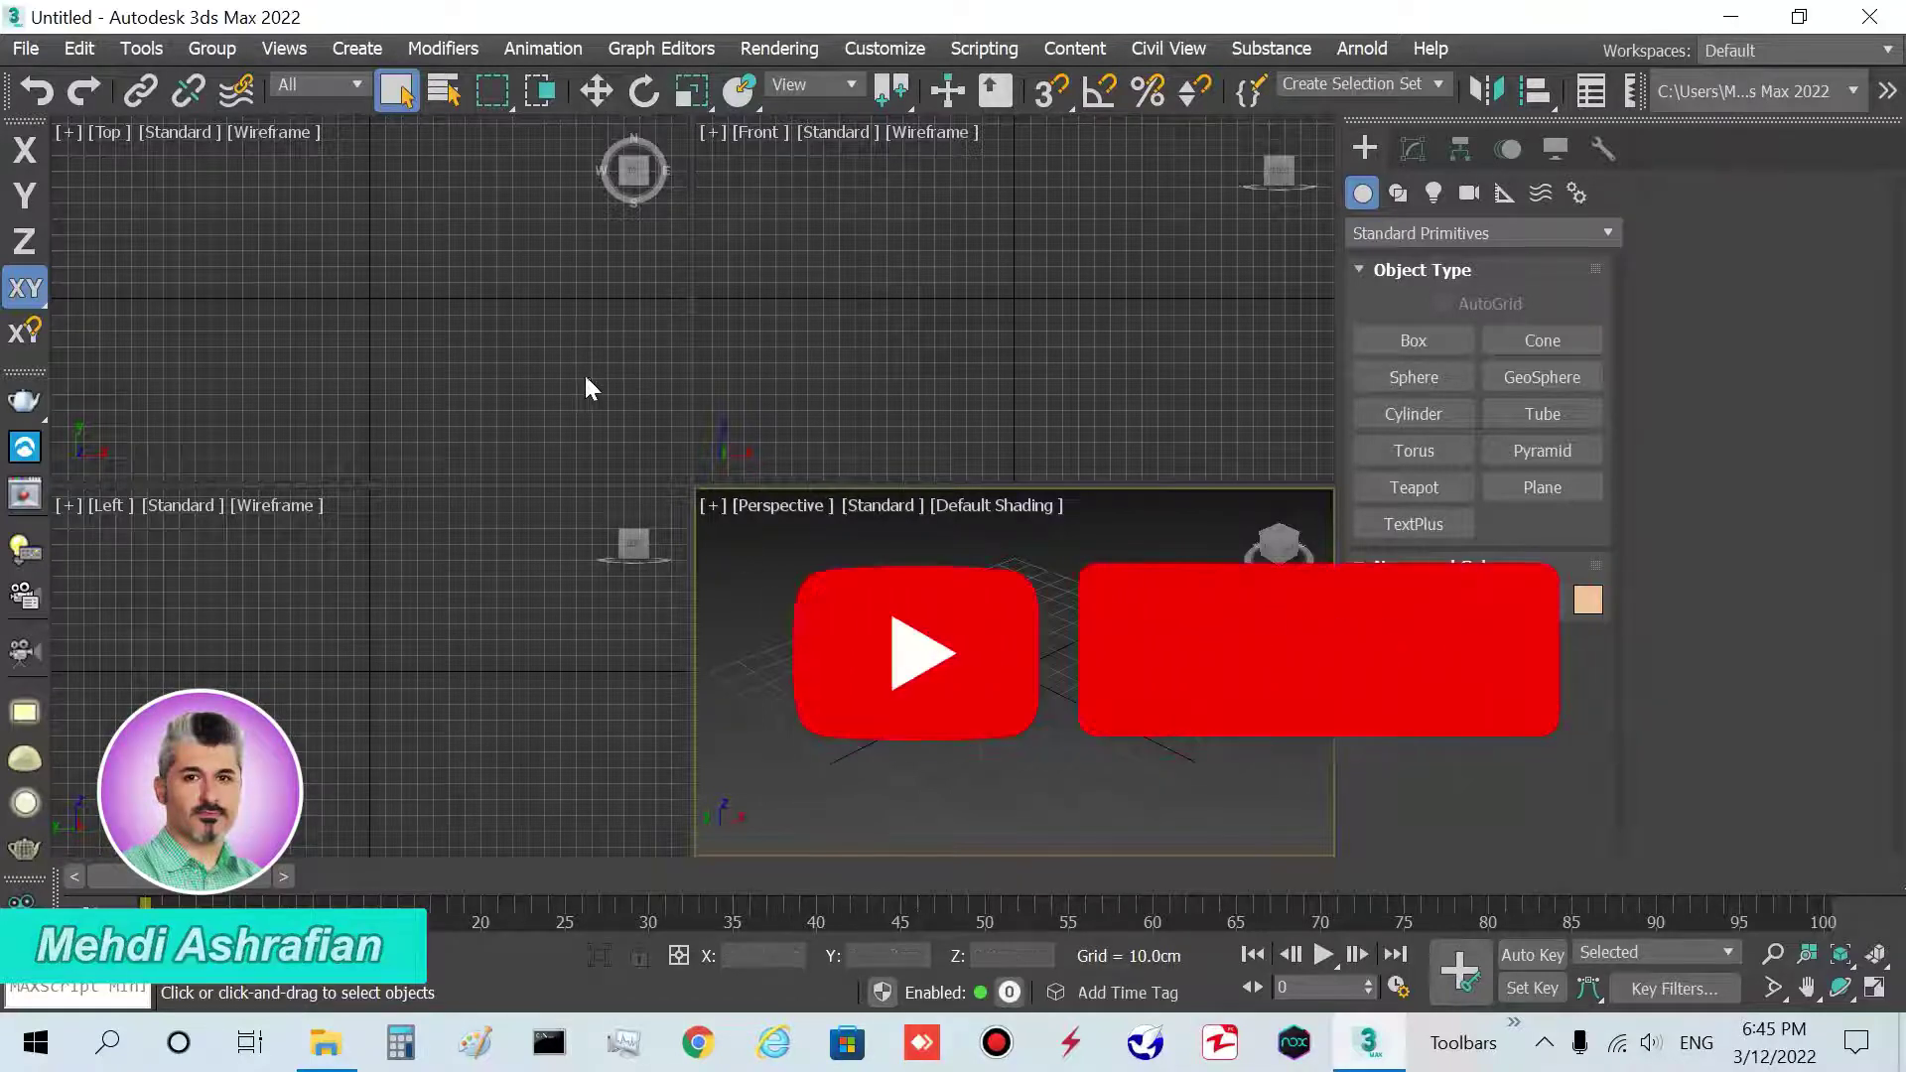
Maximize the Front view and draw a rectangle spline about 41 cm wide and 19 cm high
key("alt+w")
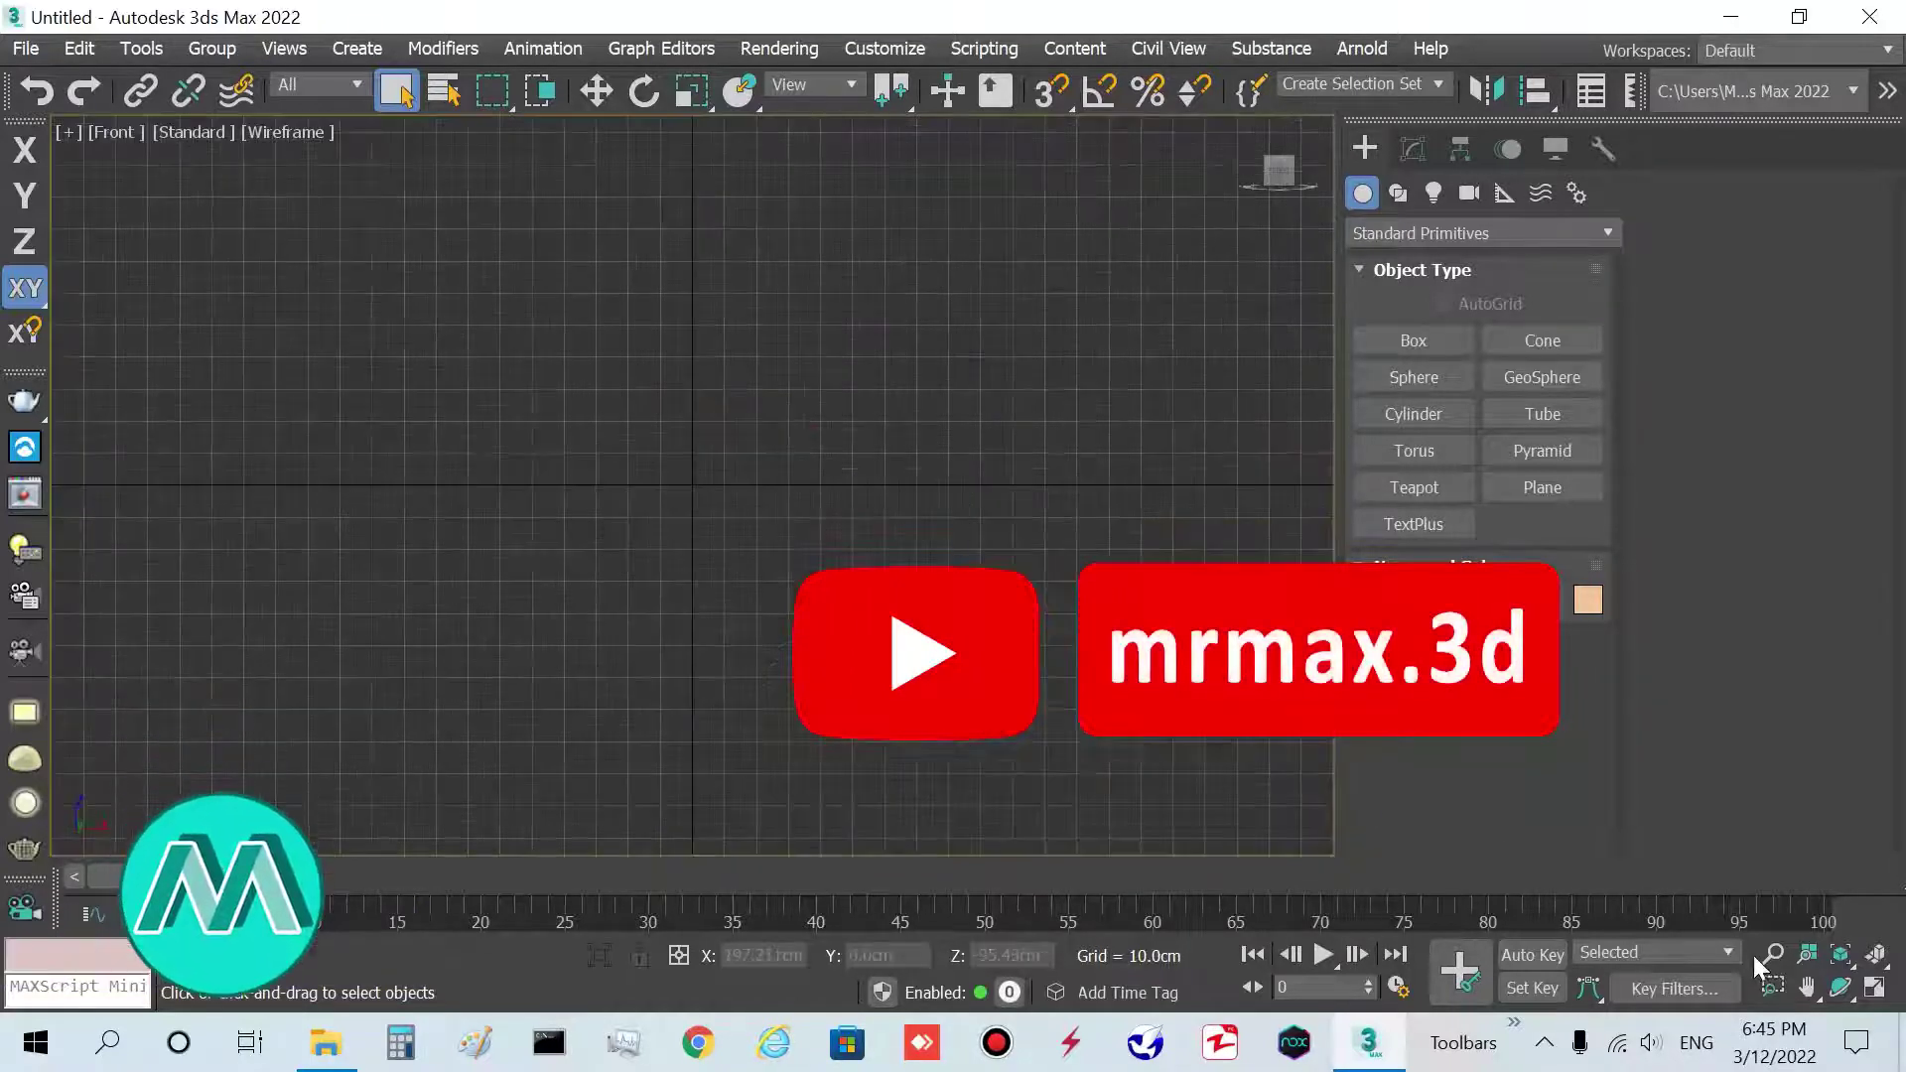
left_click_drag(658, 639, 571, 739)
left_click_drag(838, 568, 919, 467)
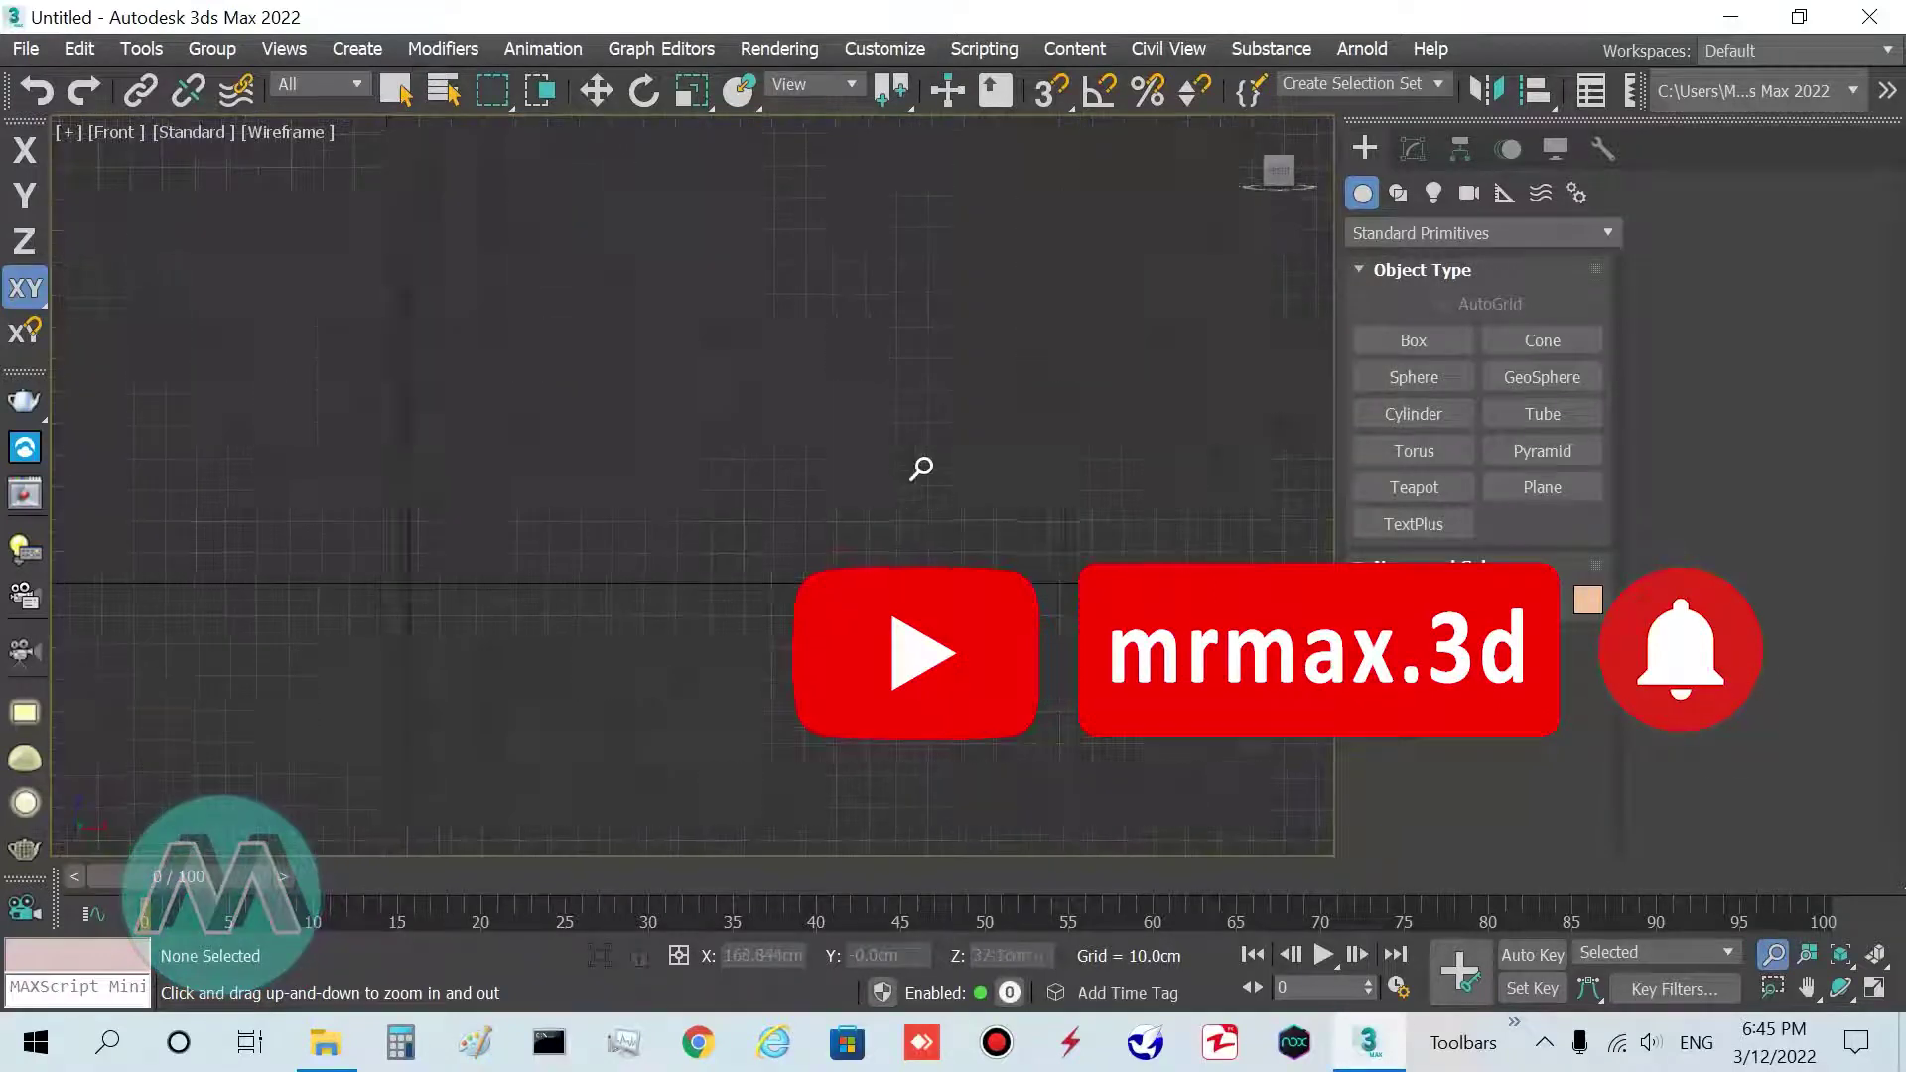
right_click(926, 460)
left_click(1398, 192)
left_click(1542, 377)
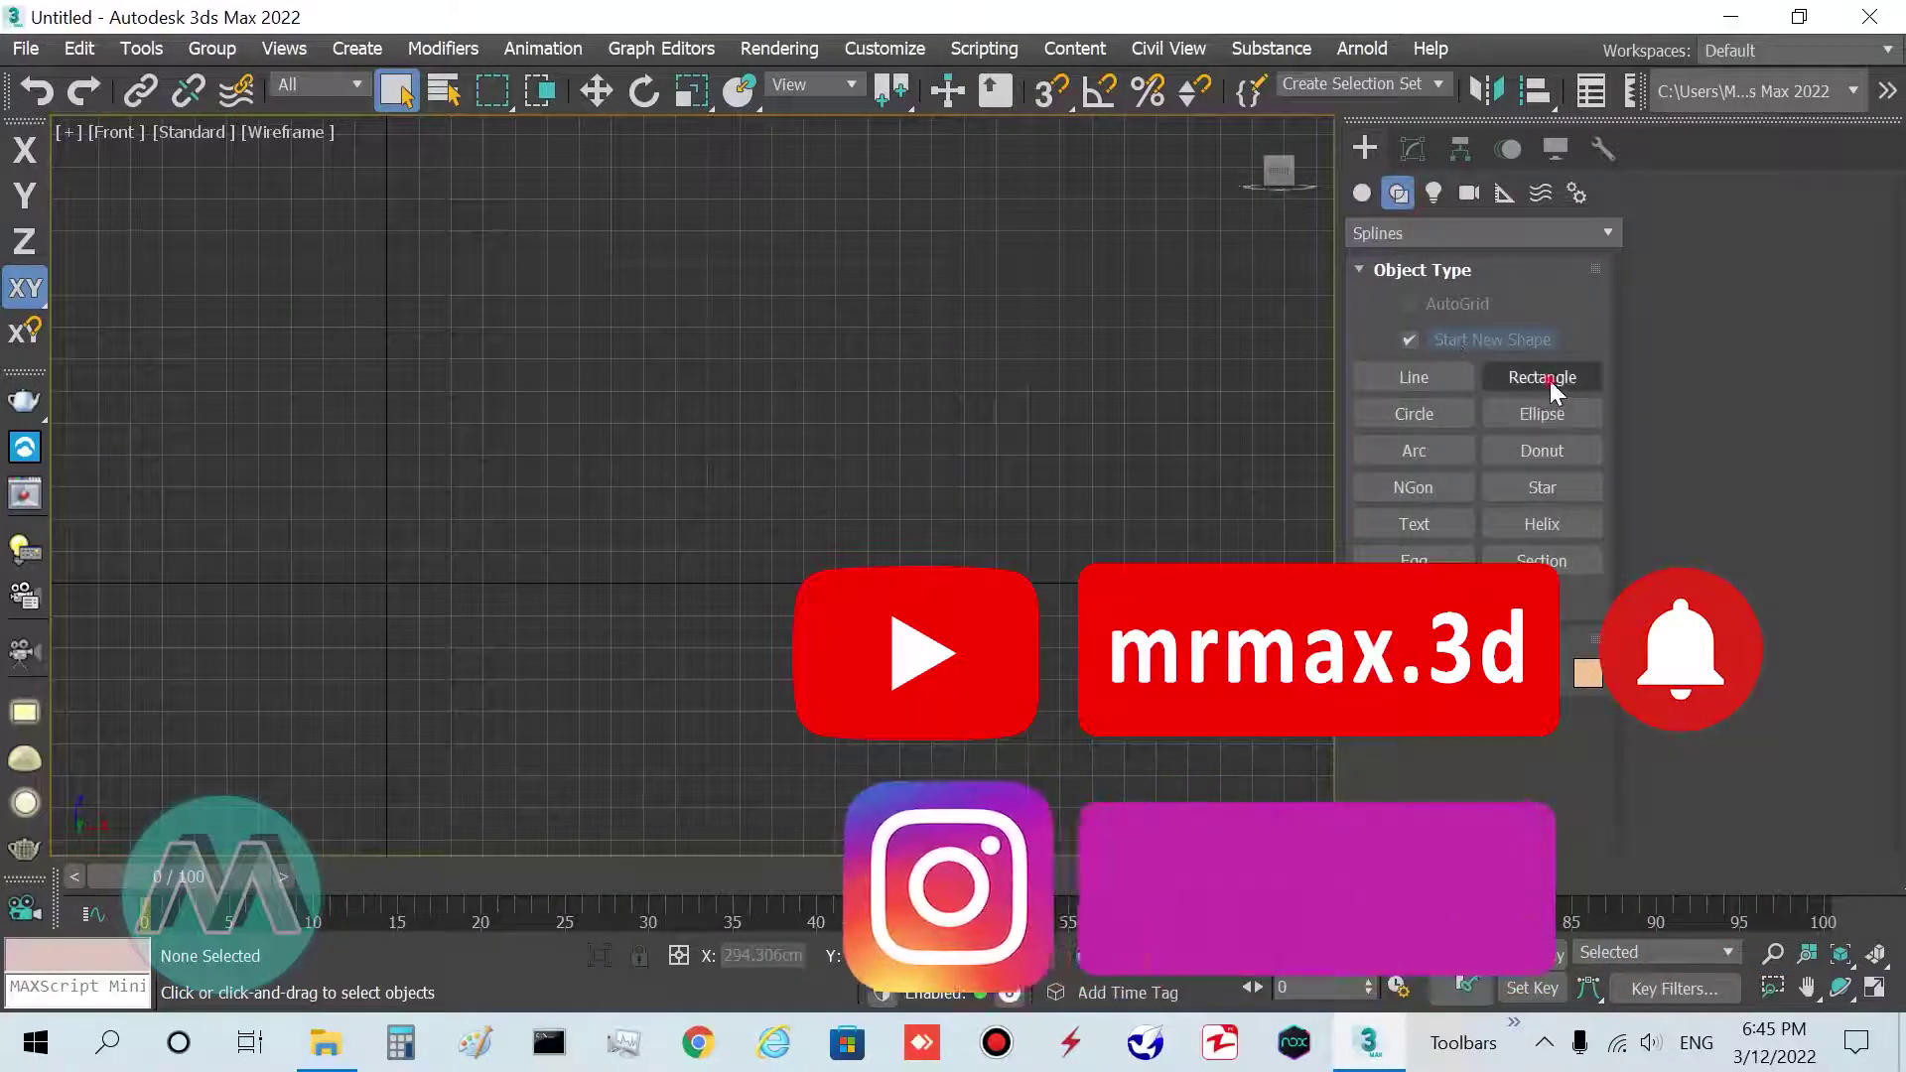
left_click_drag(640, 459, 770, 516)
right_click(961, 460)
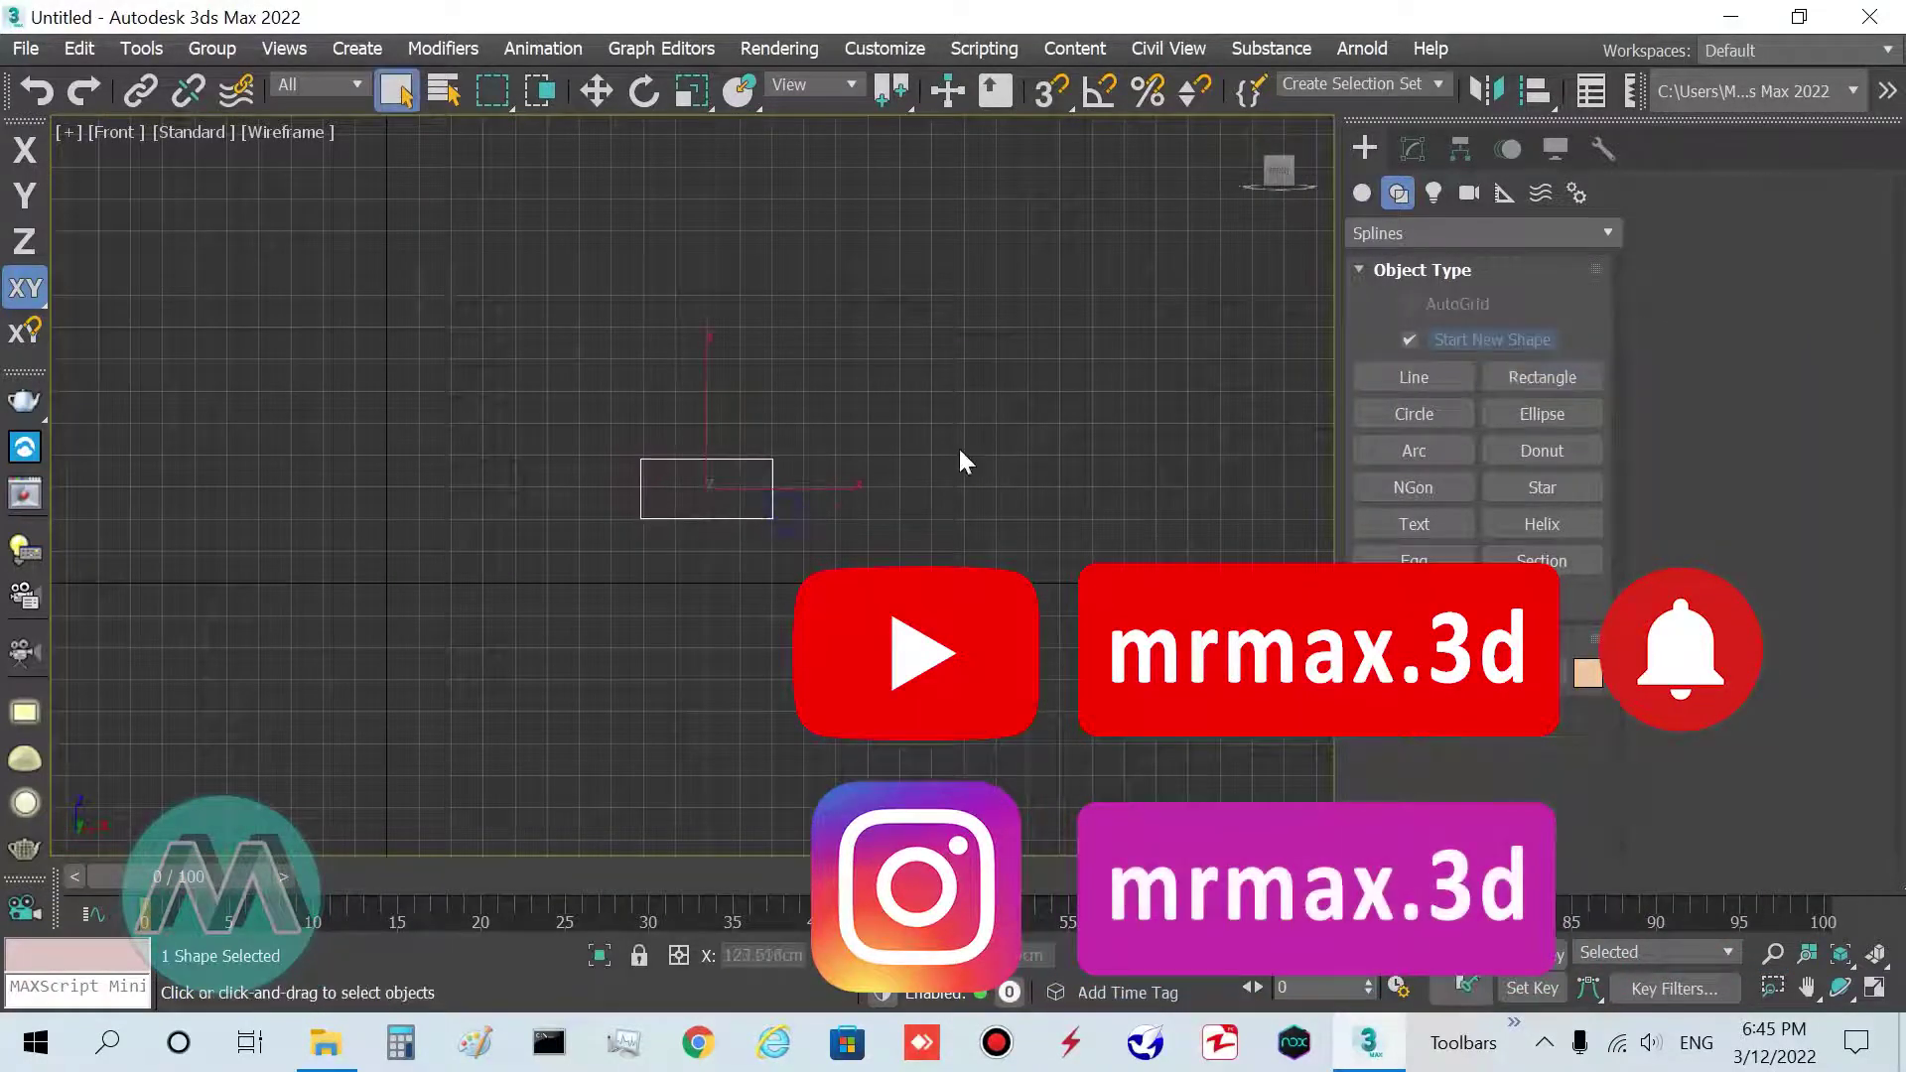
Set the rectangle's length to 20 cm and its width to 30 cm
left_click(1410, 154)
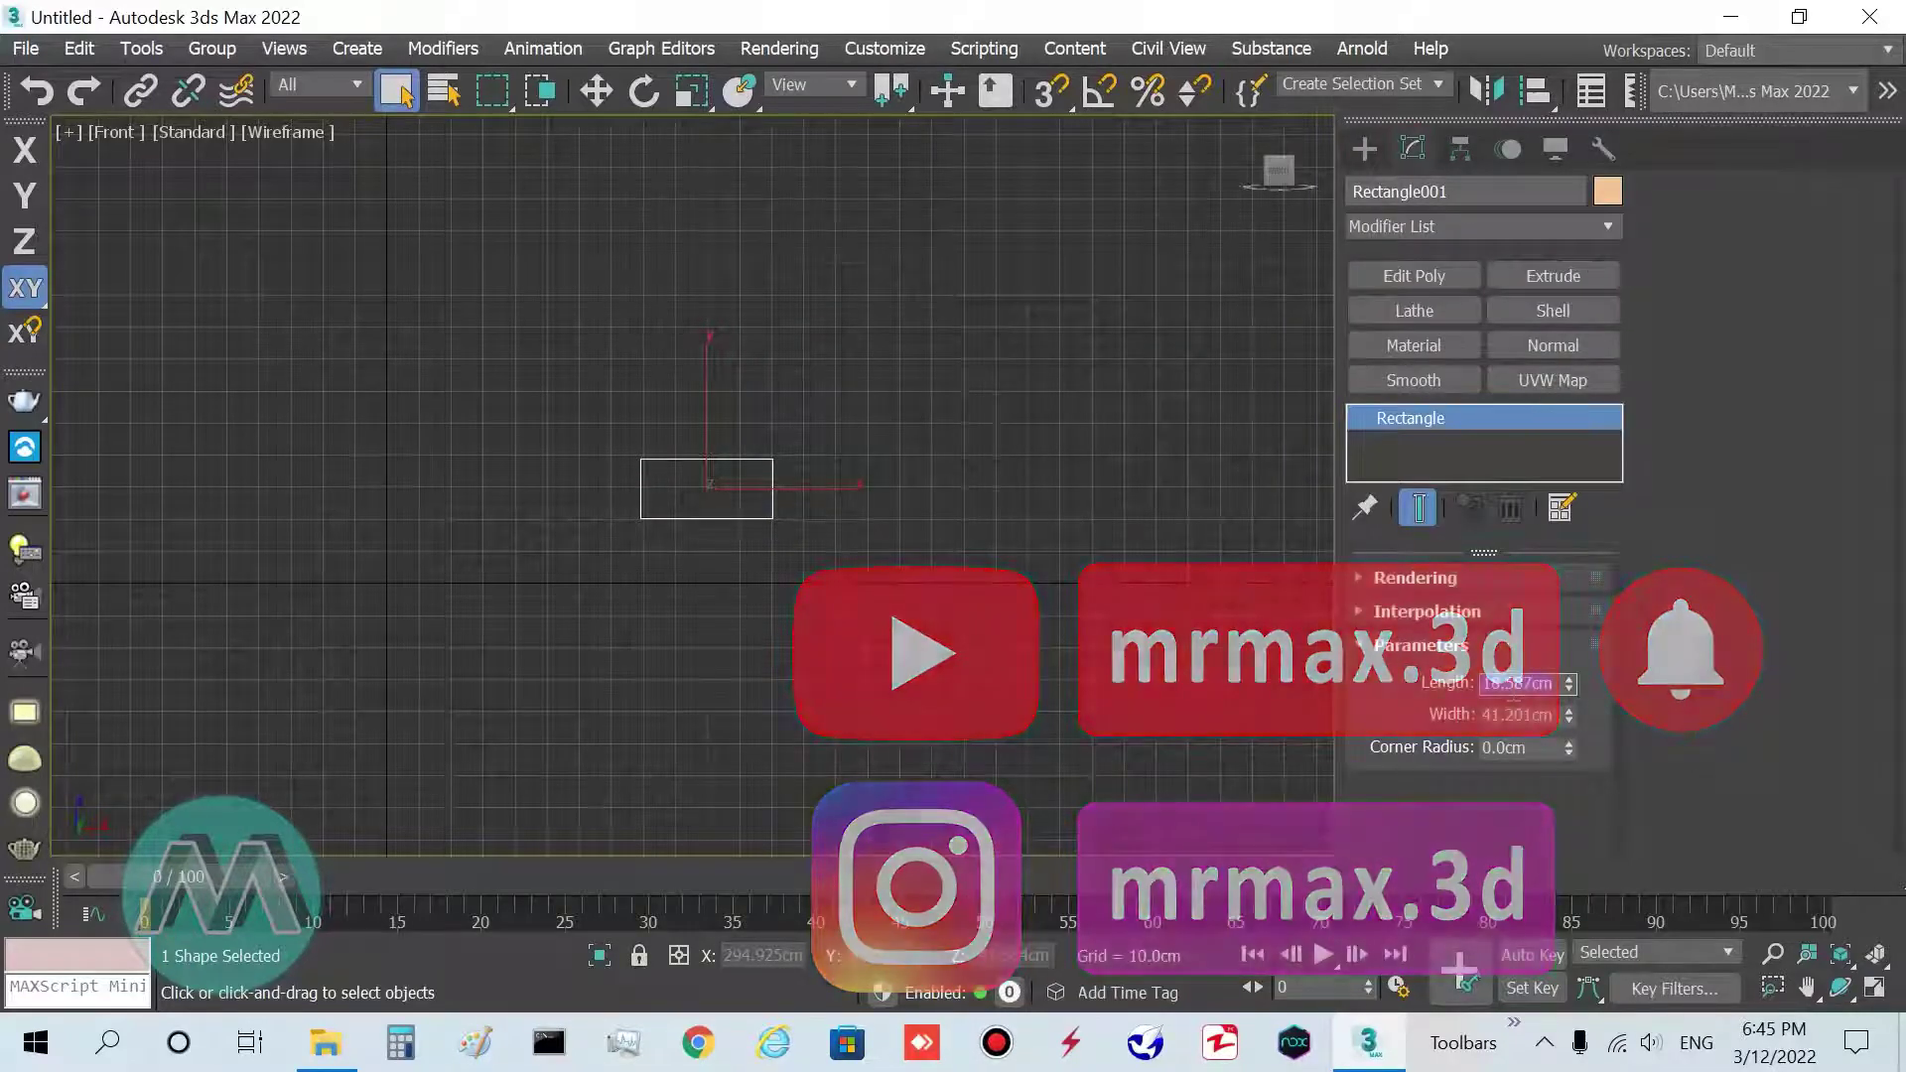
double_click(1511, 684)
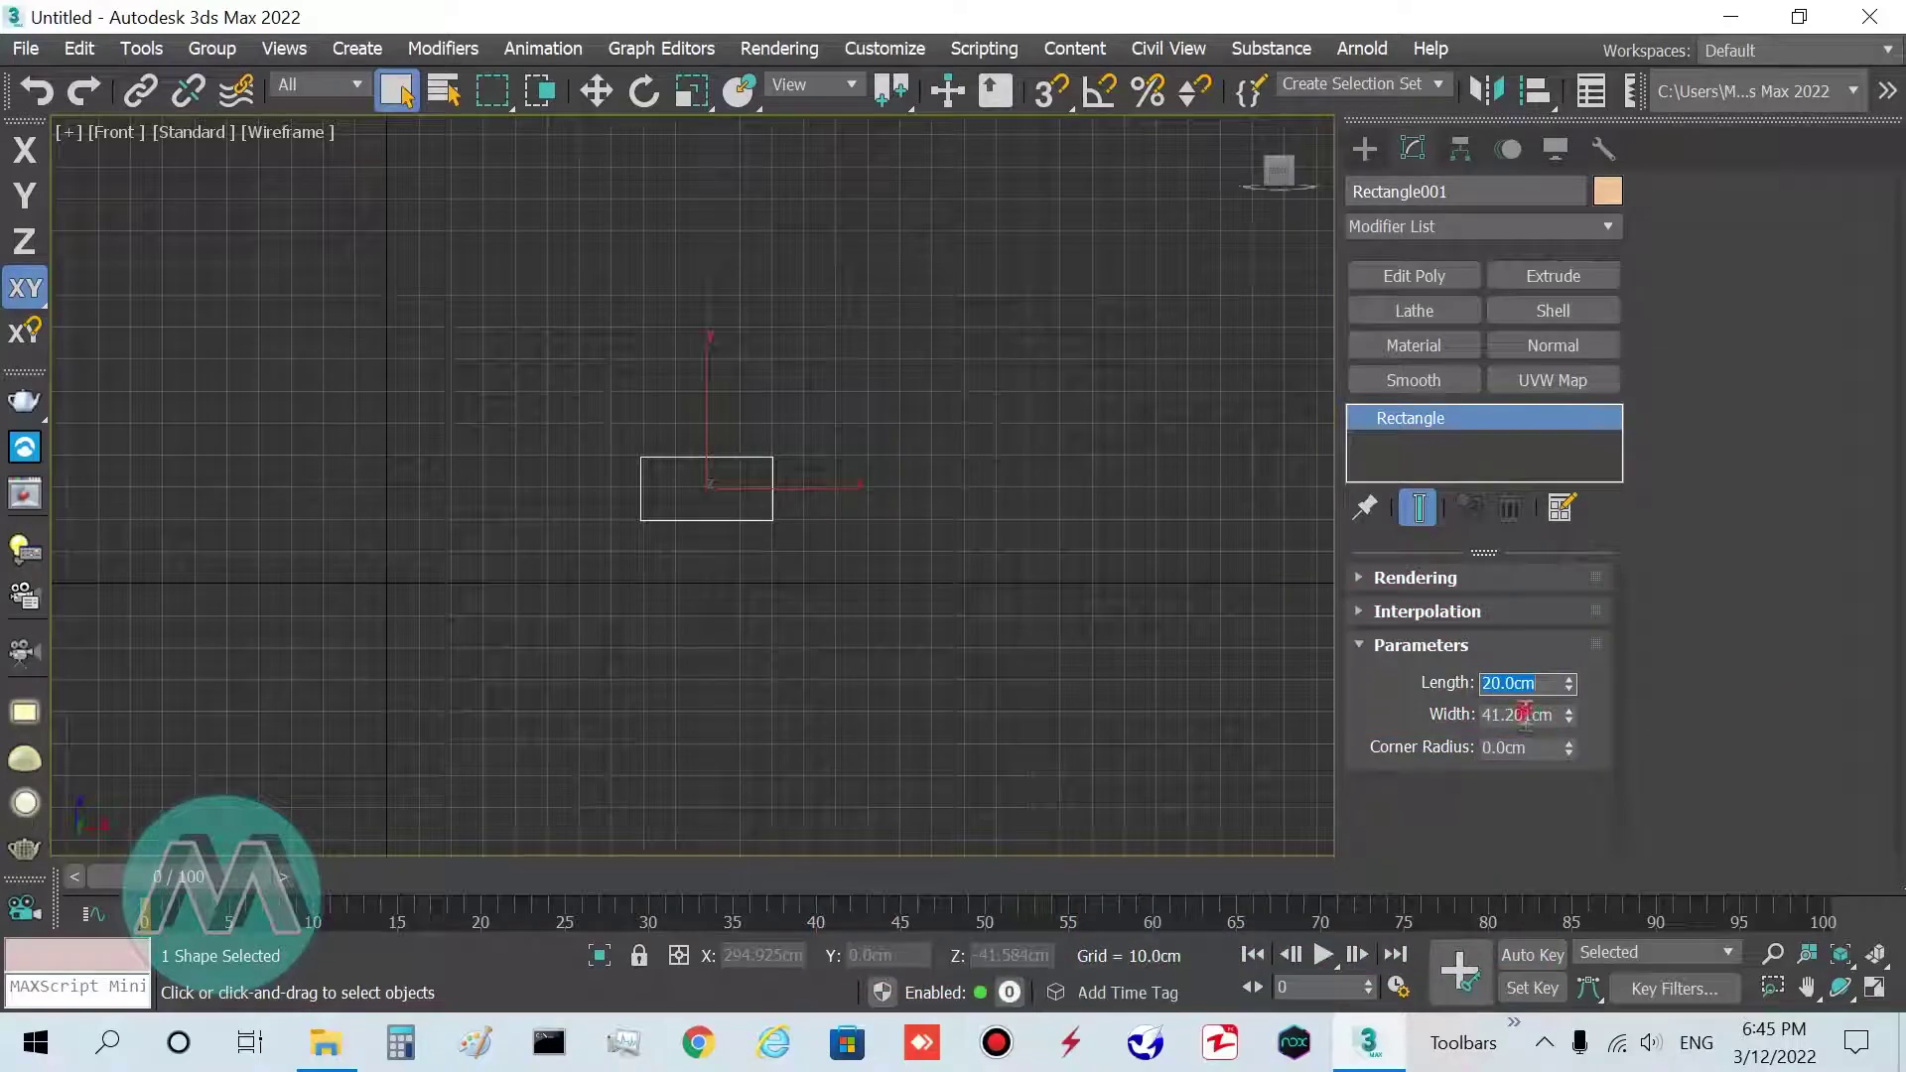
double_click(1524, 713)
type("30")
key("Return")
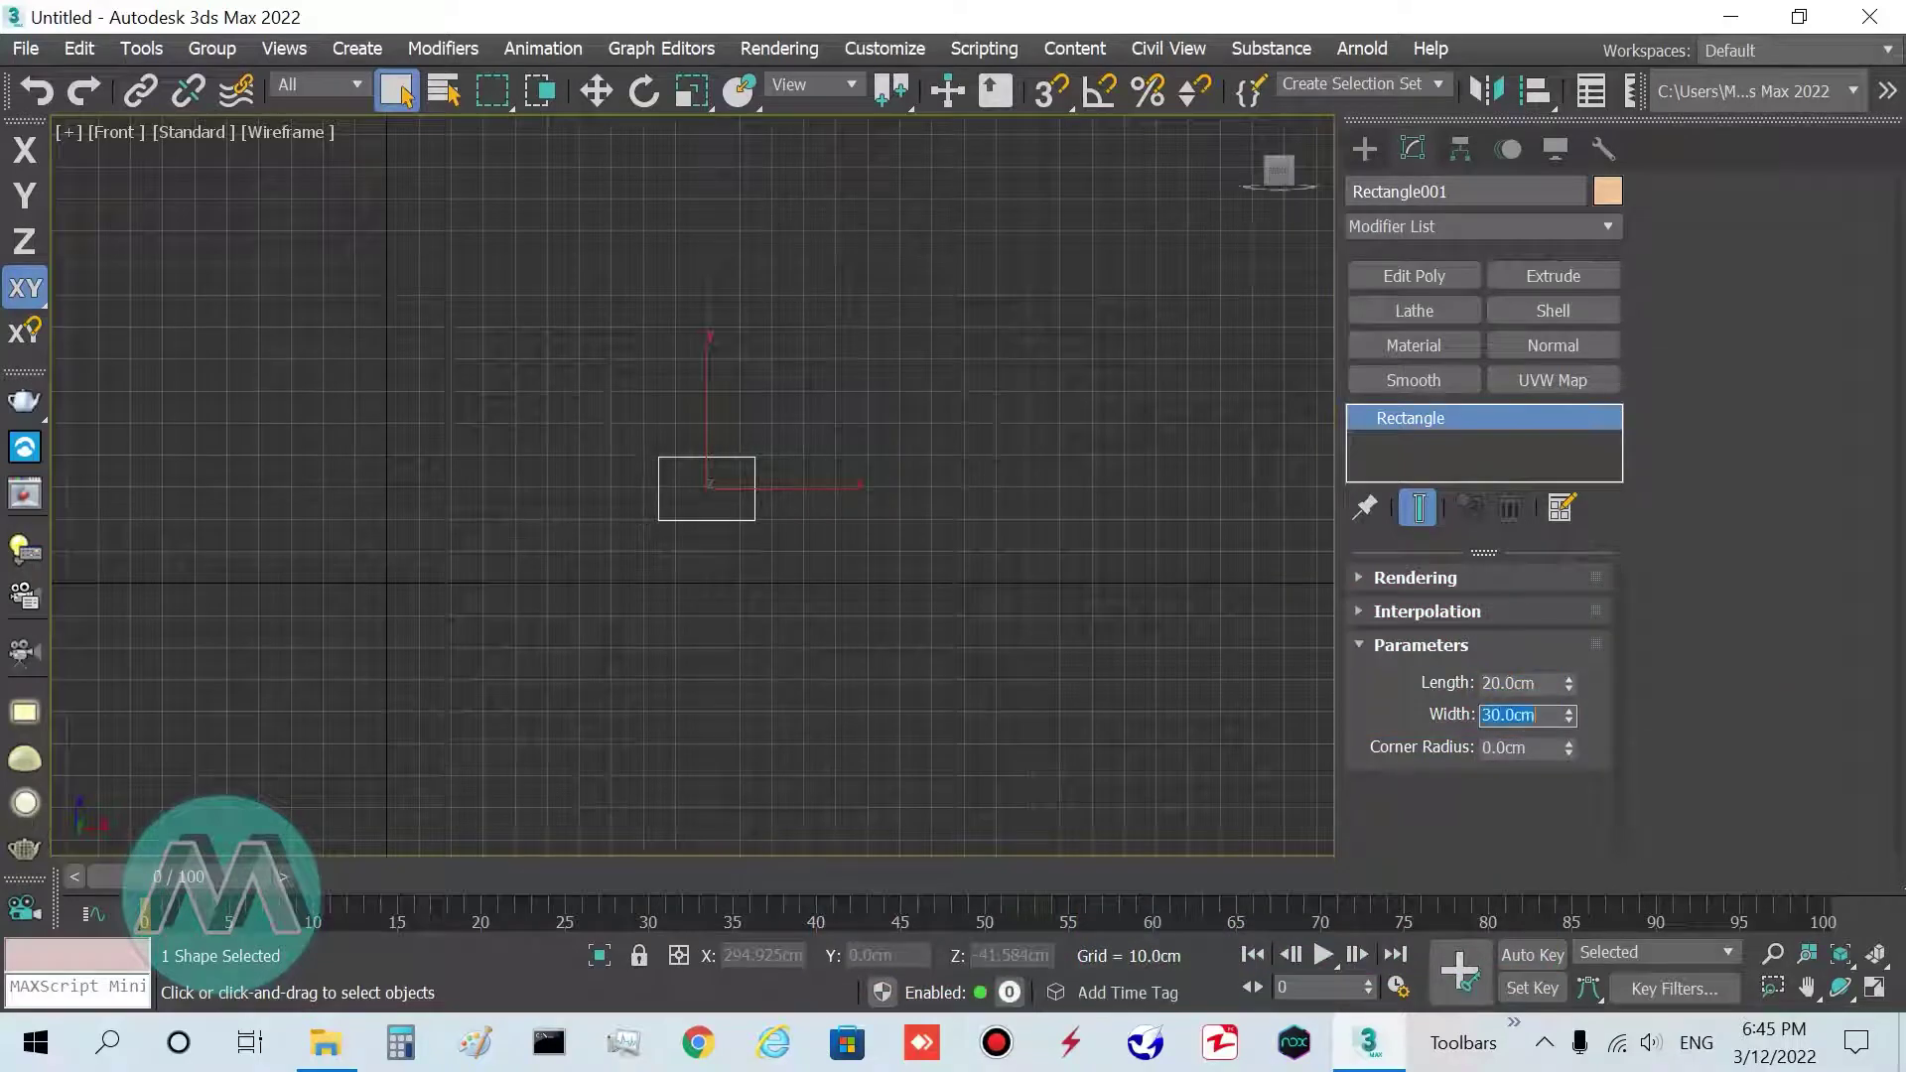
scroll(731, 567, "up", 2)
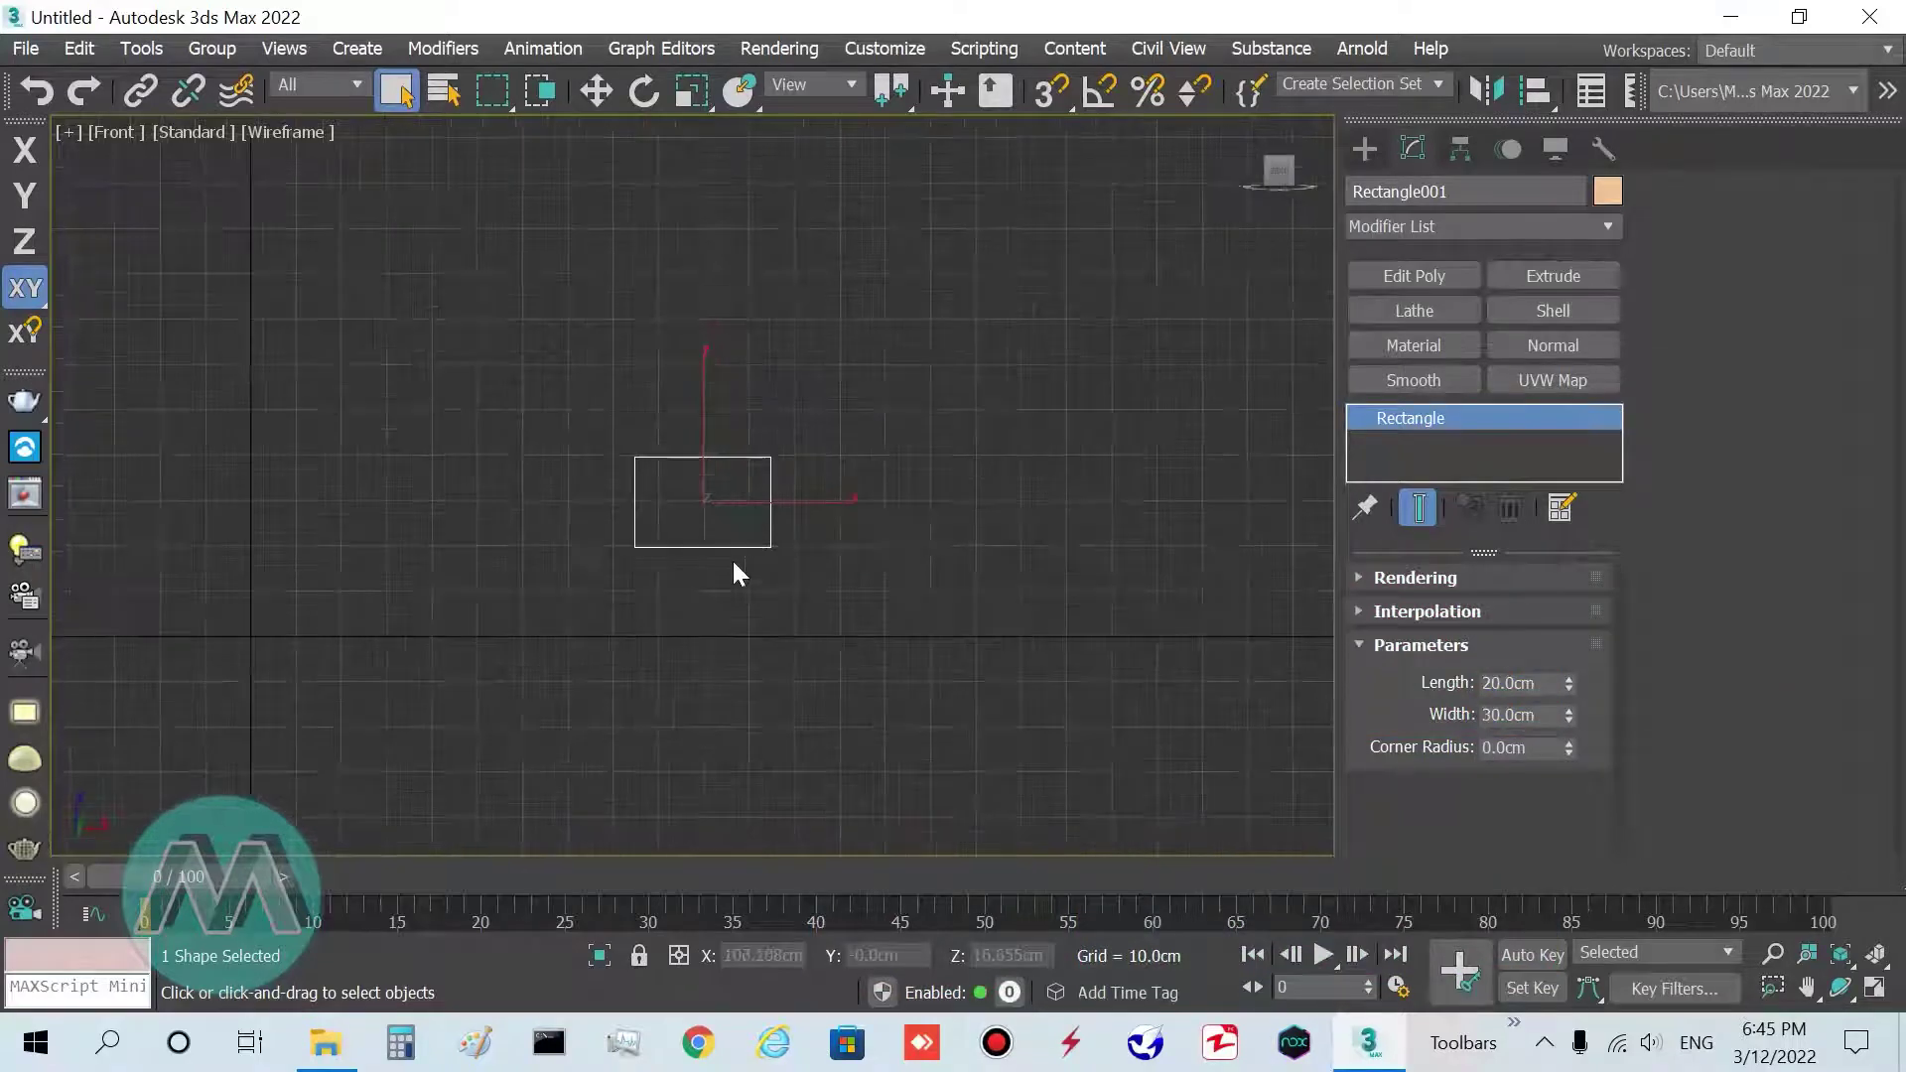
Activate the Move tool and turn on 2.5D snapping with Vertex as the only snap type
key("w")
left_click_drag(745, 454, 919, 519)
scroll(738, 611, "down", 2)
middle_click_drag(629, 576, 534, 592)
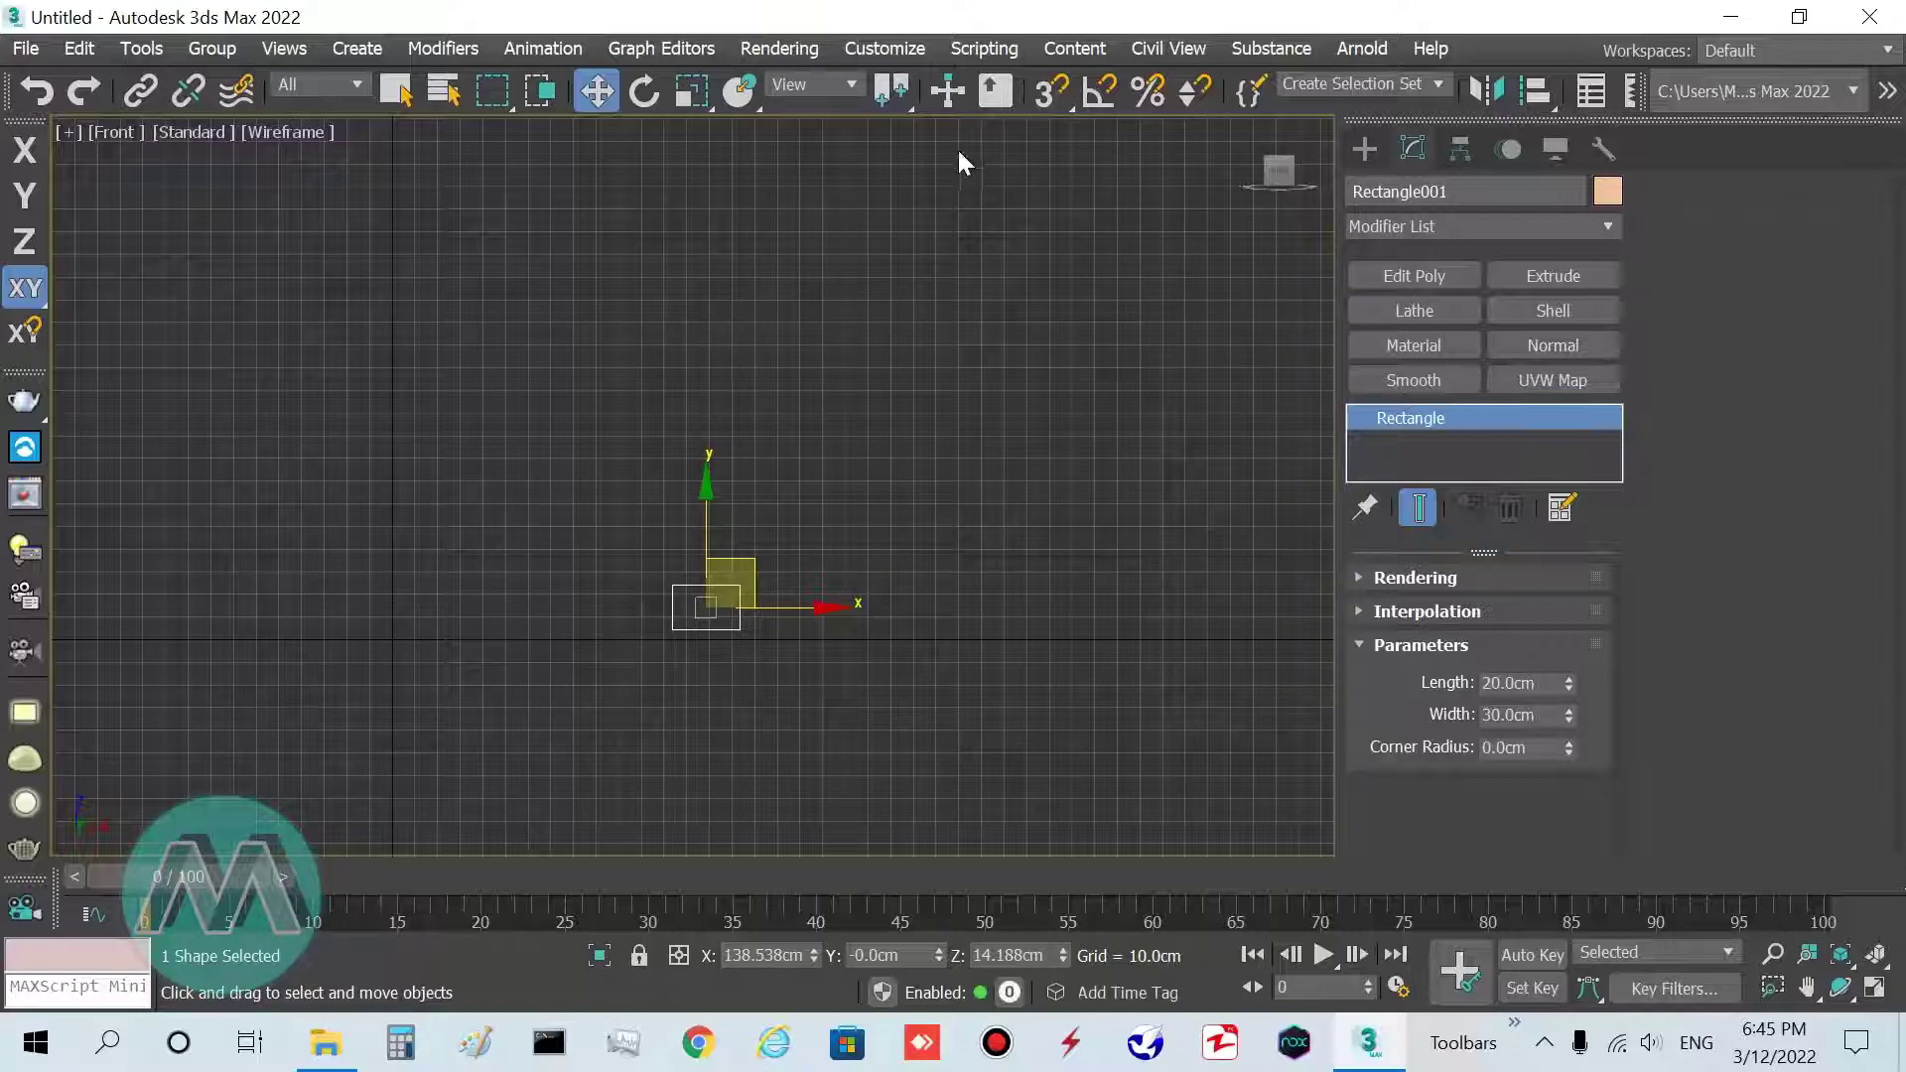
left_click_drag(1040, 108, 1042, 183)
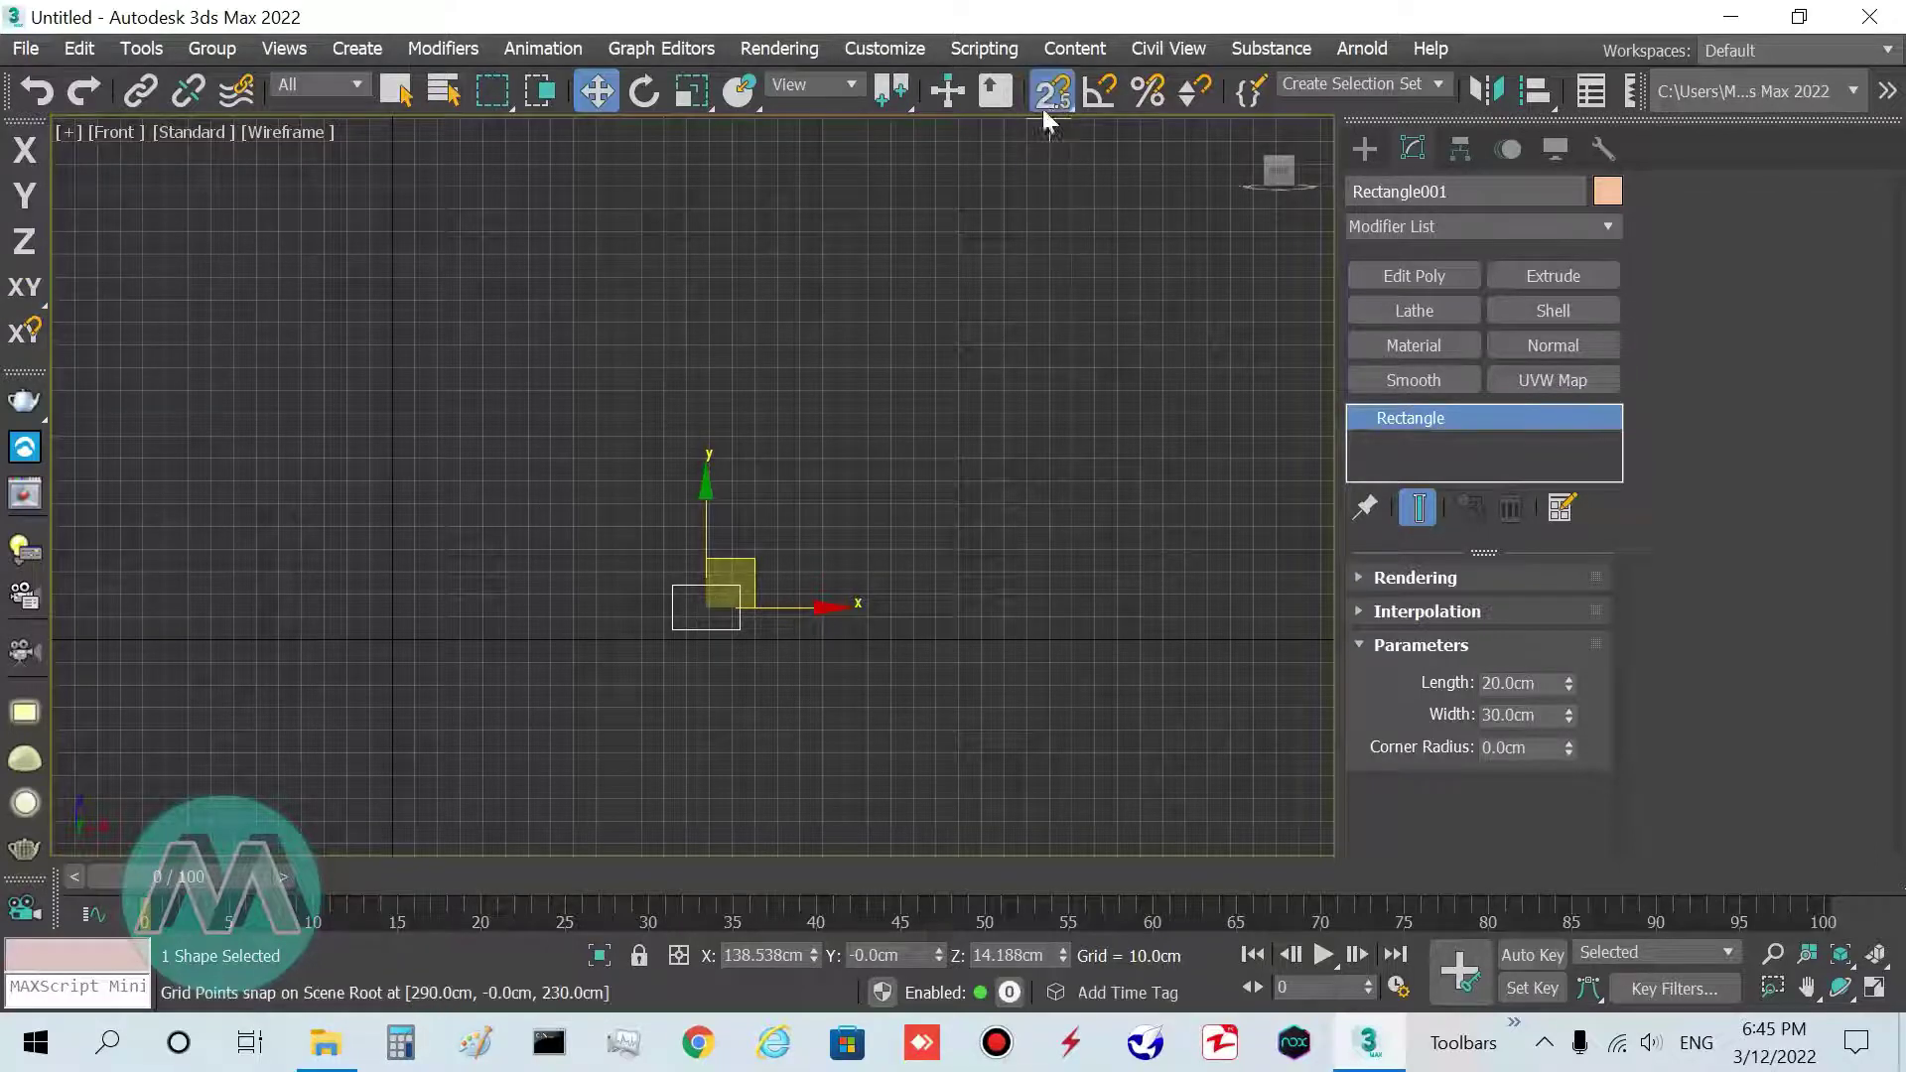
right_click(1042, 103)
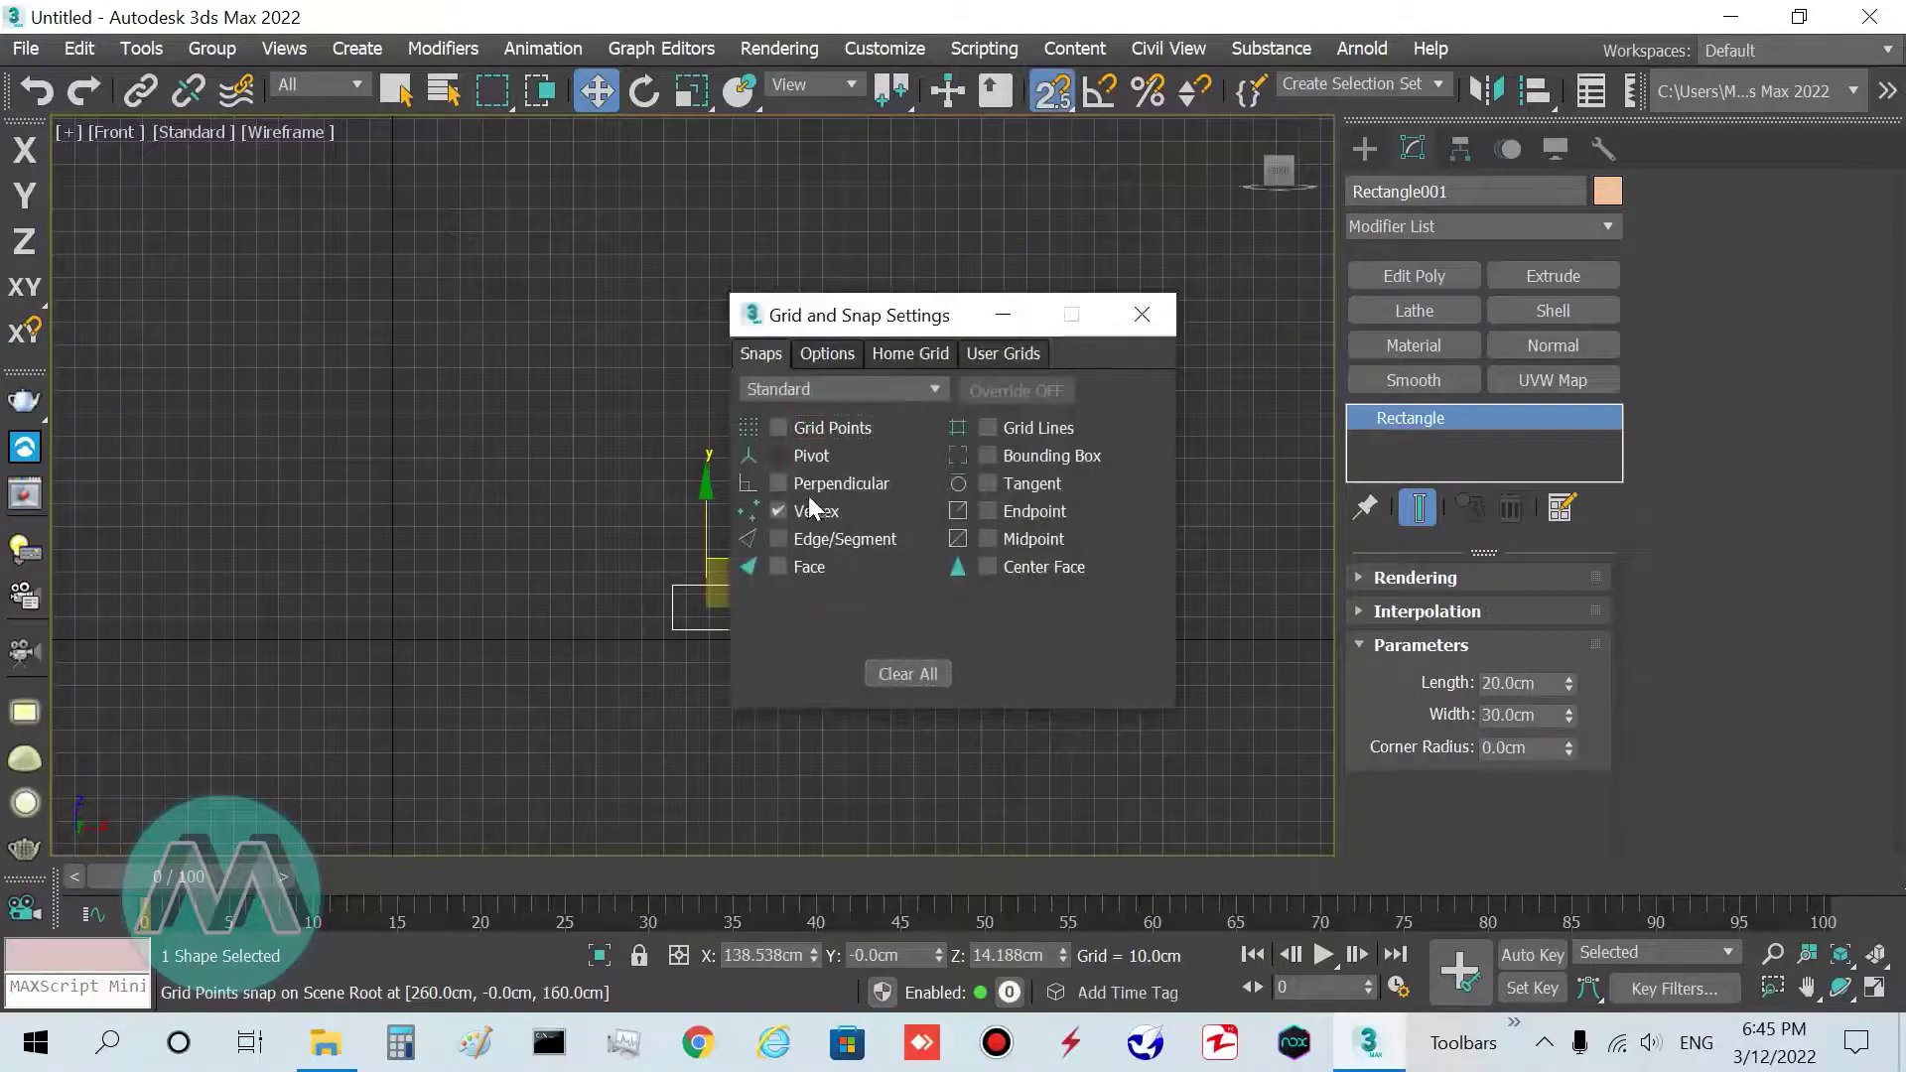
left_click(1142, 315)
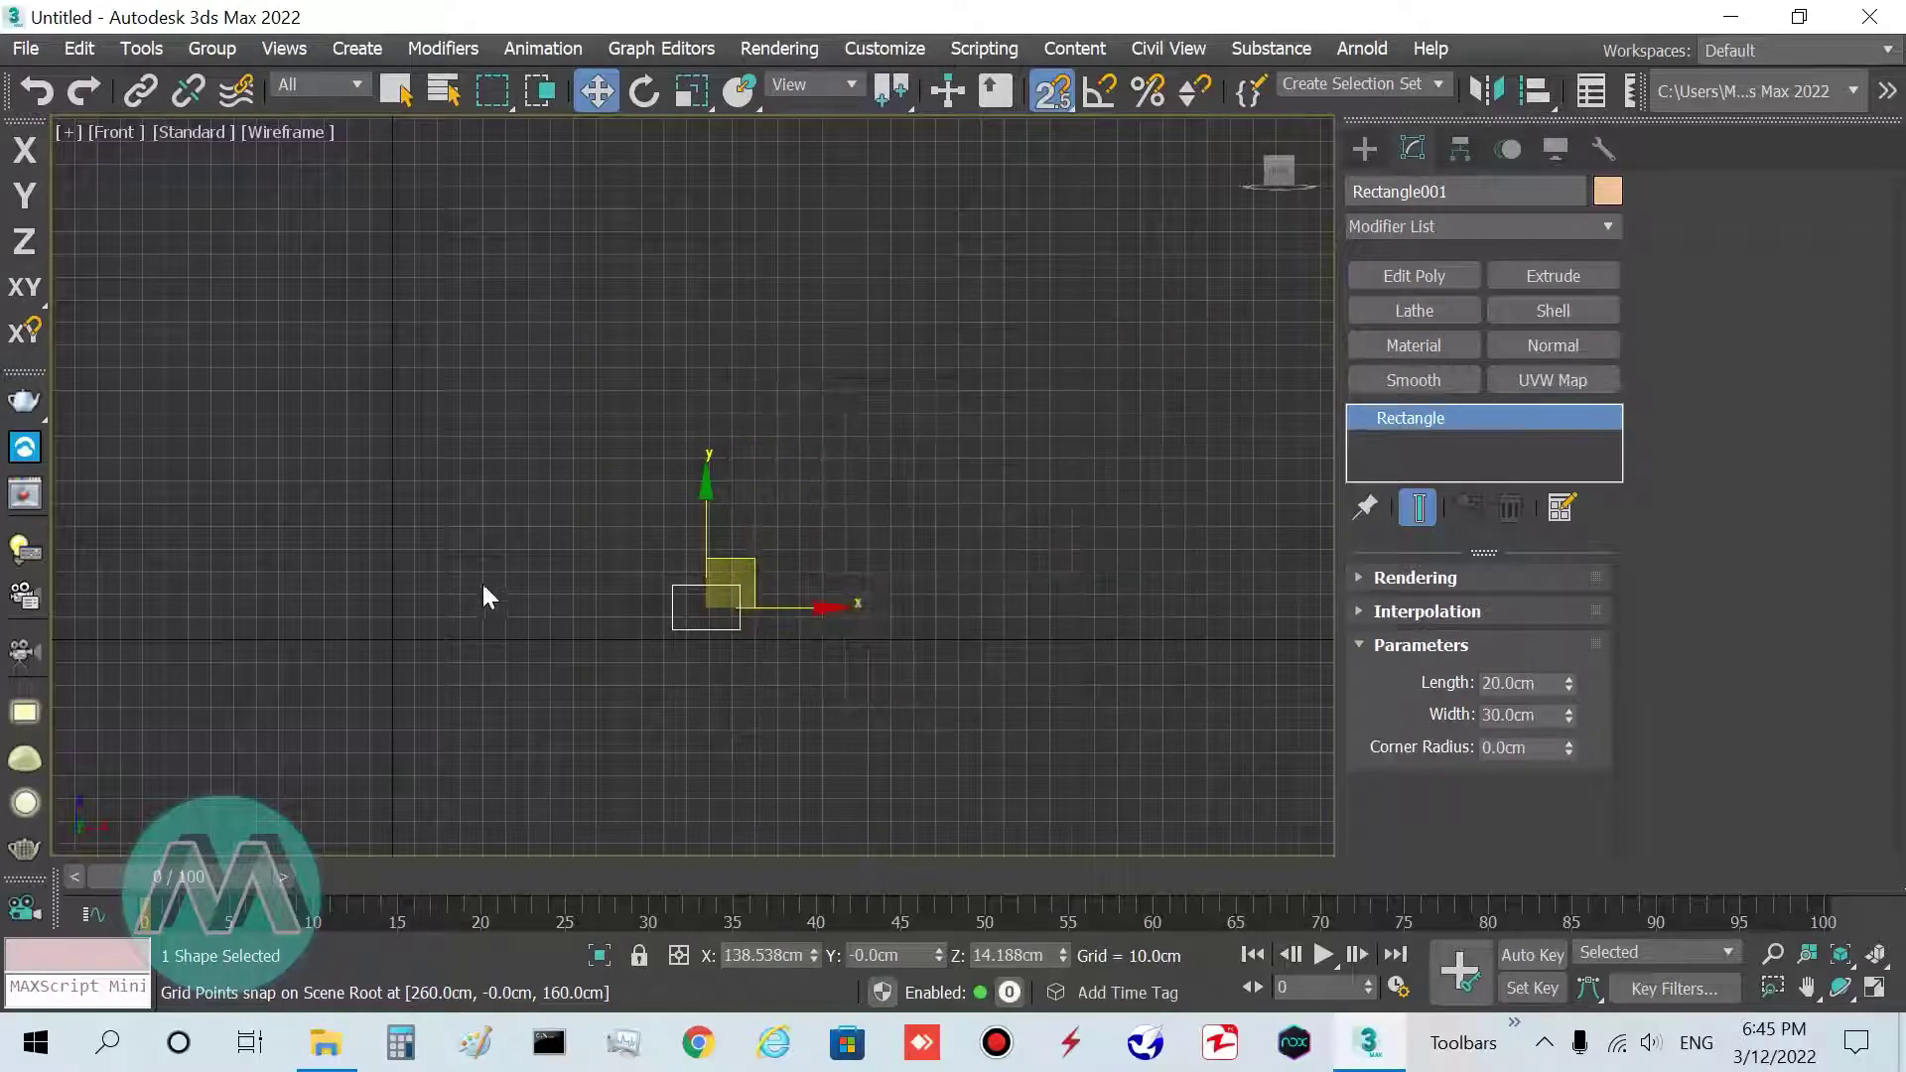
Clone the rectangle diagonally from its lower-right corner to its upper-left corner, making four copies as a stepped series
middle_click_drag(480, 581, 592, 570)
scroll(594, 576, "up", 3)
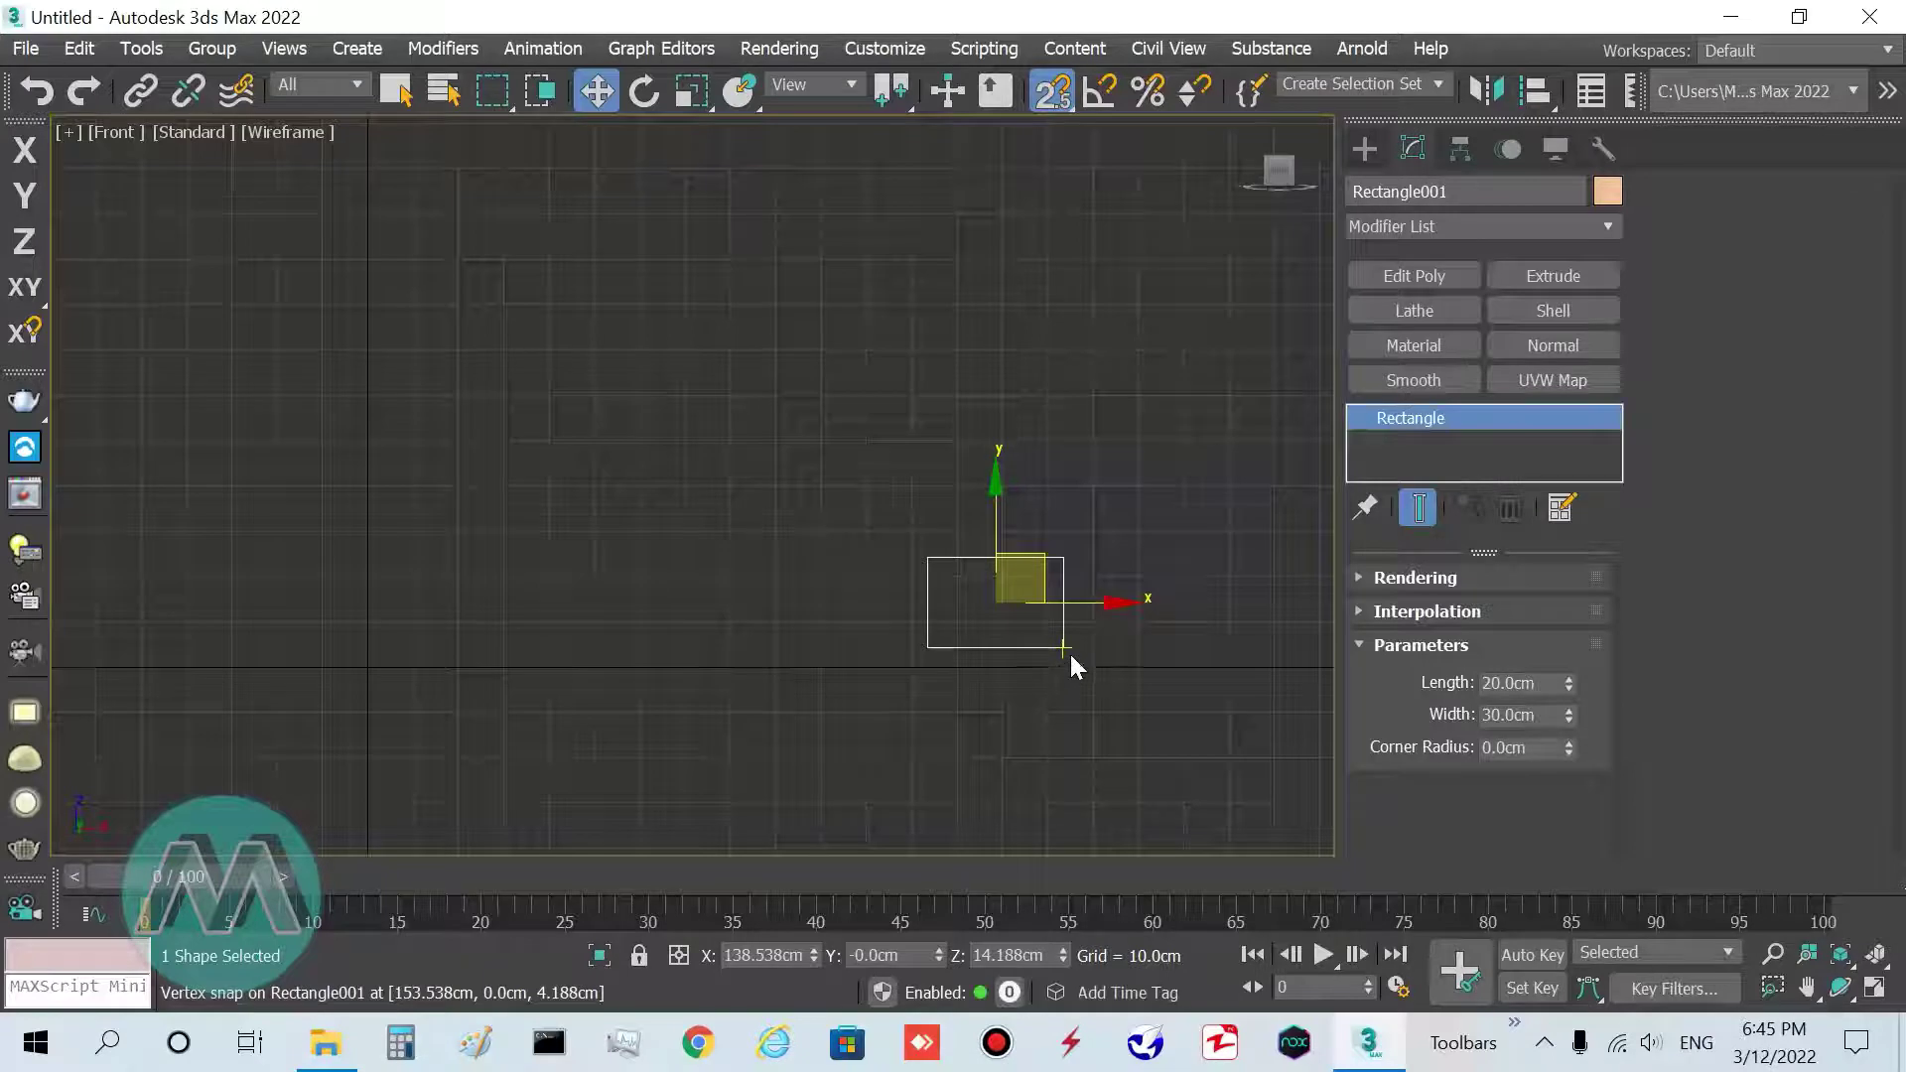
left_click_drag(1061, 645, 910, 557, "shift")
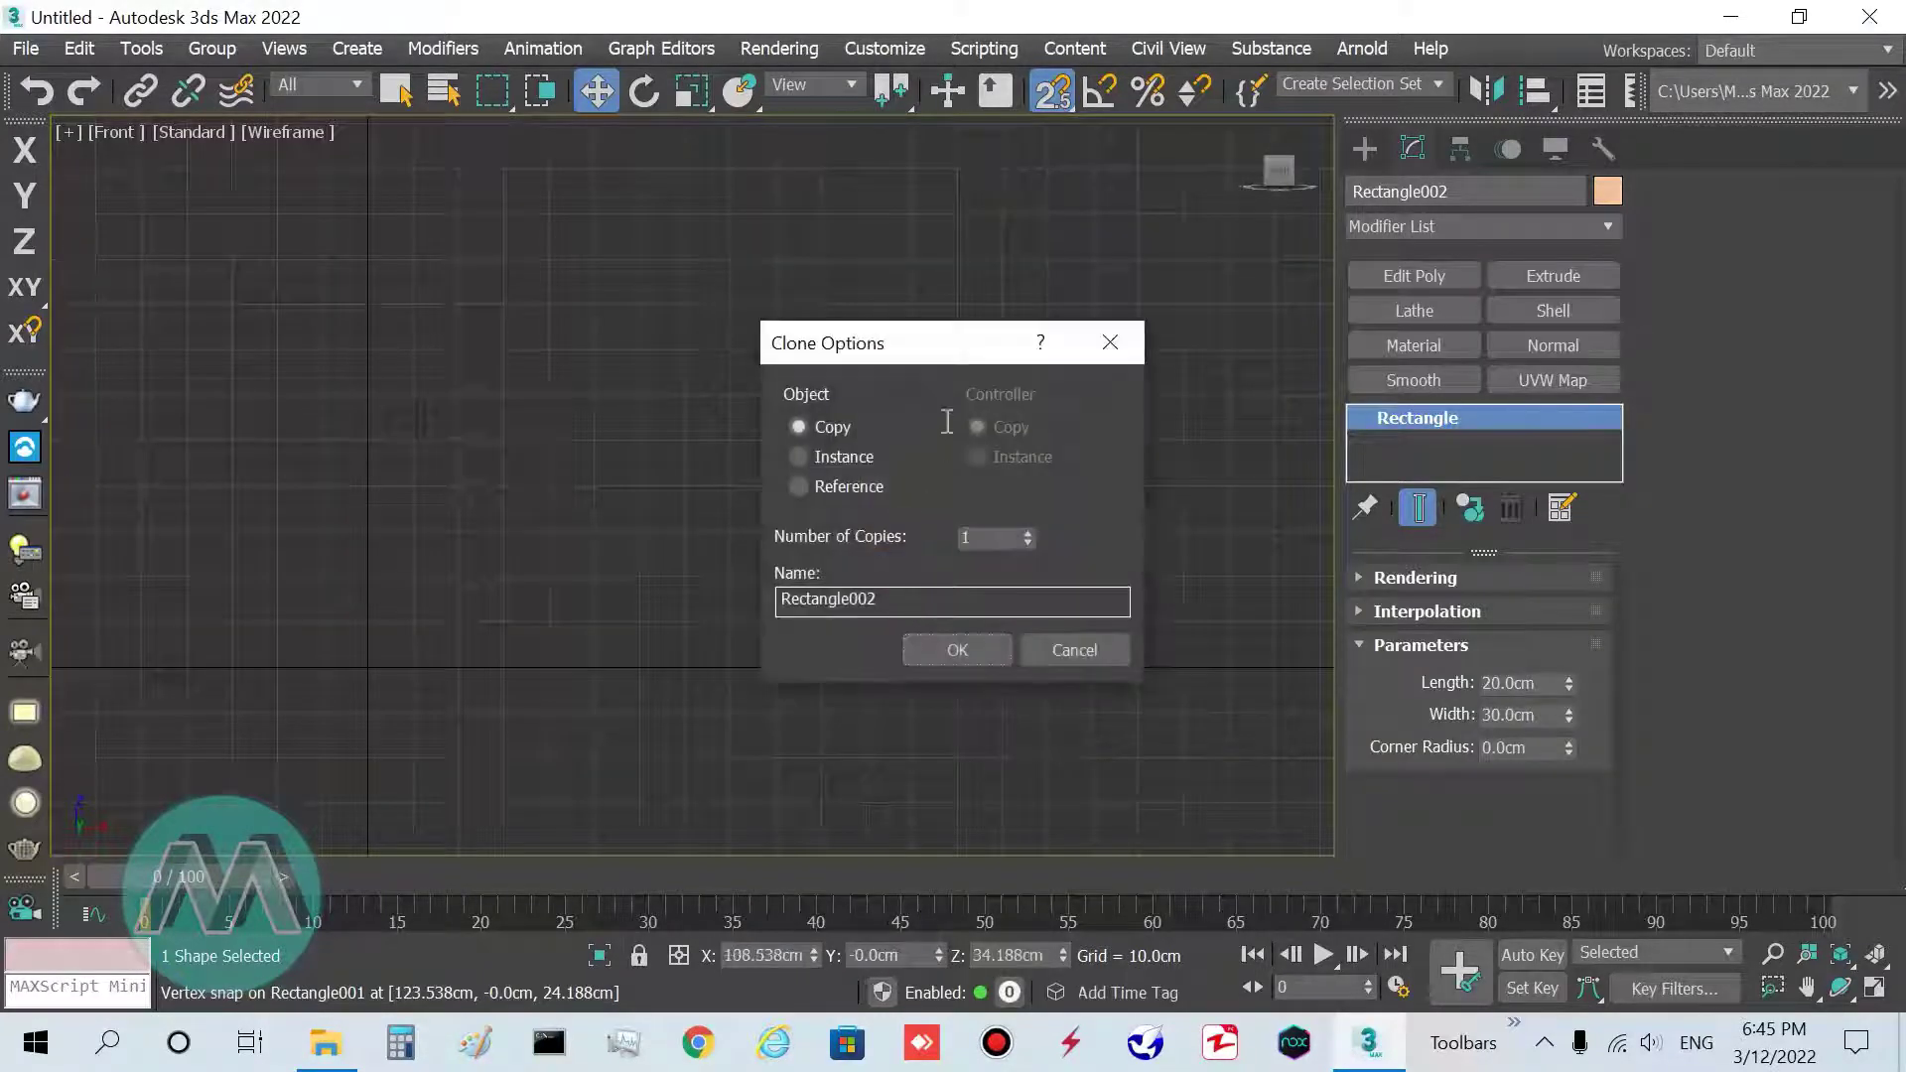
left_click_drag(902, 337, 464, 280)
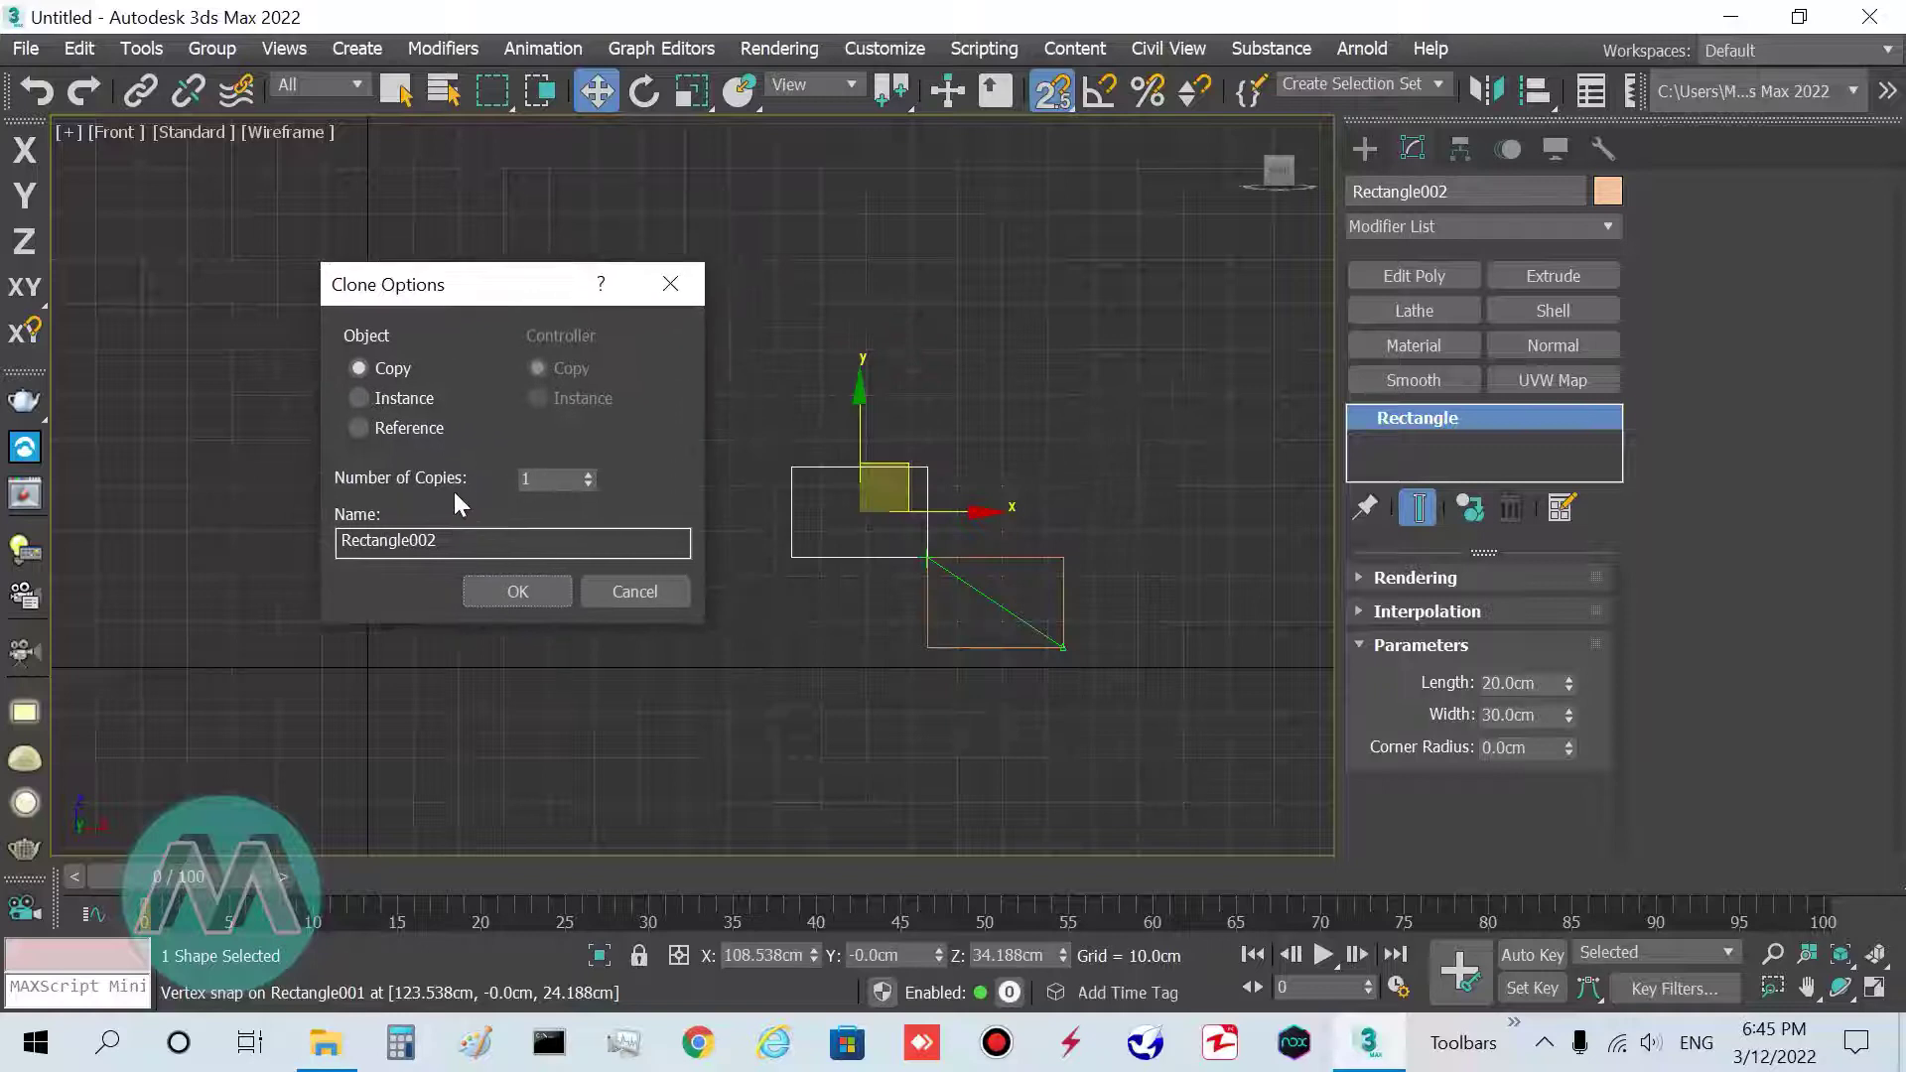
left_click_drag(560, 487, 501, 489)
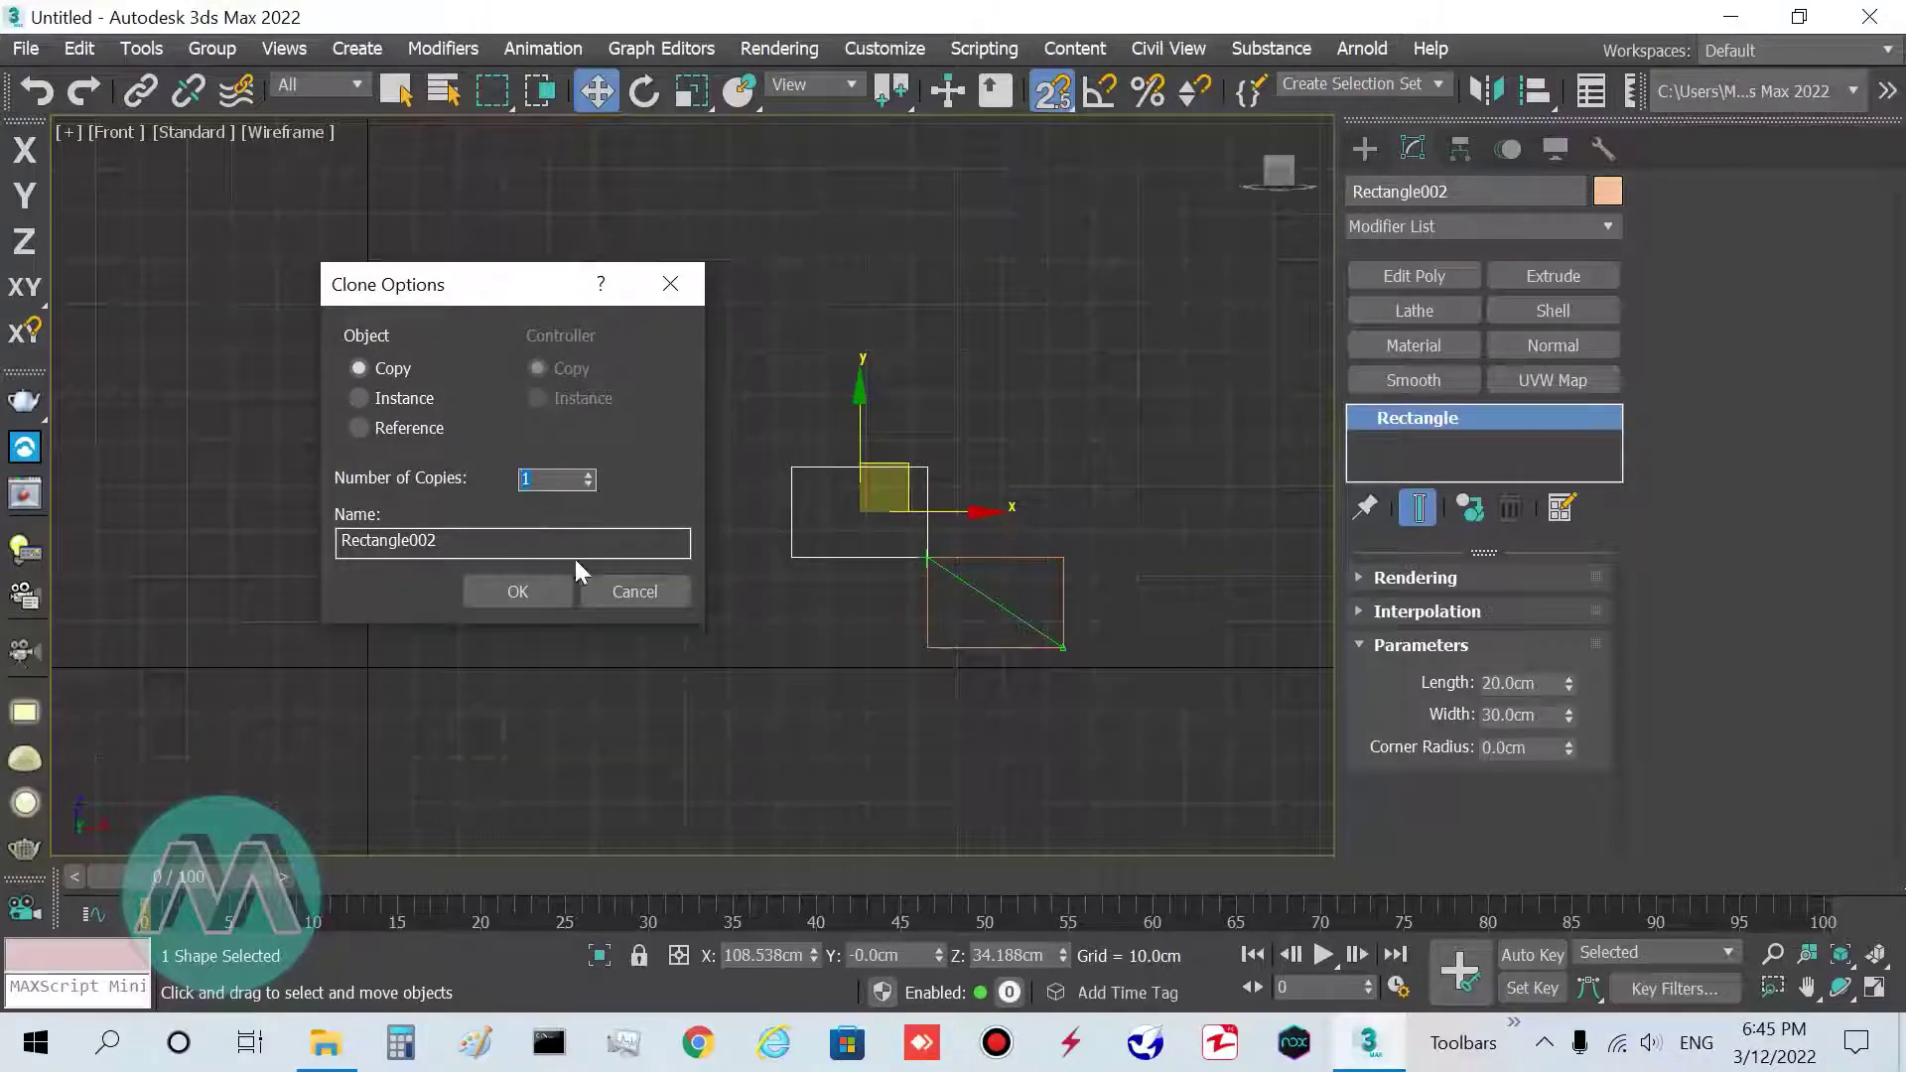
type("4")
left_click(517, 592)
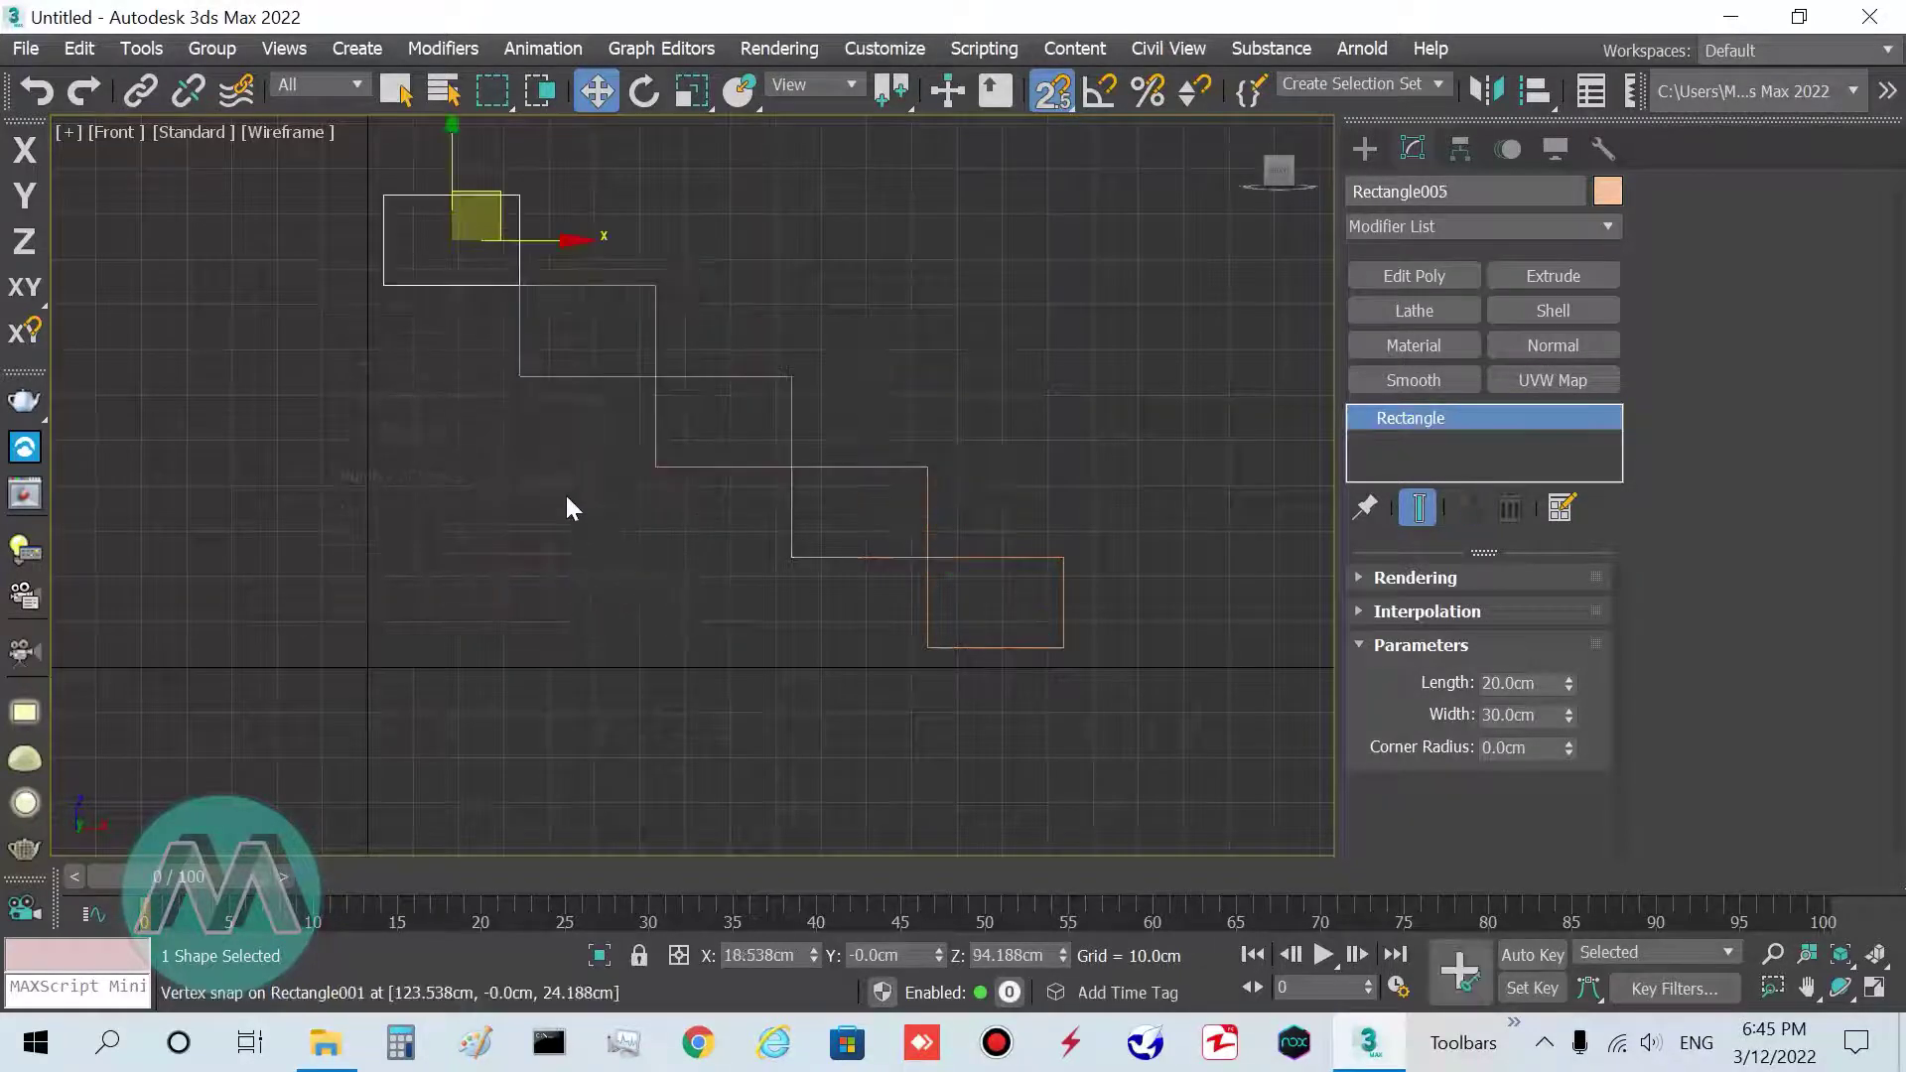
Draw a rectangle from the topmost step's lower-left corner to the lowest step's lower-left corner
middle_click_drag(596, 577, 516, 582)
left_click(1363, 149)
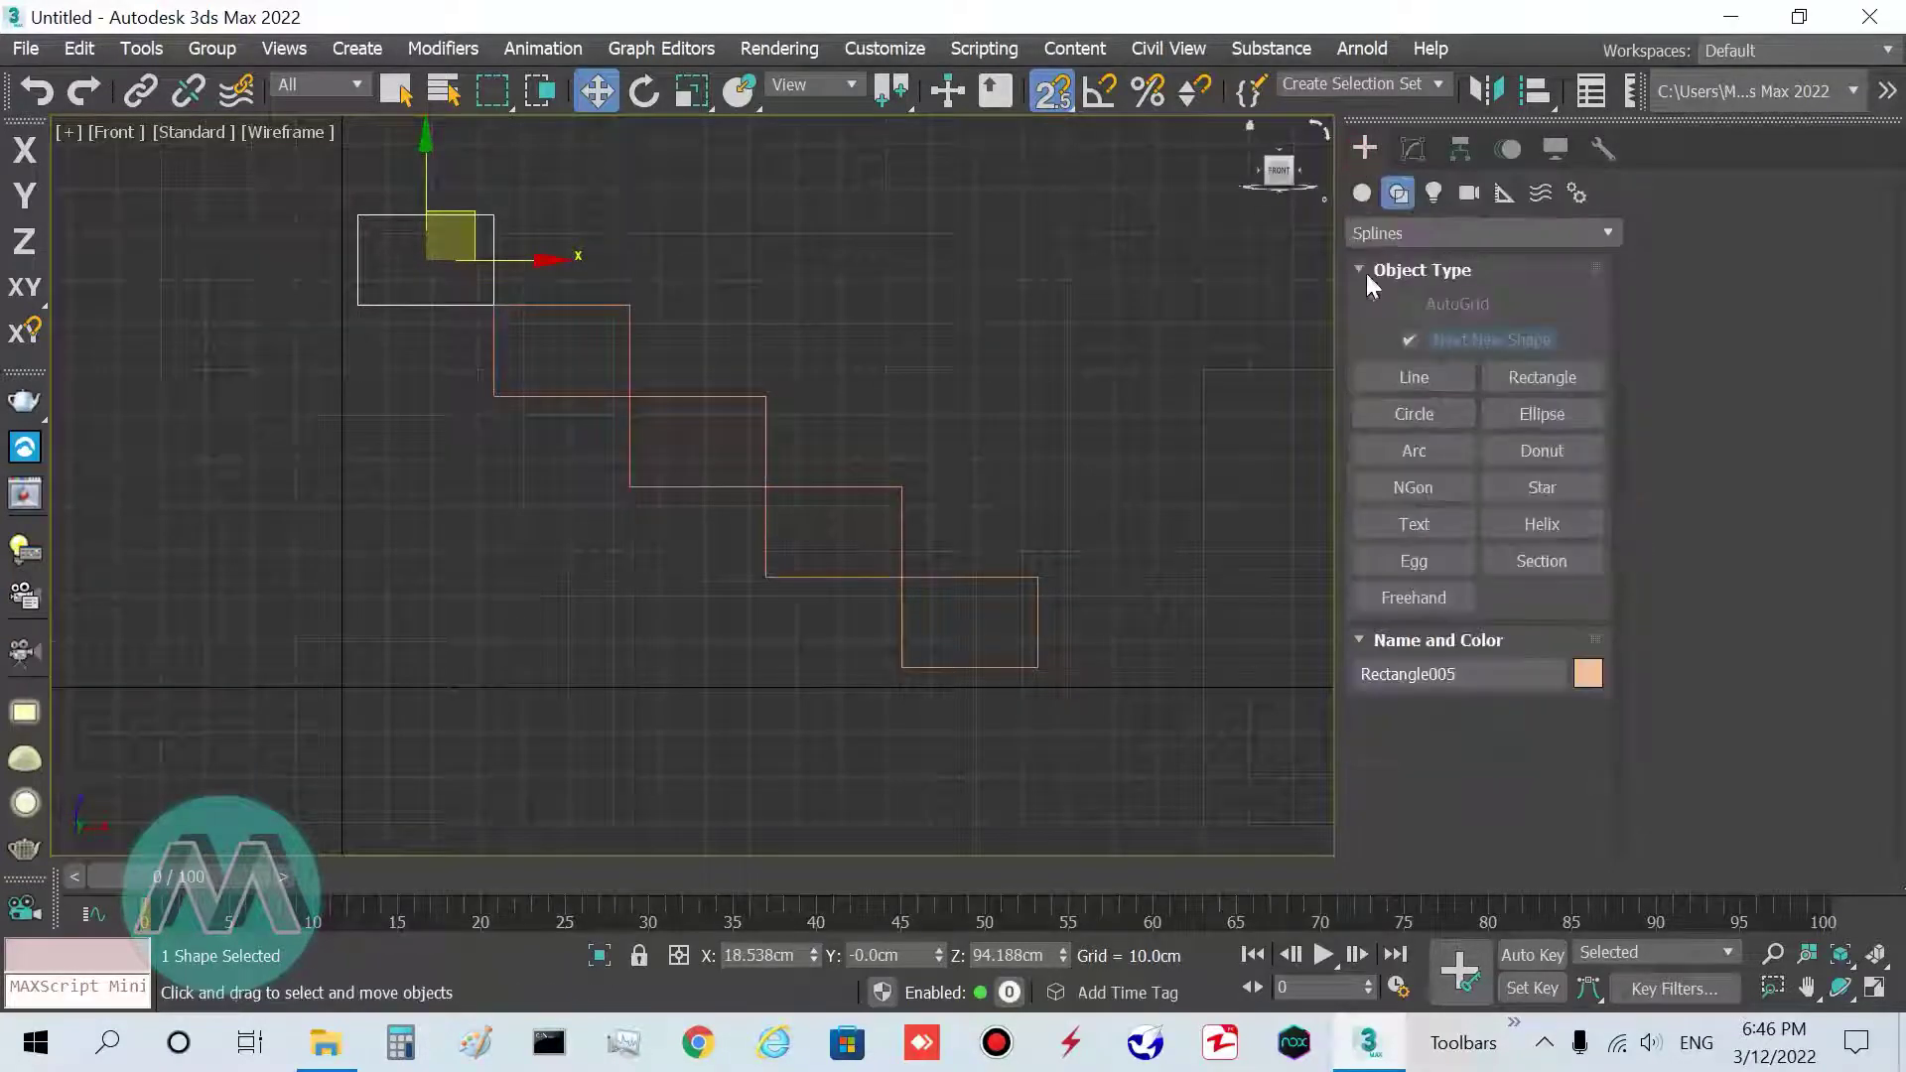
left_click(1532, 378)
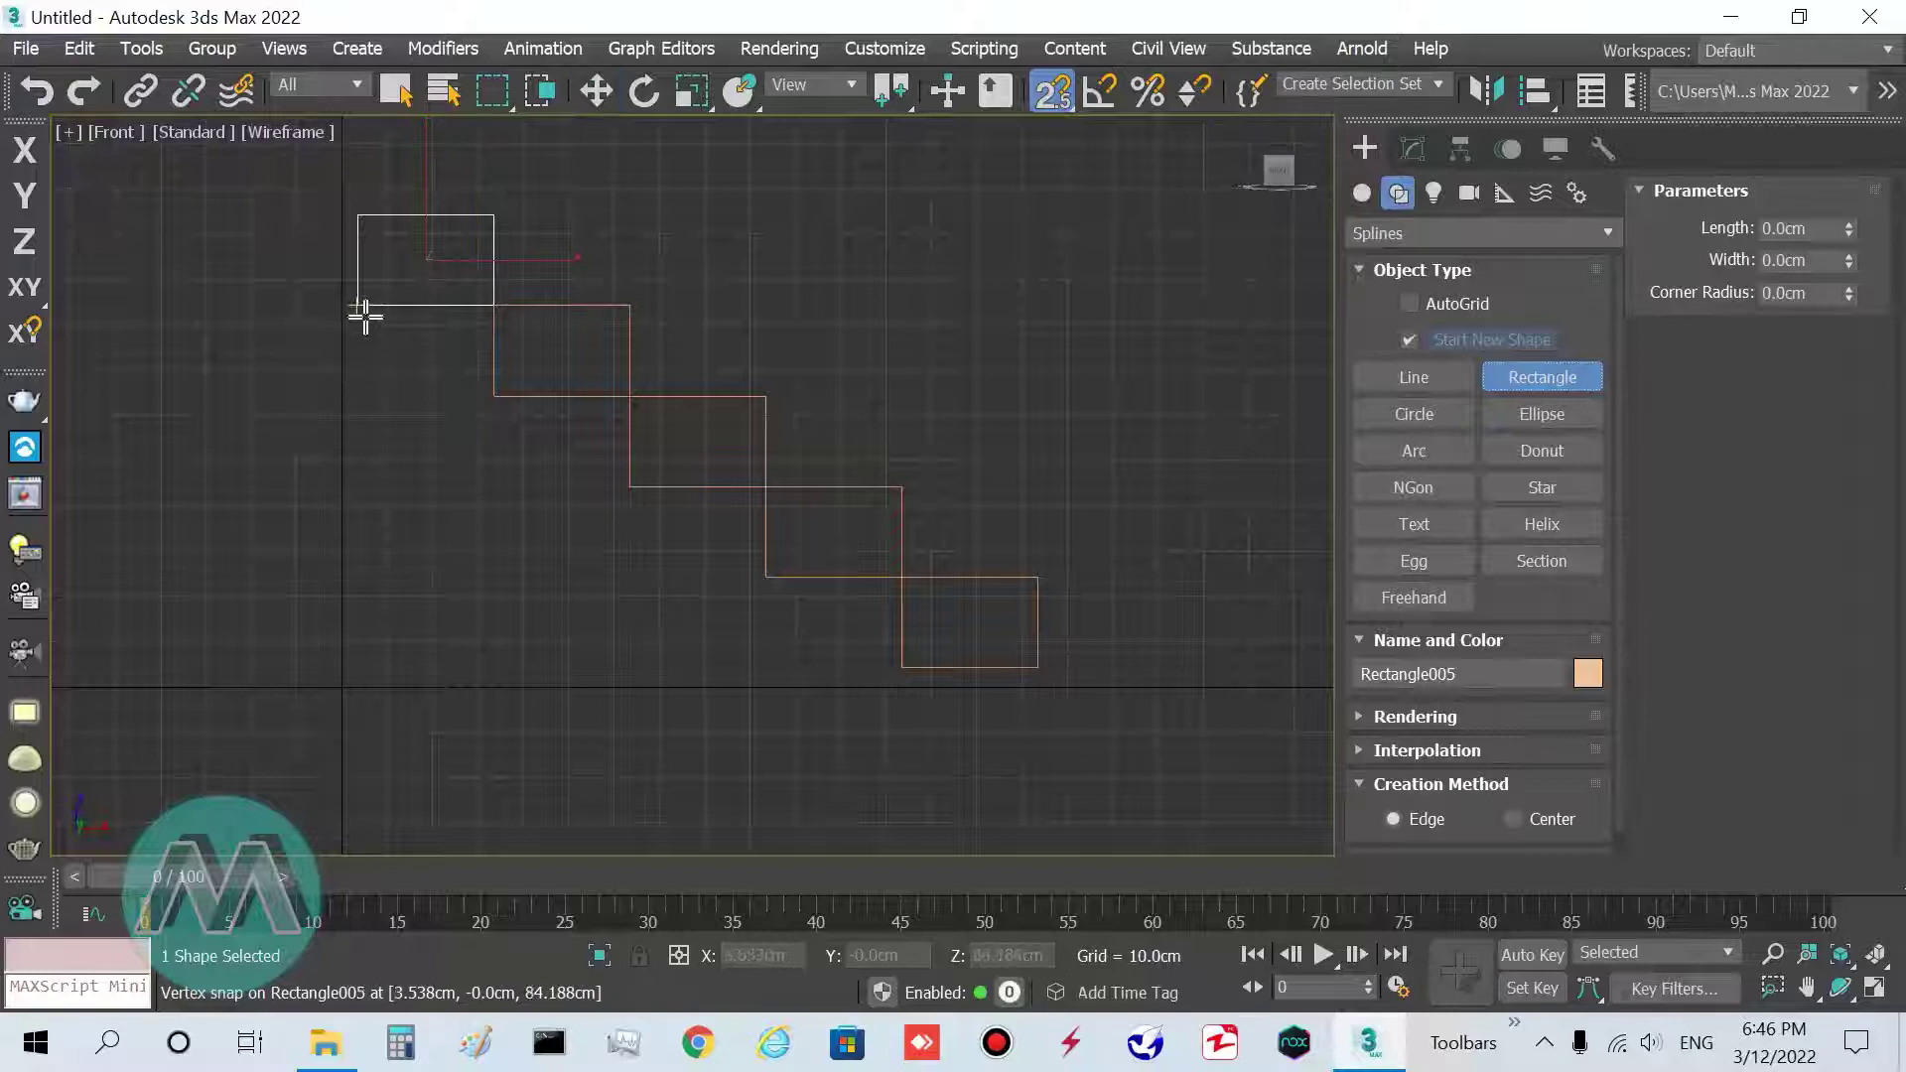
left_click_drag(357, 305, 422, 396)
left_click_drag(498, 506, 901, 667)
right_click(808, 638)
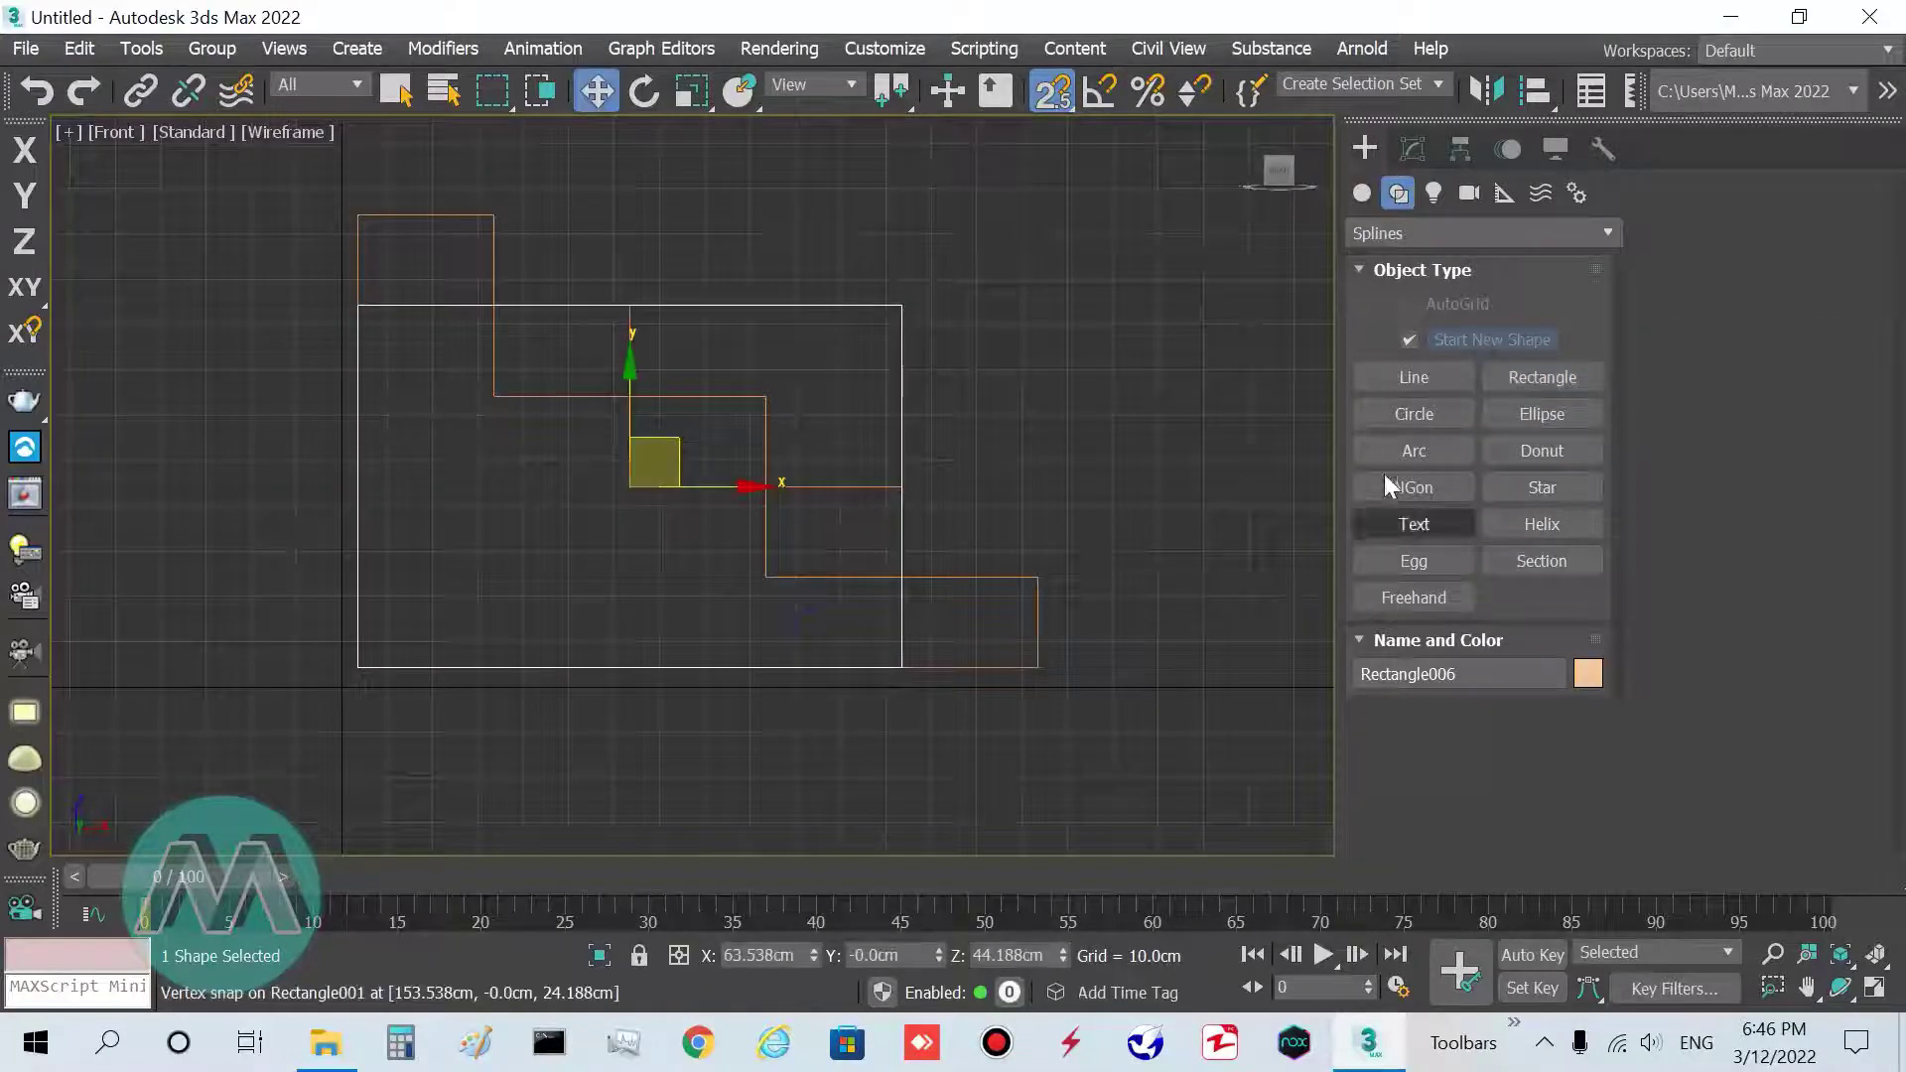
Trace the stair treads and risers with a Line, drag type Corner, from the lowest step's lower-right corner to the topmost step's upper-right corner
left_click(1399, 377)
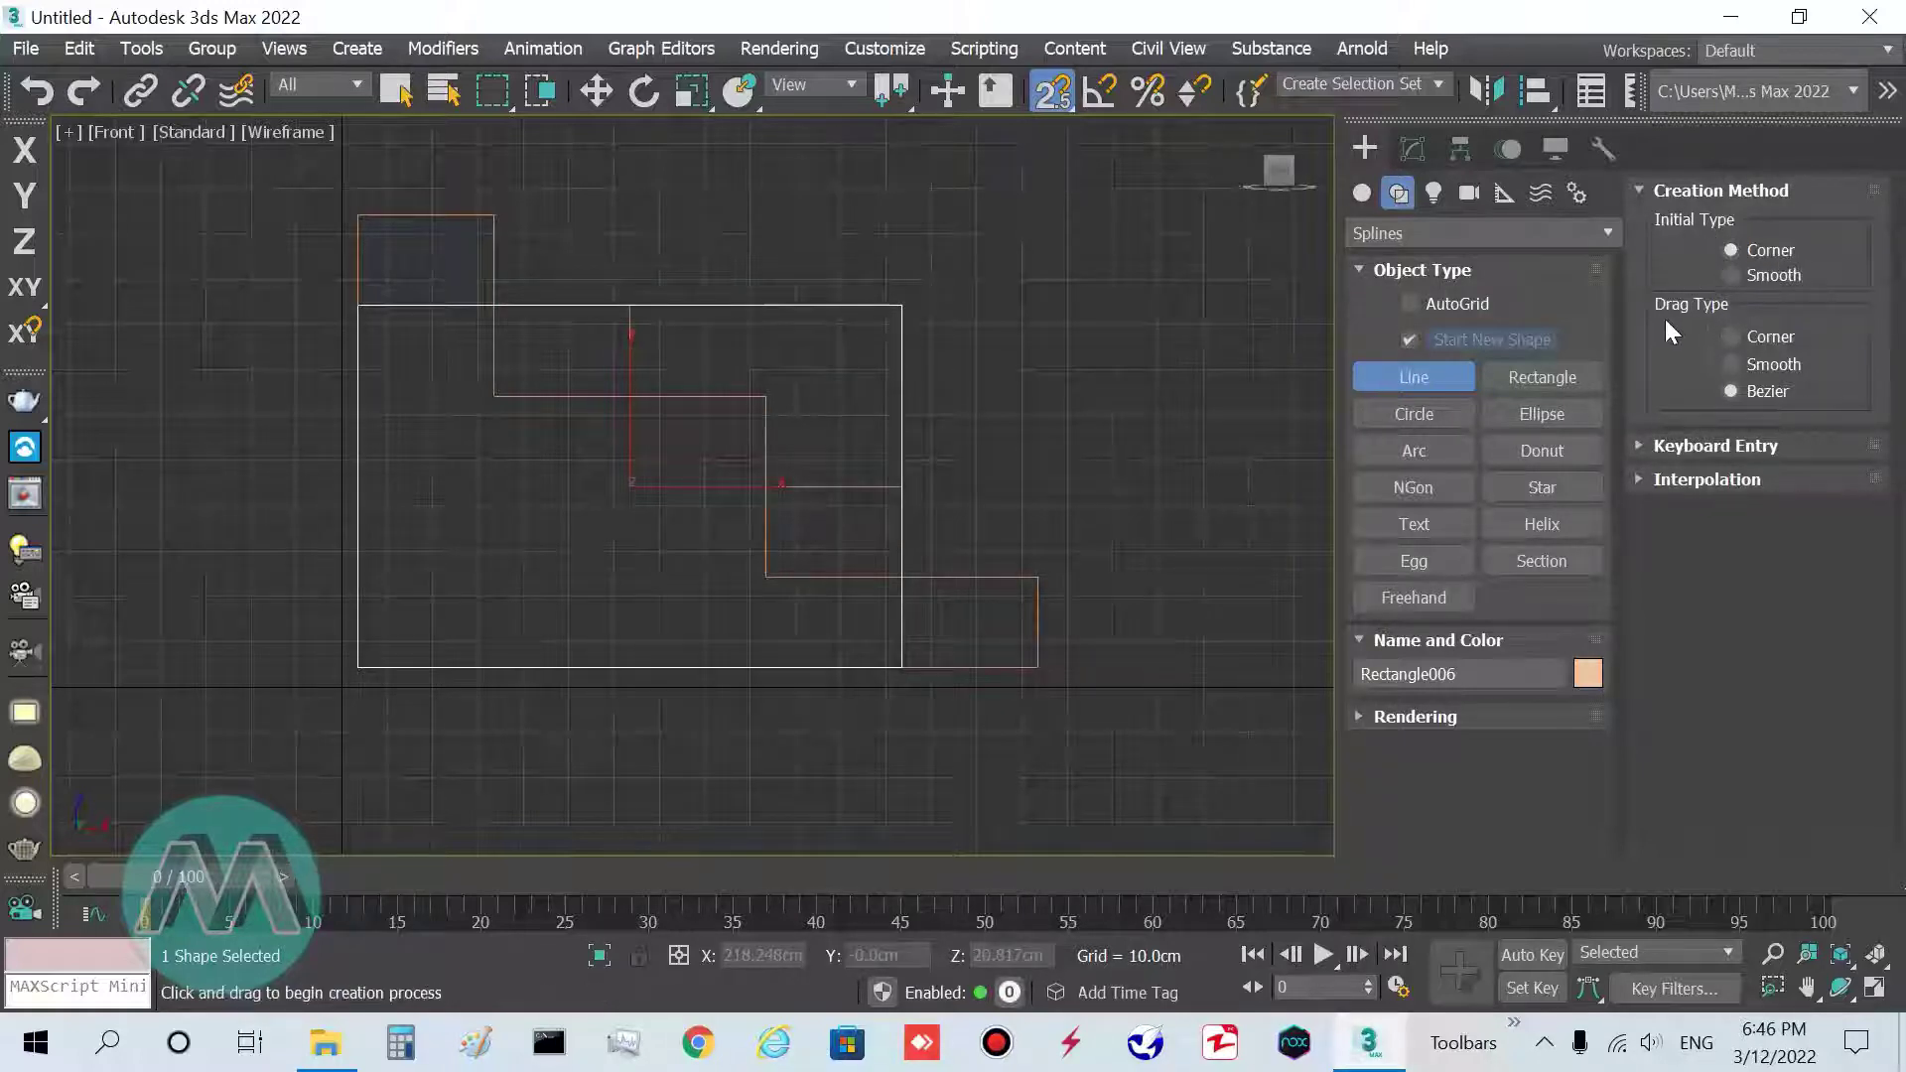
left_click(1731, 336)
left_click(1048, 662)
left_click(1037, 577)
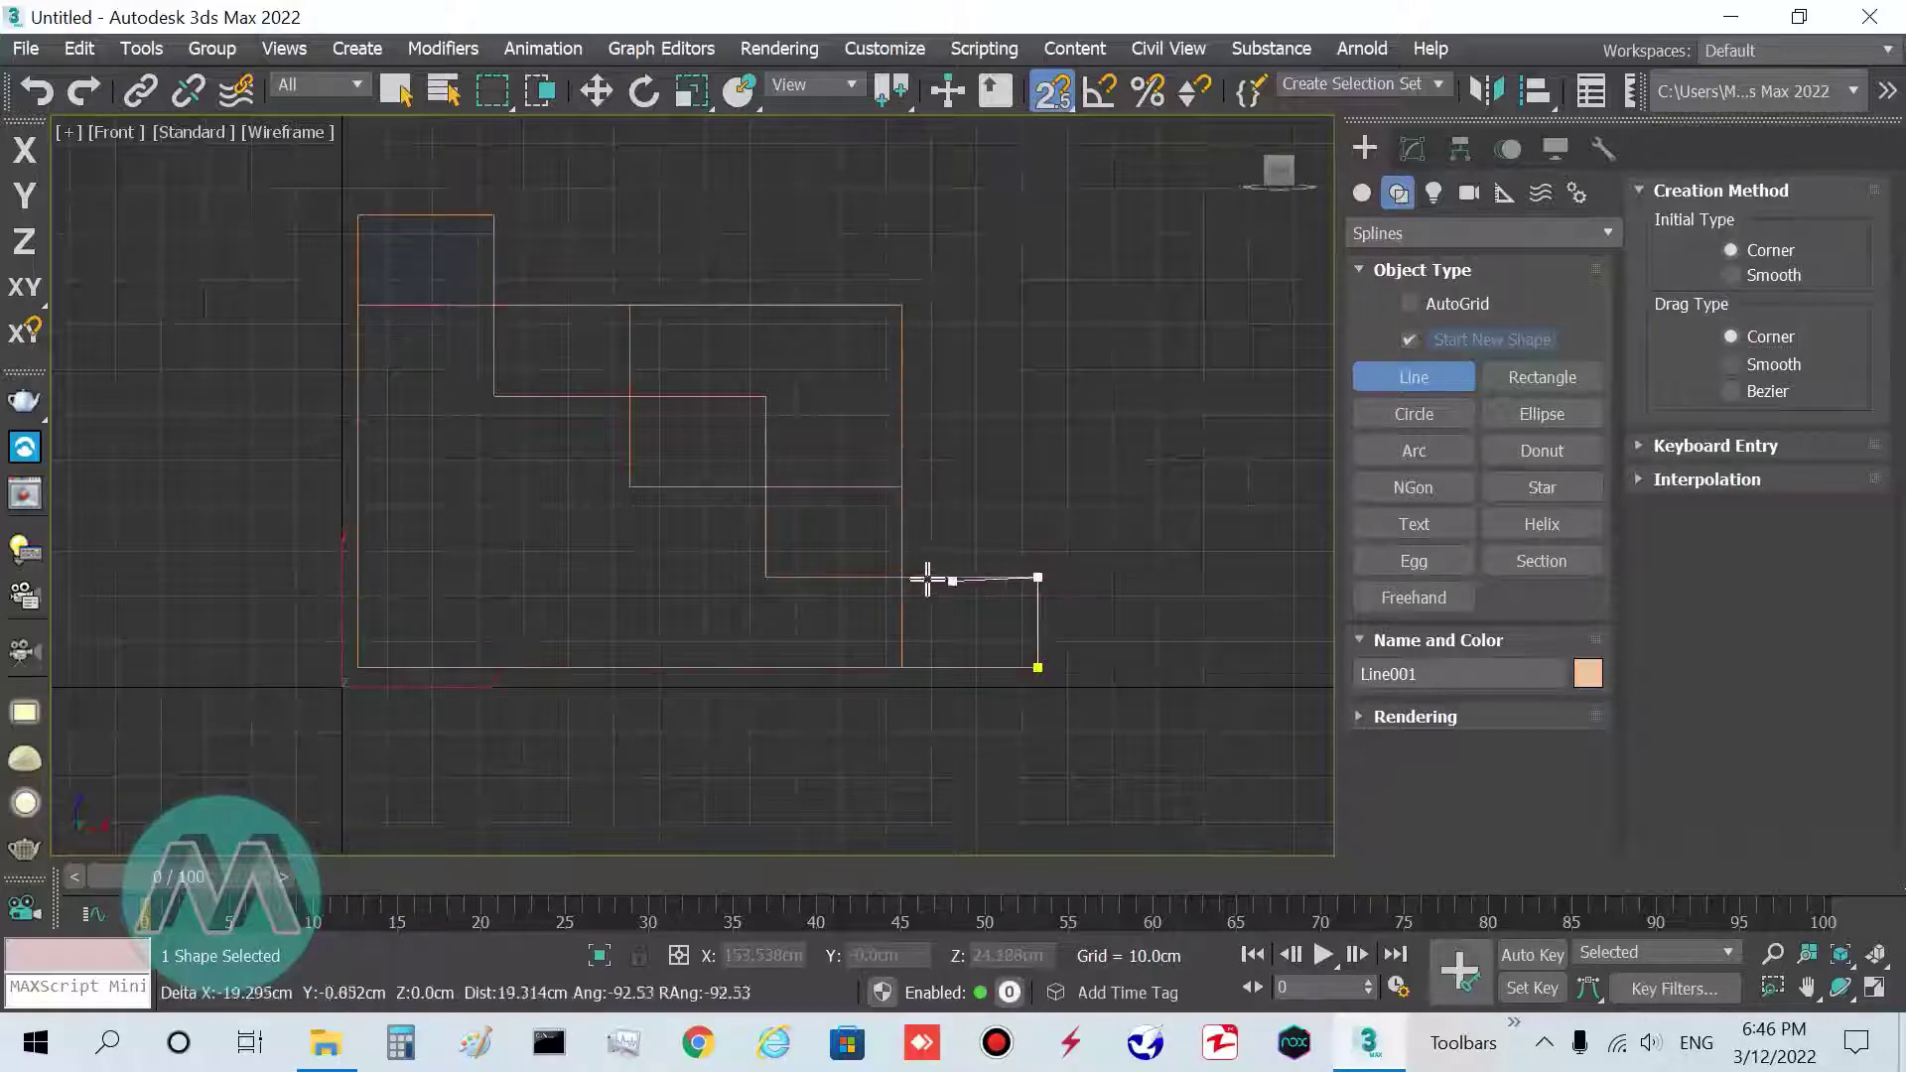
left_click(901, 577)
left_click(901, 487)
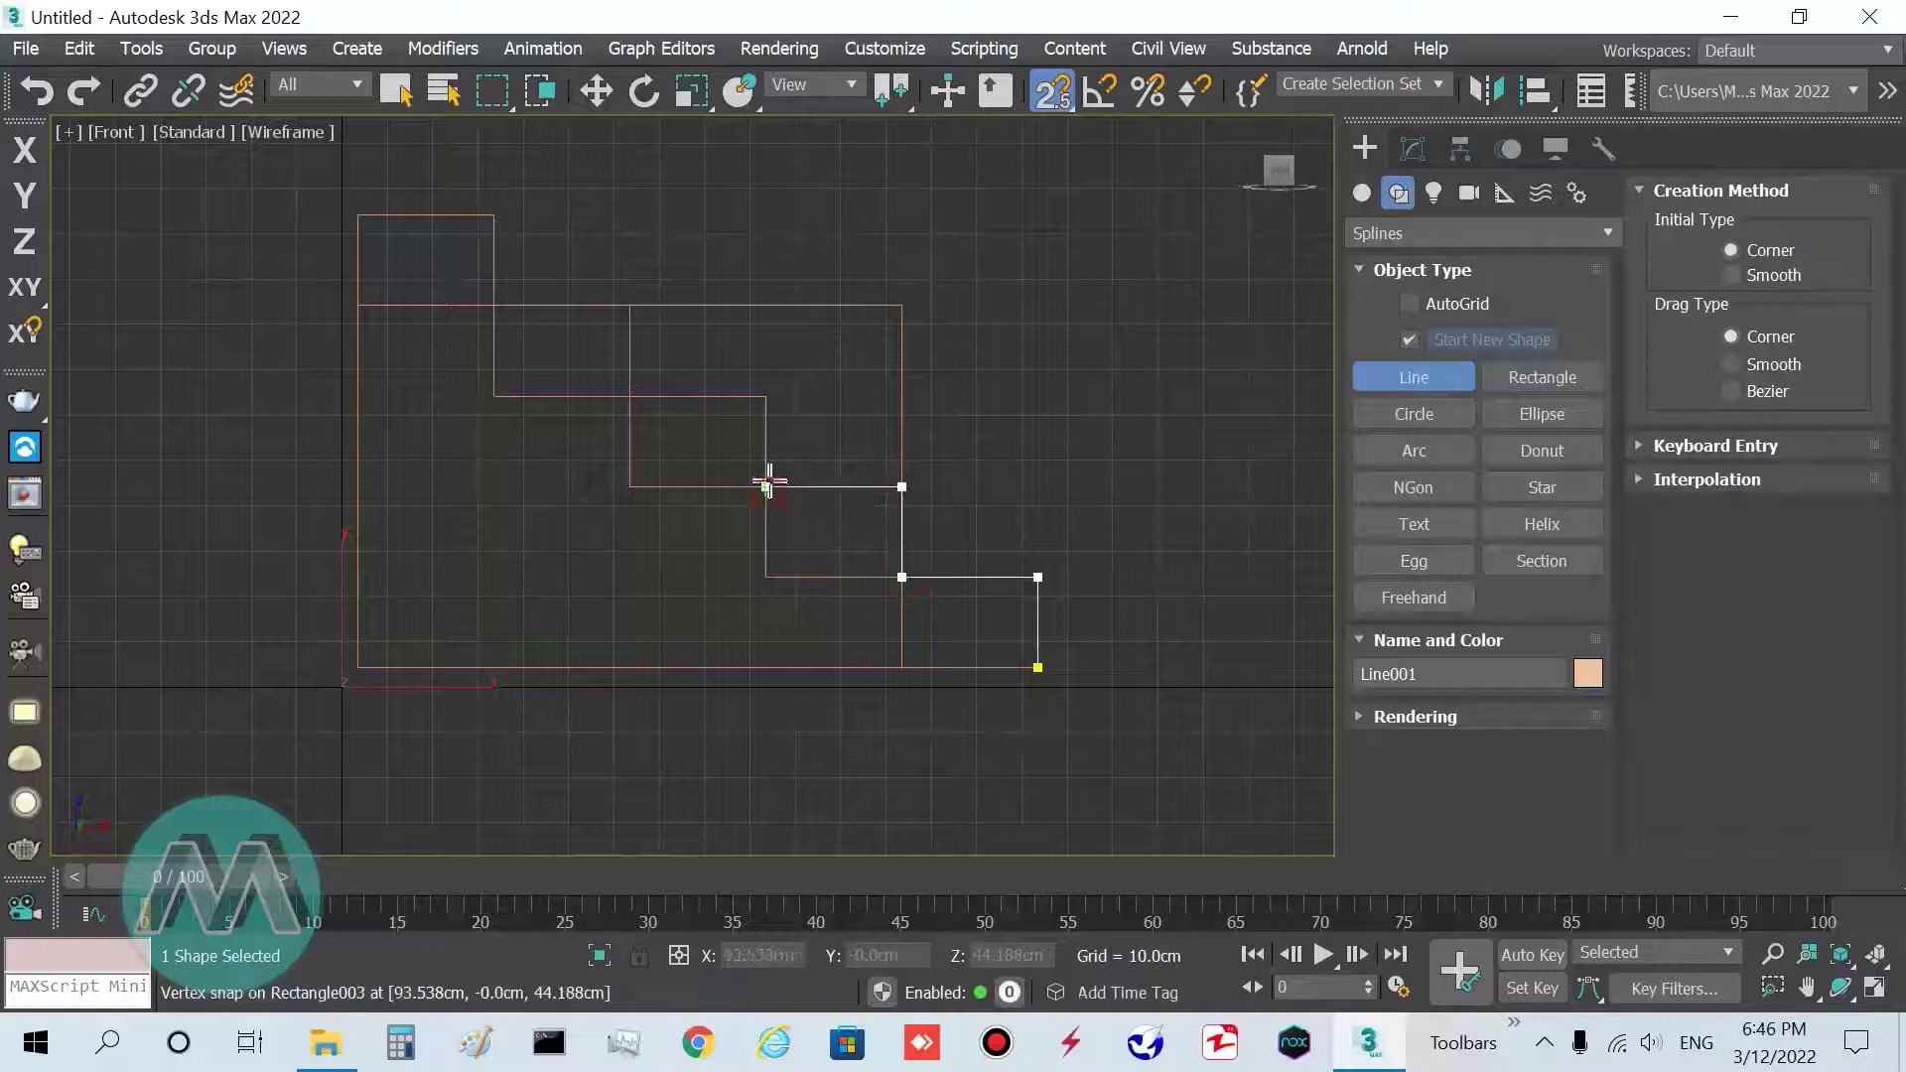
left_click(766, 487)
left_click(765, 396)
left_click(629, 396)
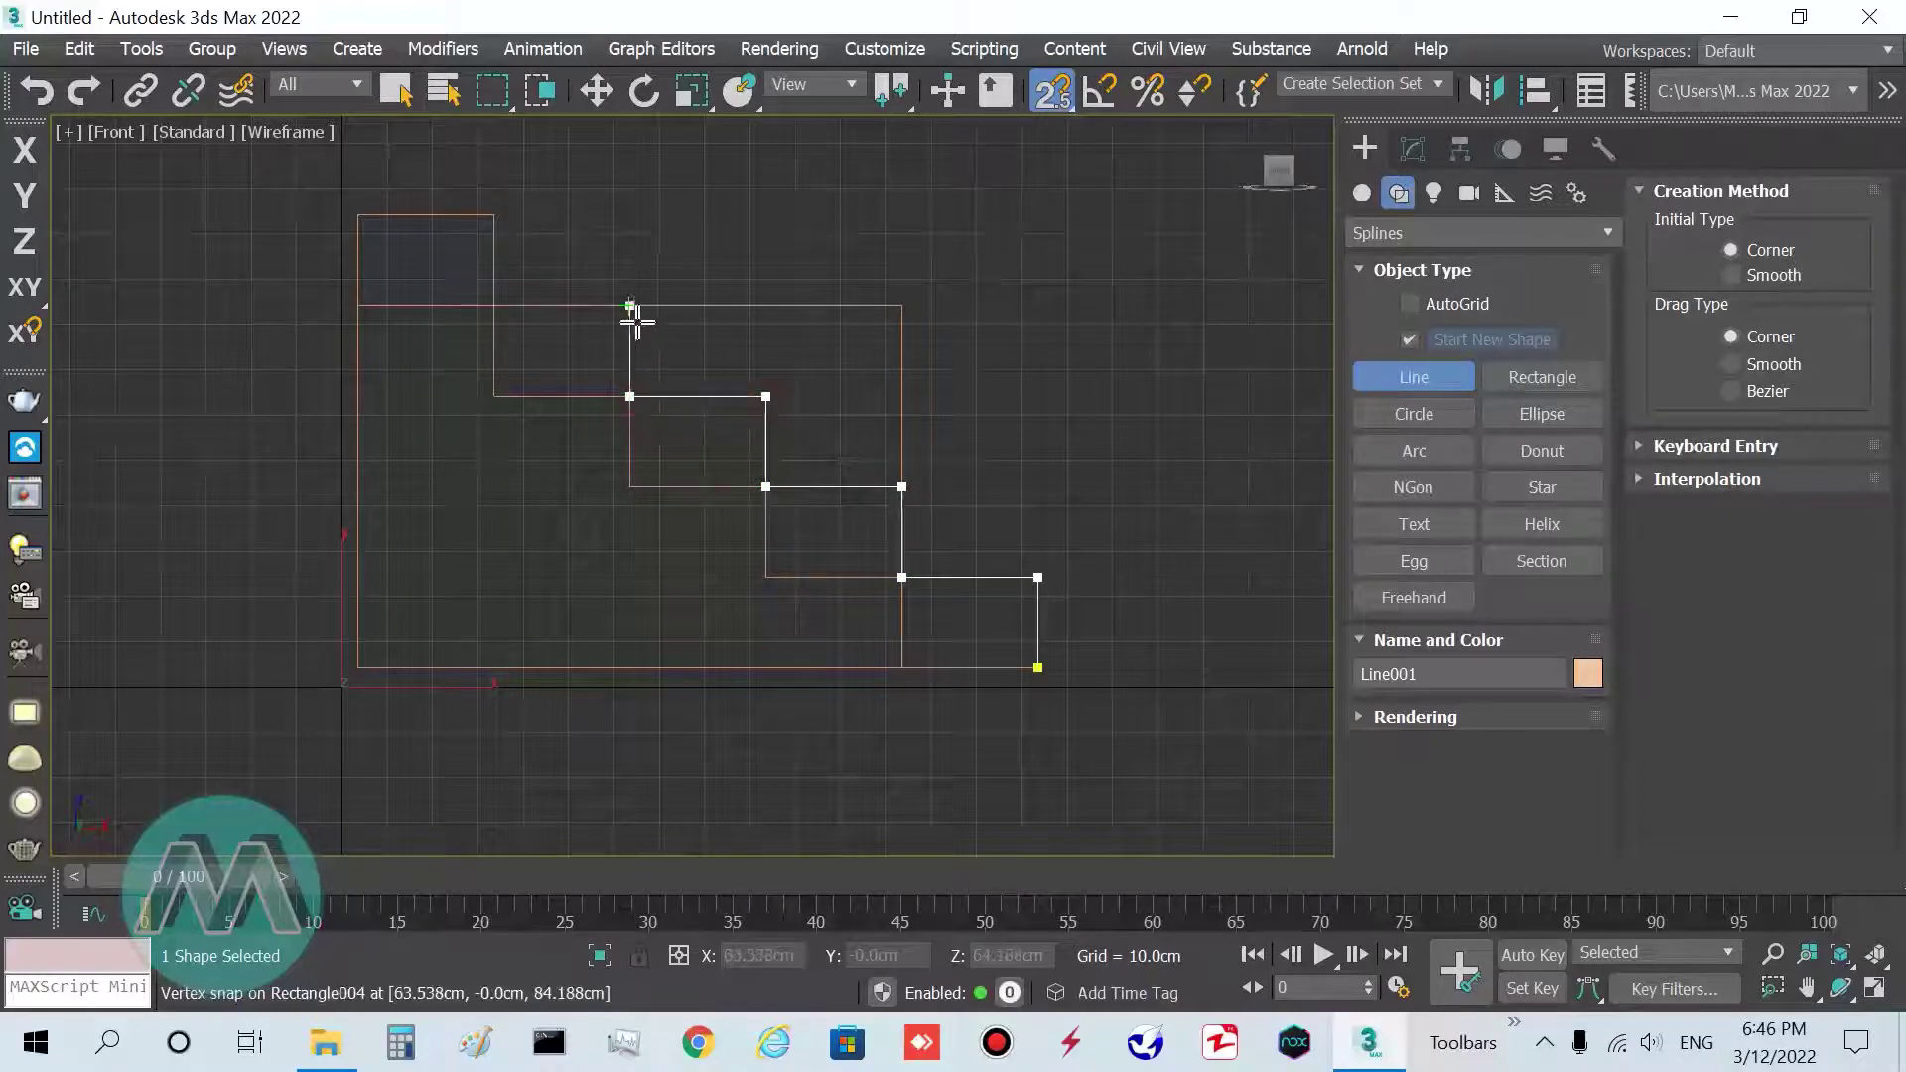
left_click(629, 304)
left_click(493, 304)
left_click(494, 214)
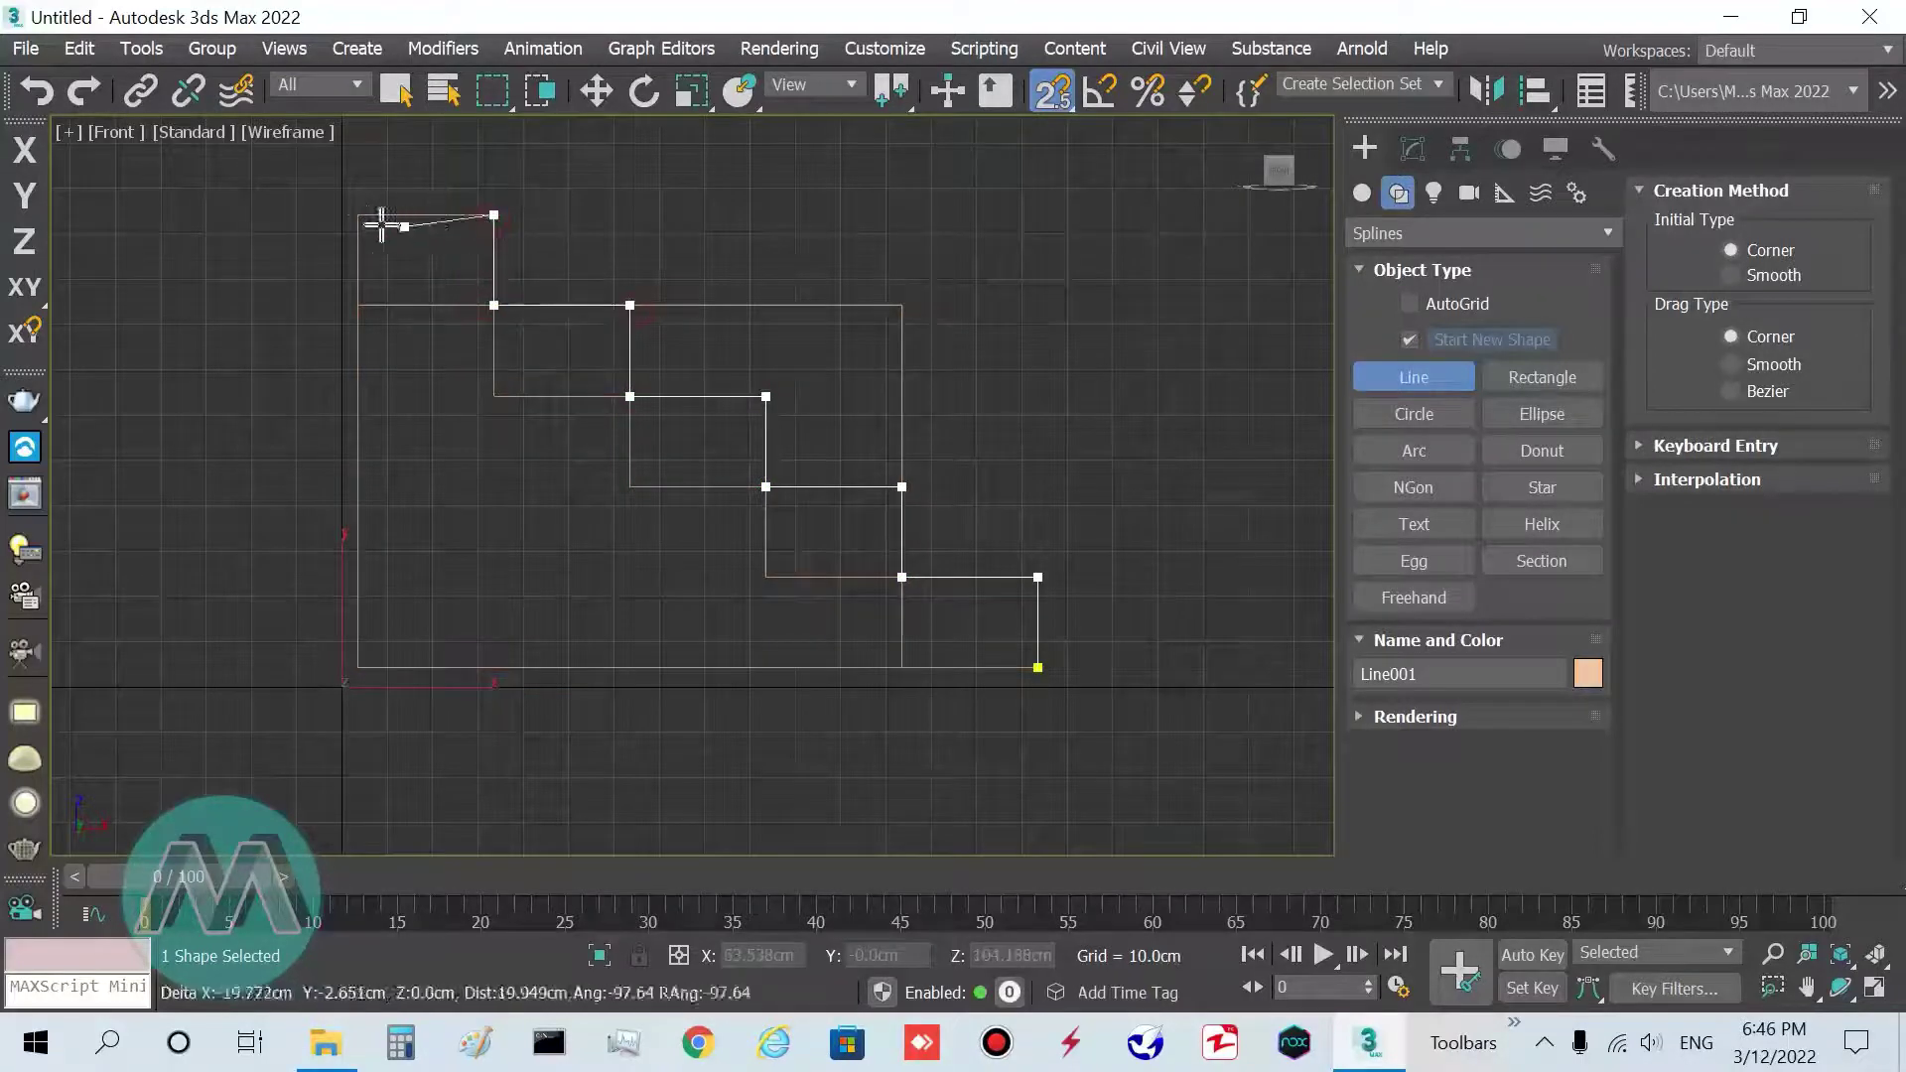
Continue the line along the top, back and base of the staircase, and close the spline at its start point
left_click(358, 214)
left_click(357, 667)
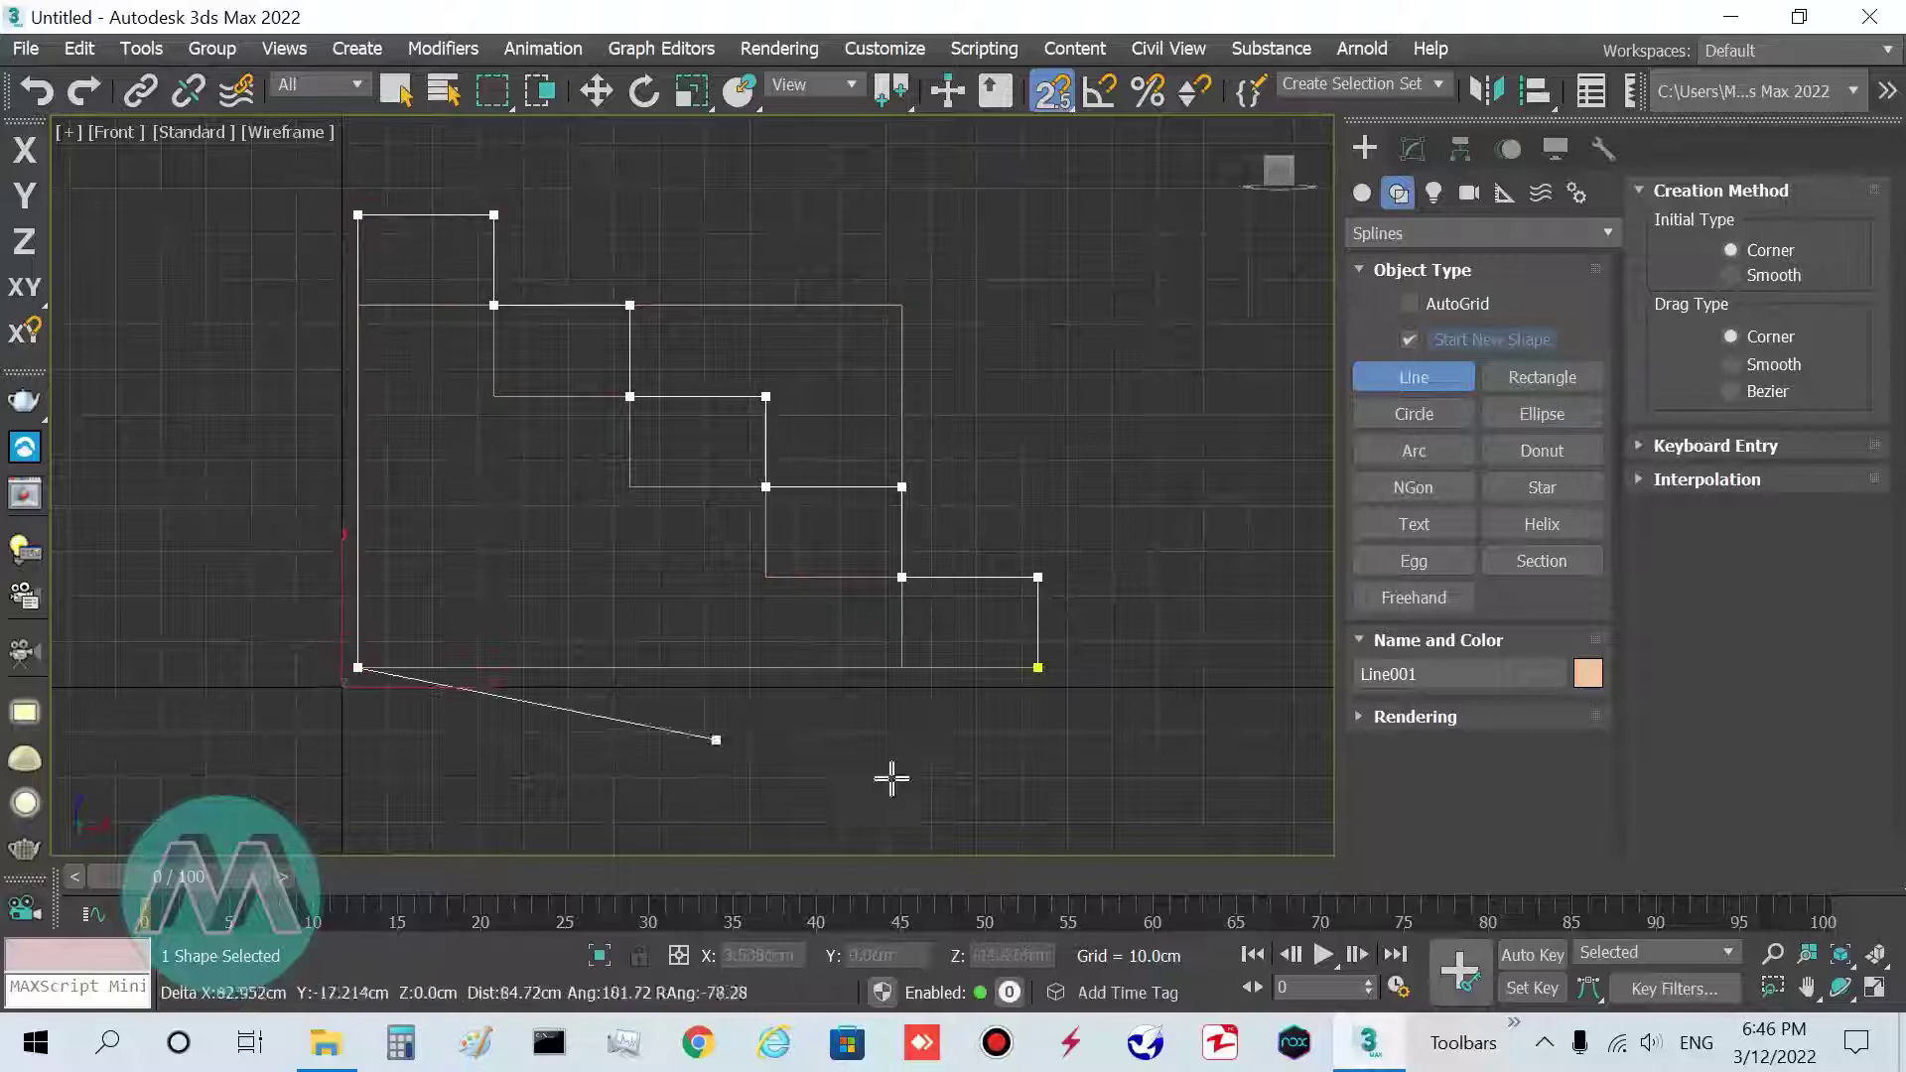
left_click(1037, 667)
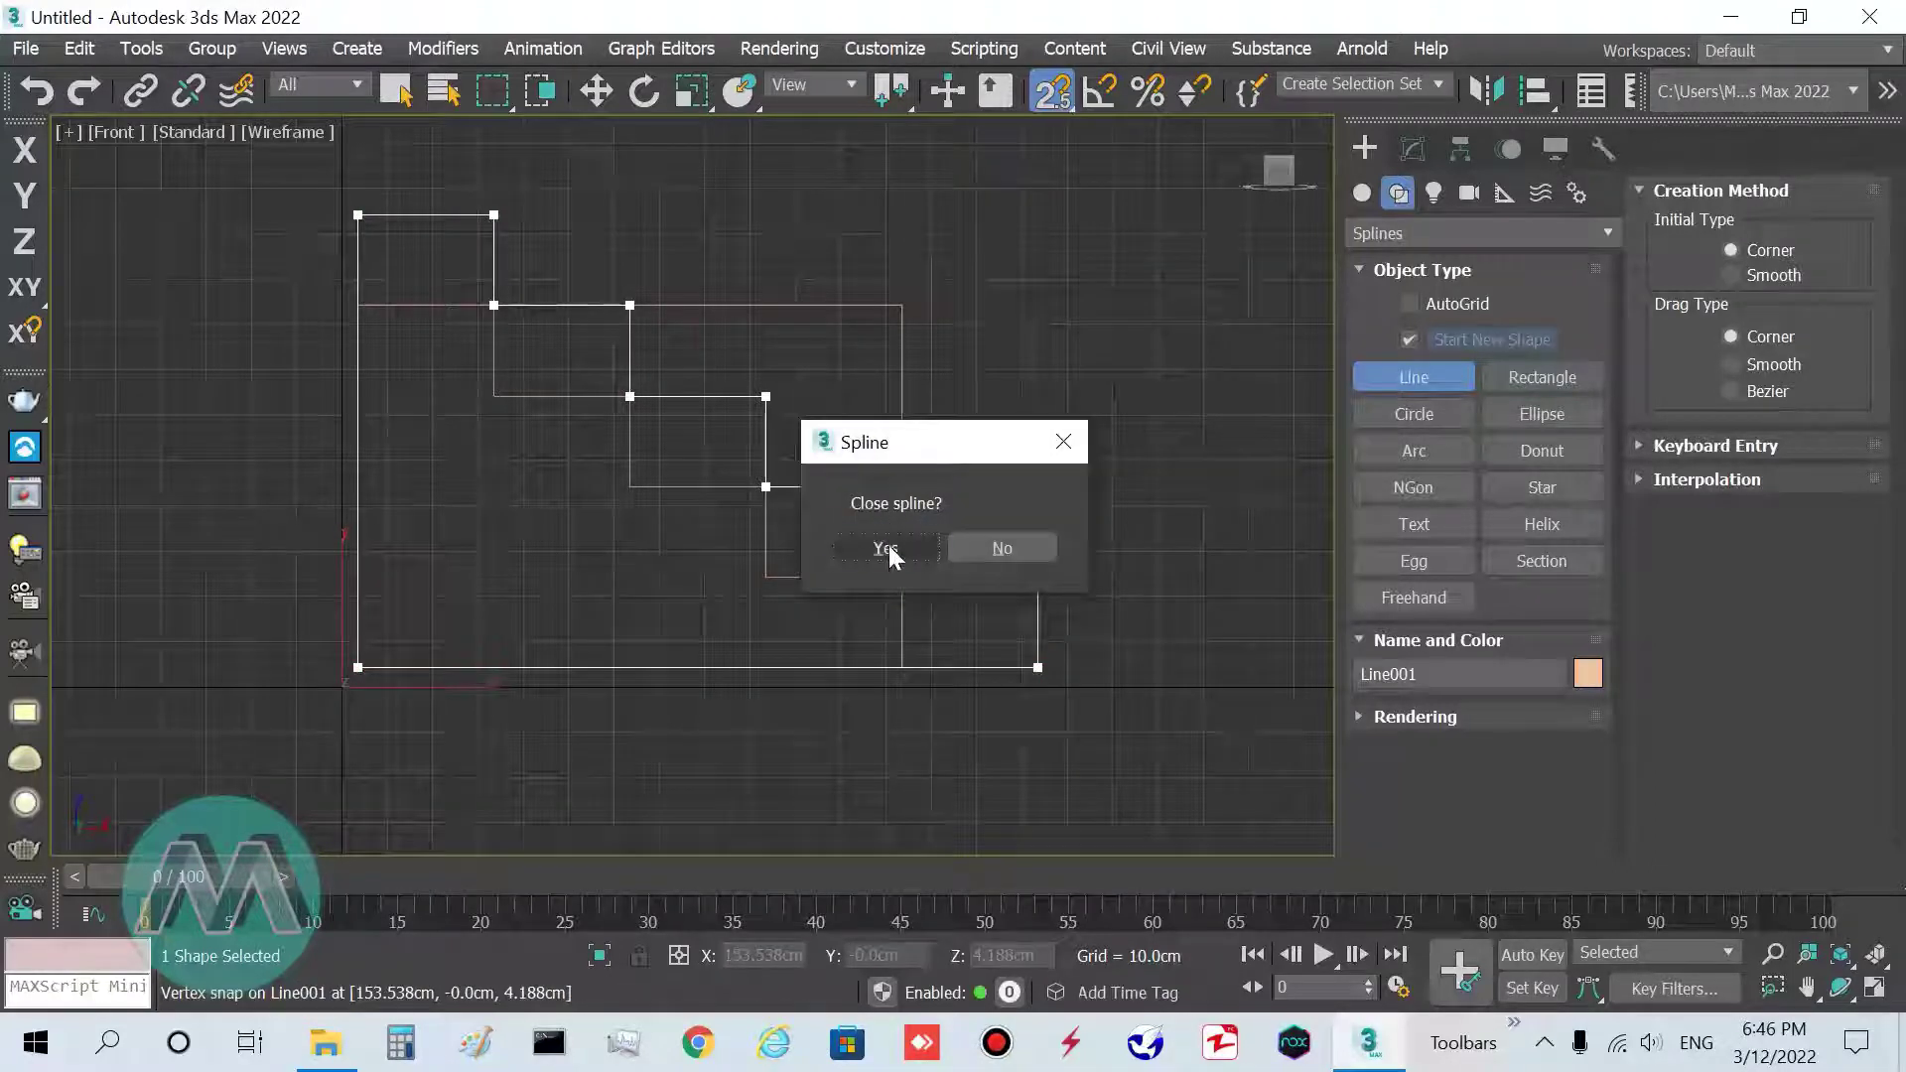
left_click(888, 549)
right_click(1016, 463)
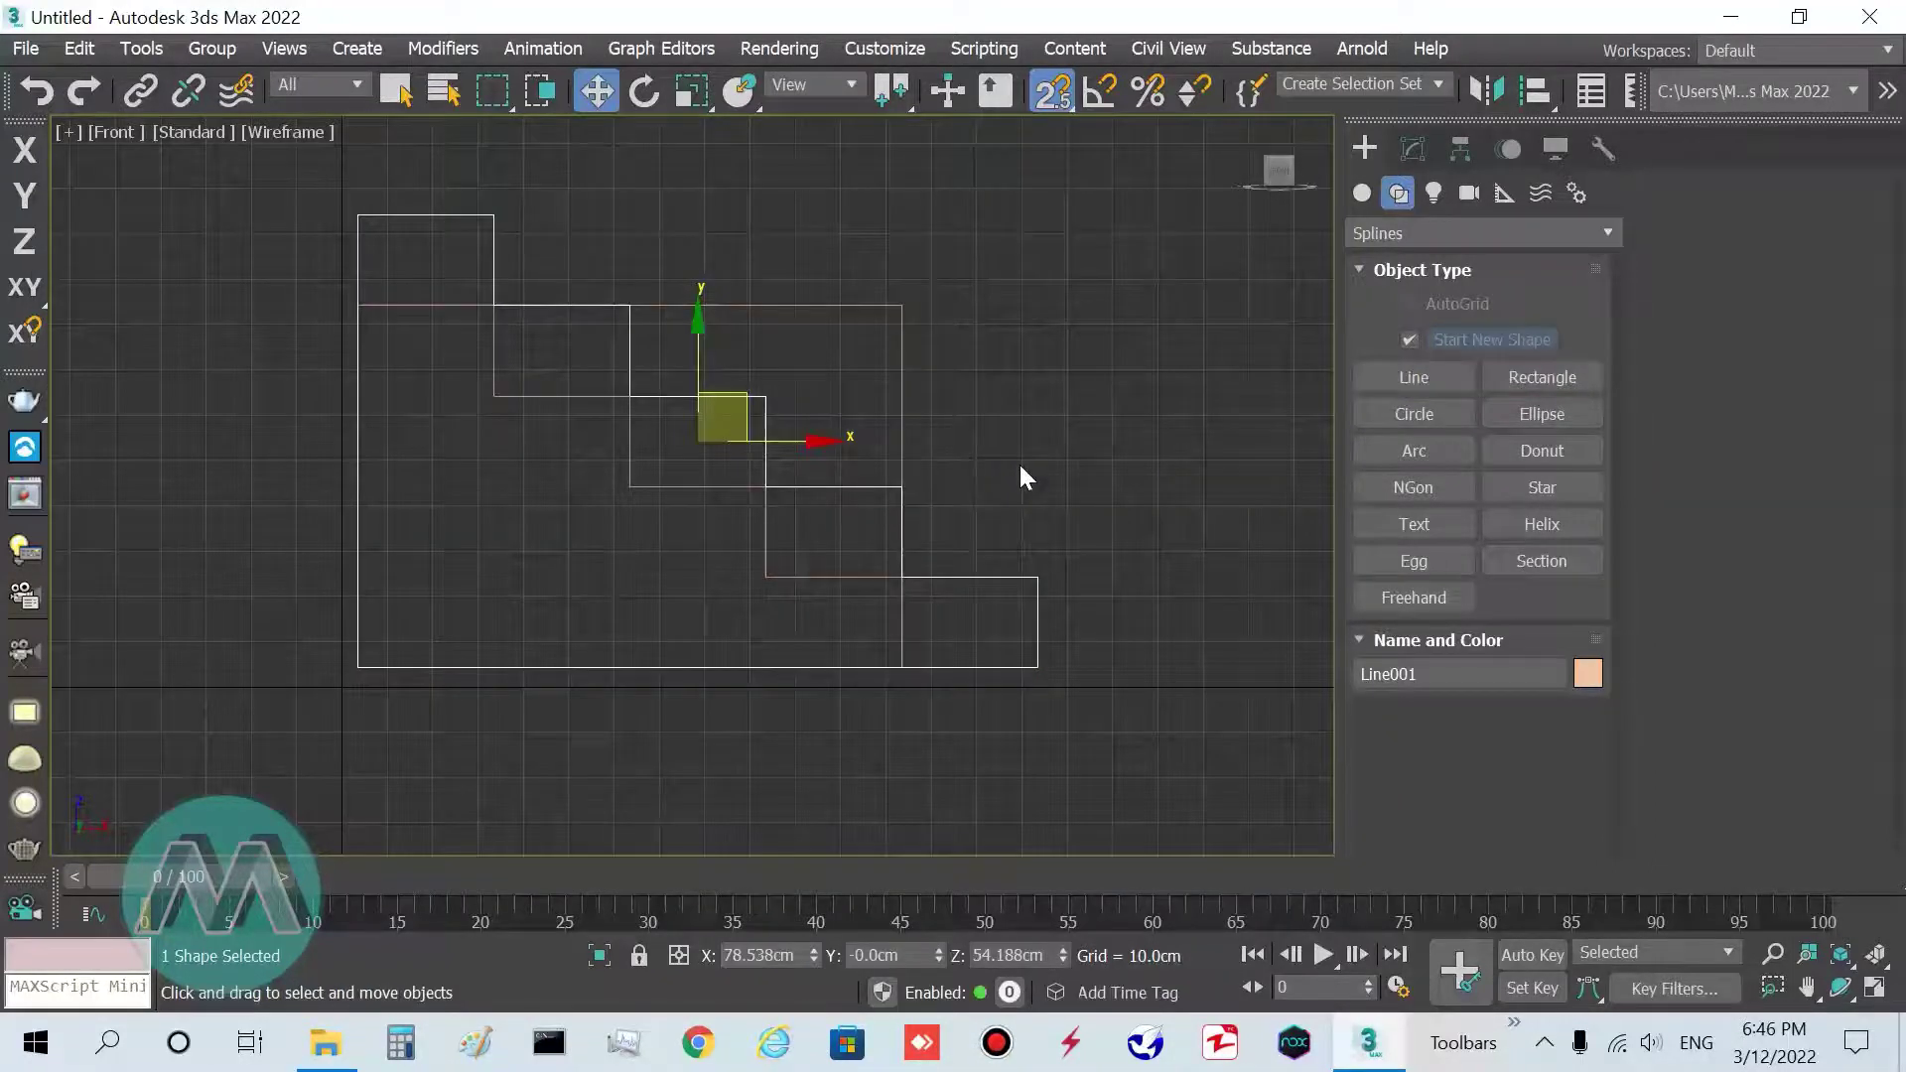
Delete all the construction rectangles, keeping only the staircase outline, and select that outline
key("ctrl+a")
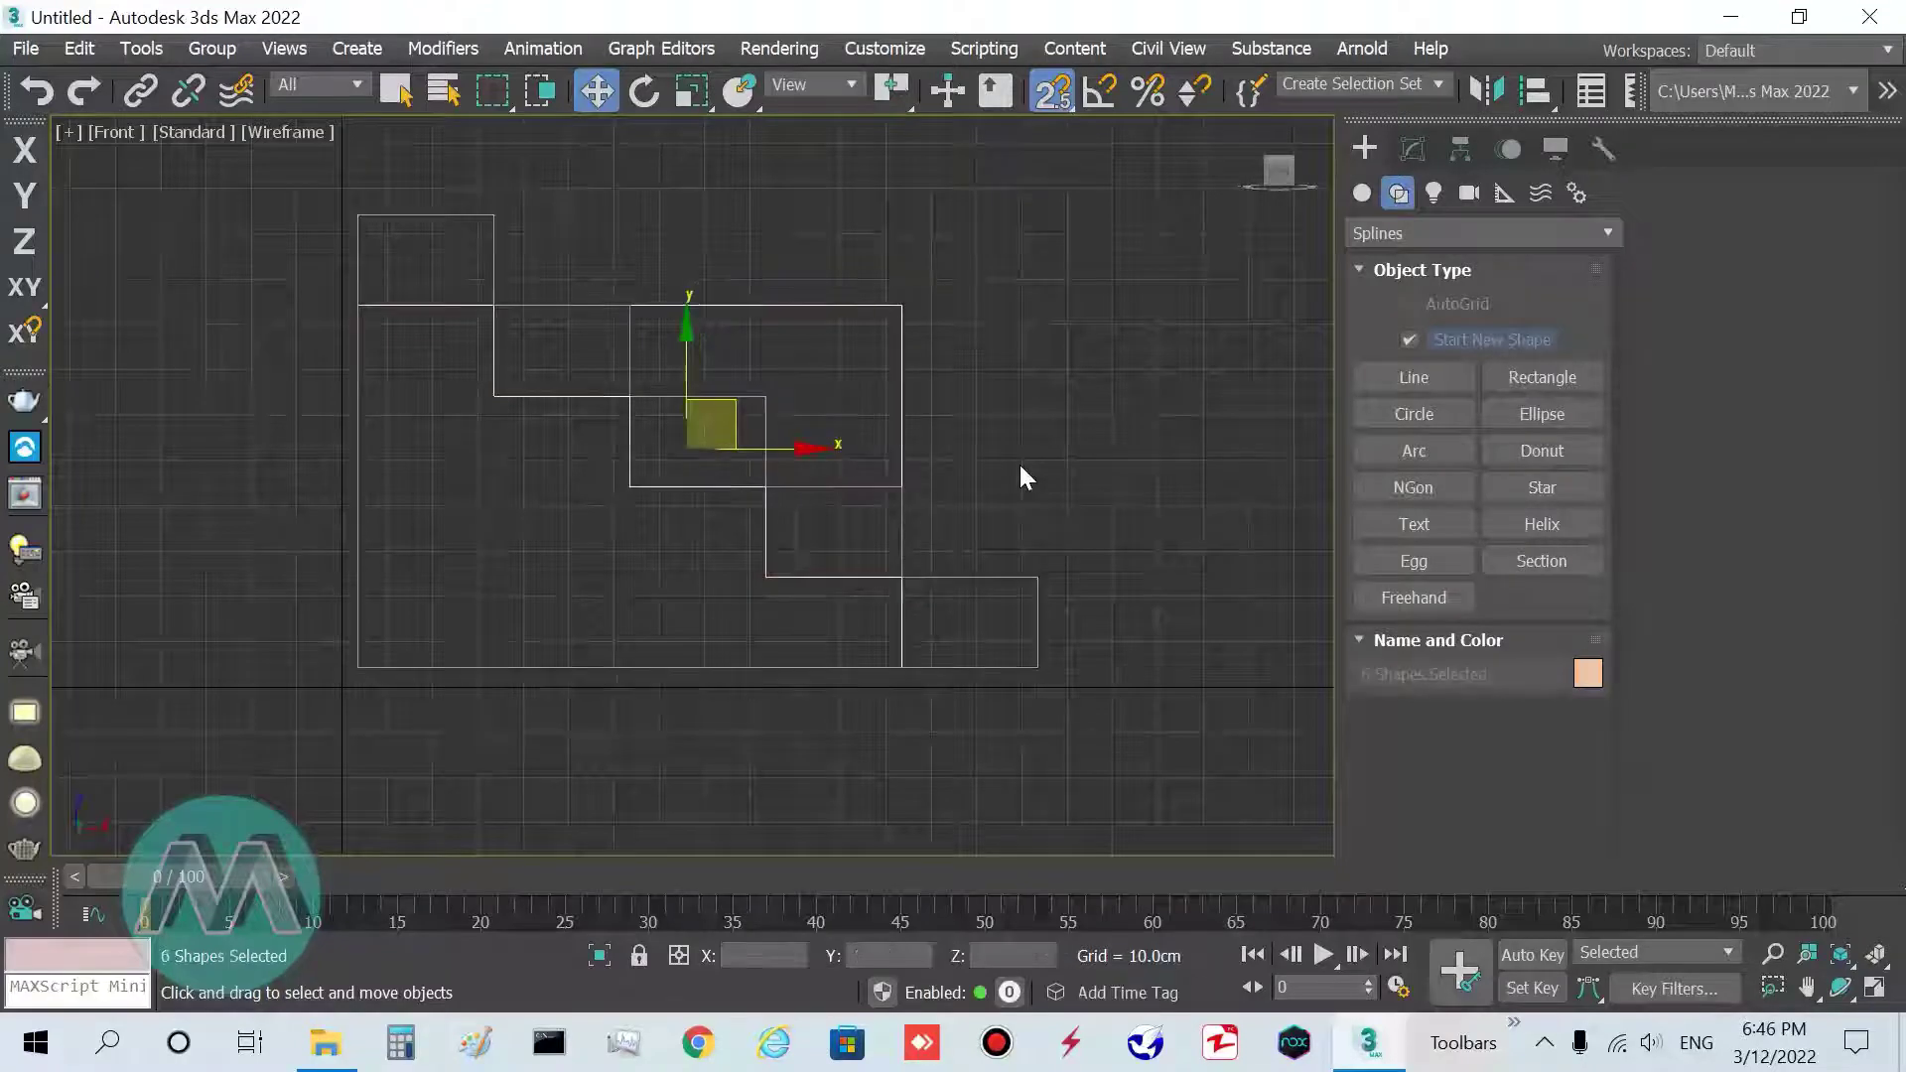
key("Delete")
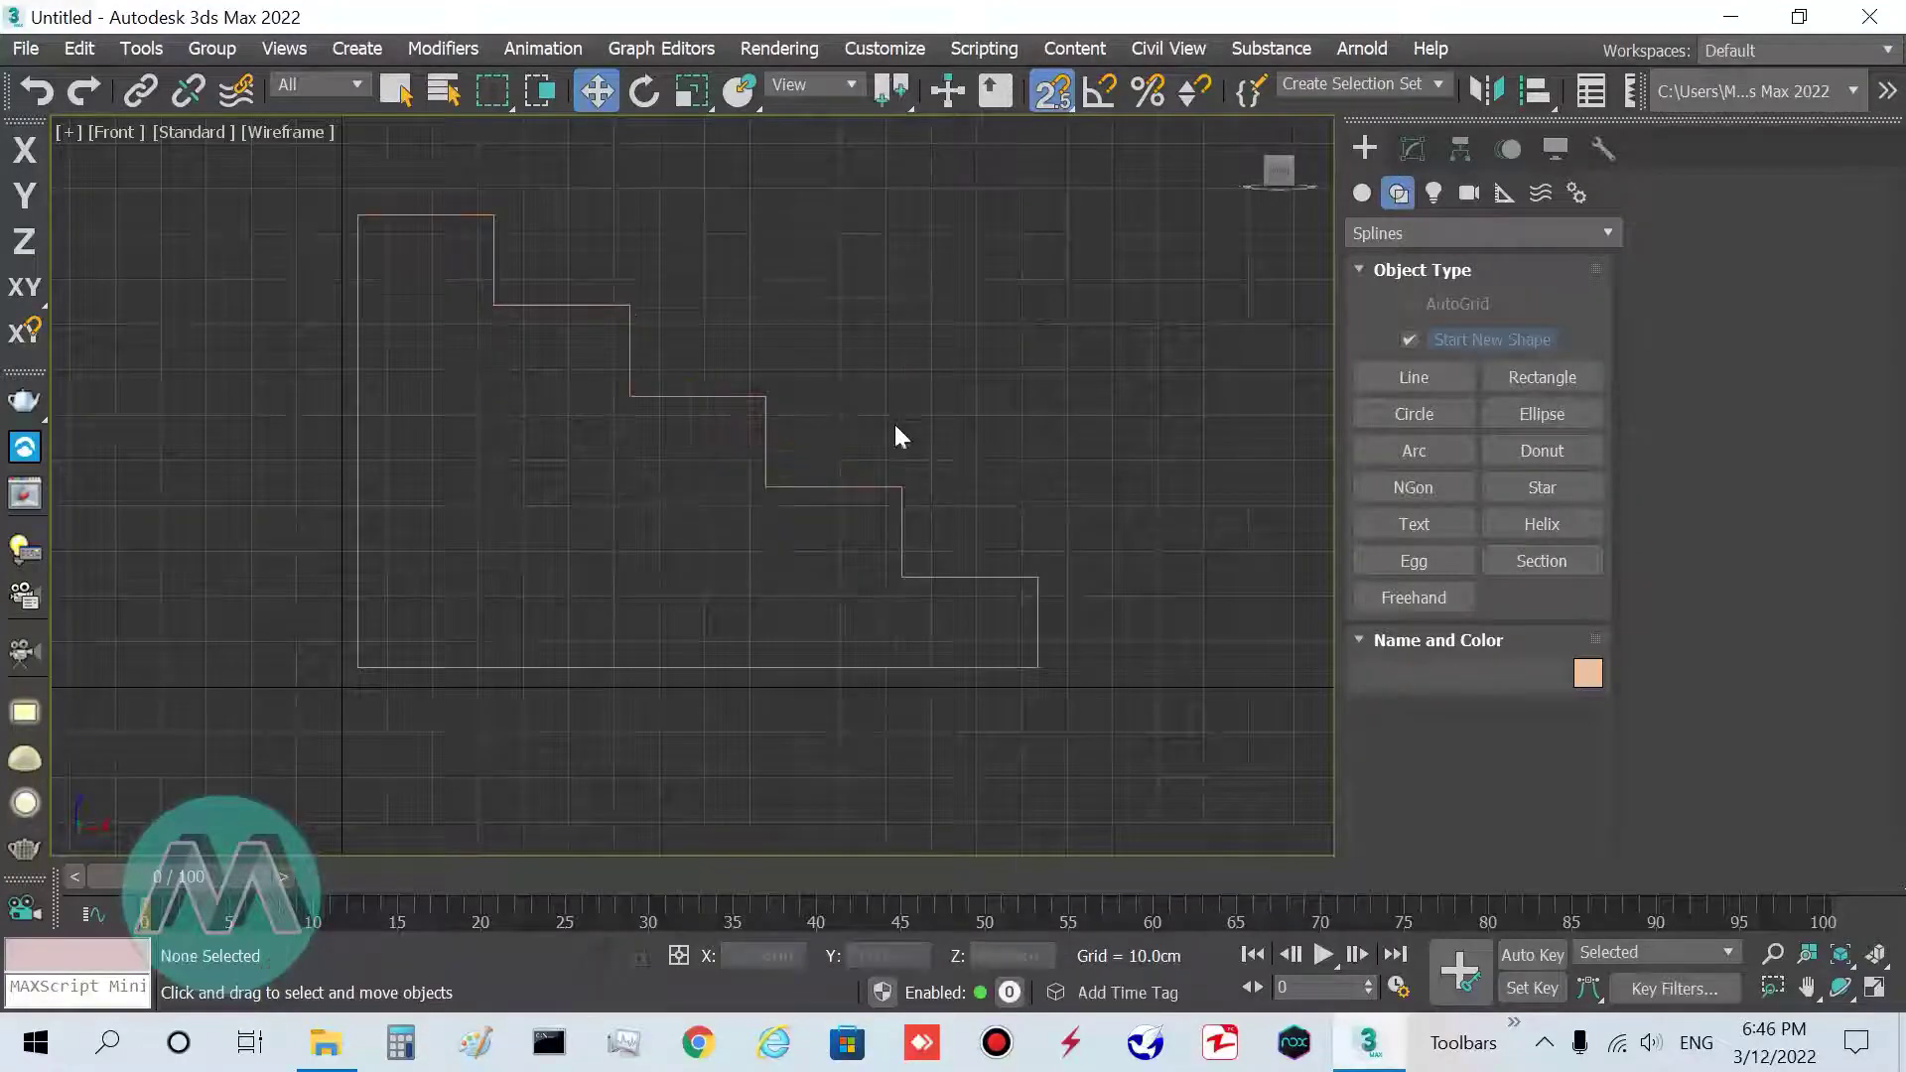
left_click(396, 91)
left_click(509, 304)
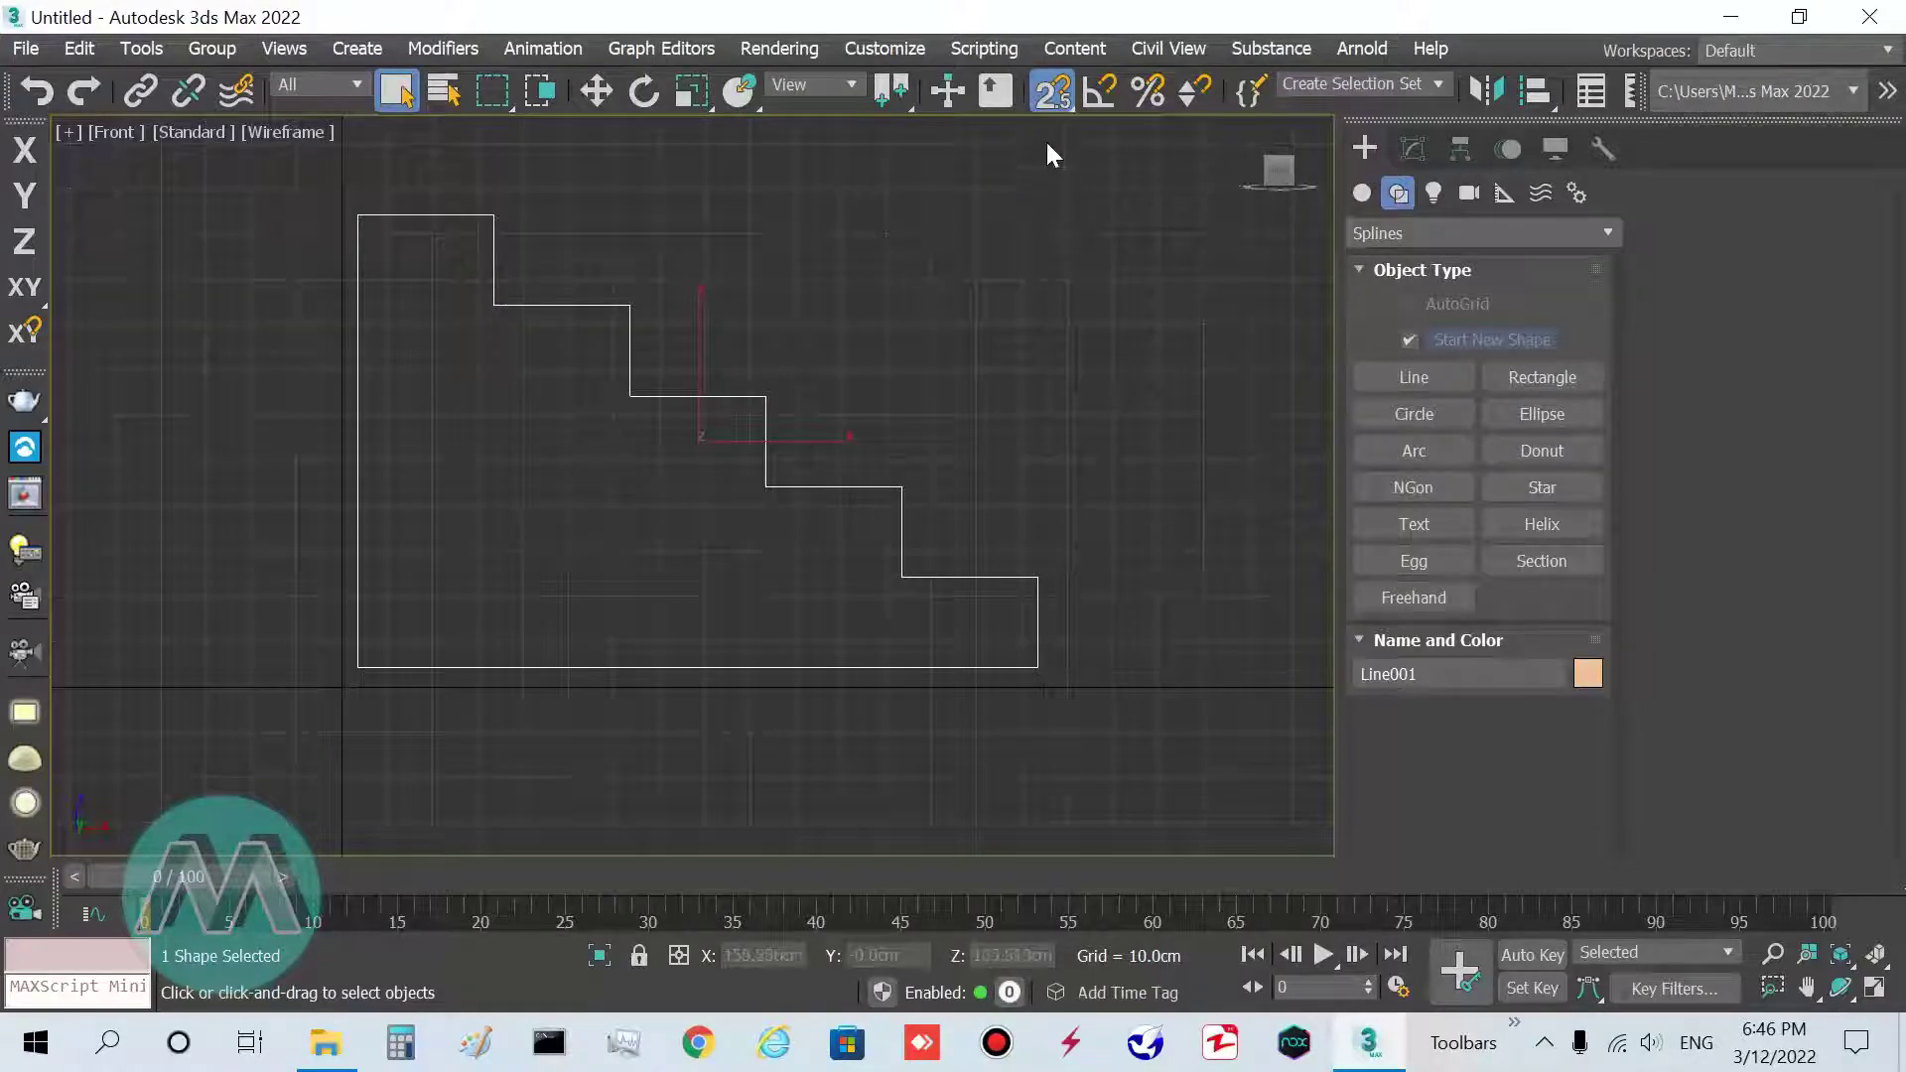
Enable Grid Points snapping and move the staircase outline so its lower-left corner sits on the origin
right_click(1052, 94)
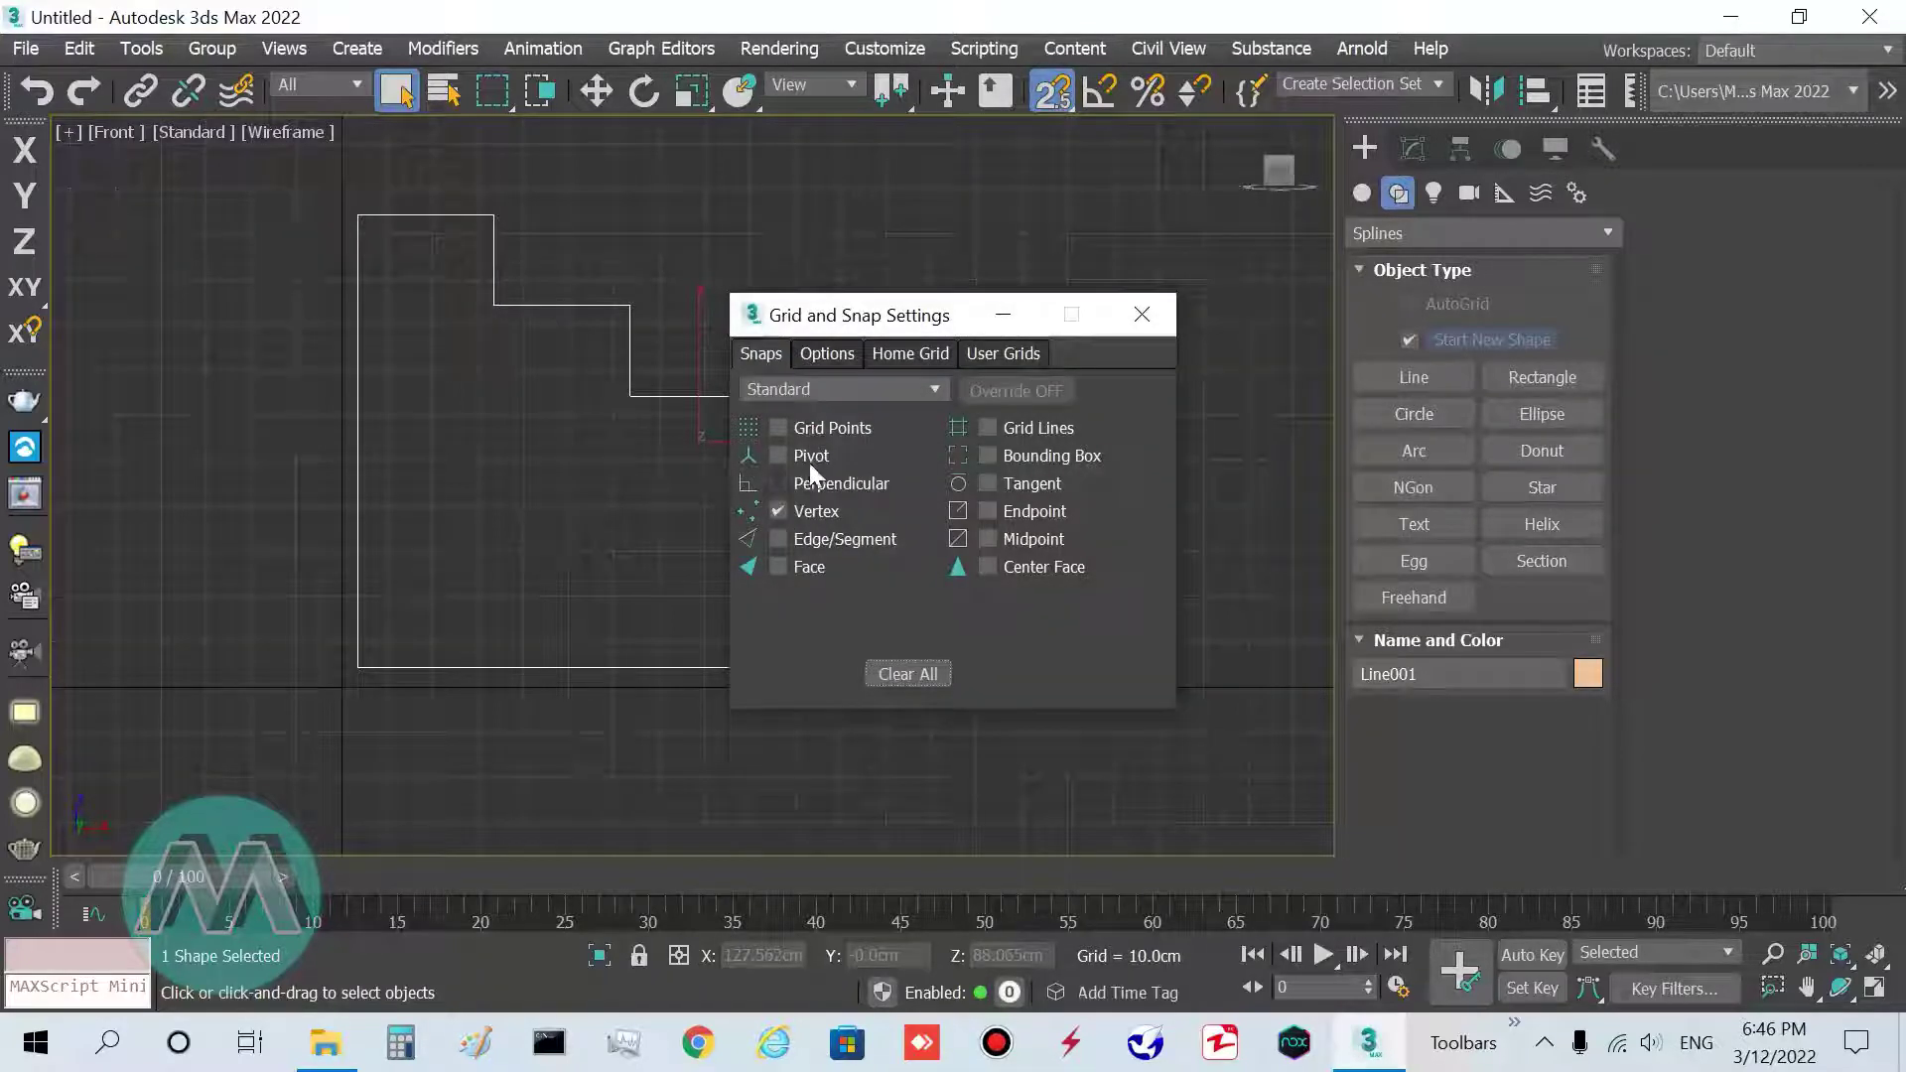
left_click(819, 427)
left_click(1141, 314)
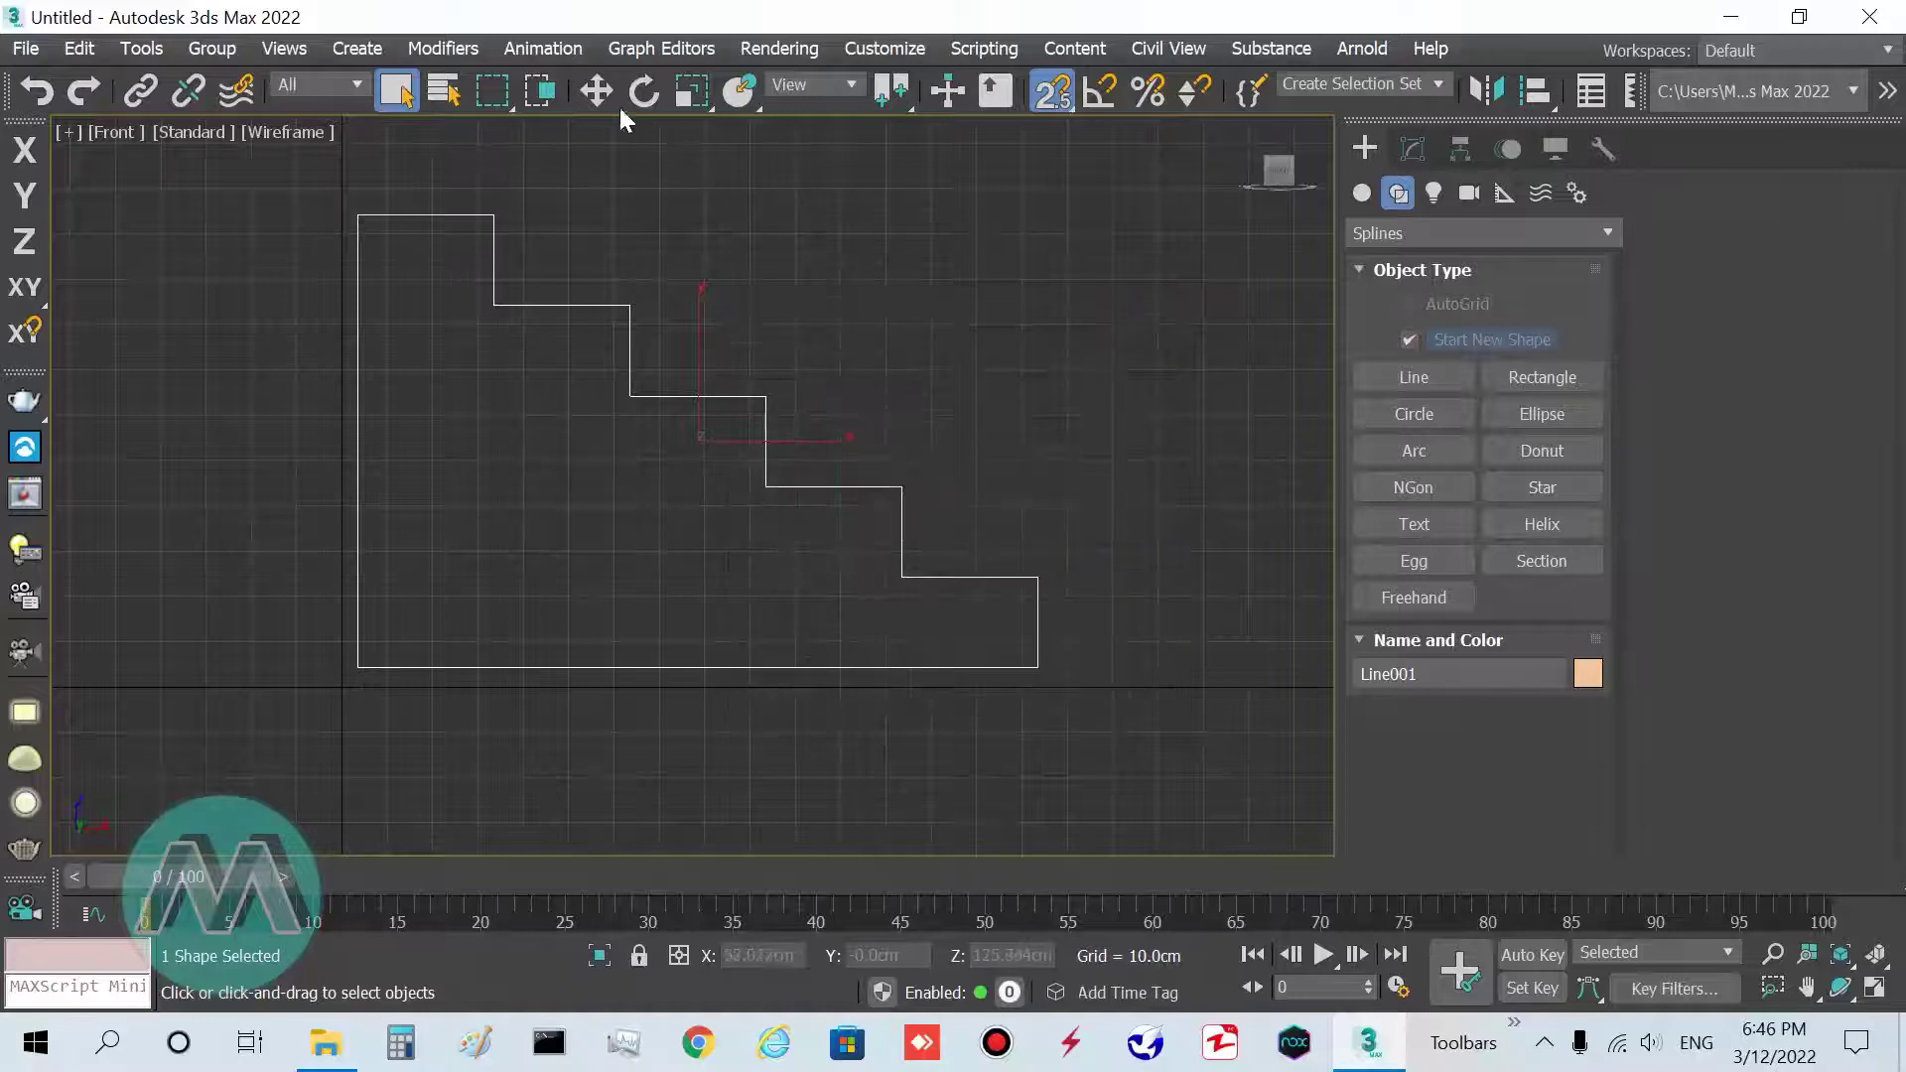
left_click(597, 91)
middle_click_drag(732, 460, 812, 401)
scroll(405, 687, "up", 5)
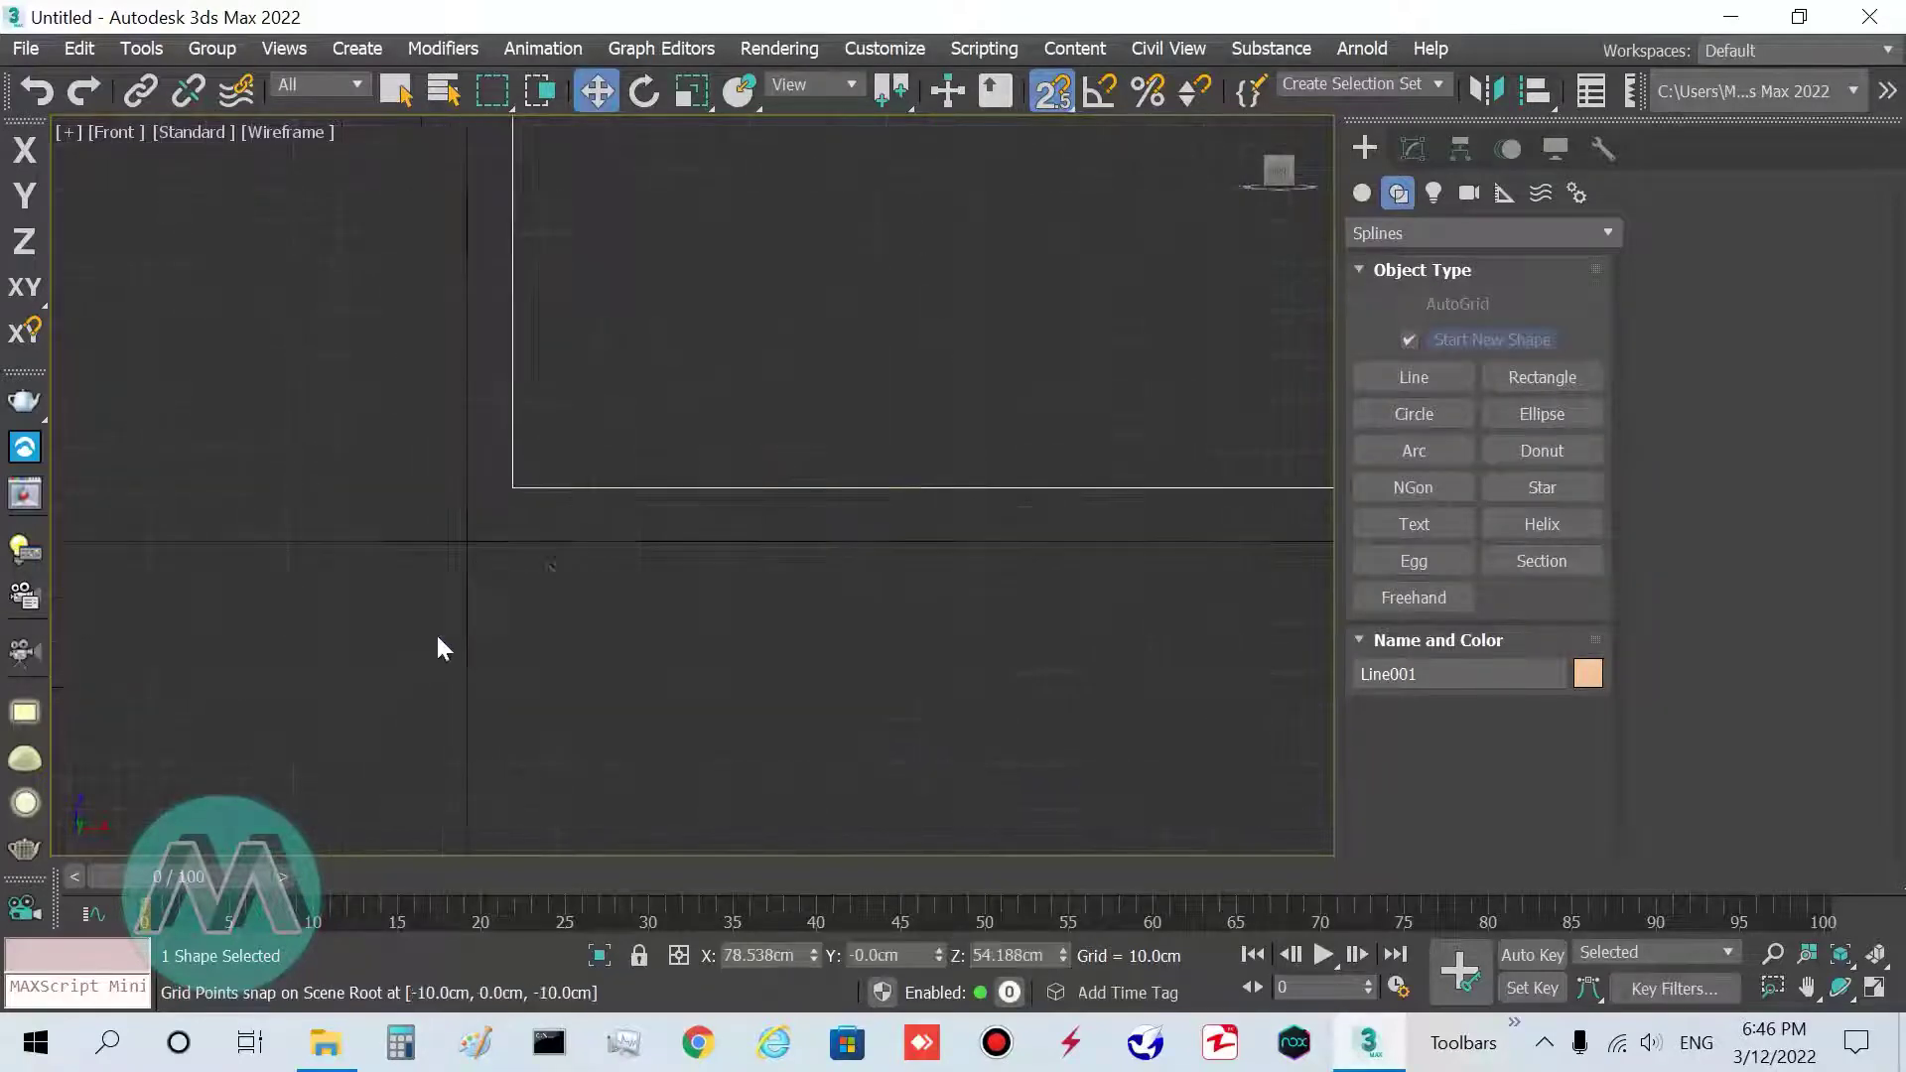
left_click_drag(515, 487, 473, 533)
scroll(399, 652, "down", 5)
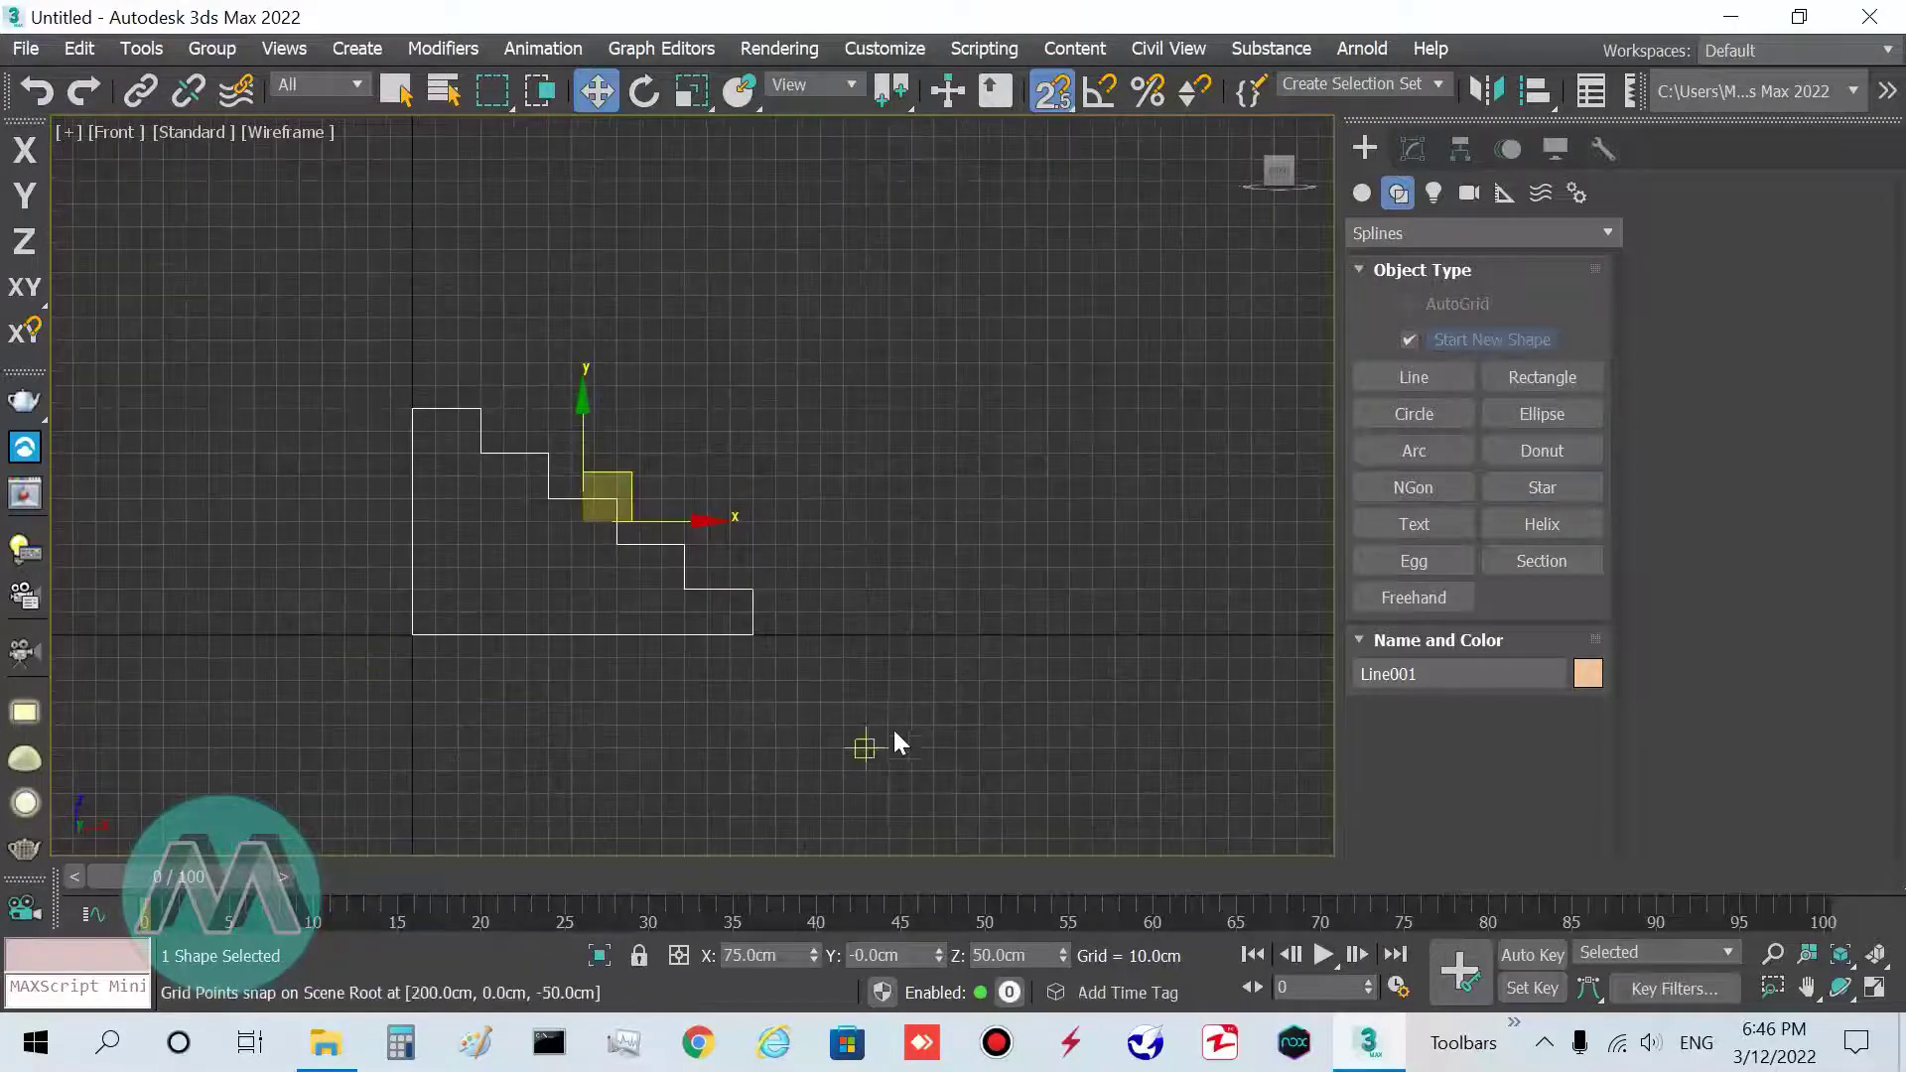
Show the staircase outline in the Perspective view and turn snapping off
key("p")
key("z")
middle_click_drag(911, 638, 805, 632, "alt")
middle_click_drag(983, 517, 706, 573)
scroll(813, 555, "up", 2)
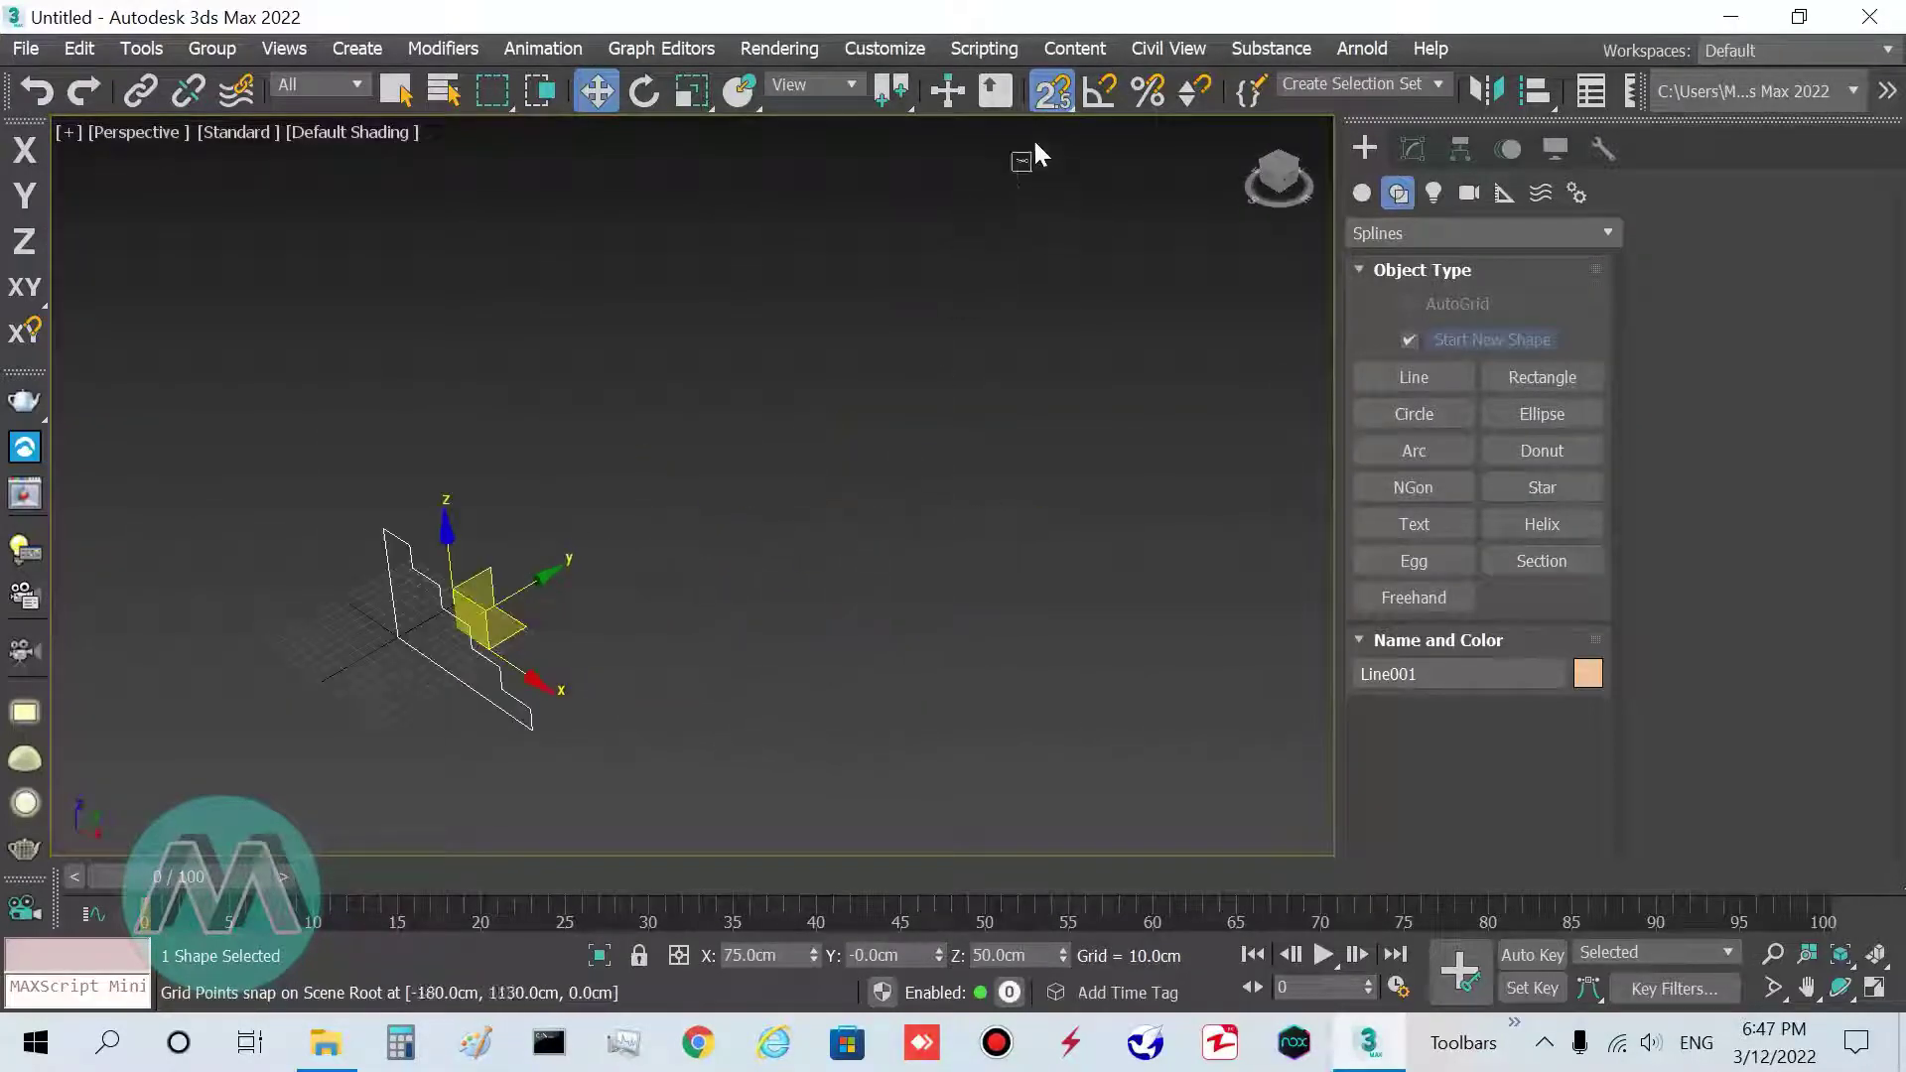
left_click(1052, 101)
key("F8")
middle_click_drag(902, 622, 951, 594, "alt")
Apply an Extrude modifier to the staircase outline with an amount of 1000 cm
left_click(1410, 149)
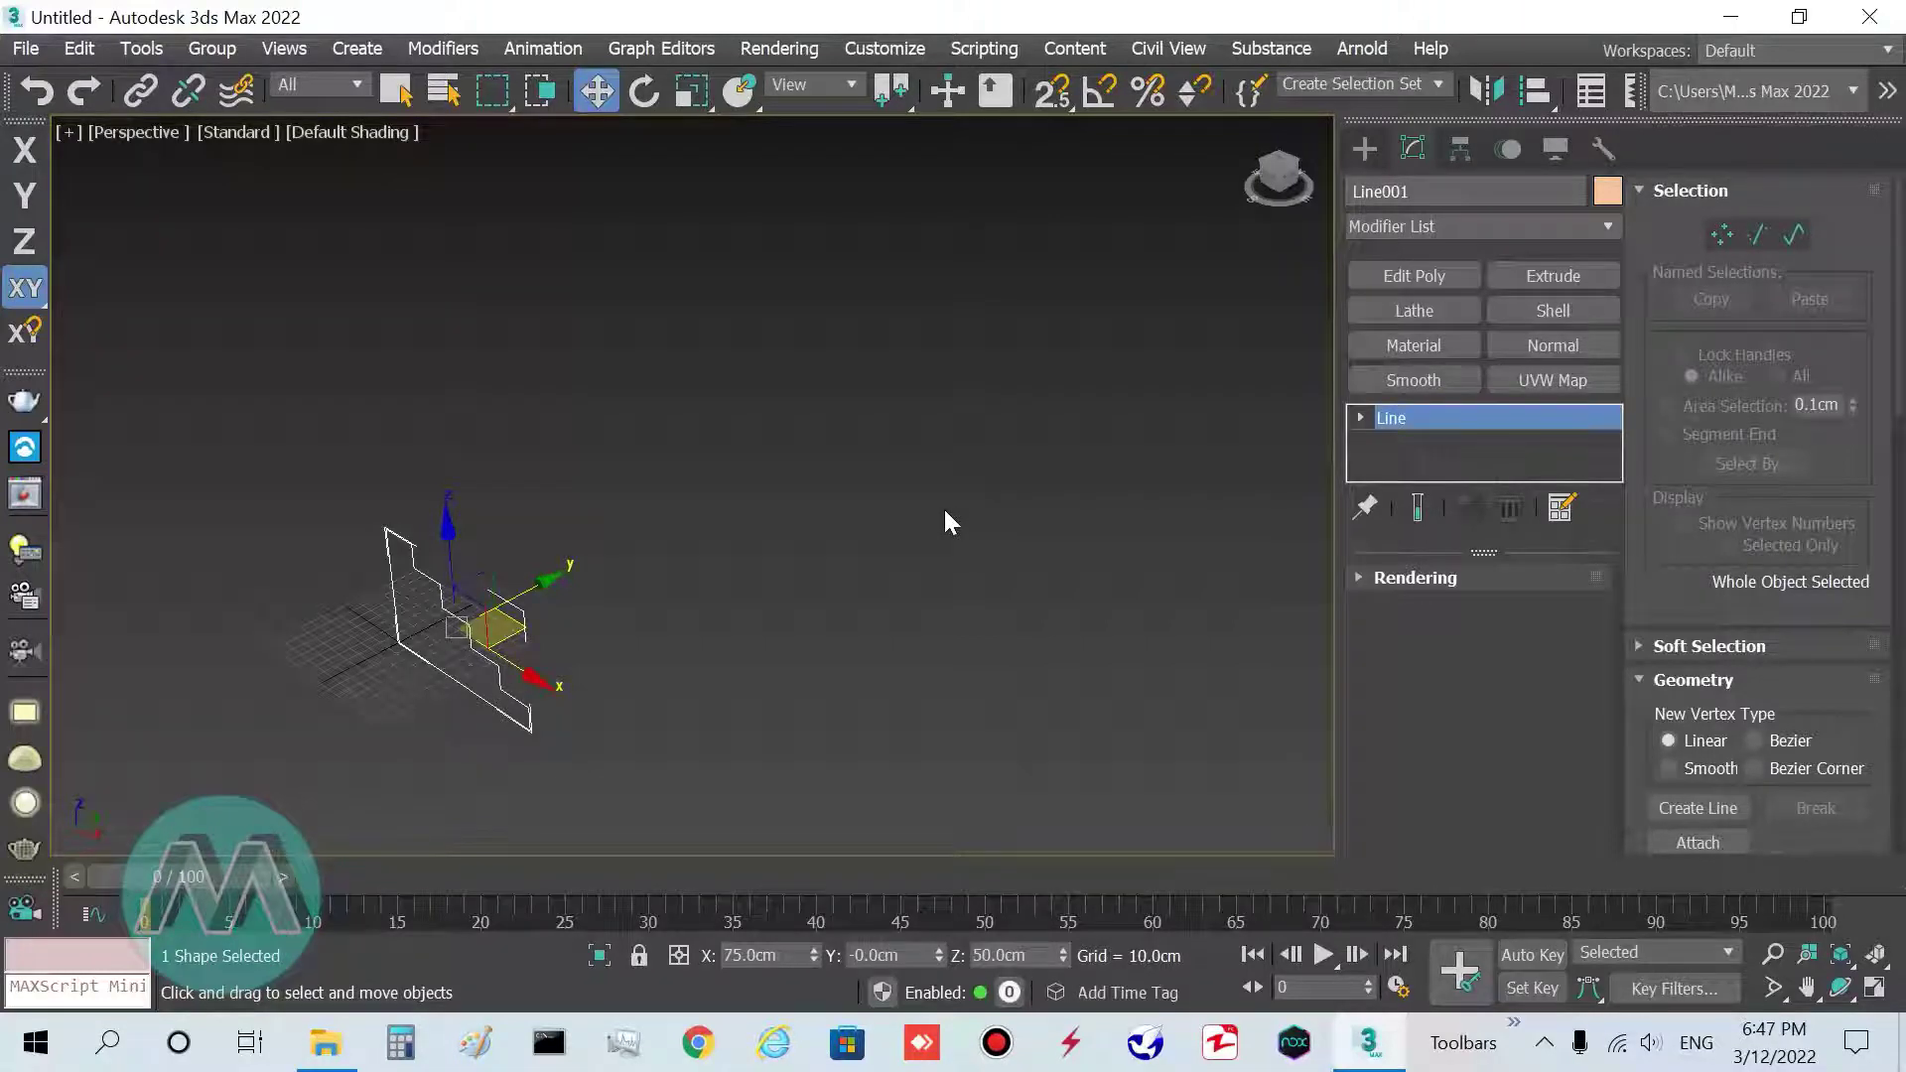
left_click(1554, 276)
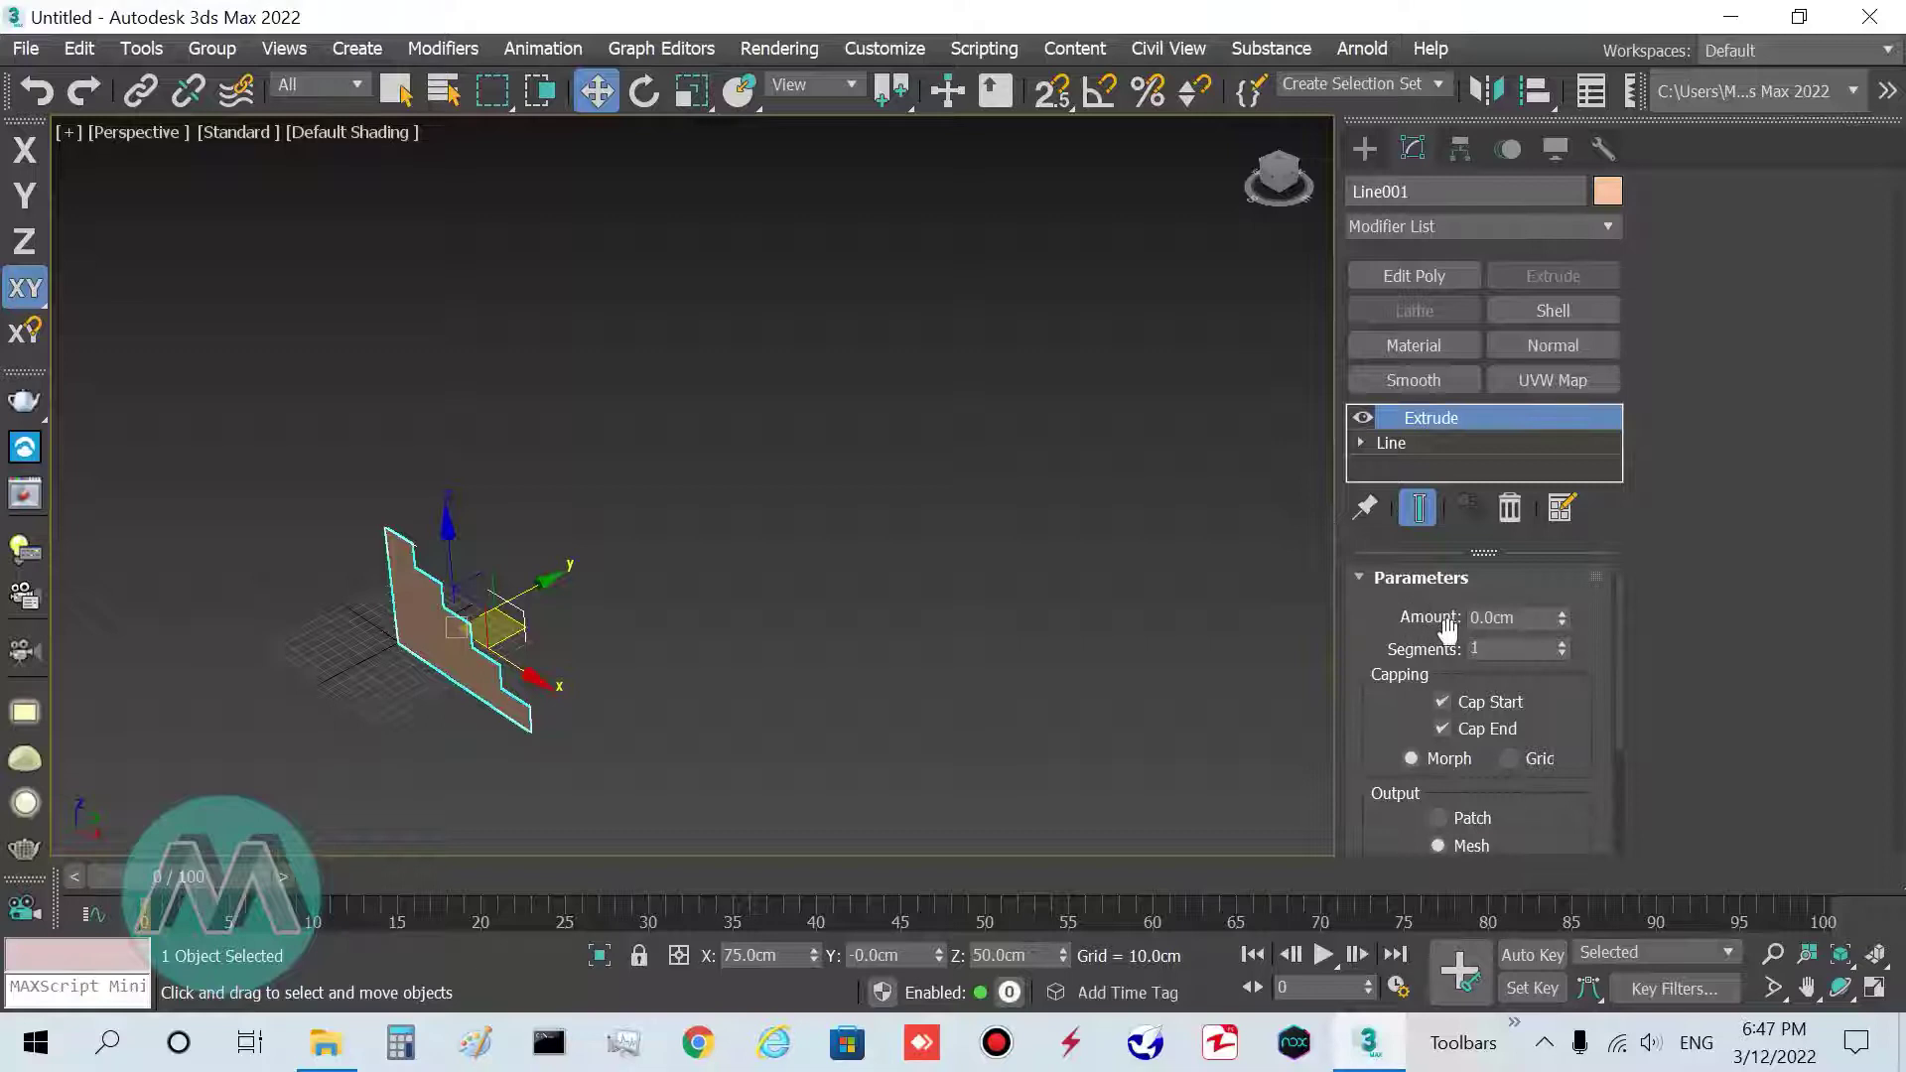
double_click(1529, 617)
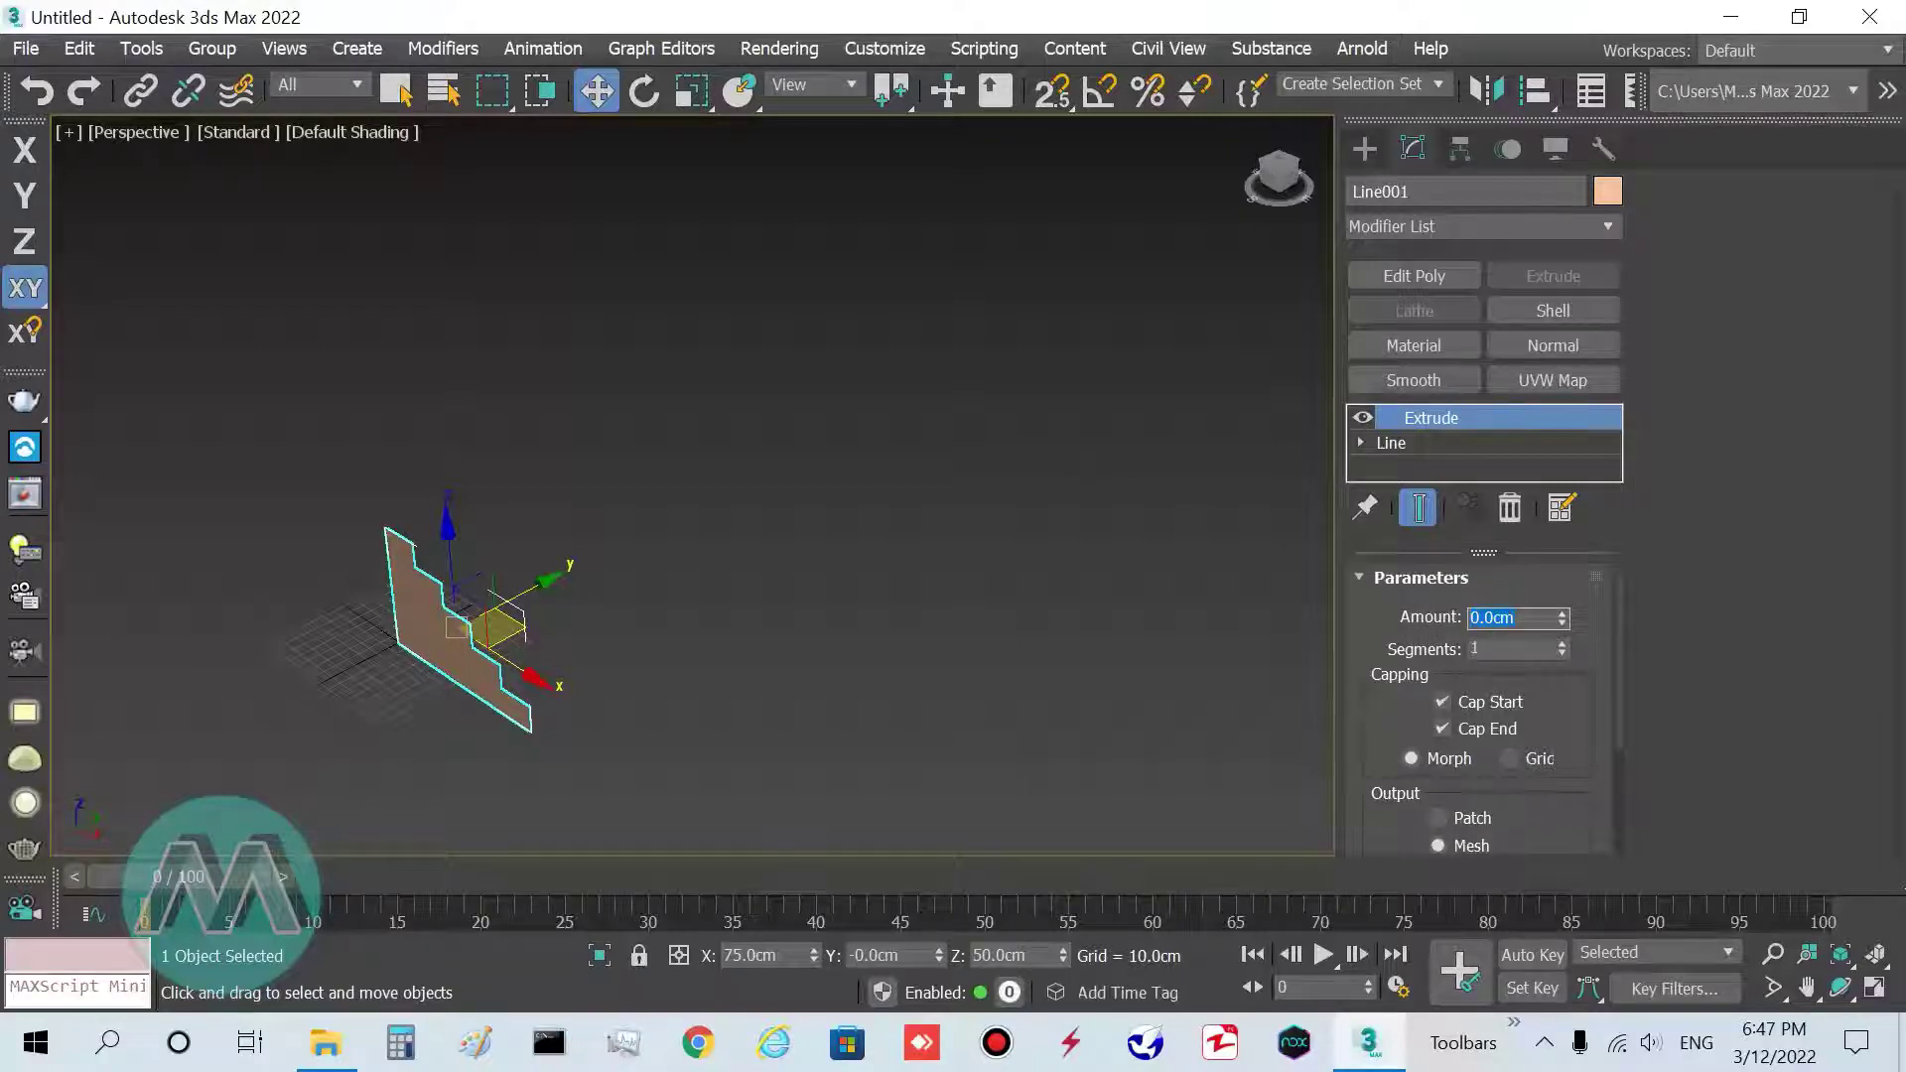
type("1000")
key("Return")
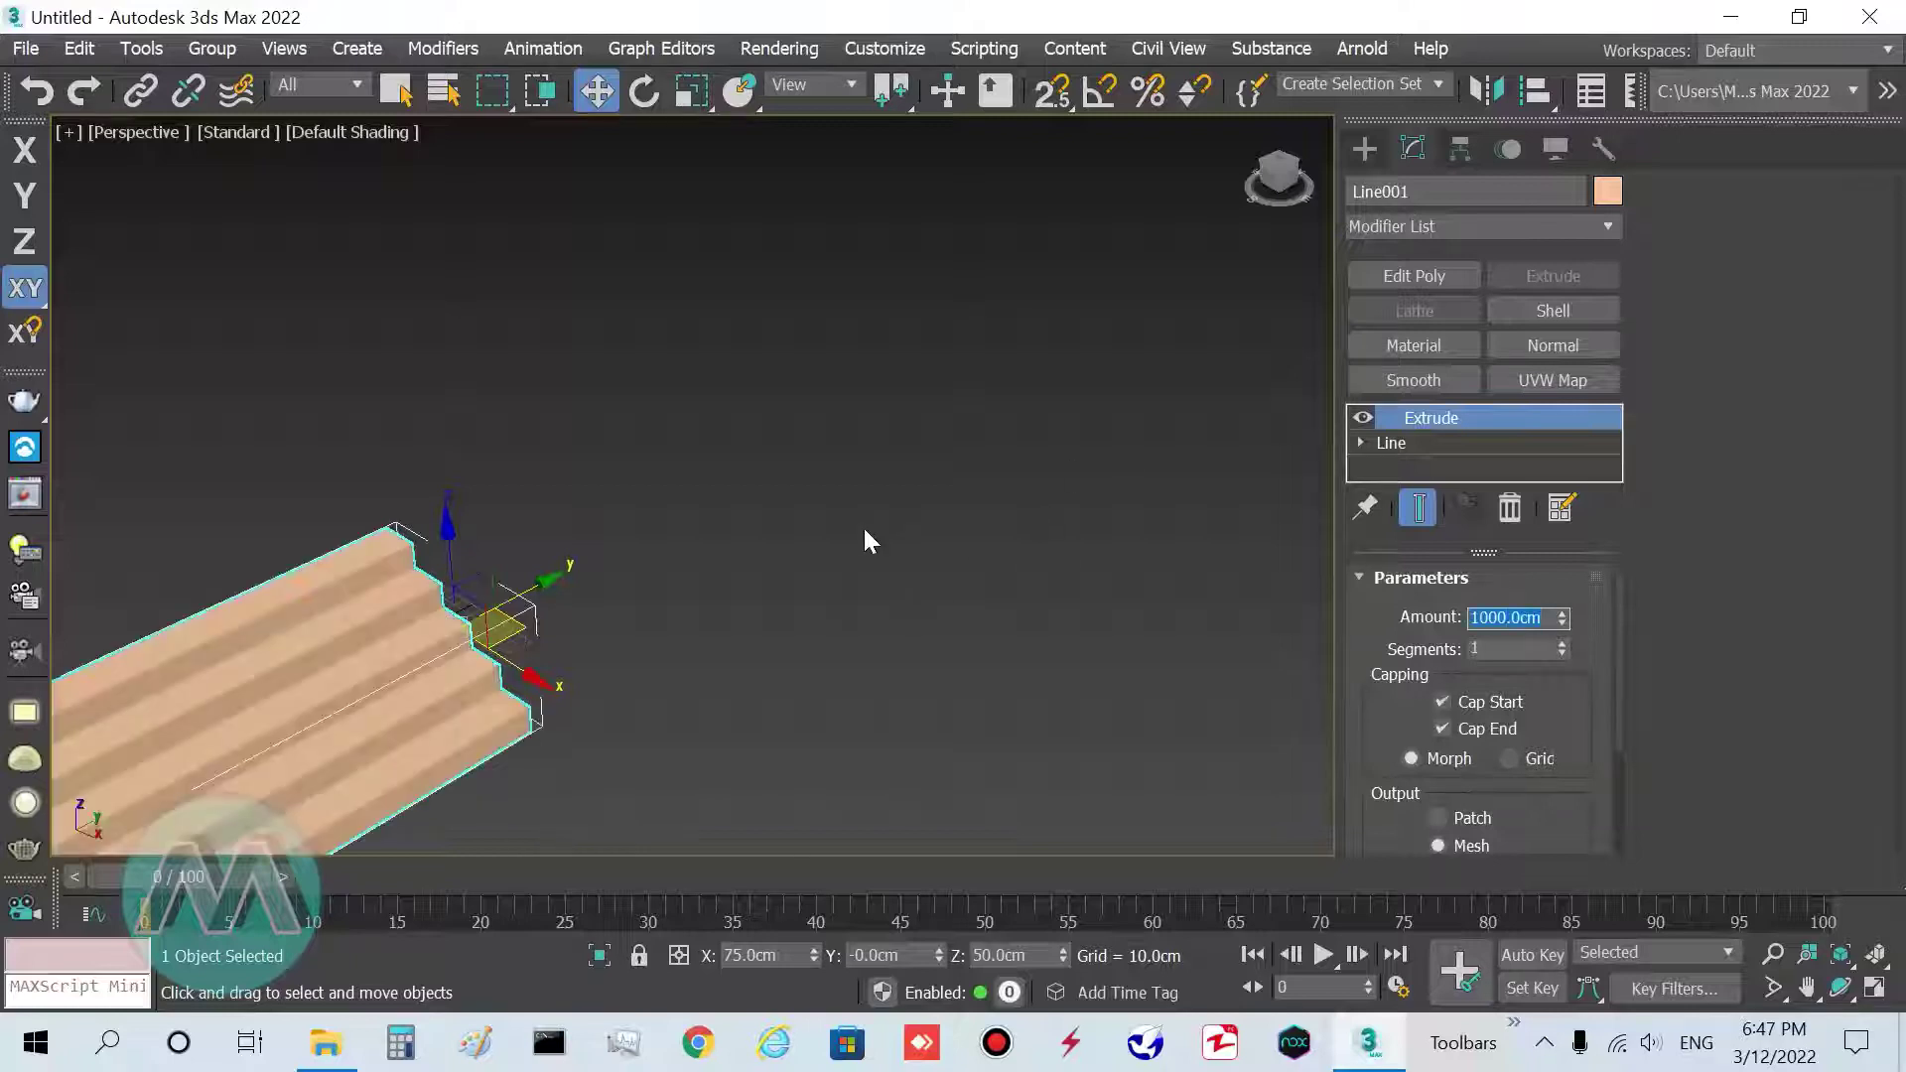
Examine the extruded staircase from different angles and distances
scroll(862, 531, "down", 5)
middle_click_drag(774, 633, 842, 544)
scroll(799, 560, "up", 2)
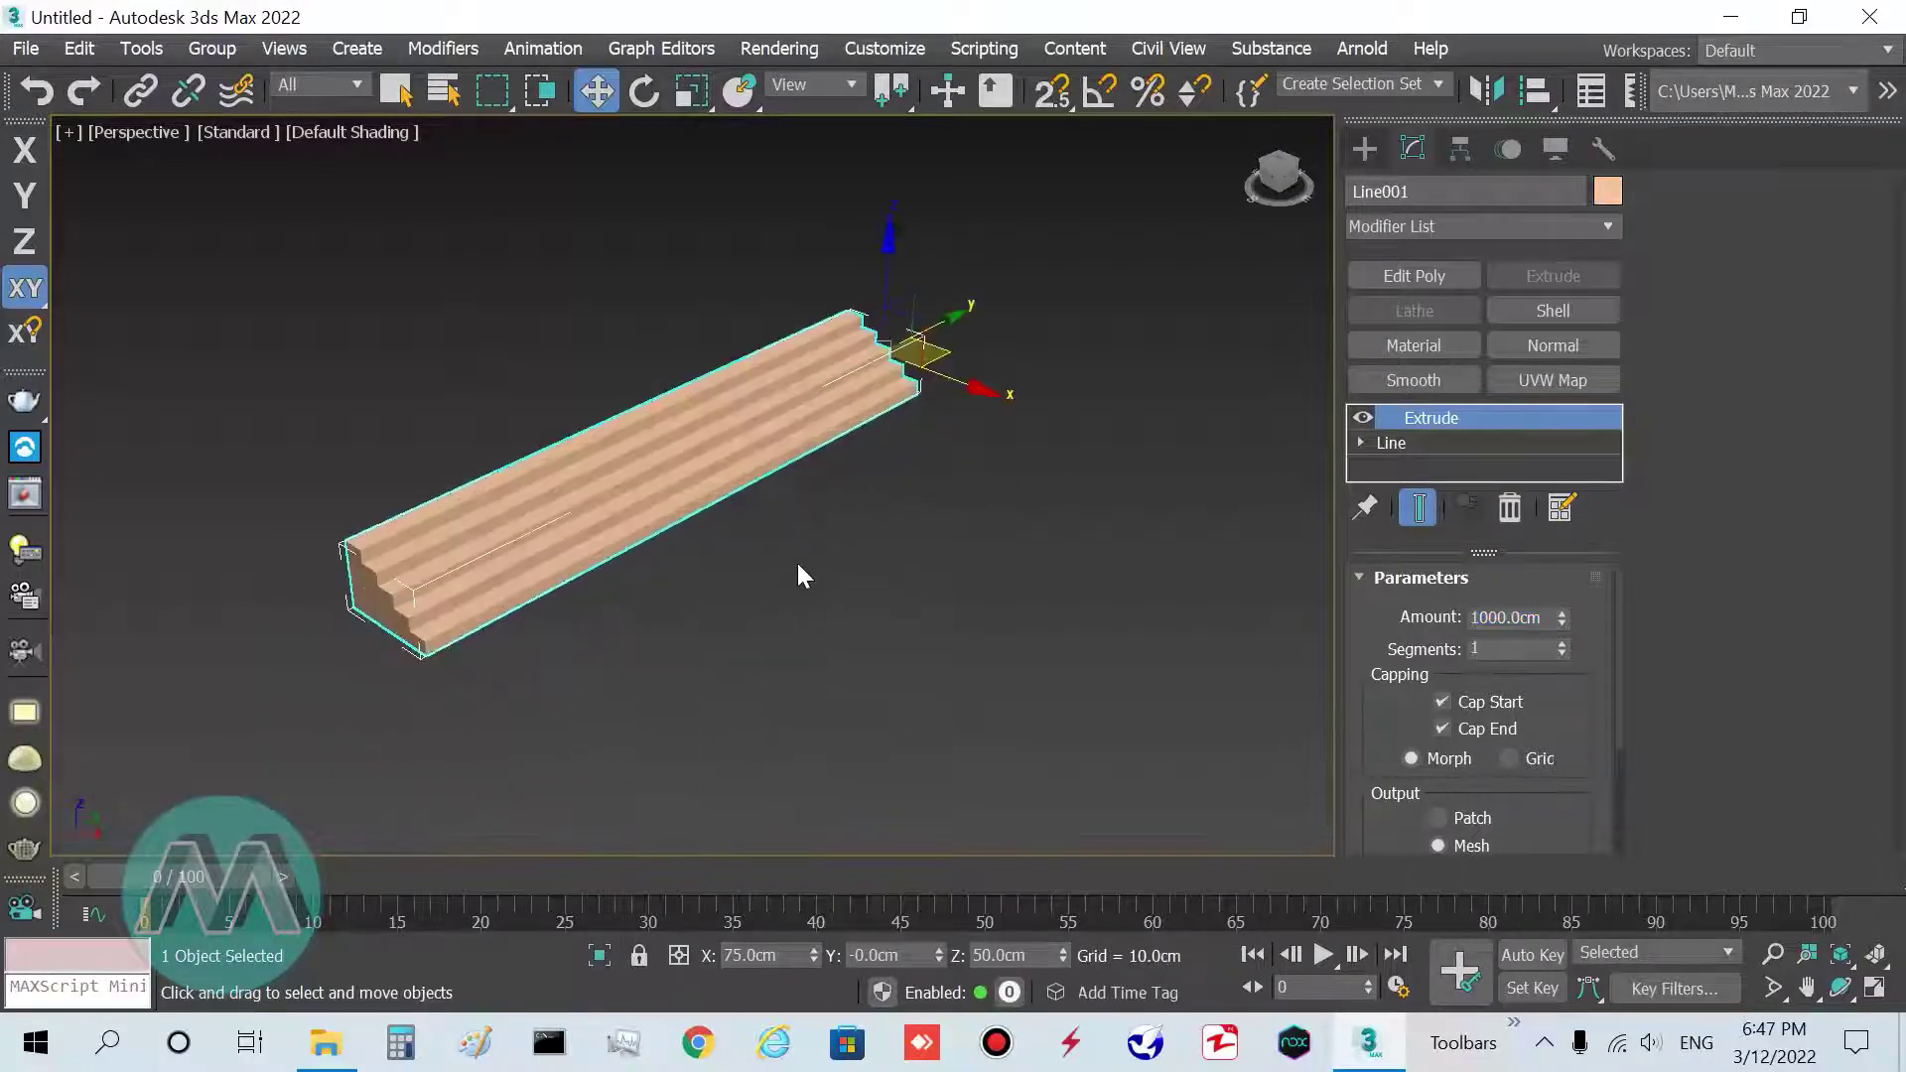
scroll(784, 596, "down", 1)
scroll(796, 647, "up", 3)
scroll(833, 658, "down", 3)
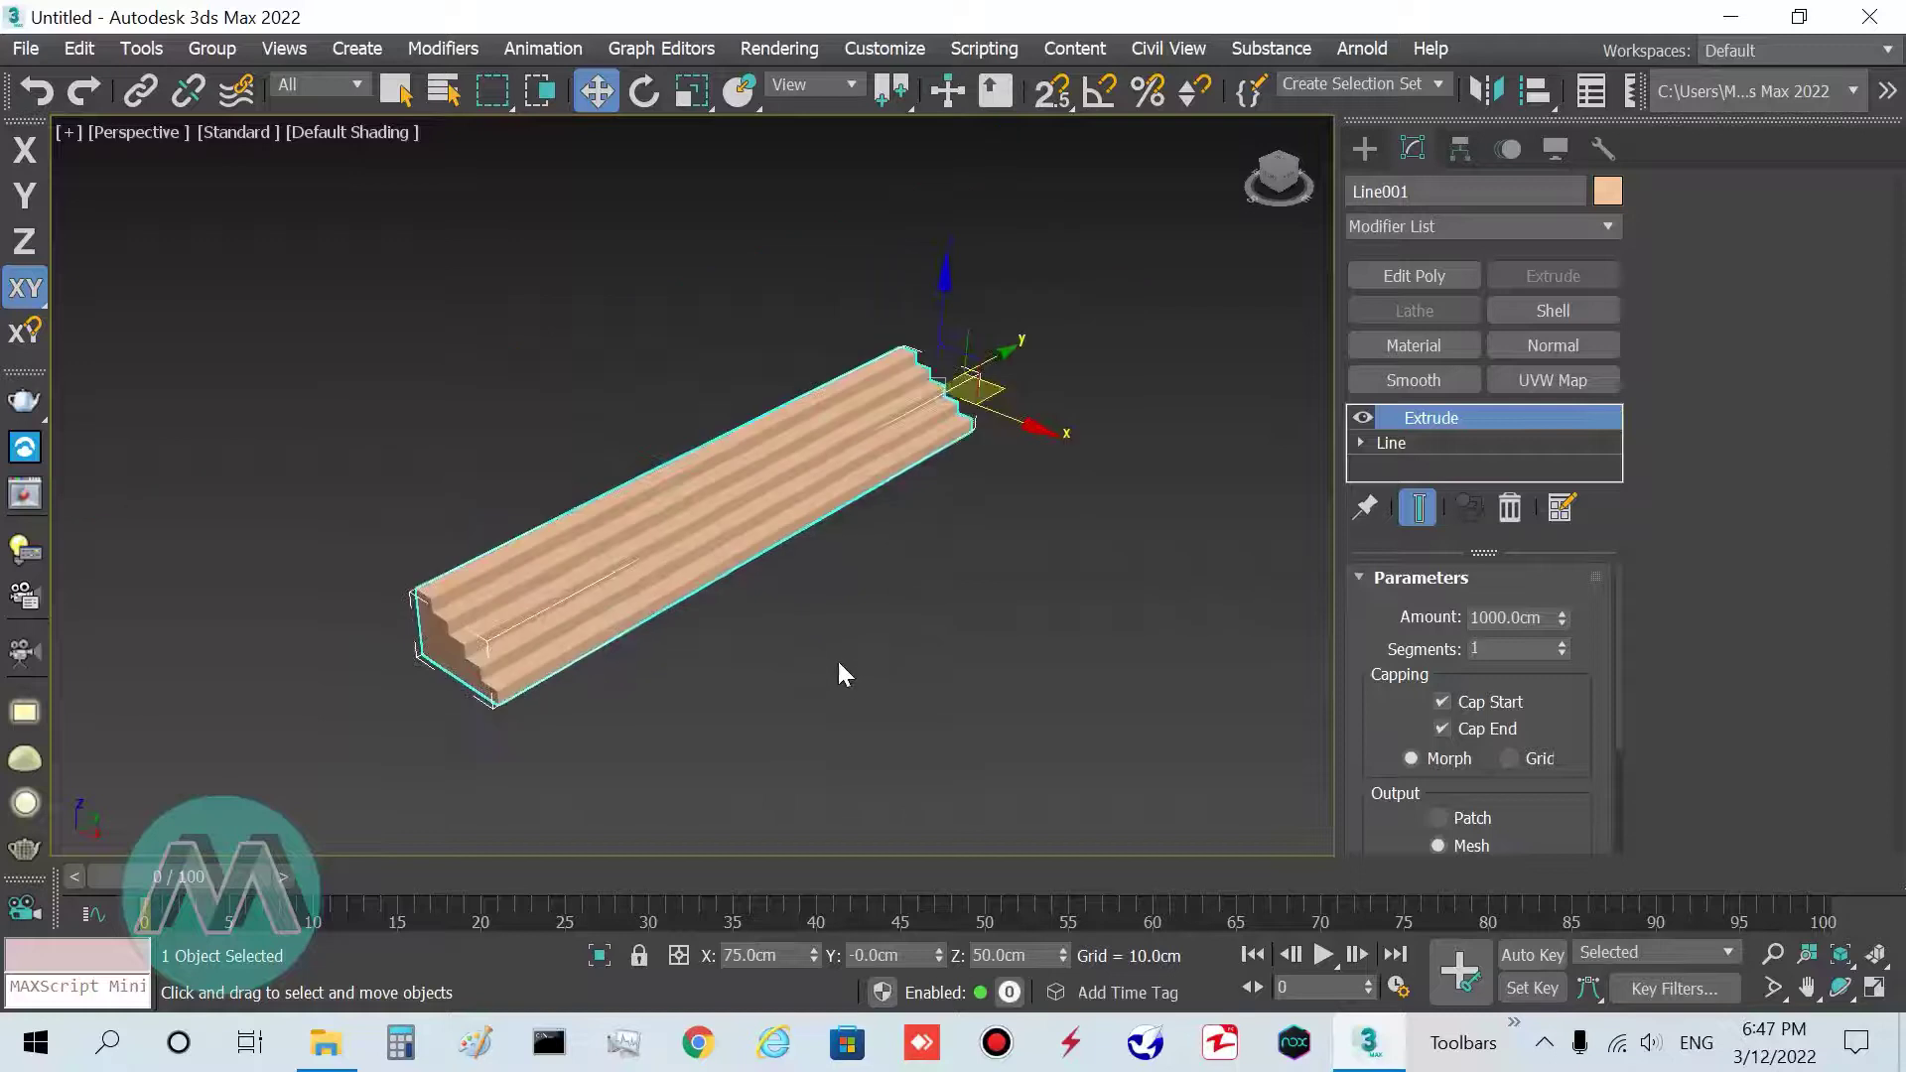
middle_click_drag(838, 663, 858, 653)
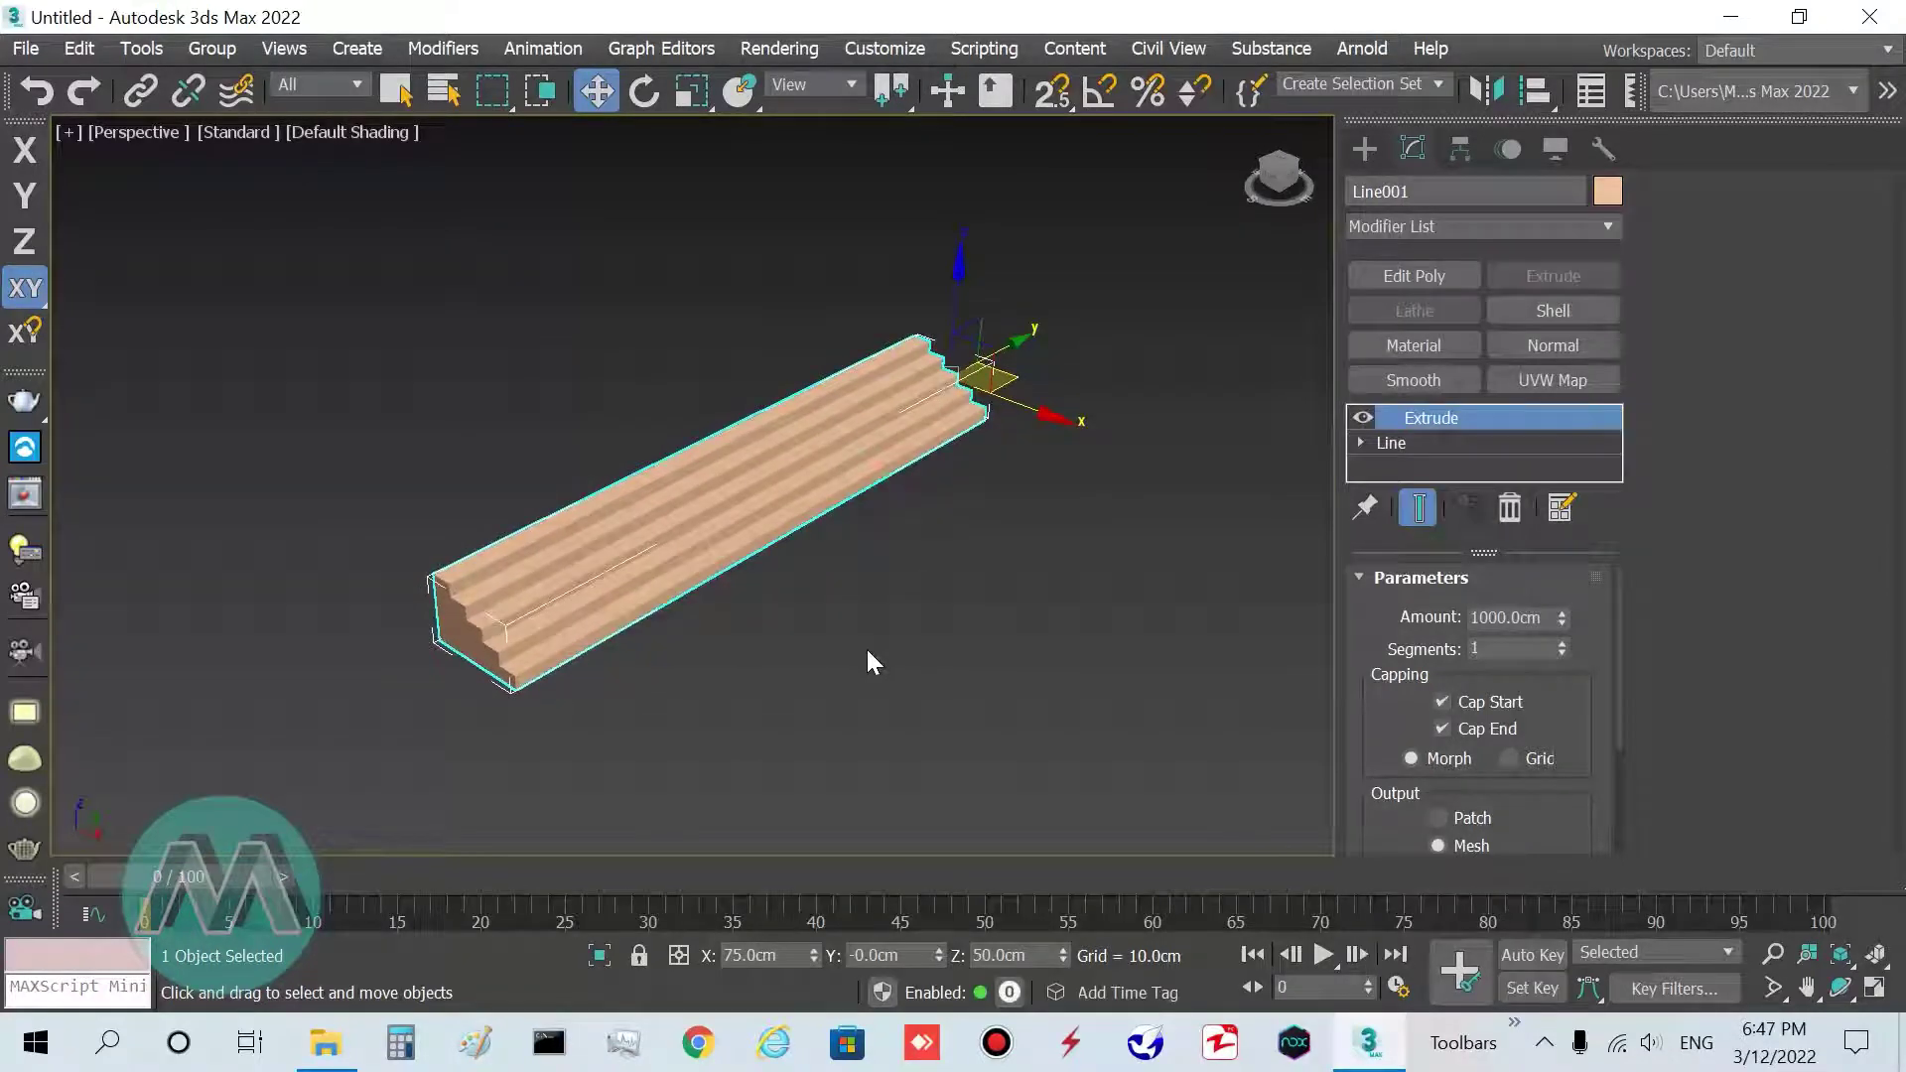
scroll(852, 631, "down", 2)
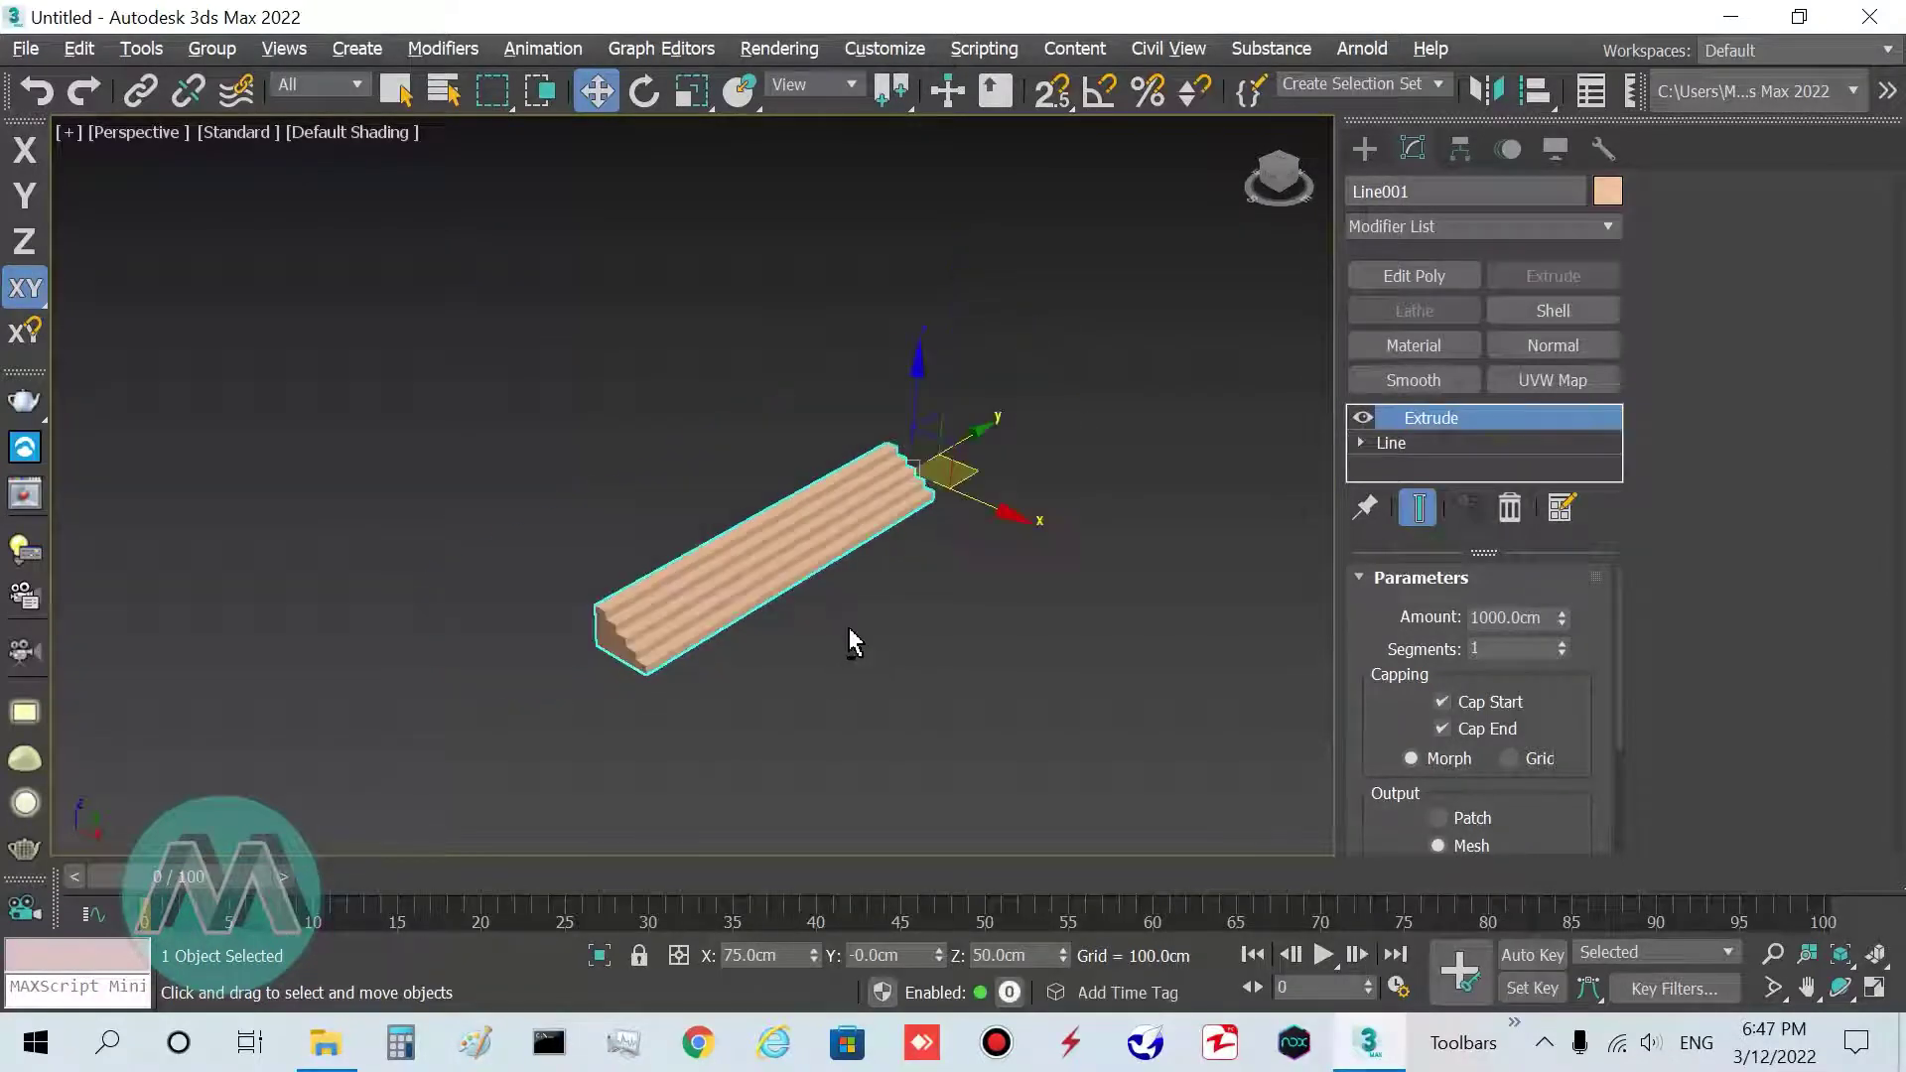
mouse_move(849, 627)
middle_mouse_down("alt")
mouse_move(862, 604)
mouse_move(837, 604)
mouse_move(796, 670)
mouse_move(760, 647)
mouse_move(794, 649)
middle_mouse_up("alt")
scroll(844, 607, "up", 2)
scroll(766, 570, "up", 2)
scroll(767, 635, "down", 2)
scroll(796, 669, "up", 1)
scroll(792, 669, "down", 2)
Display the edges on the shaded staircase and convert it to an Editable Poly
key("F4")
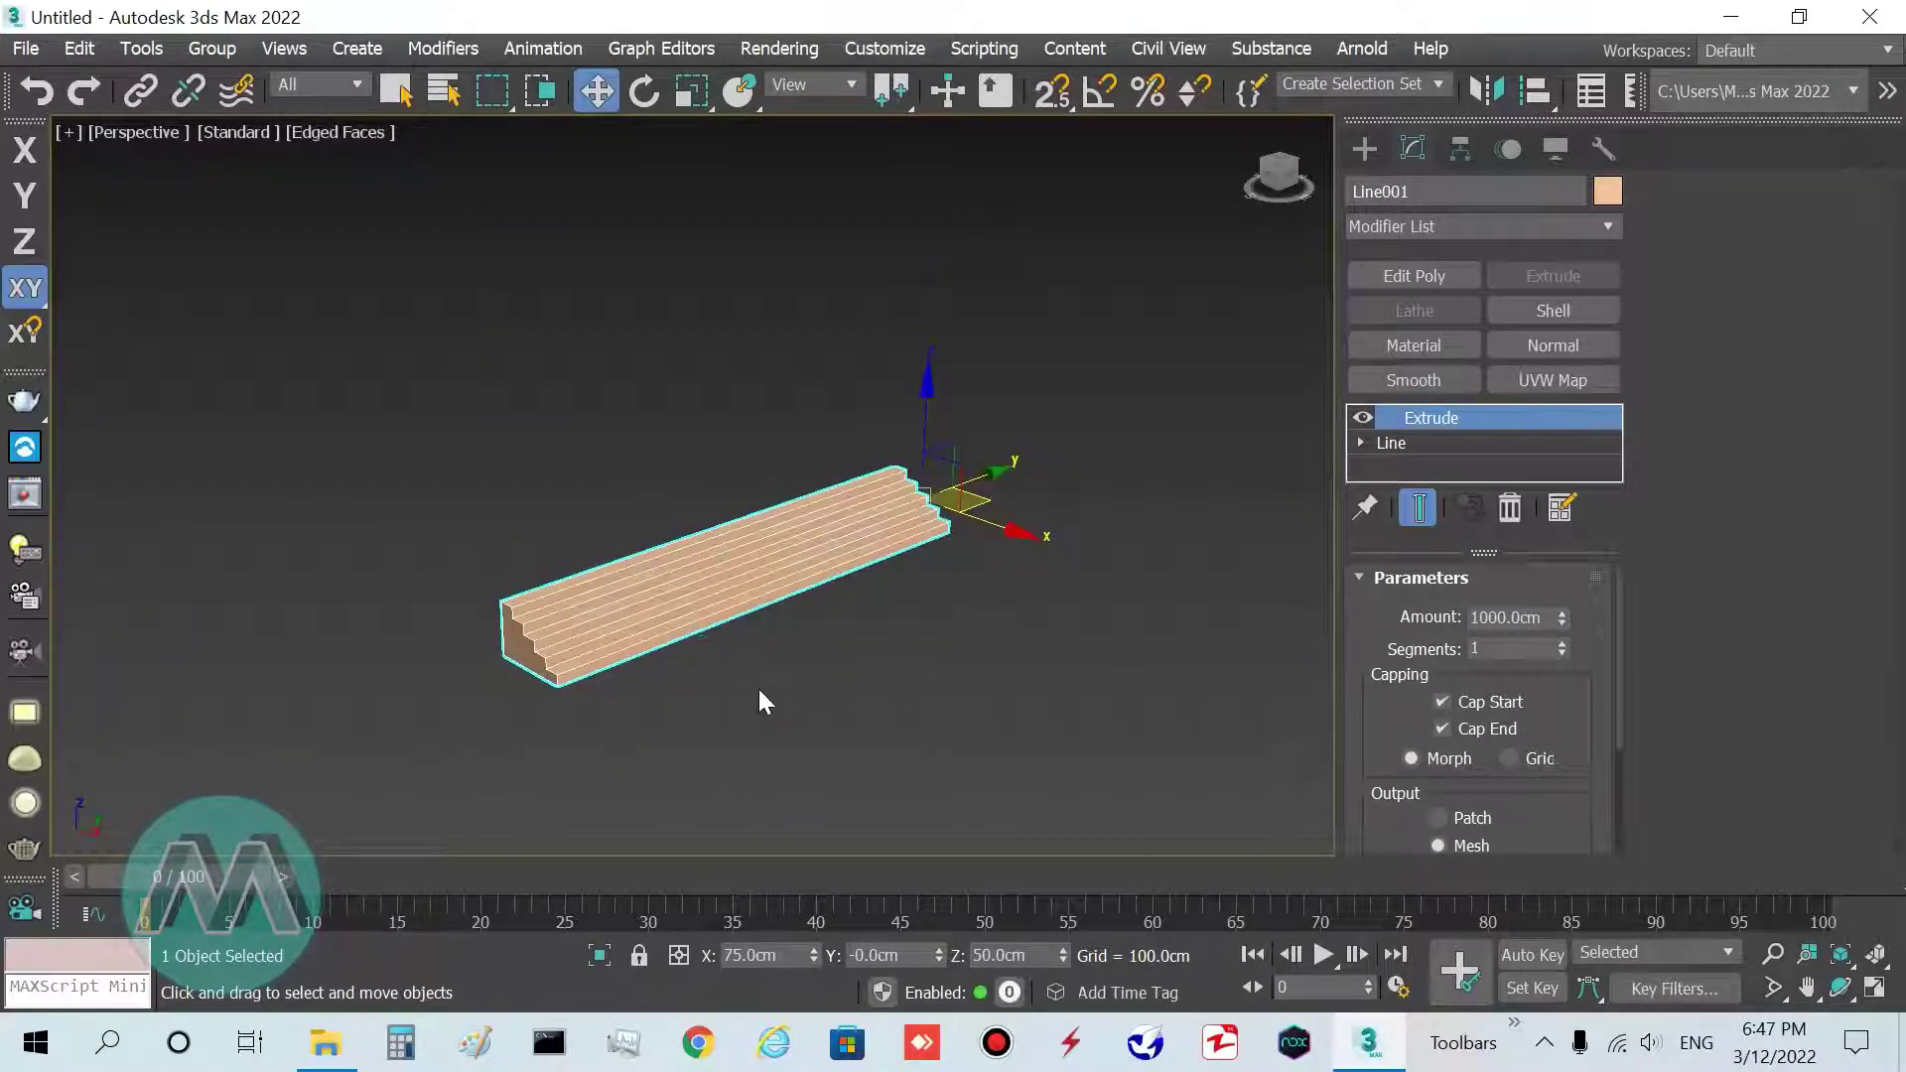
scroll(659, 629, "up", 2)
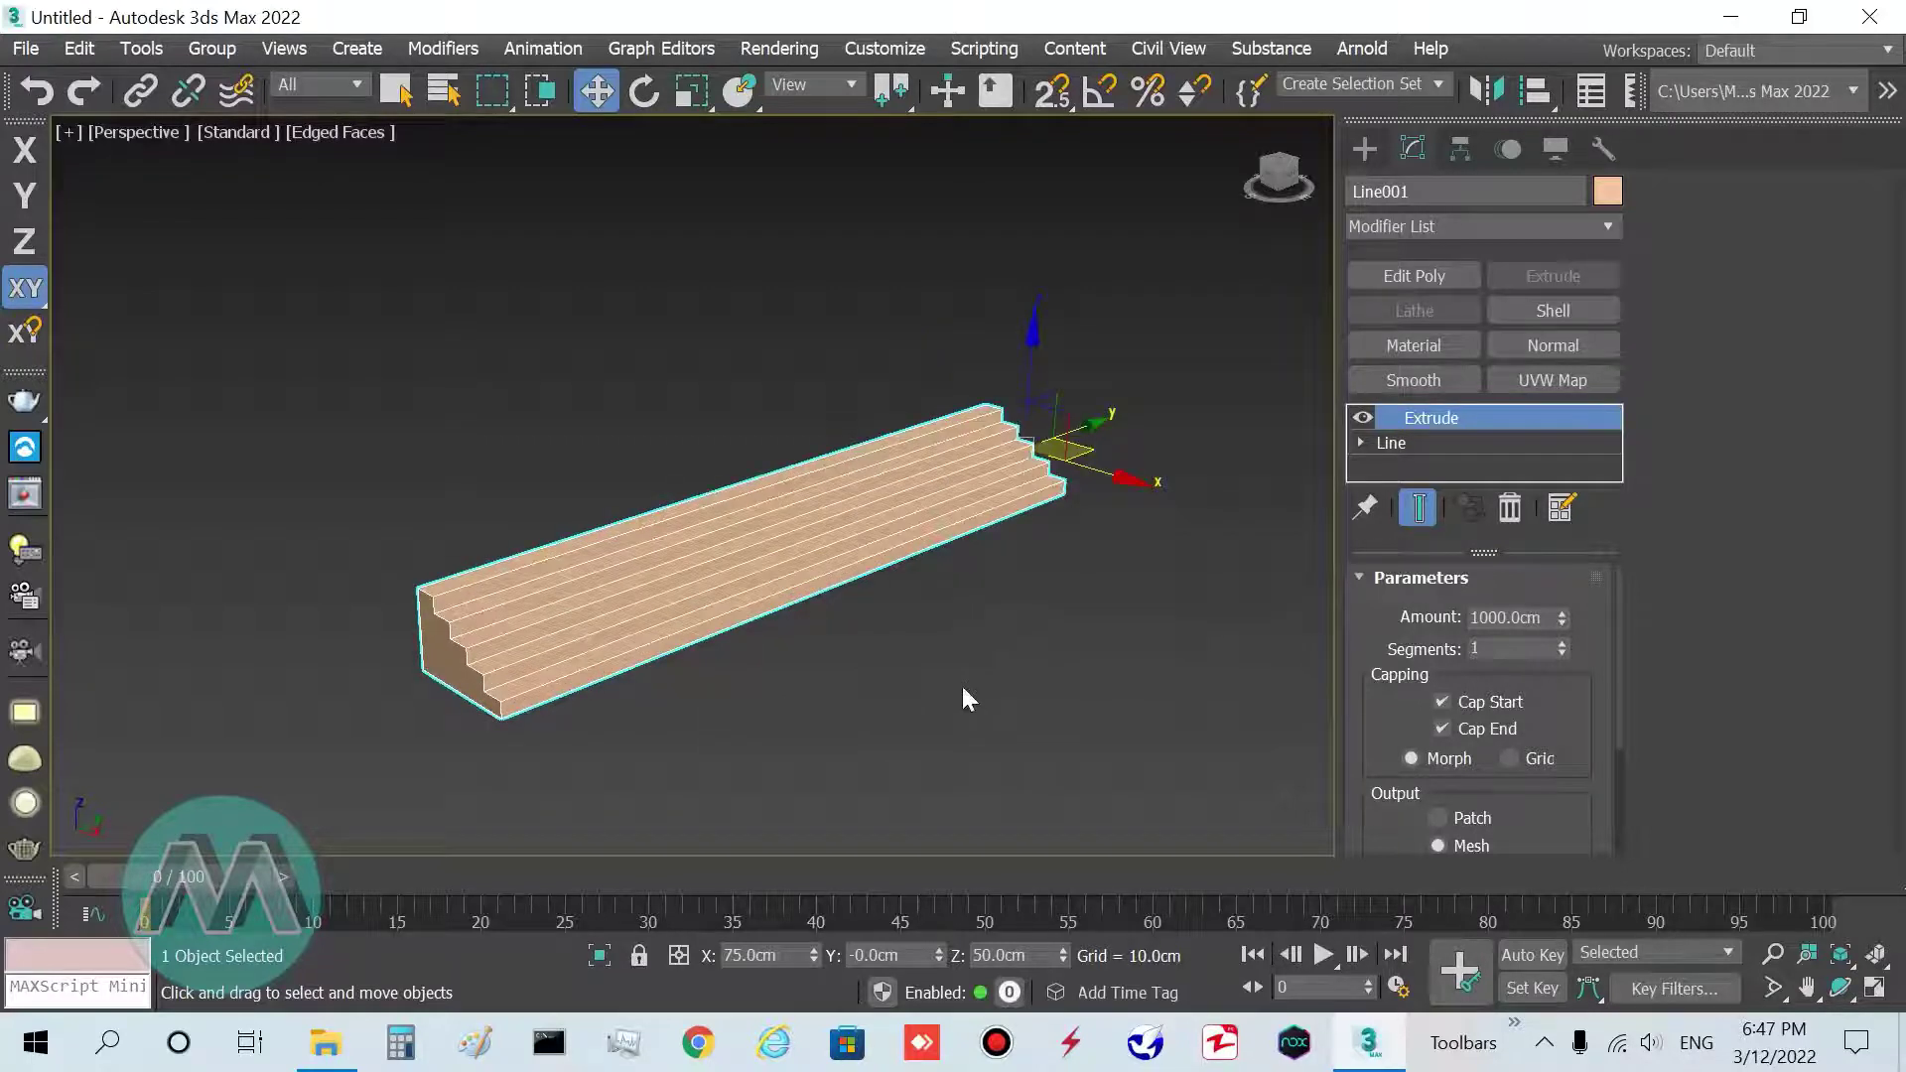
middle_click_drag(909, 633, 874, 595)
scroll(669, 480, "up", 2)
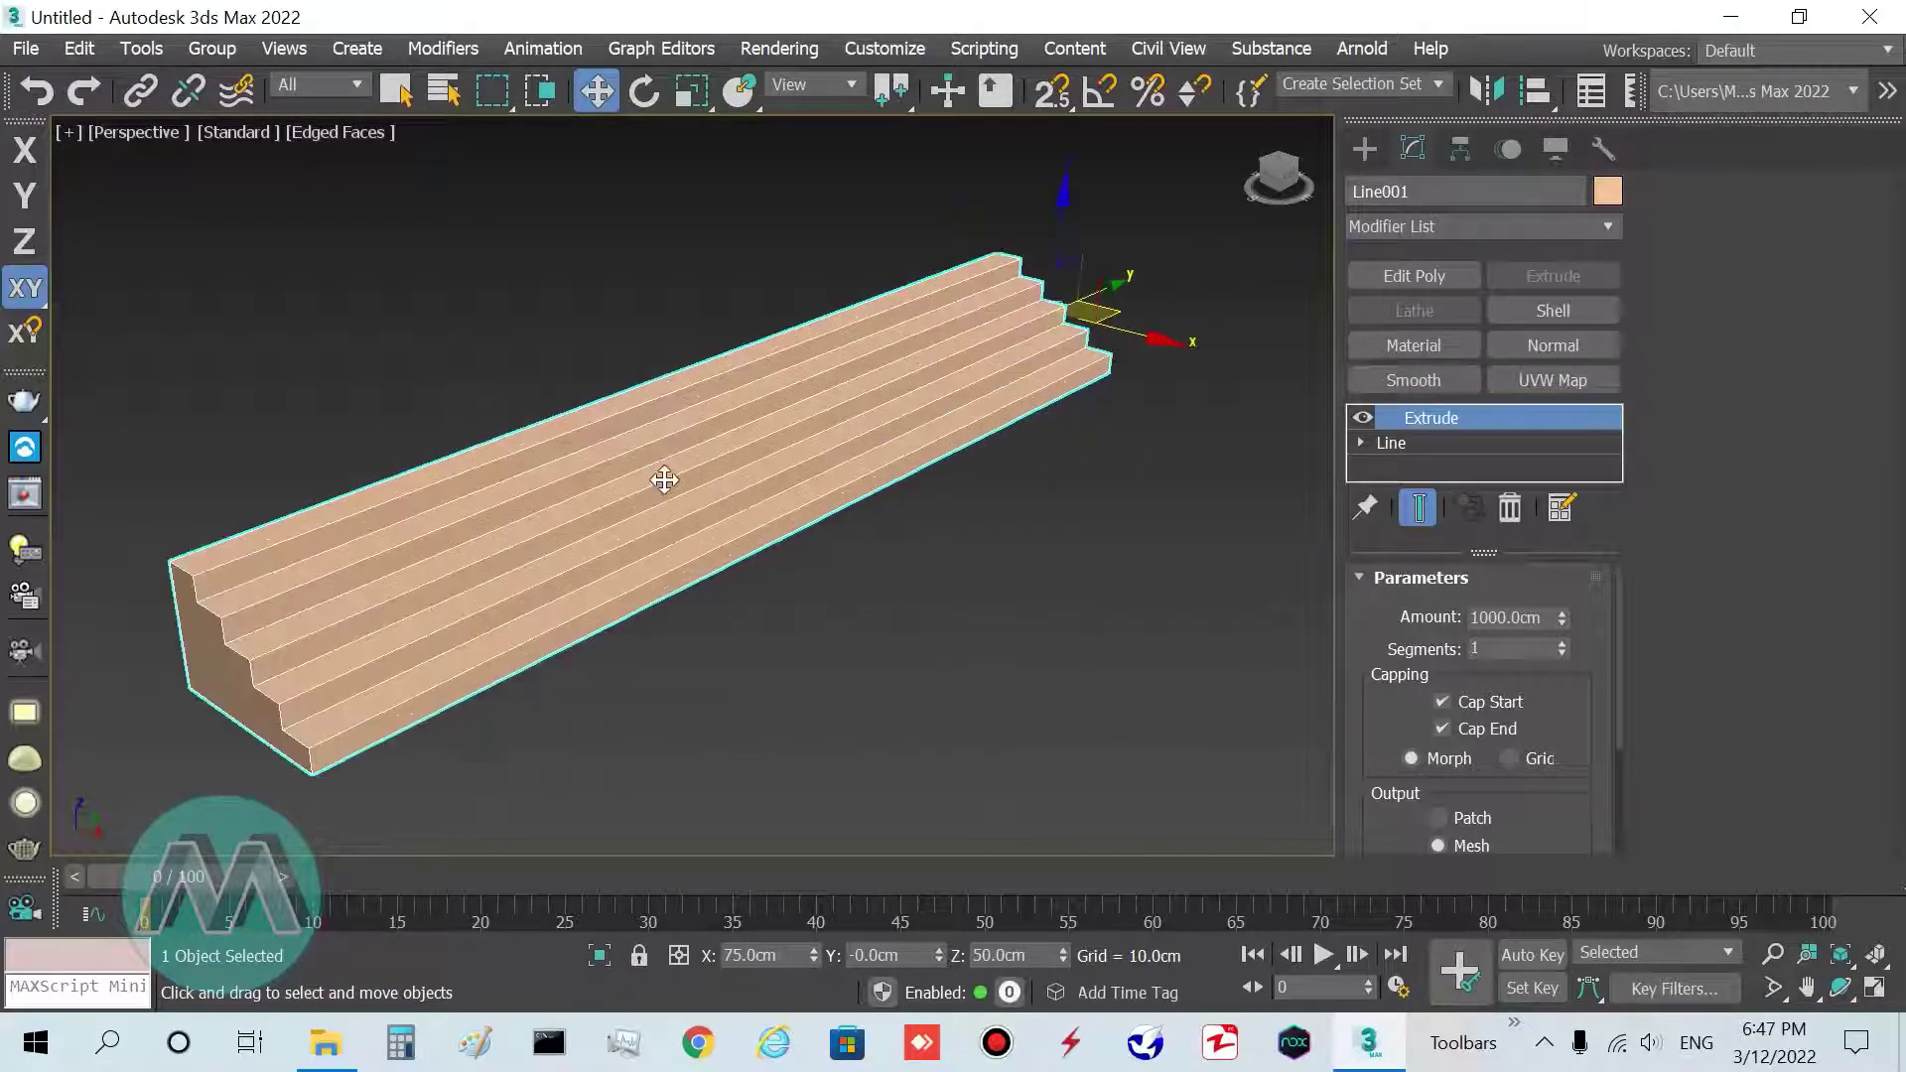
right_click(690, 445)
mouse_move(883, 743)
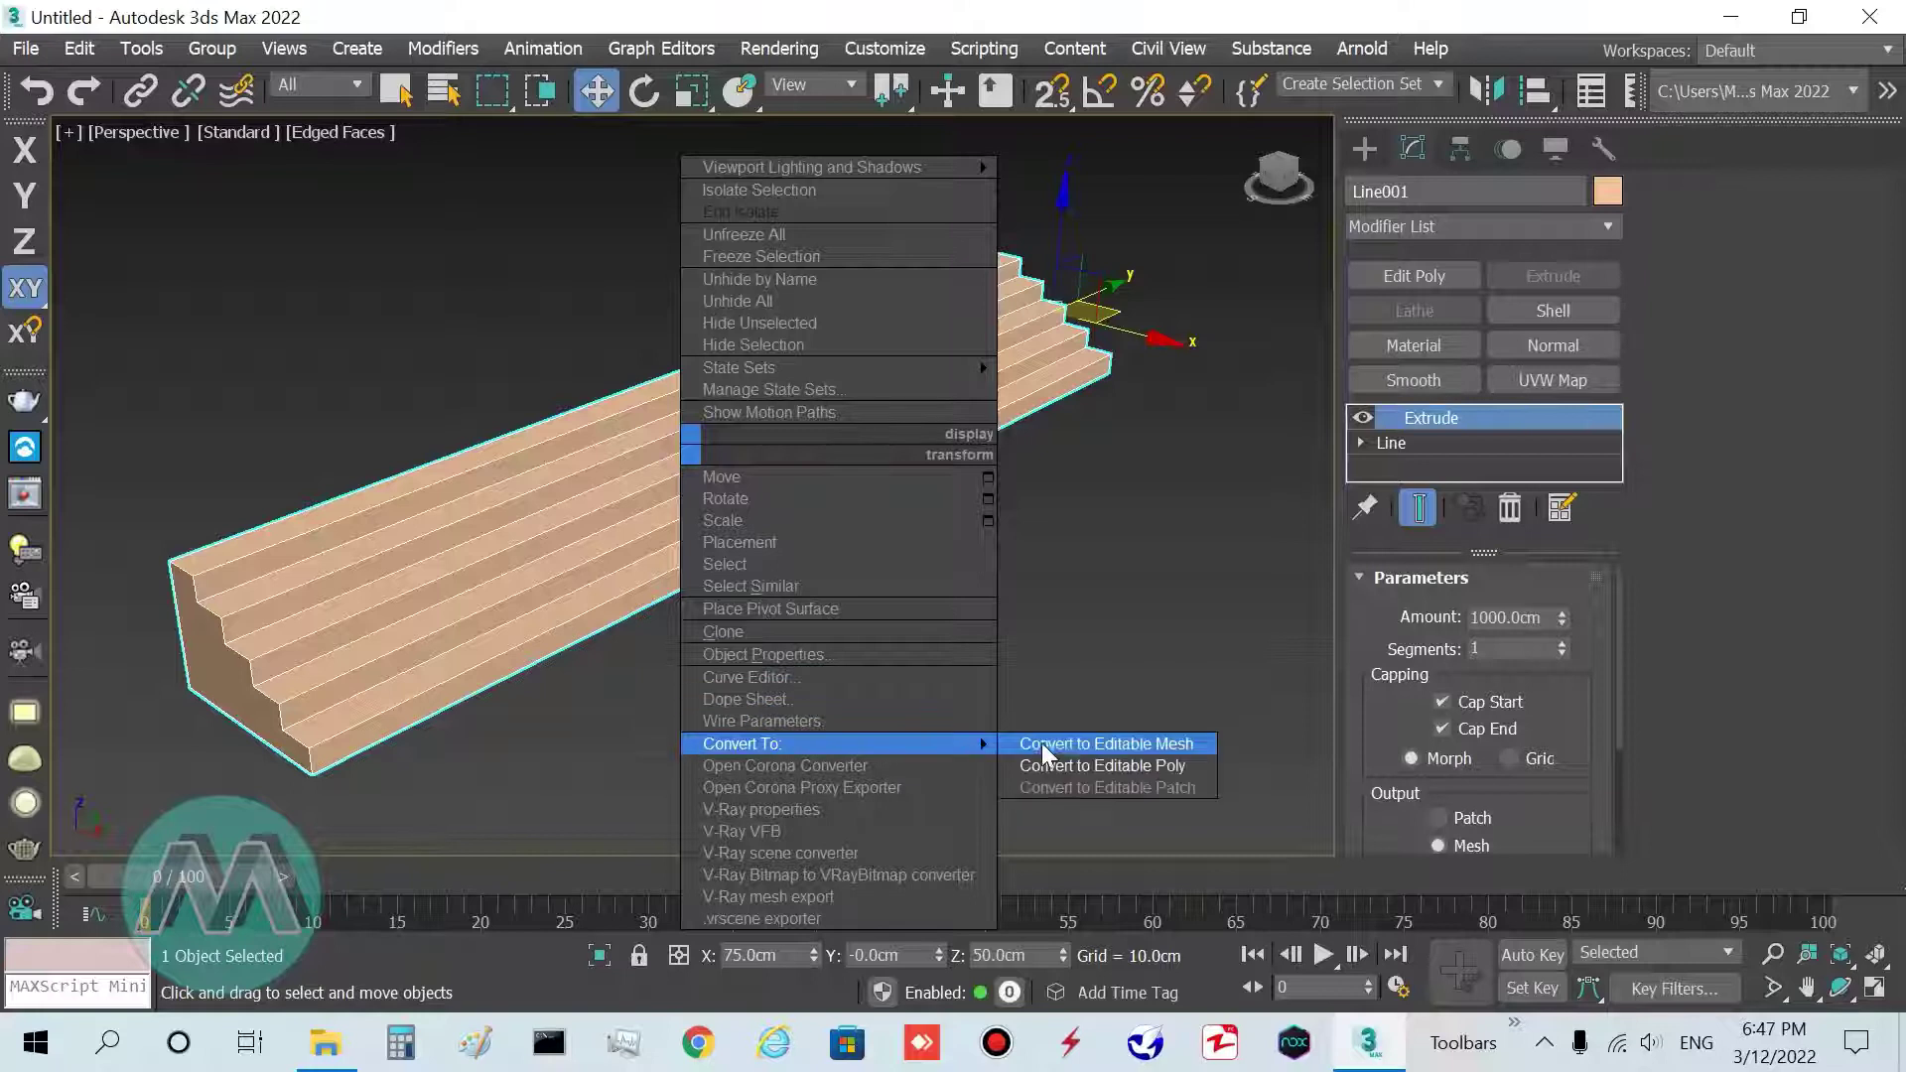
left_click(1080, 765)
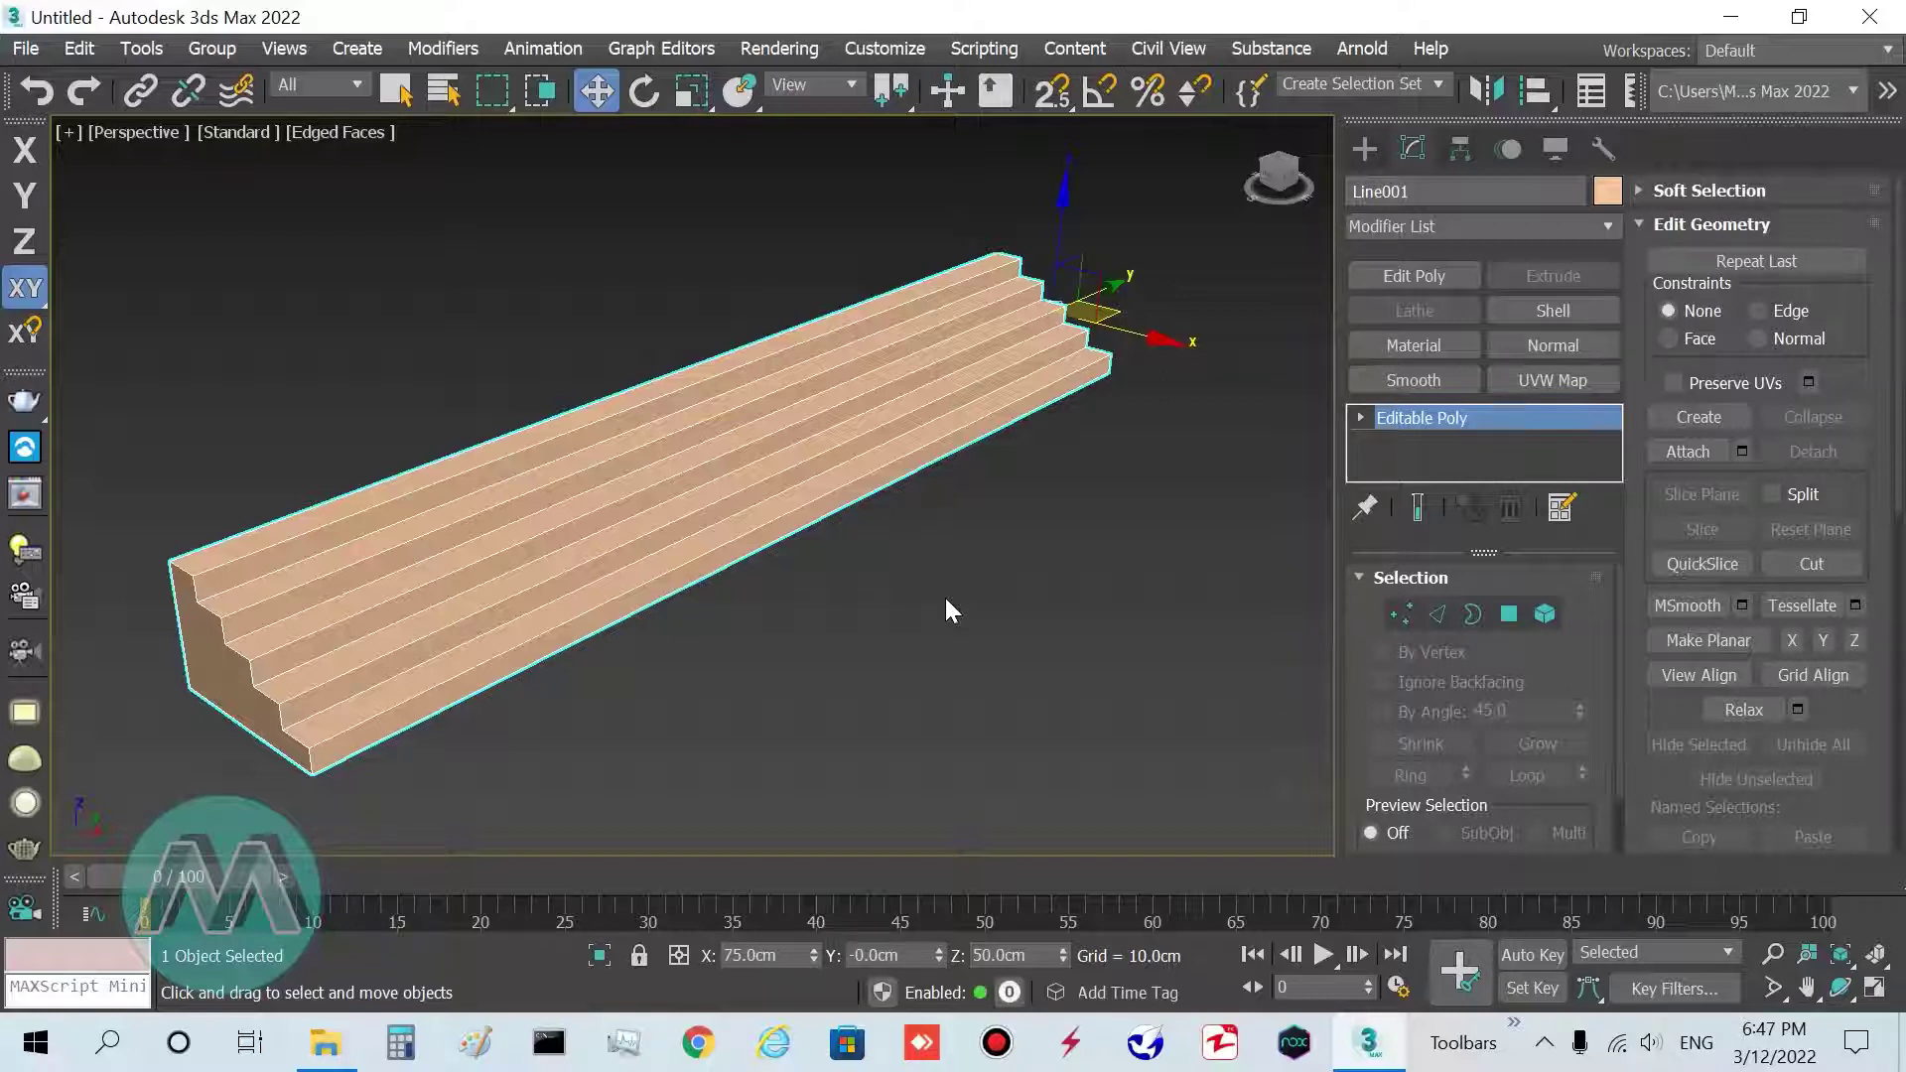
Select the top faces of all five treads at polygon level with the select tool
left_click(395, 90)
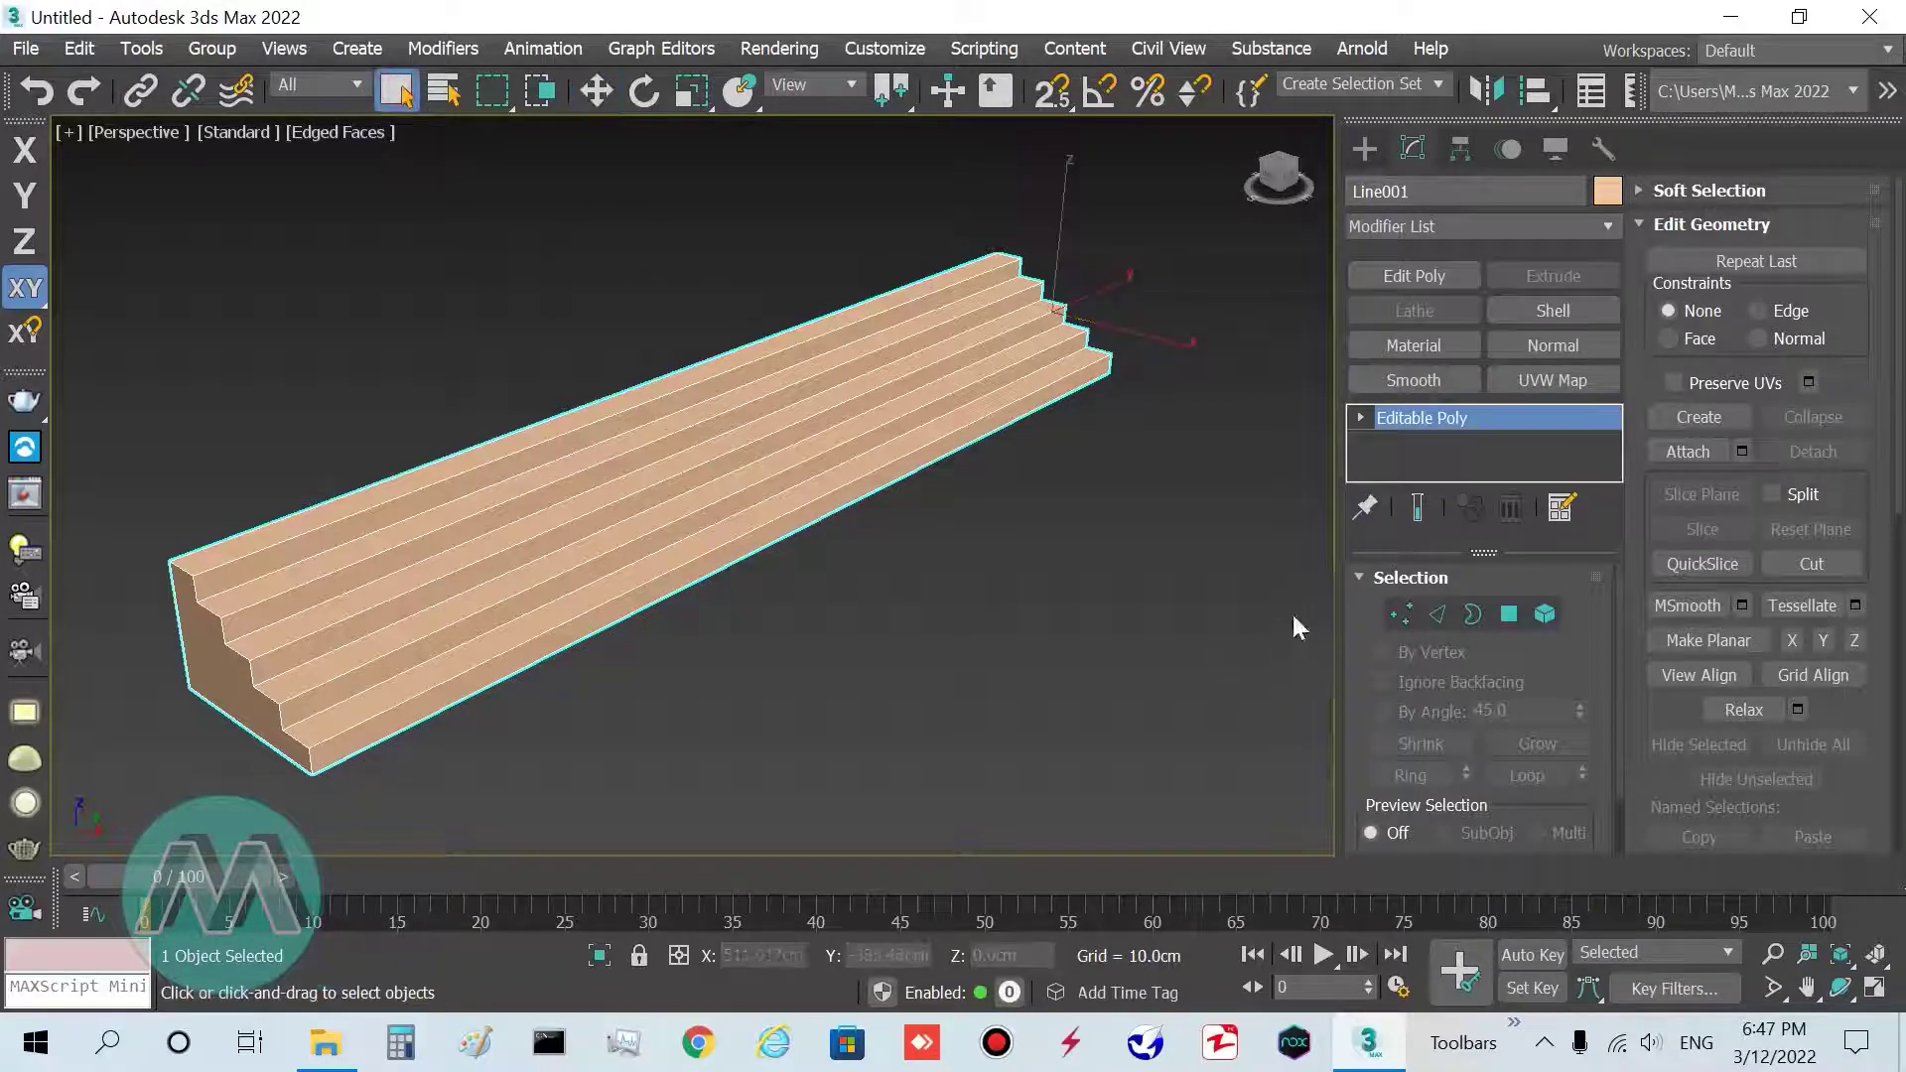
left_click(1508, 613)
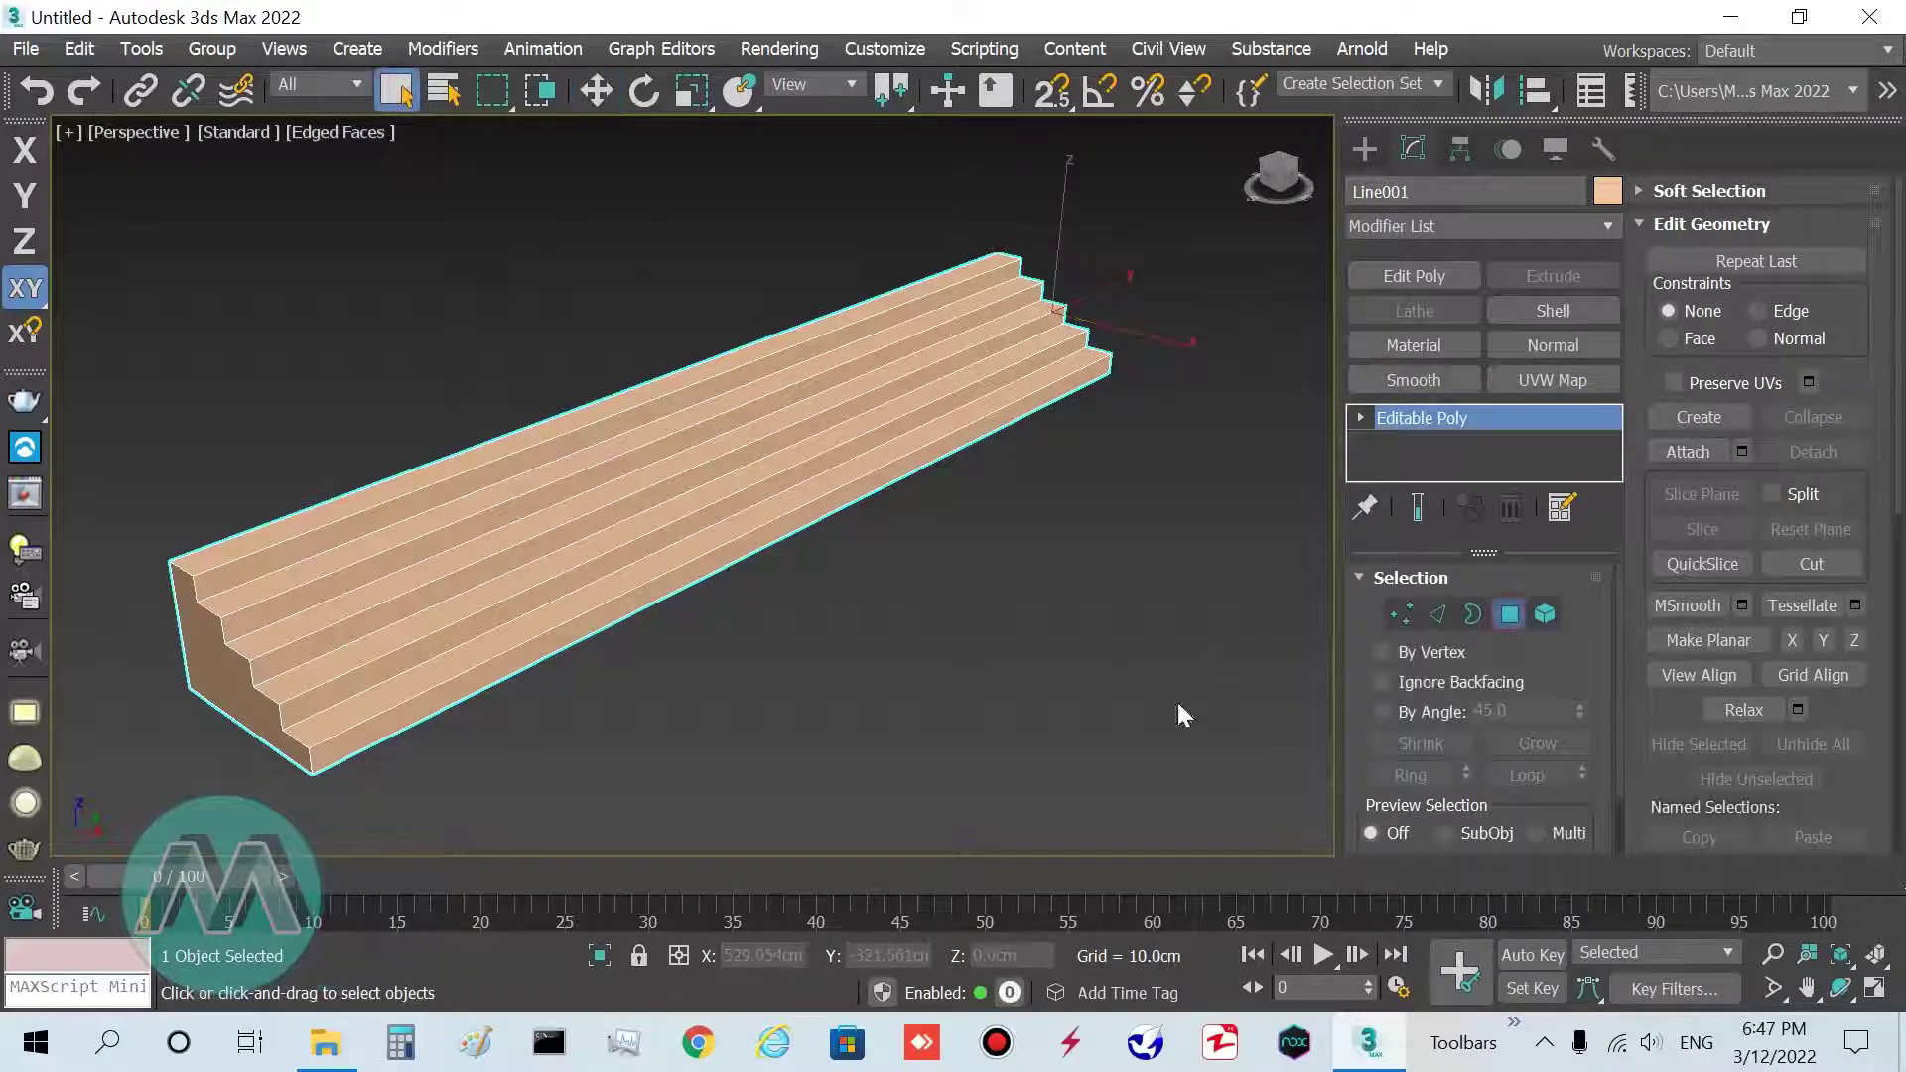
left_click(408, 685)
left_click(337, 615, "ctrl")
left_click(326, 596, "ctrl")
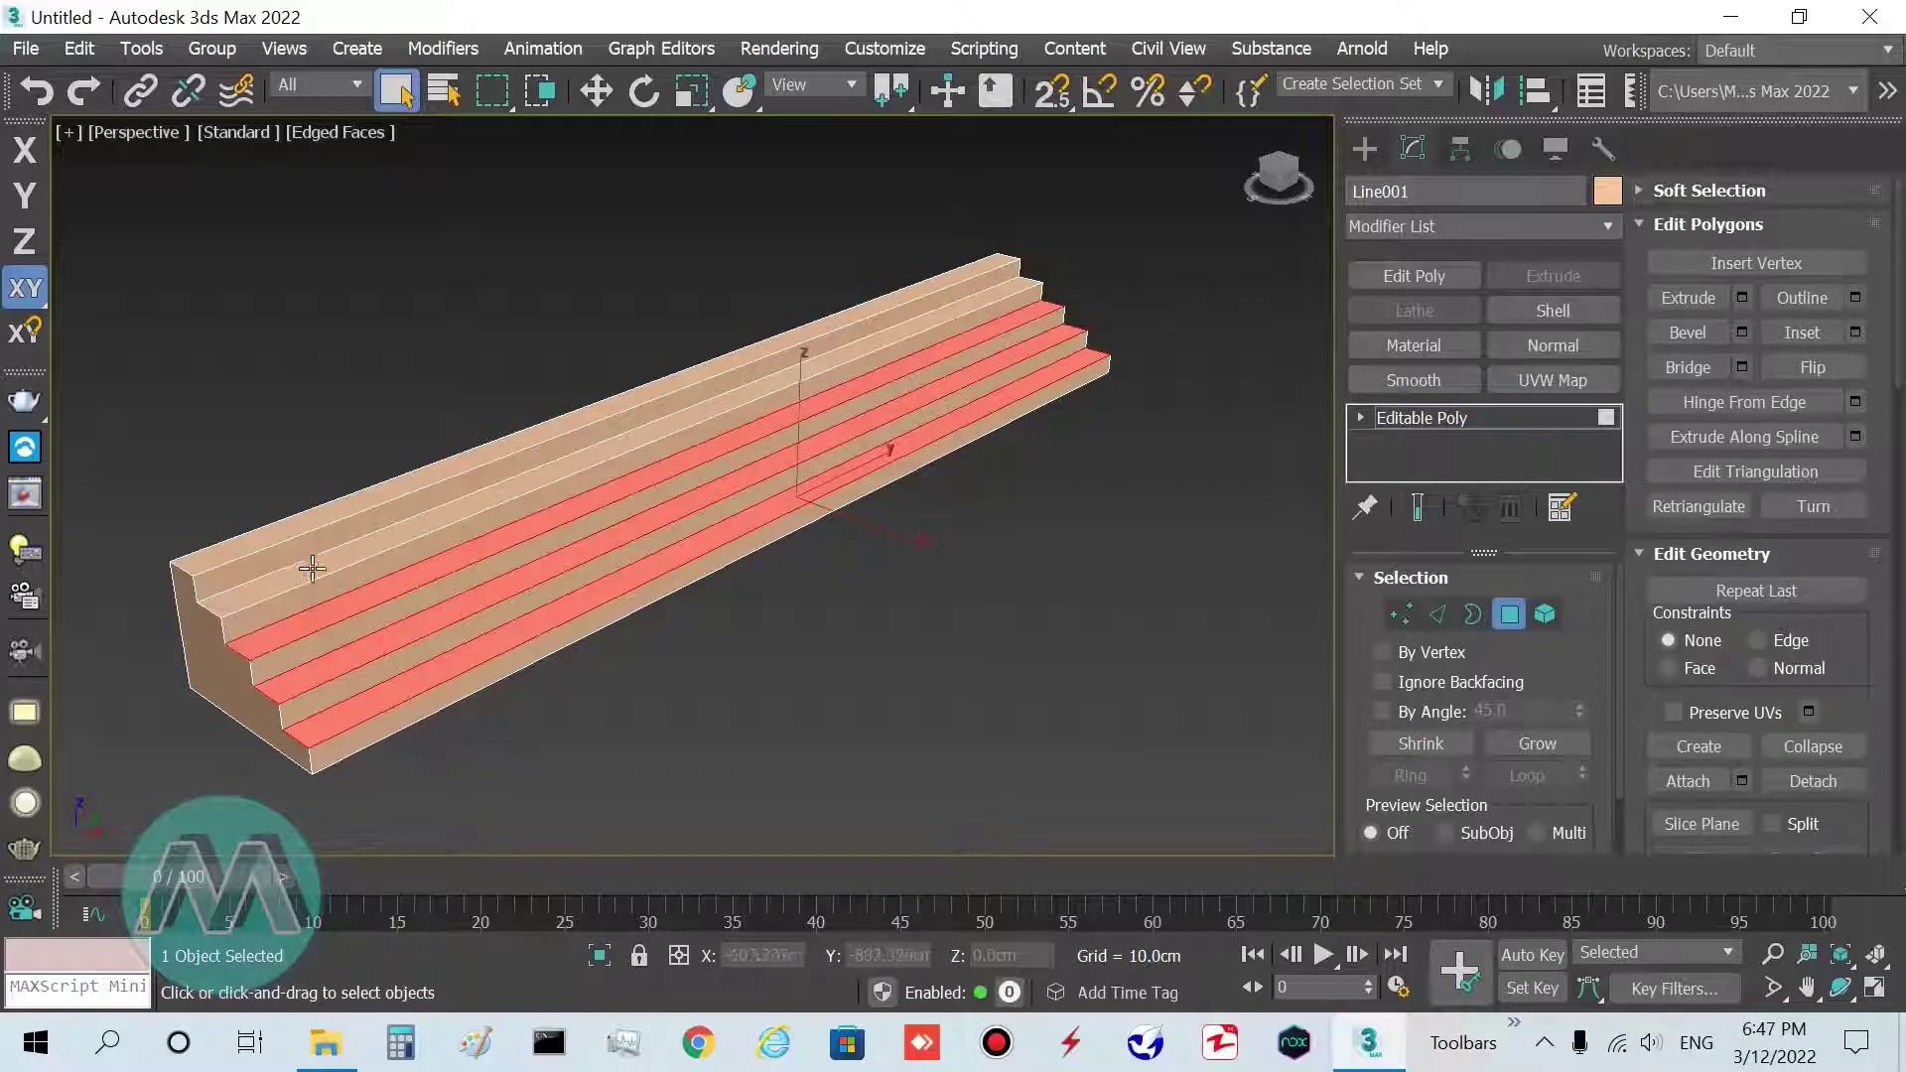
left_click(306, 560, "ctrl")
left_click(298, 526, "ctrl")
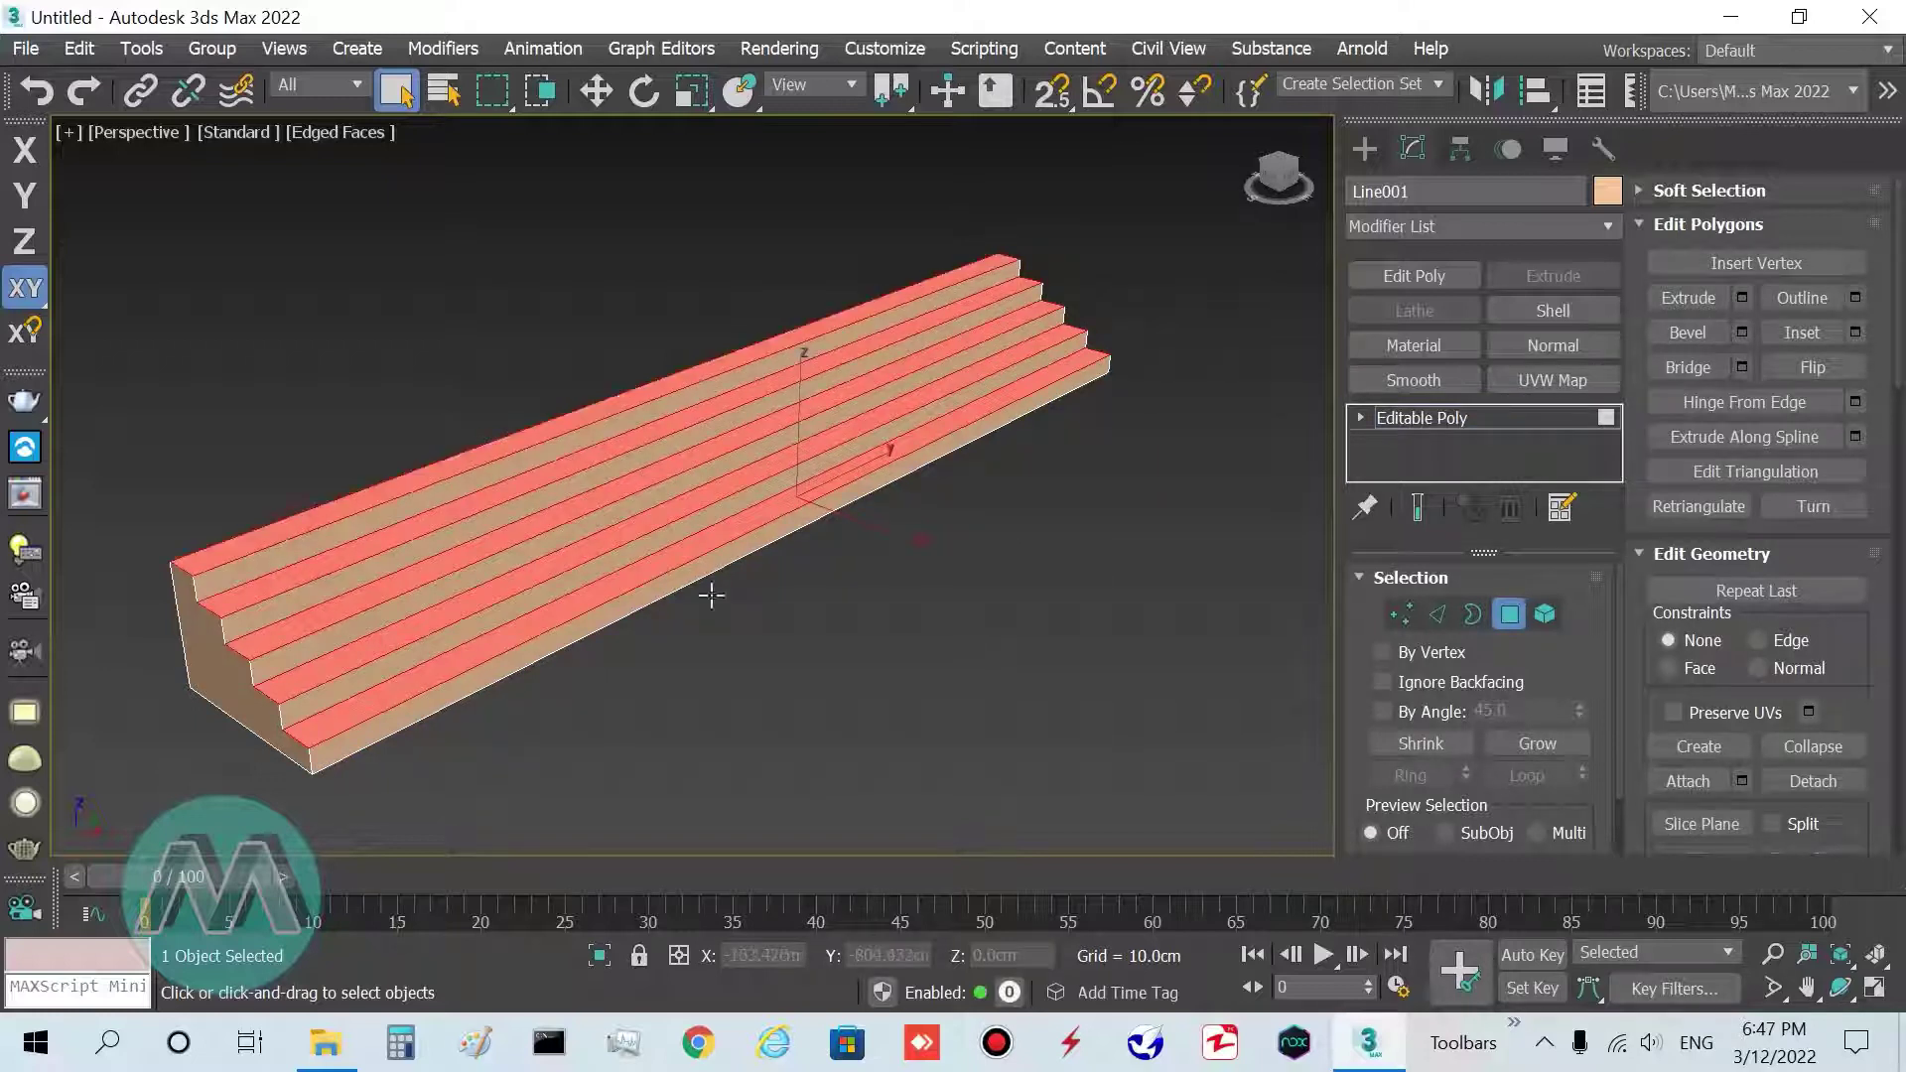
Extrude the five selected tread polygons by a height of 3 cm
left_click(1741, 297)
left_click(756, 466)
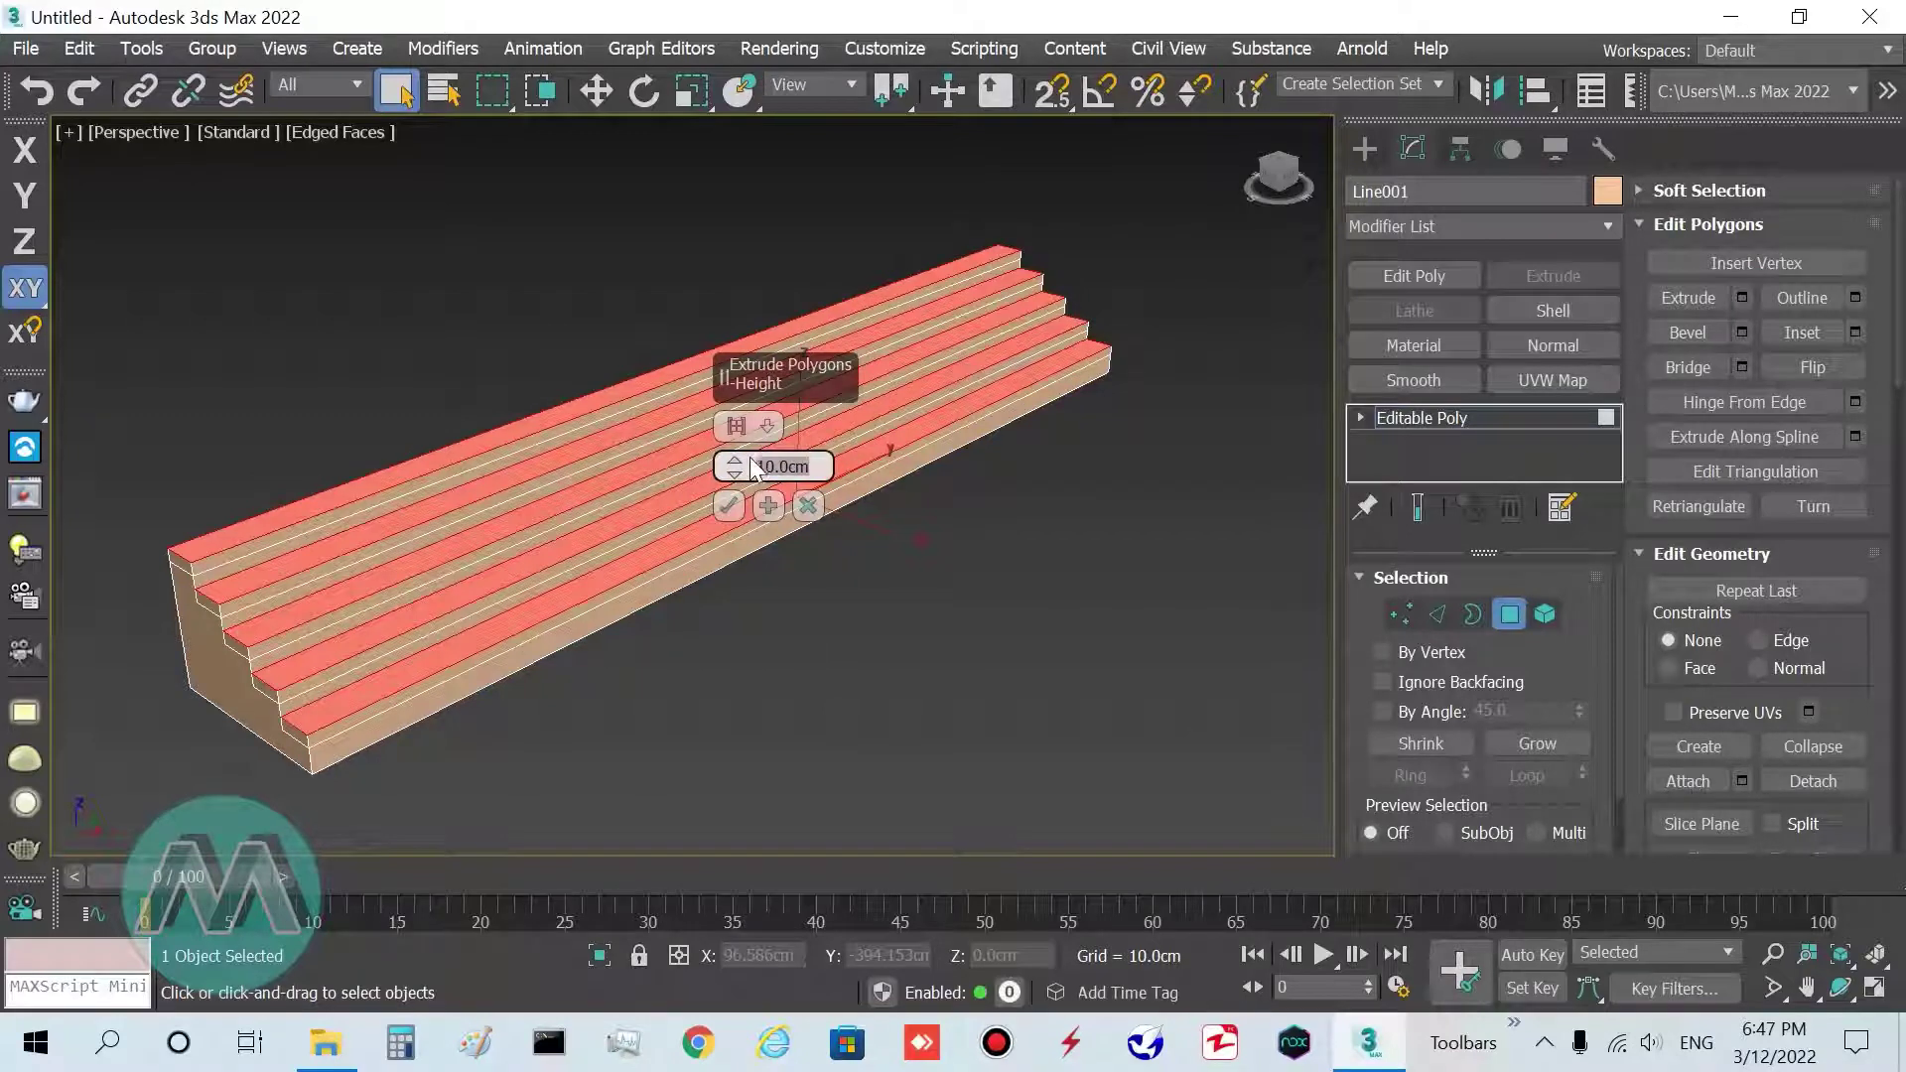
type("3")
left_click(729, 506)
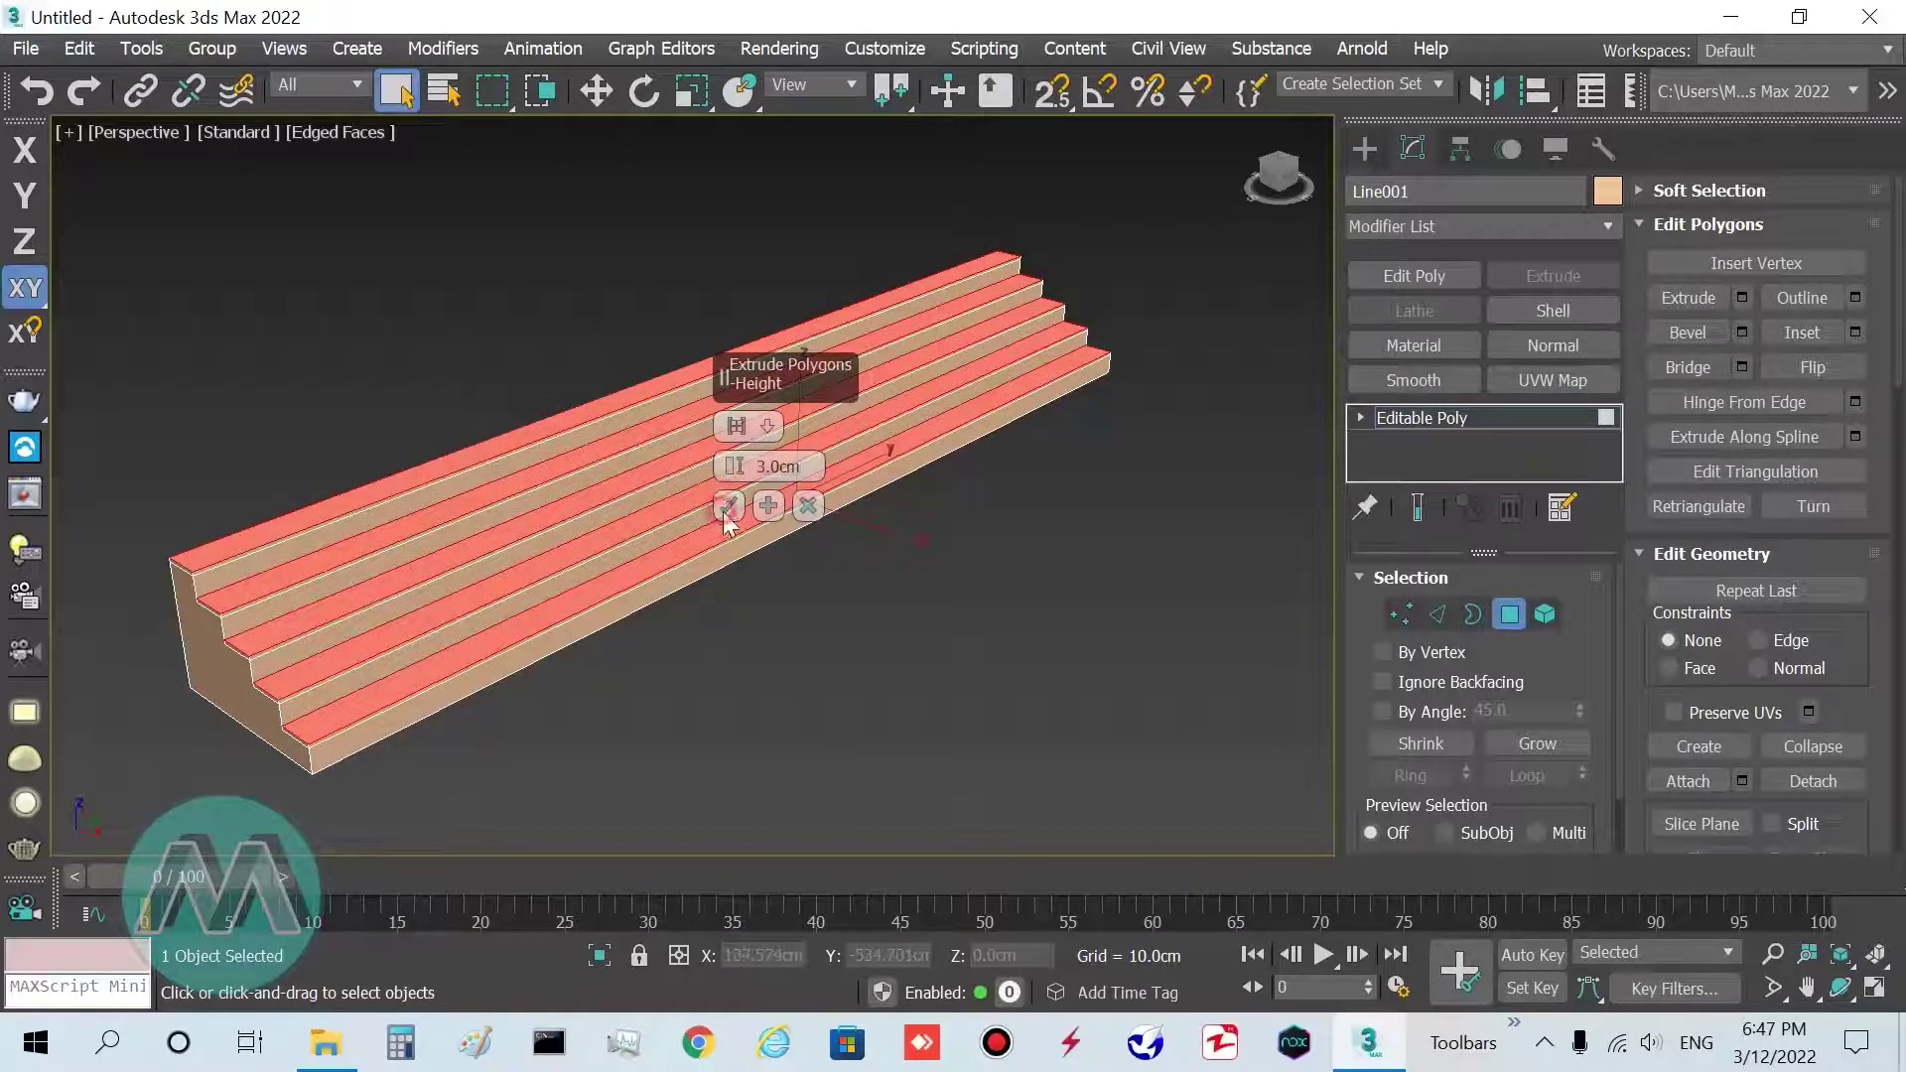
Select the thin front faces of the five raised tread slabs
middle_click_drag(711, 663, 788, 615)
scroll(788, 616, "up", 5)
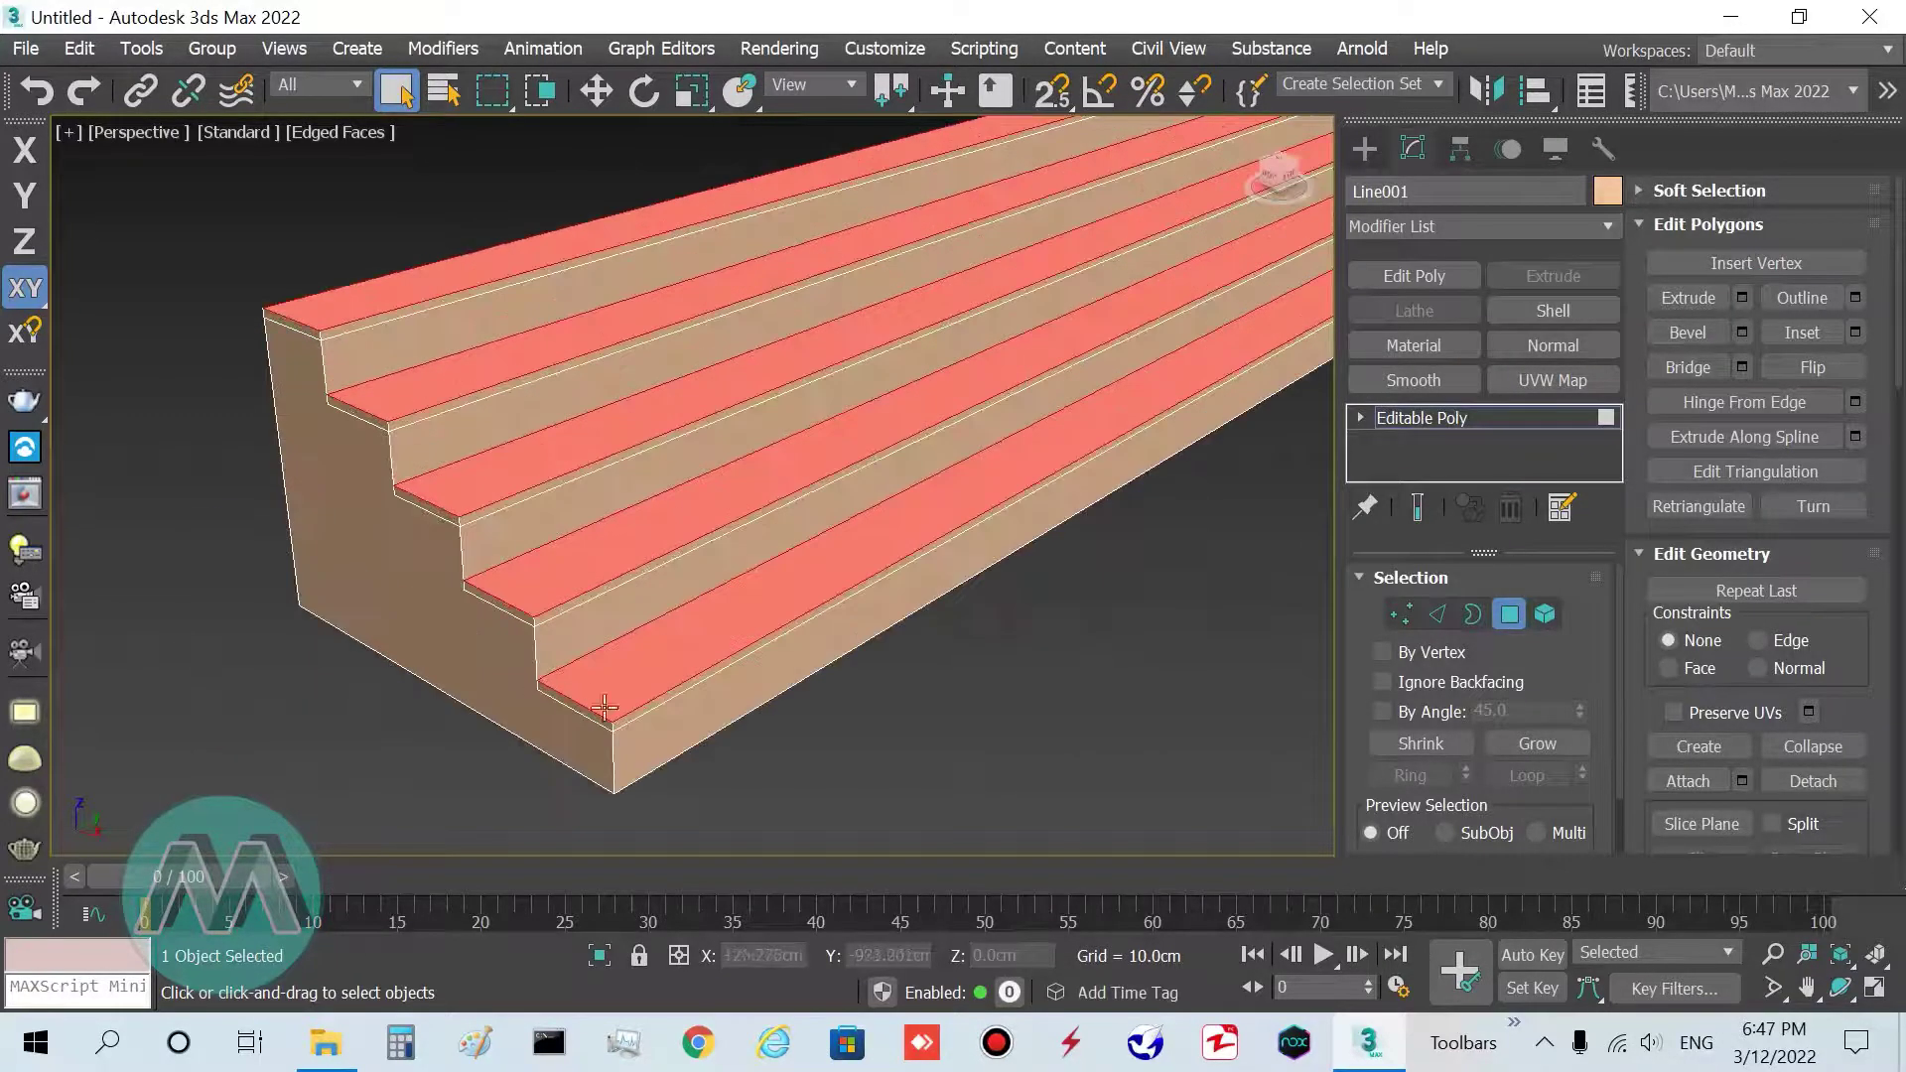
left_click(643, 704)
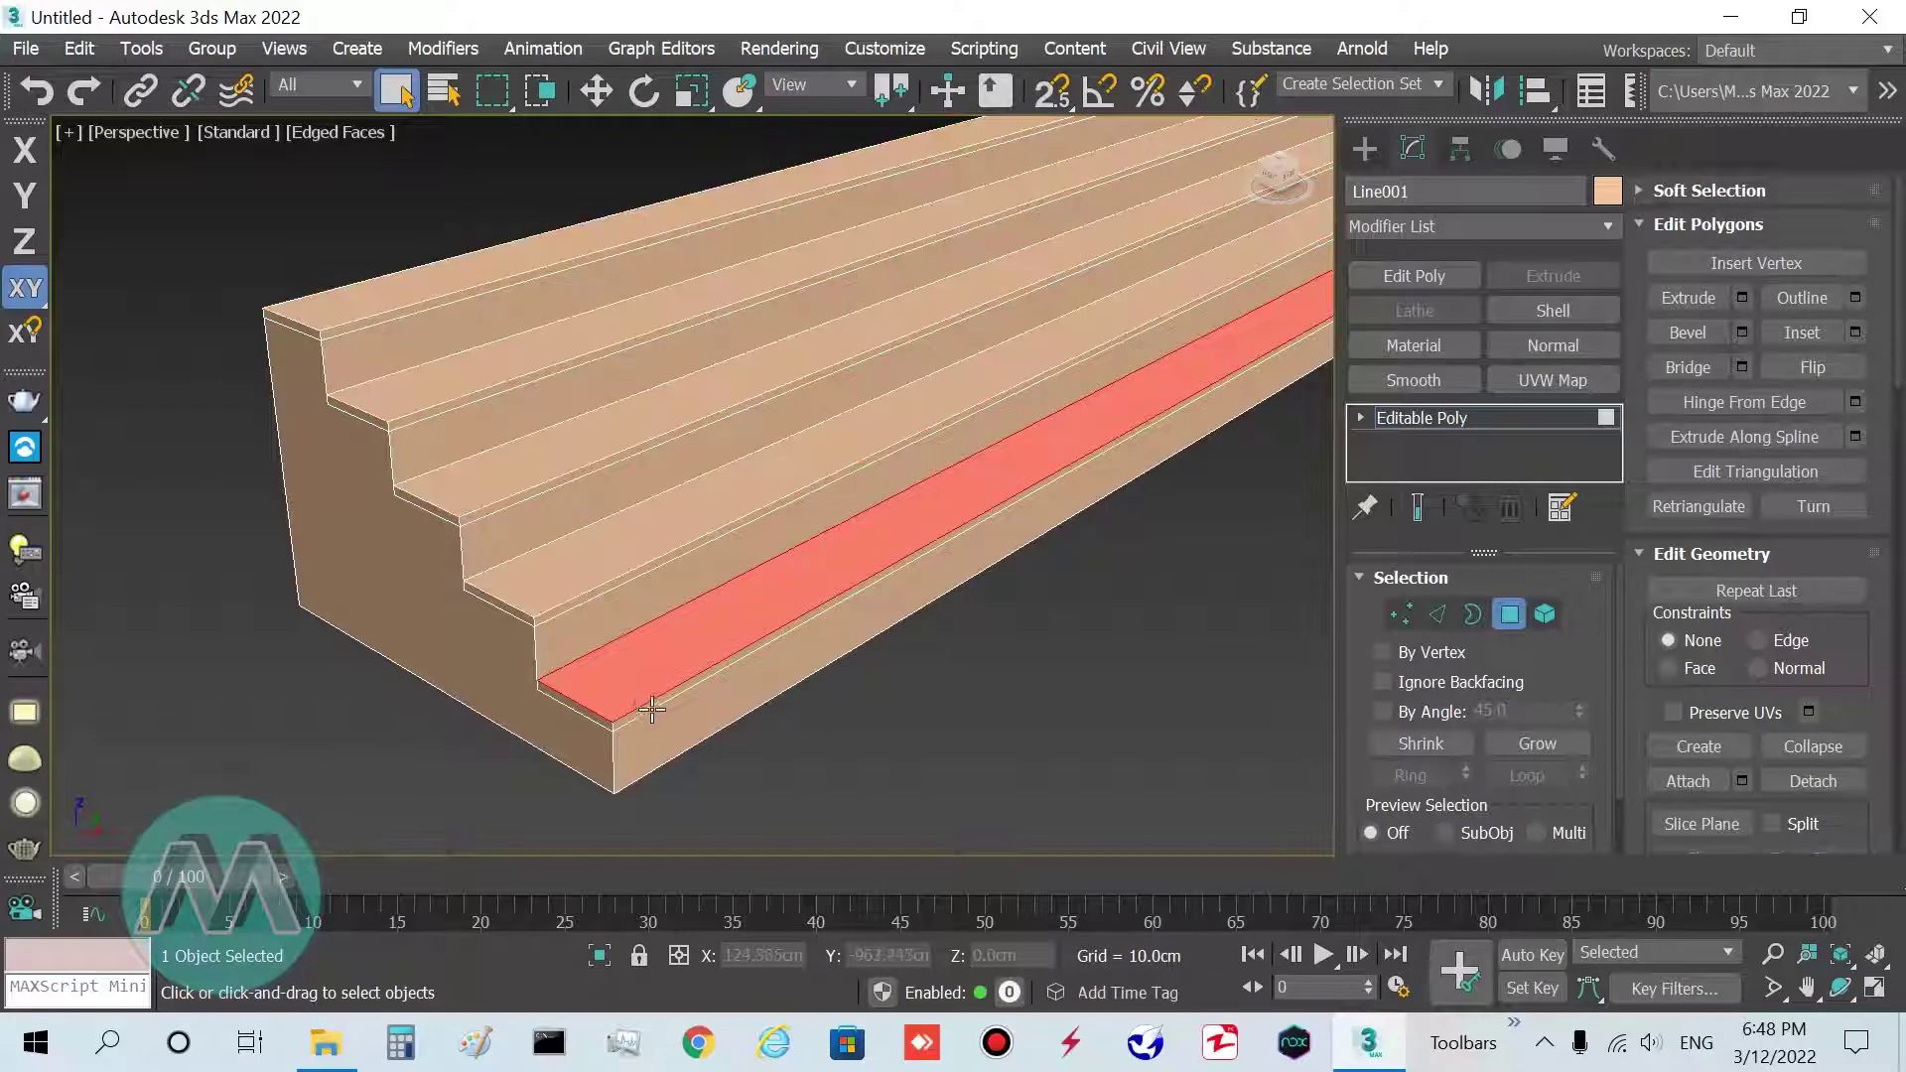
left_click(643, 710)
left_click(582, 602, "ctrl")
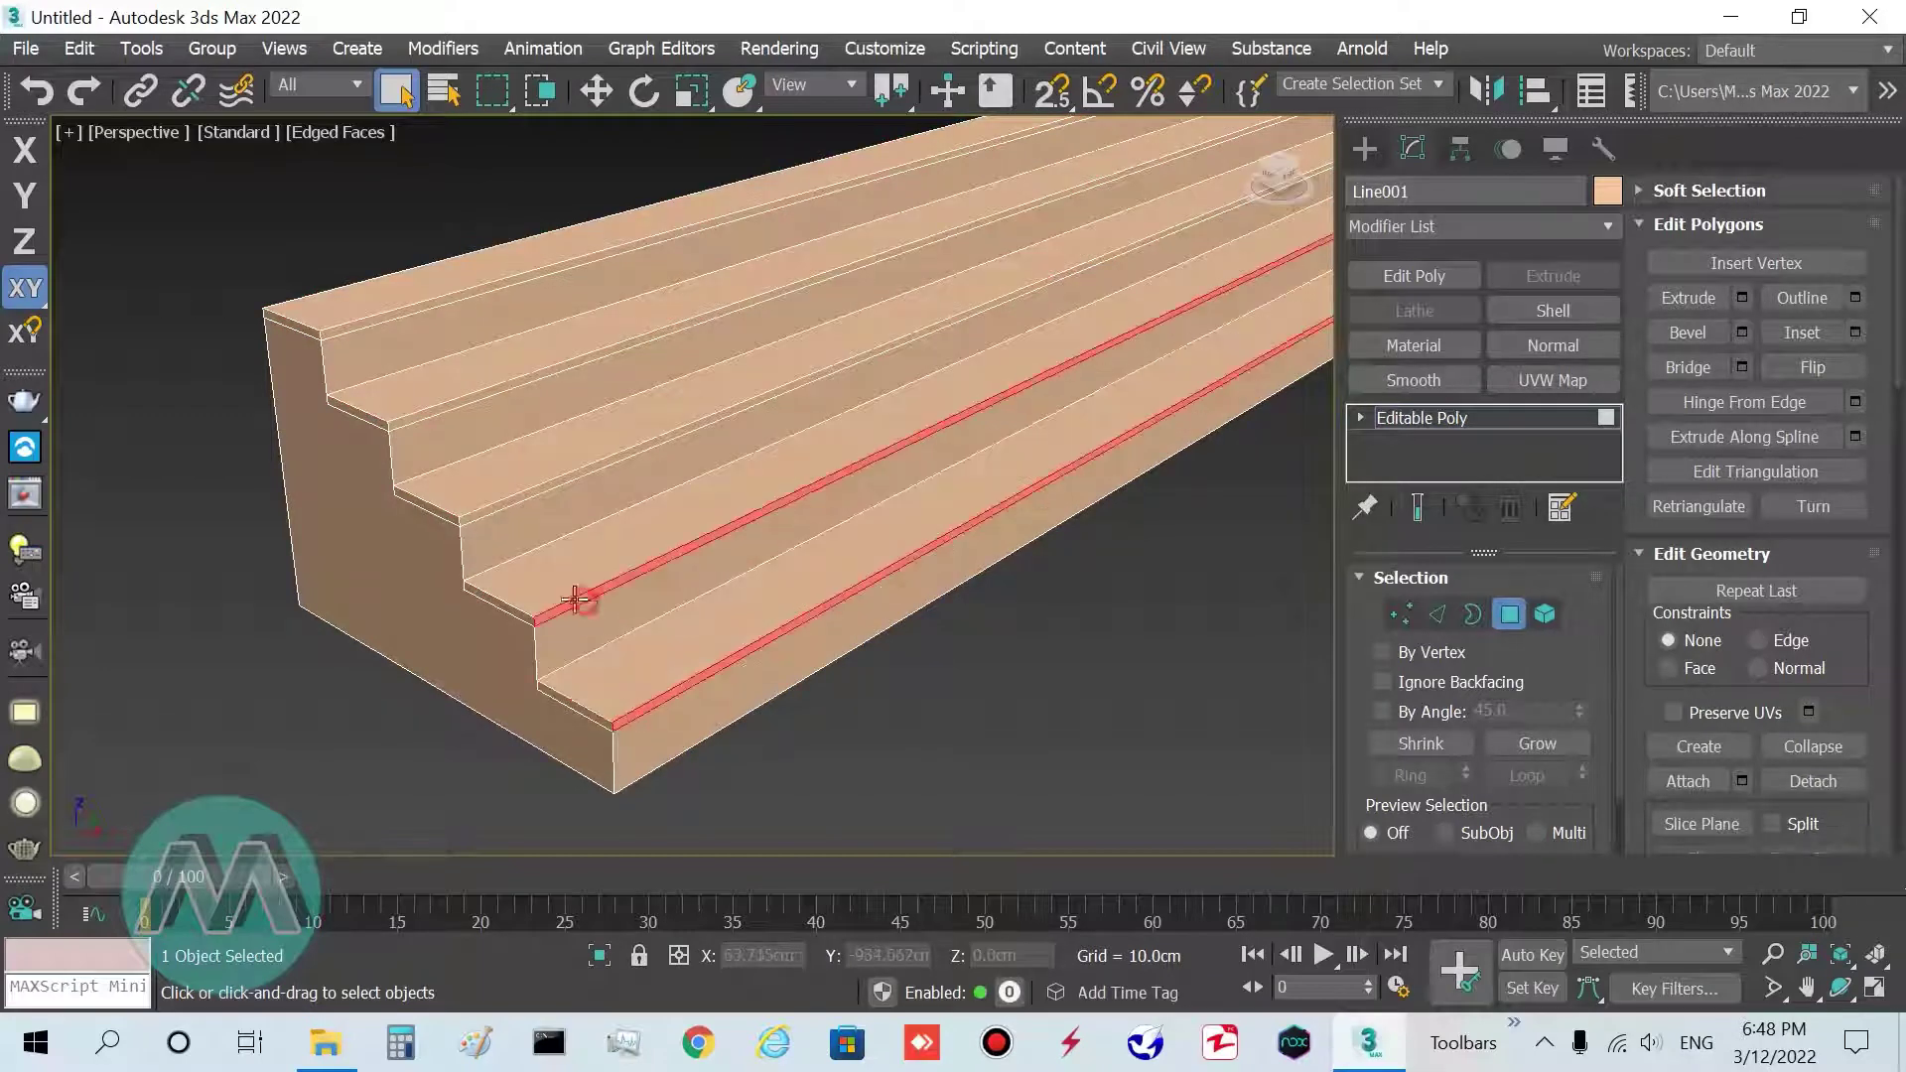
left_click(508, 495, "ctrl")
left_click(445, 409, "ctrl")
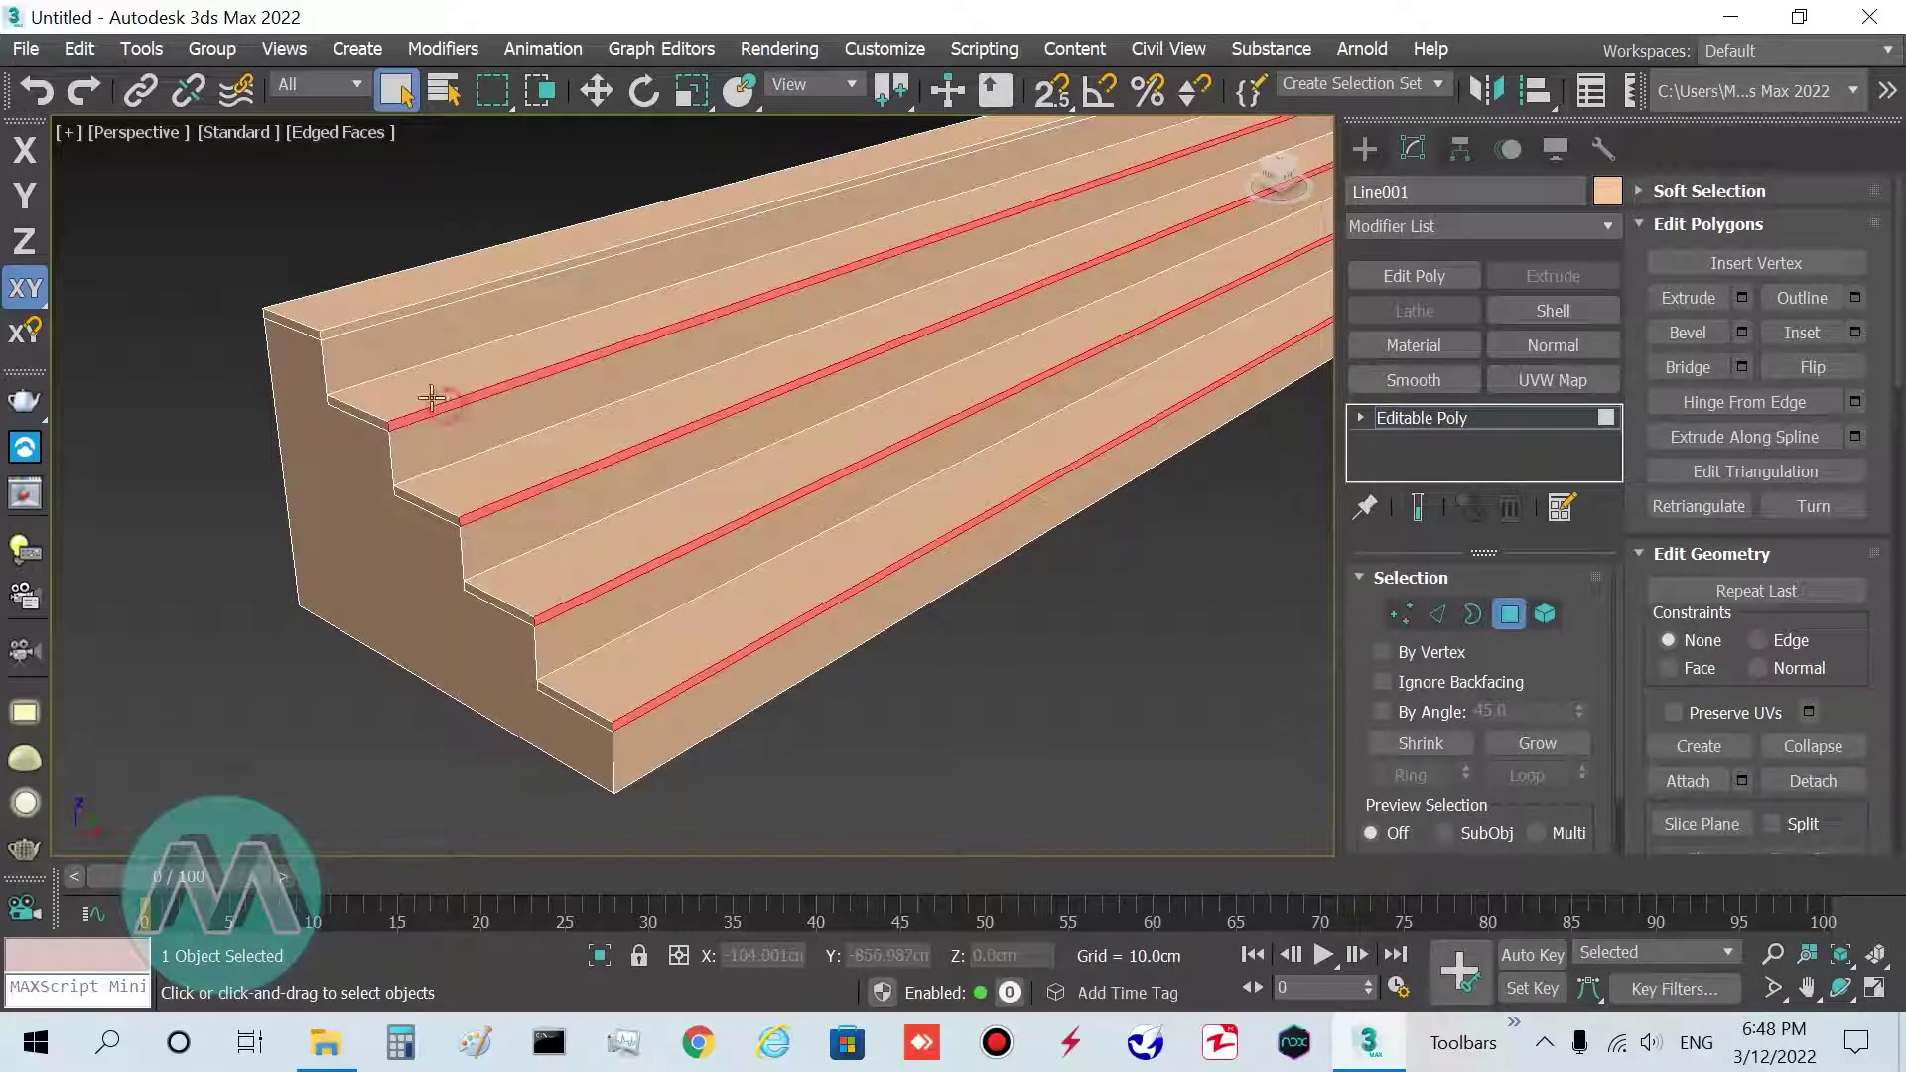
left_click(389, 315, "ctrl")
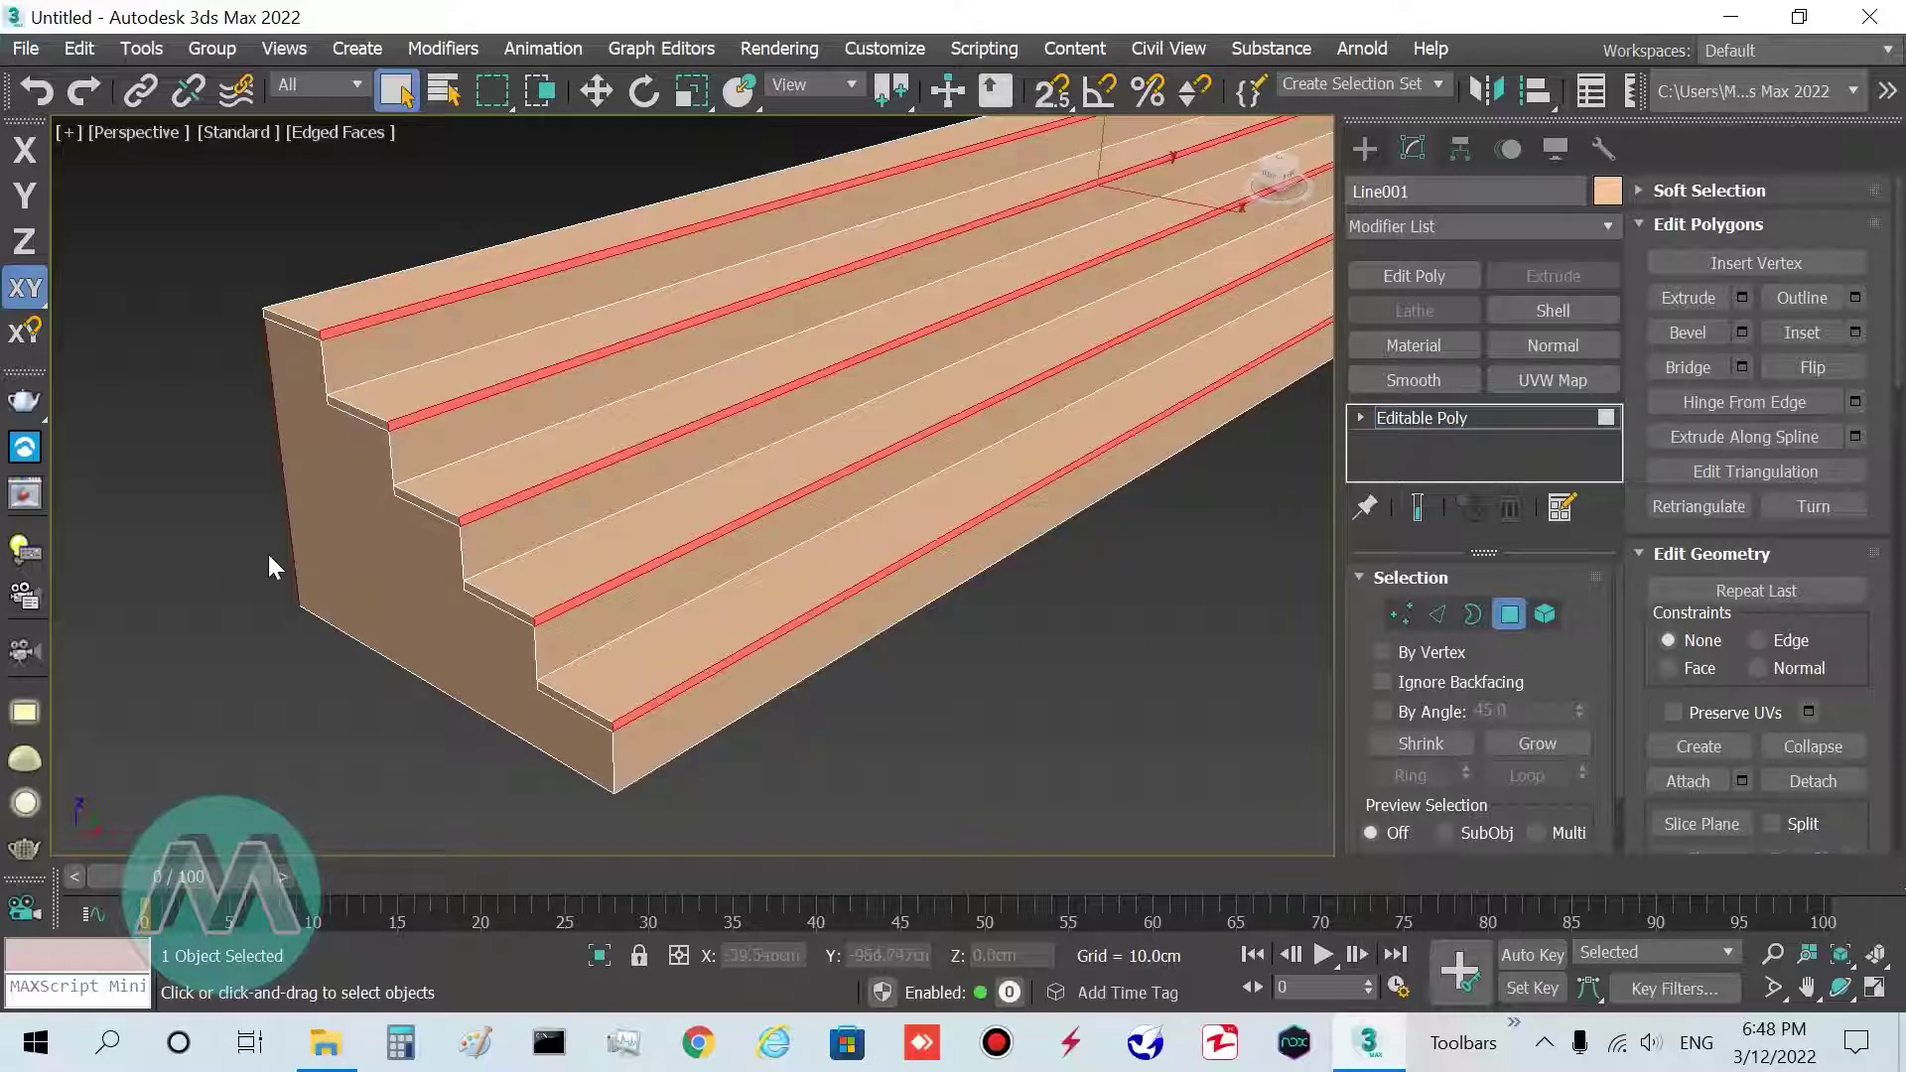
Remove the large back polygon from the selection in wireframe display, return to shading and check the number of selected polygons
key("F3")
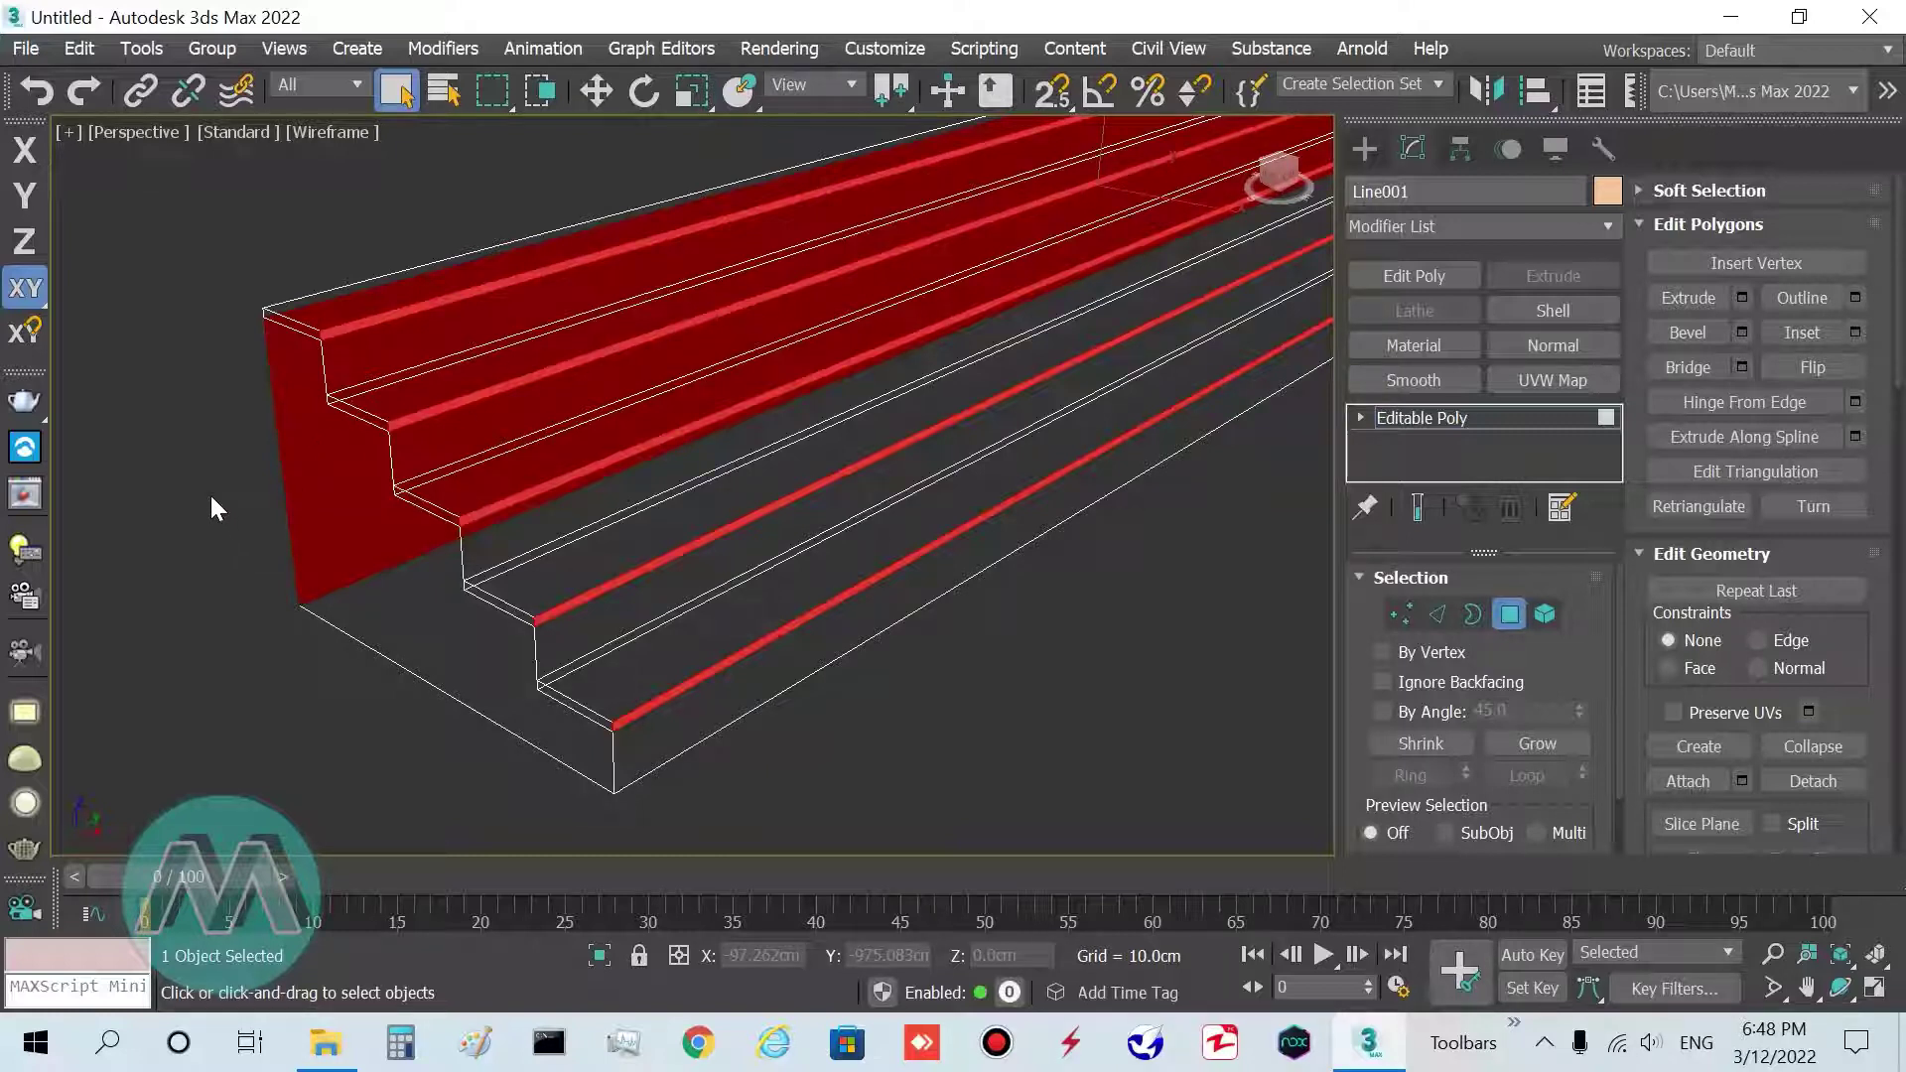
left_click(345, 712)
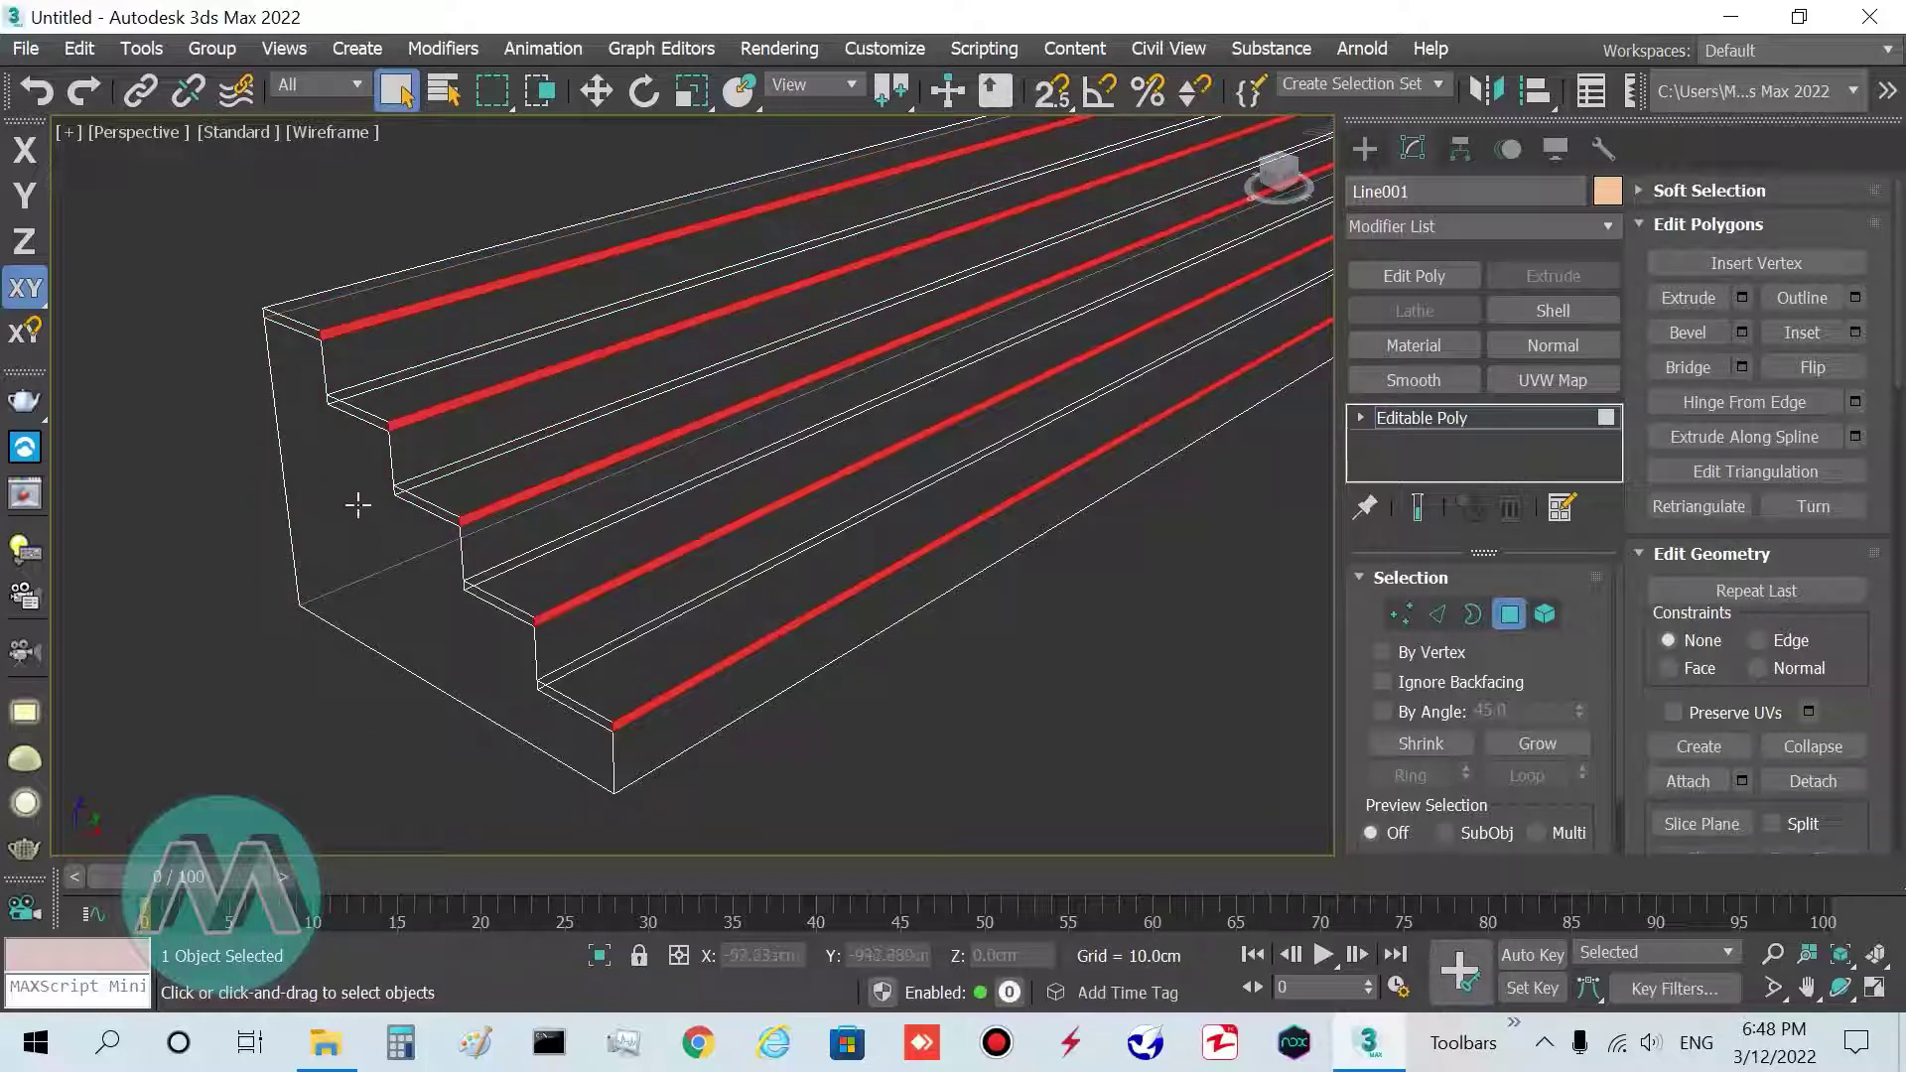
key("F3")
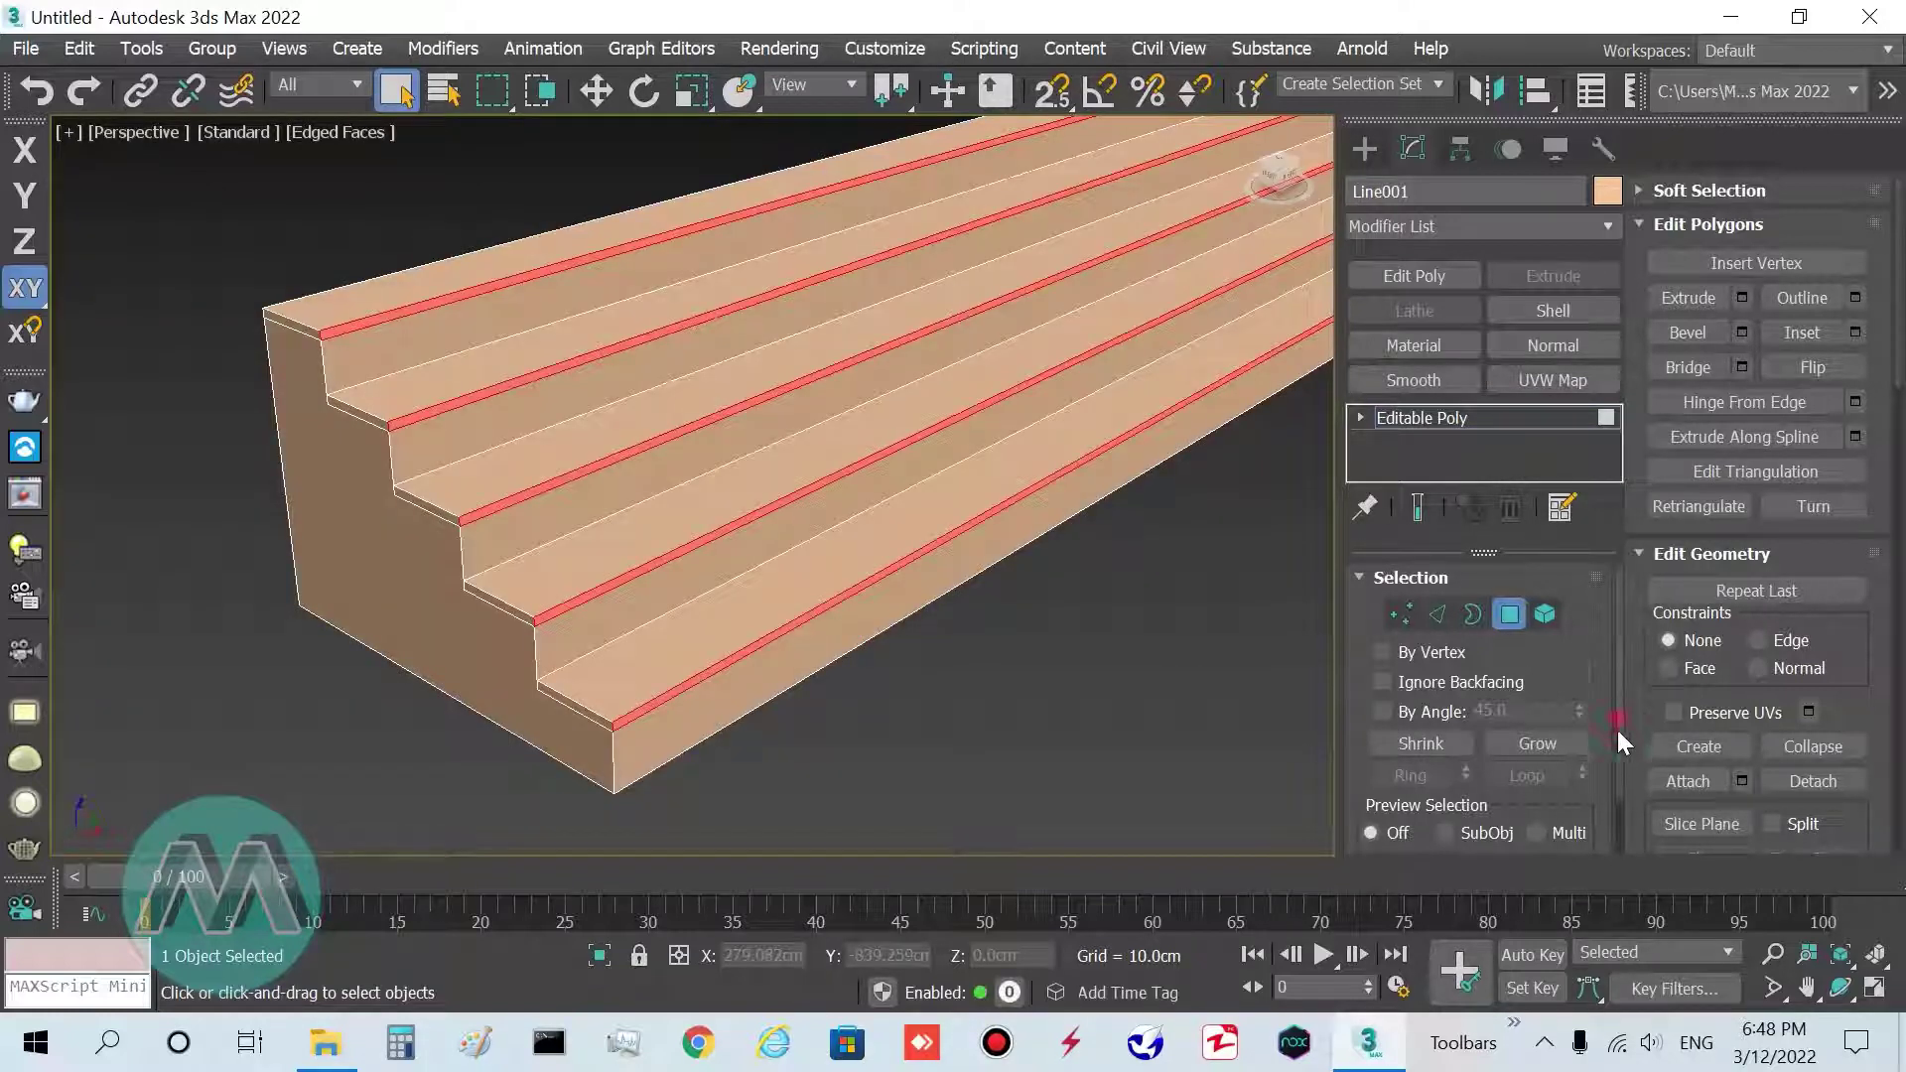
scroll(1617, 730, "down", 1)
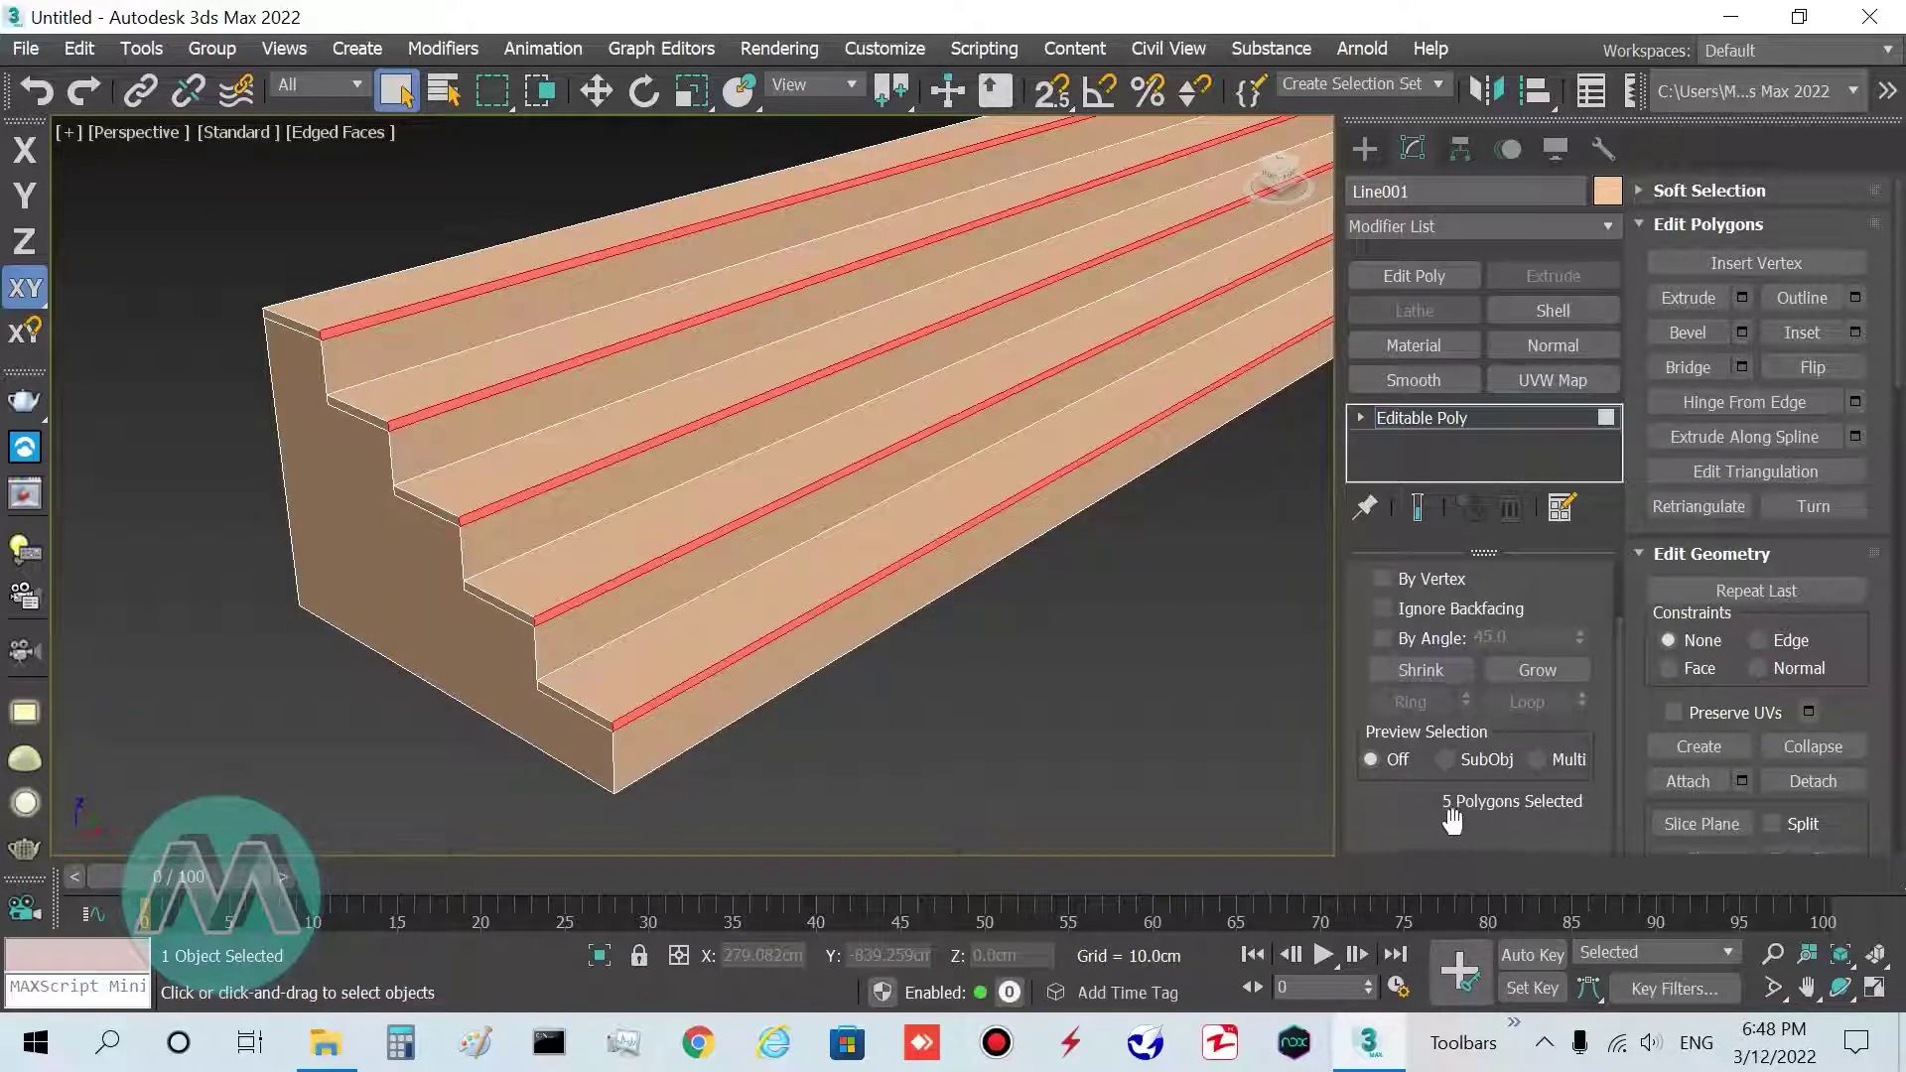
Extrude the five front tread faces by 2 cm as nosings and clear the polygon selection
left_click(1741, 298)
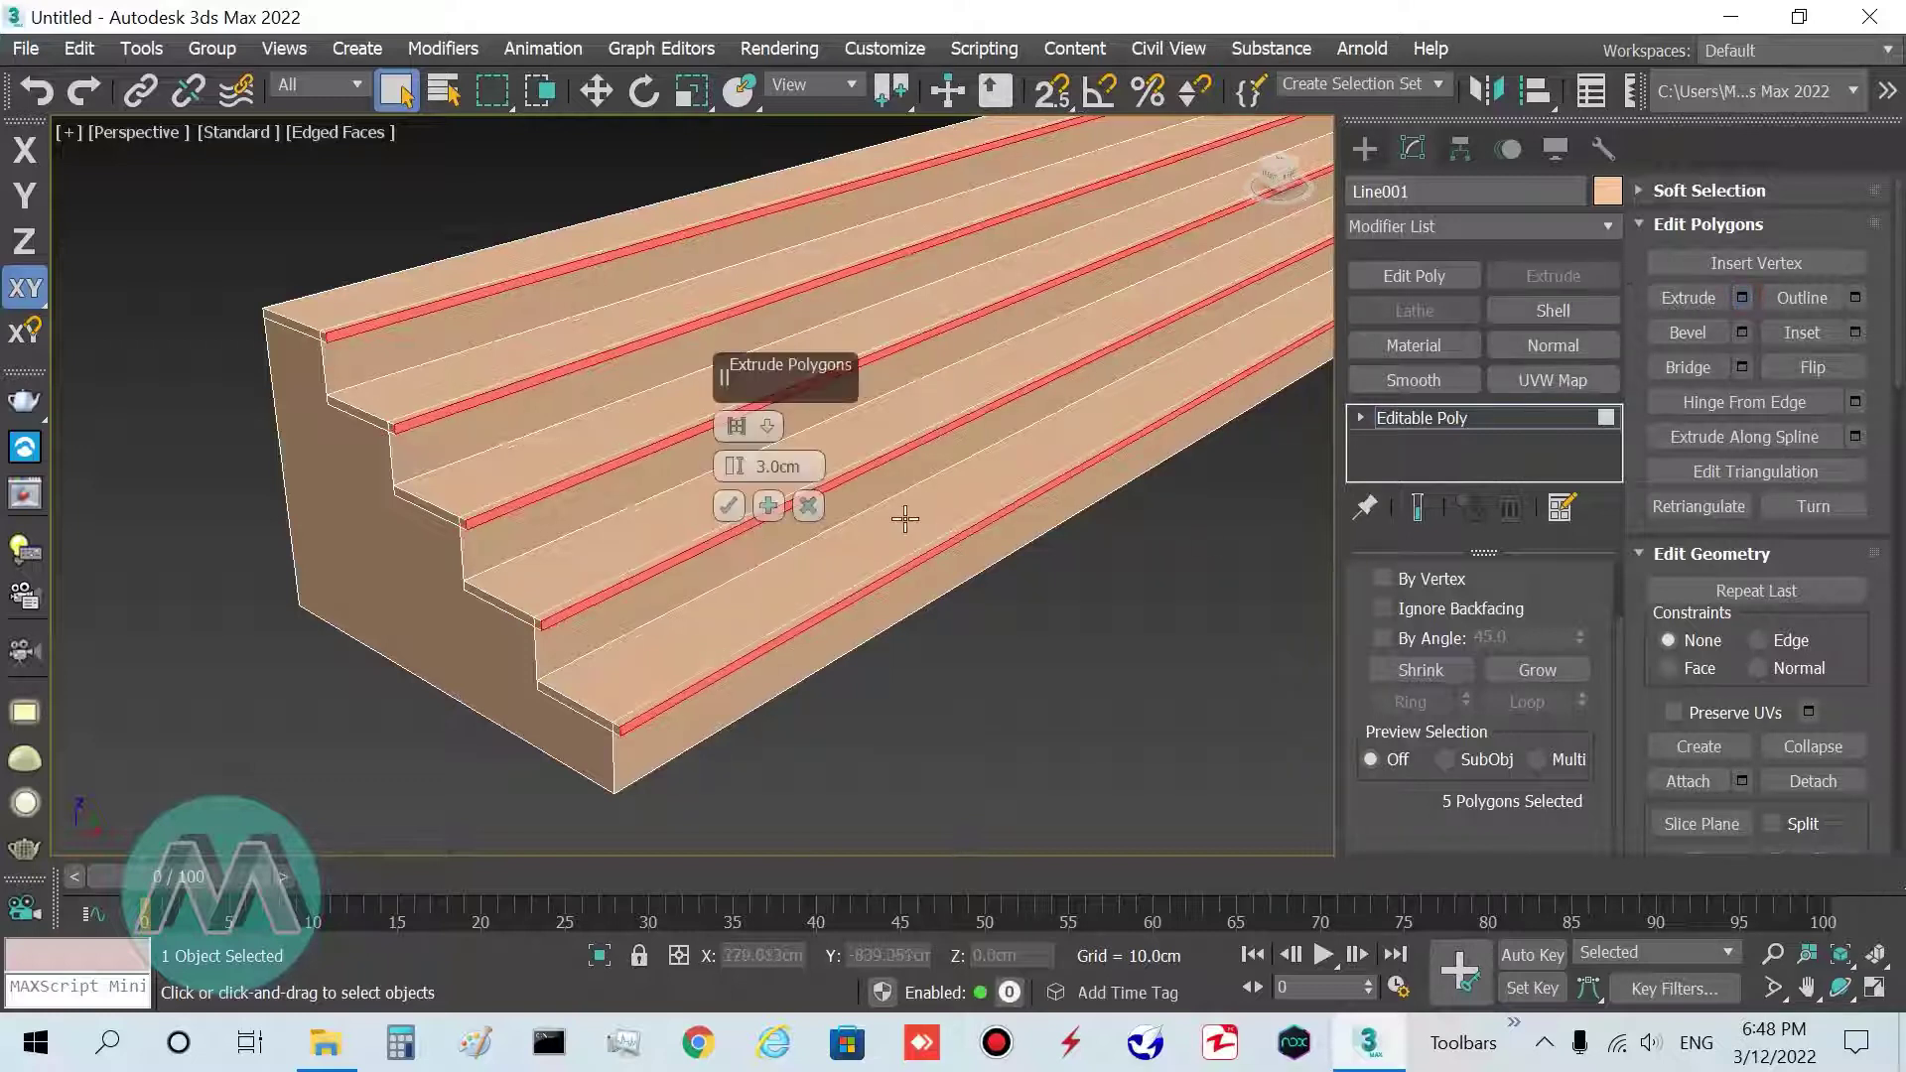
type("2")
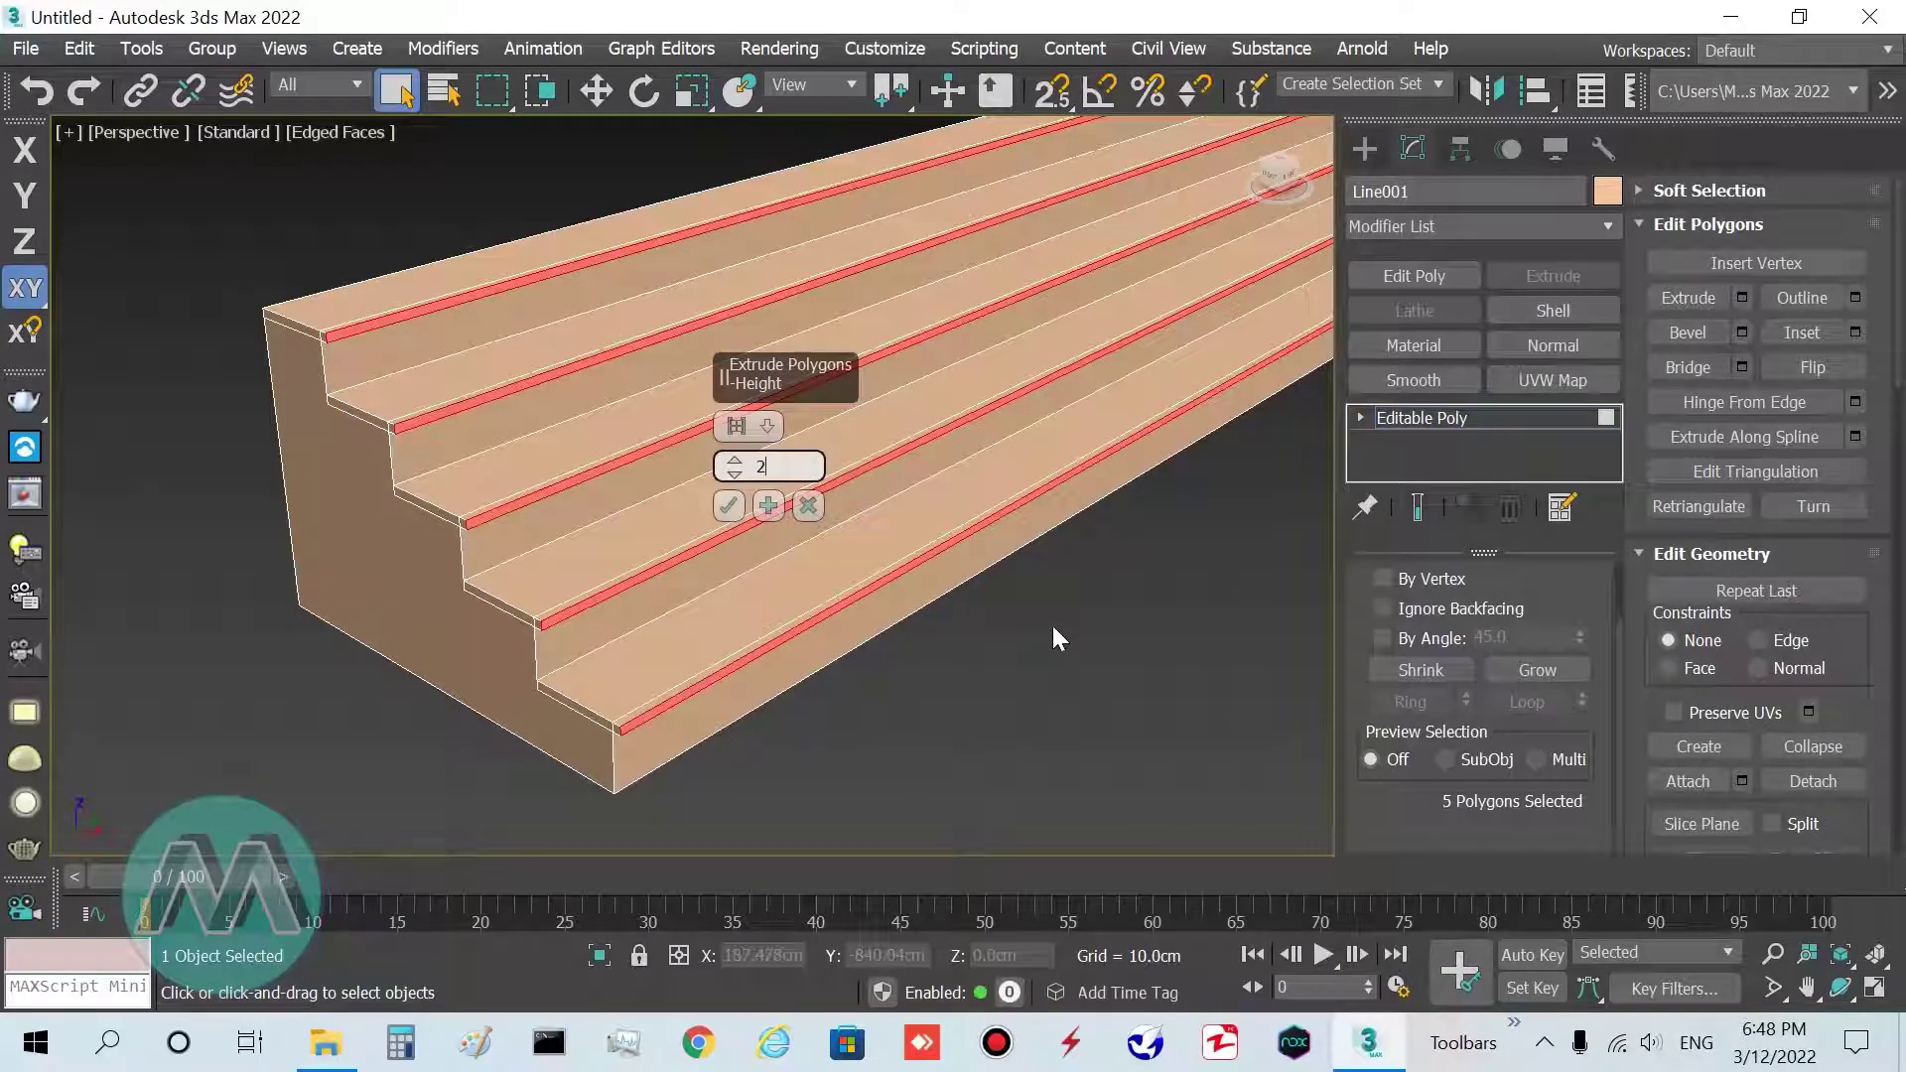
key("Return")
left_click(728, 506)
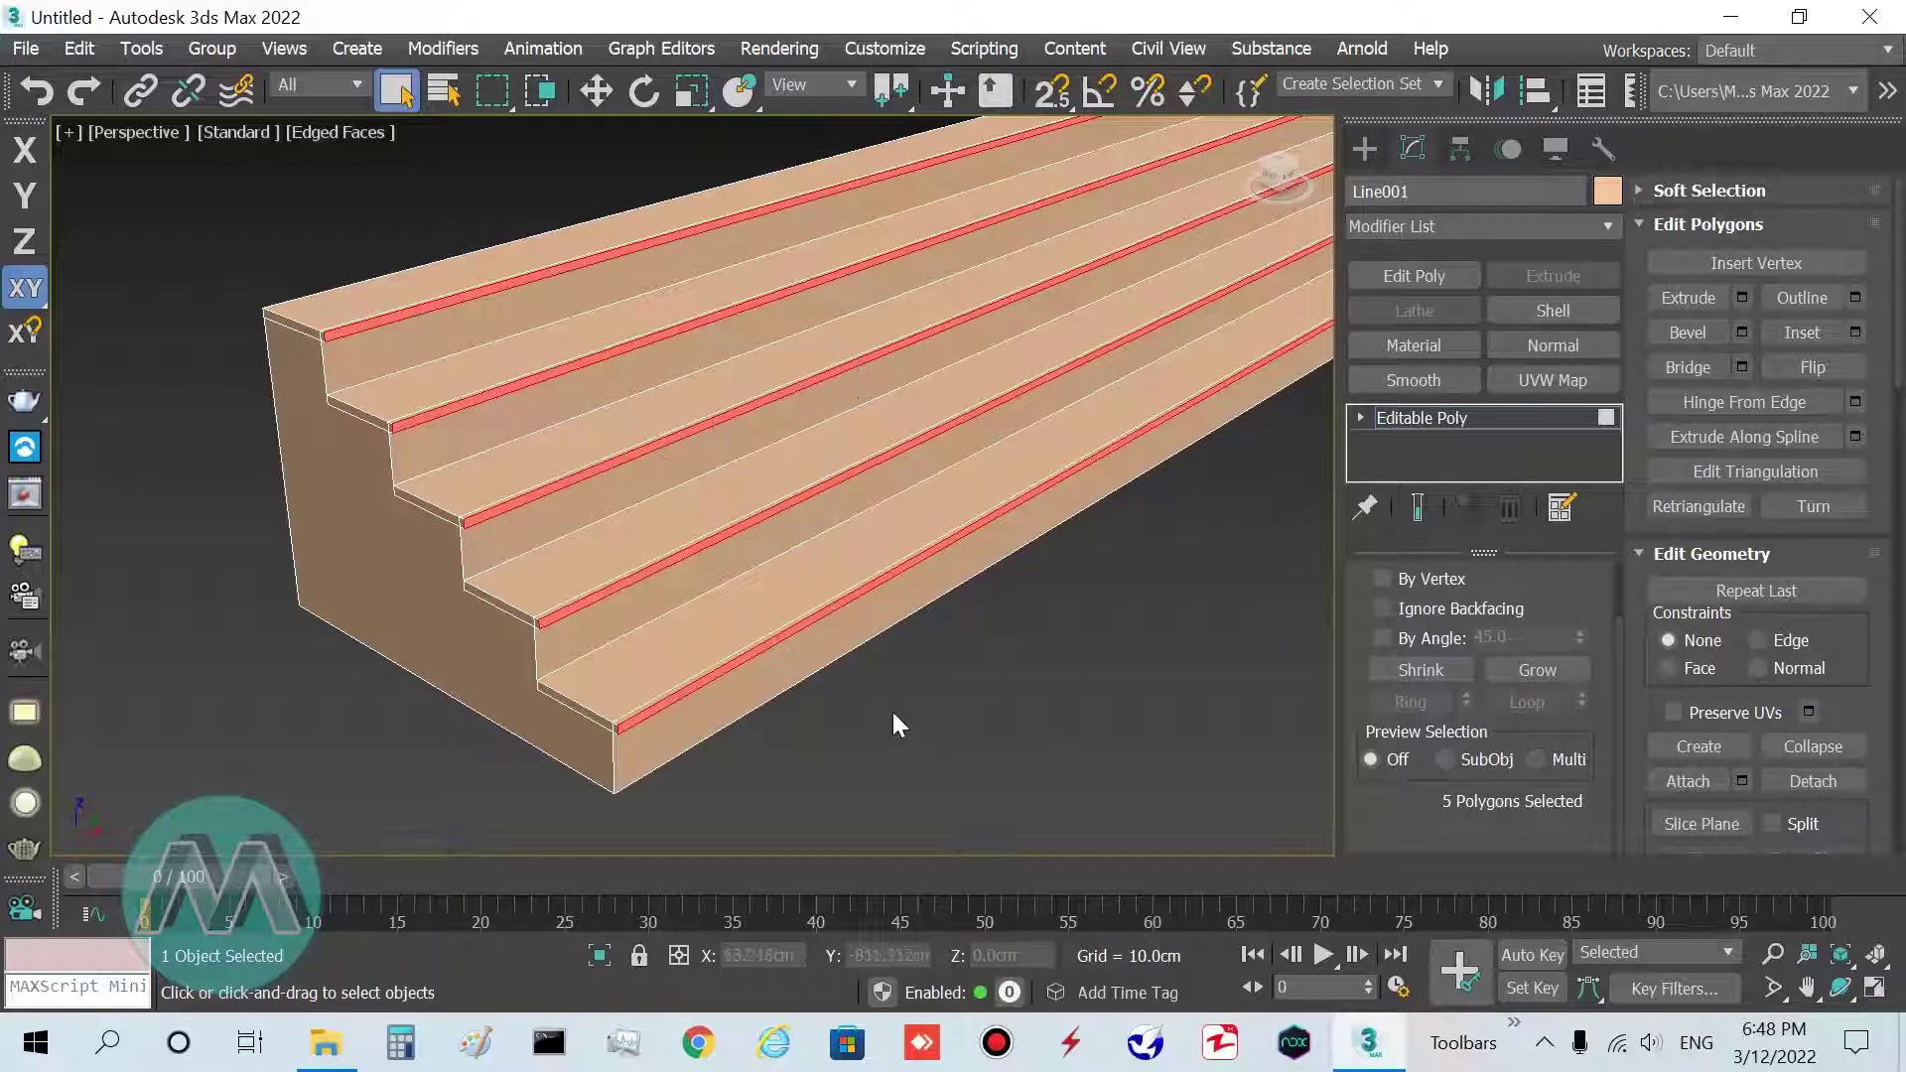
left_click(1249, 727)
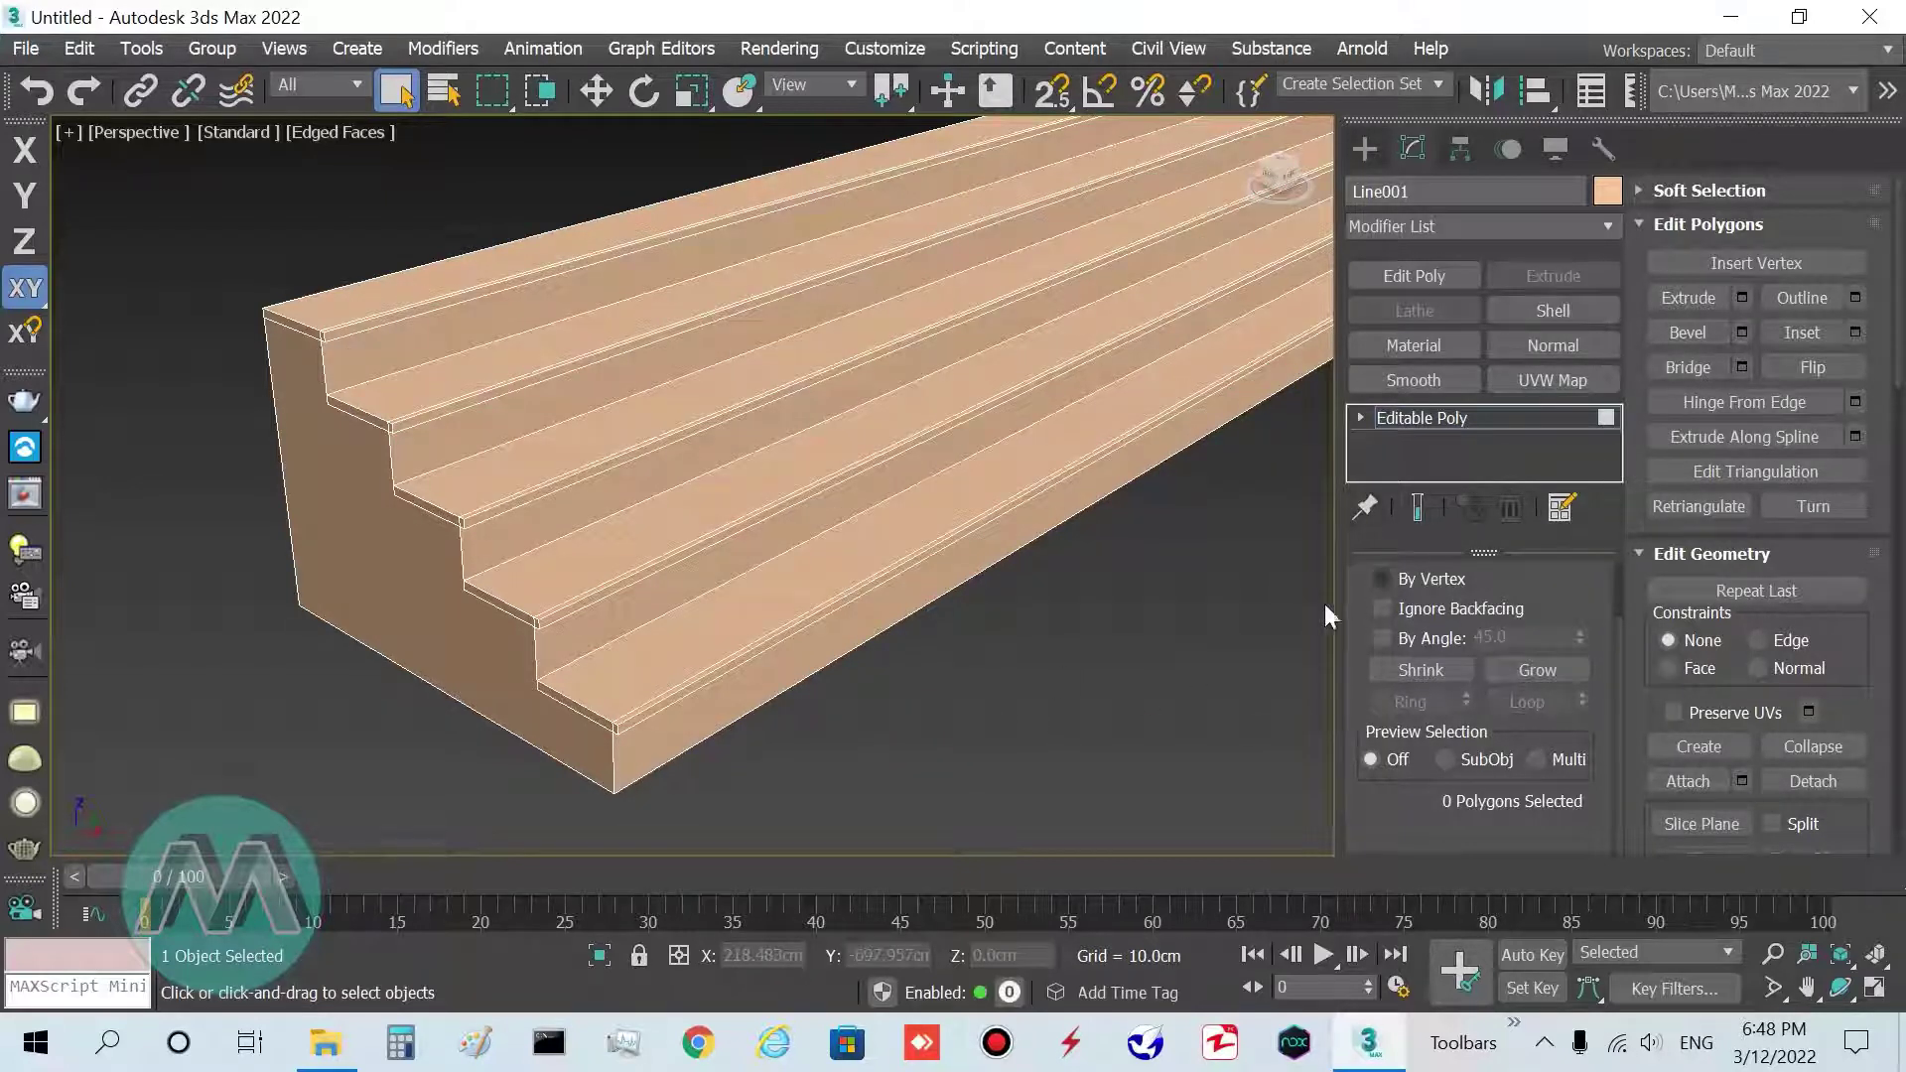
Select the upper front edges of the four lower tread nosings at edge level
key("2")
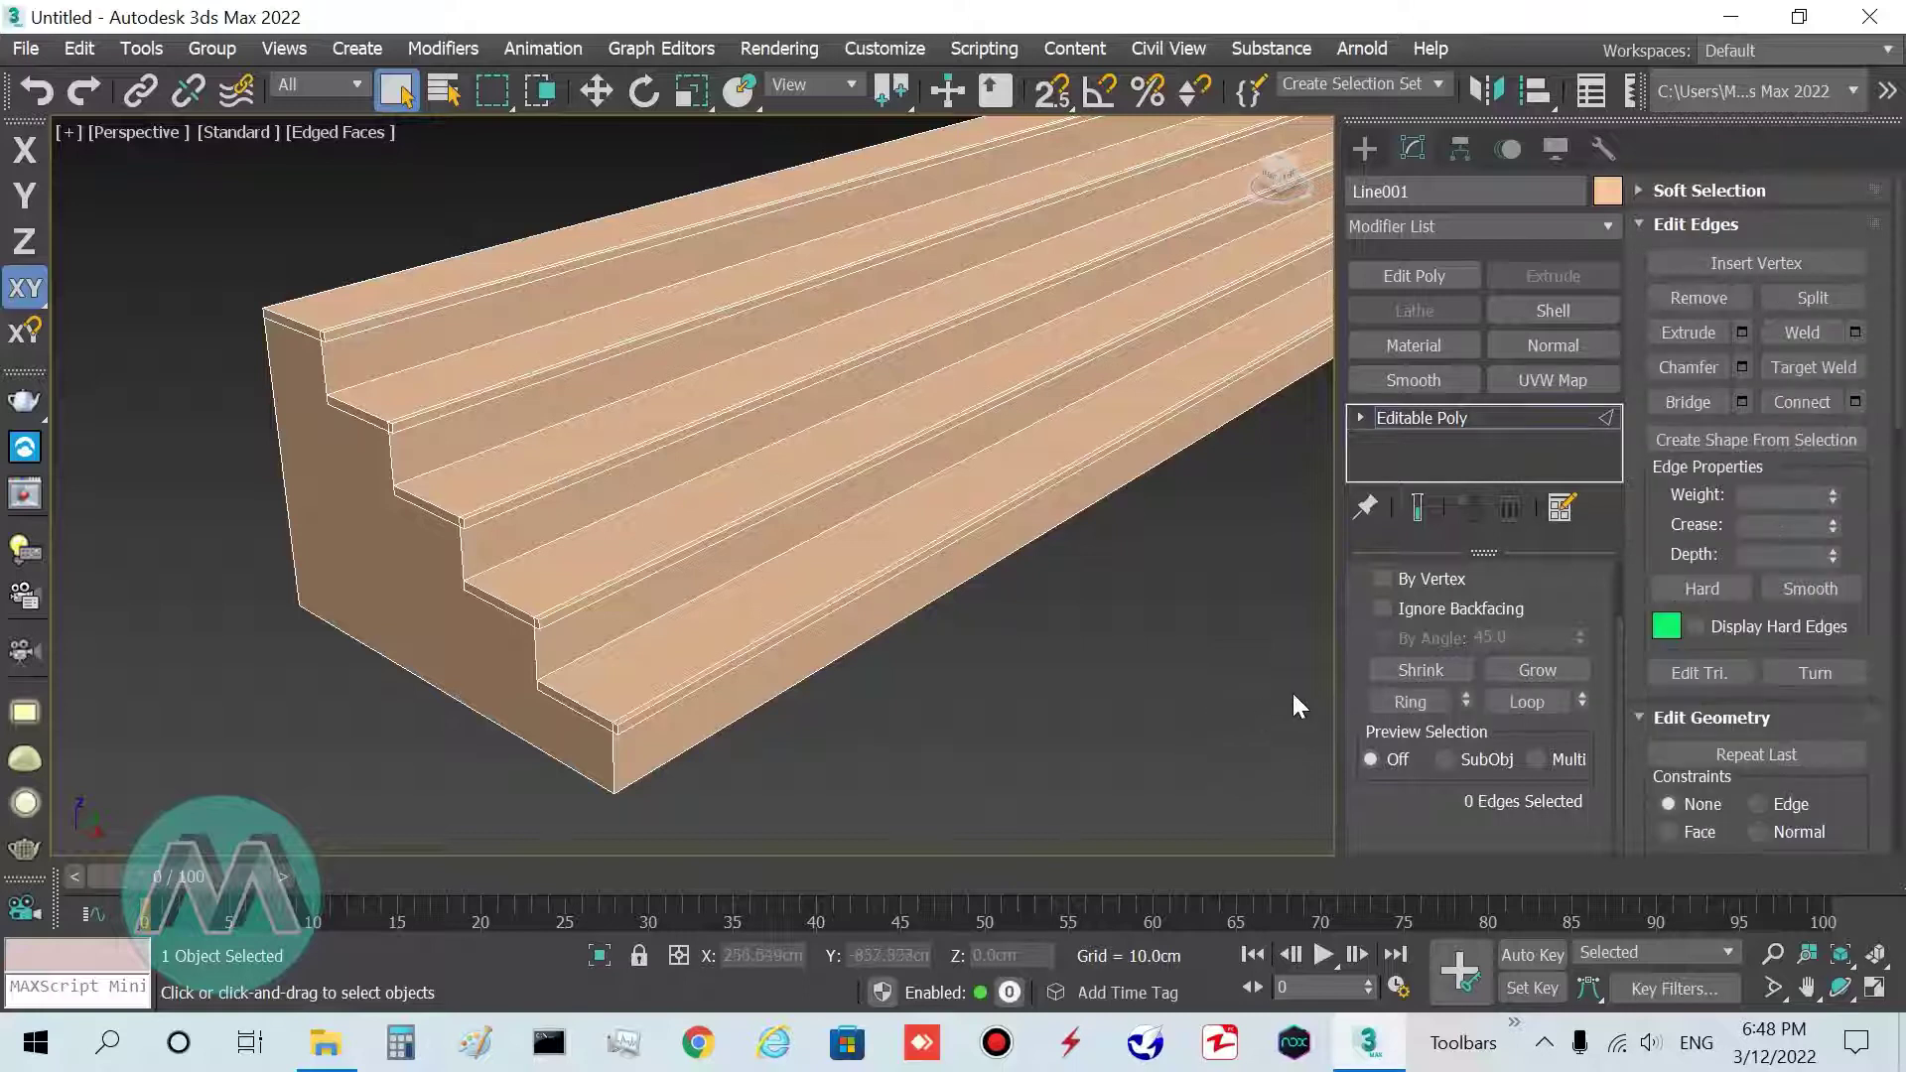
scroll(608, 735, "up", 4)
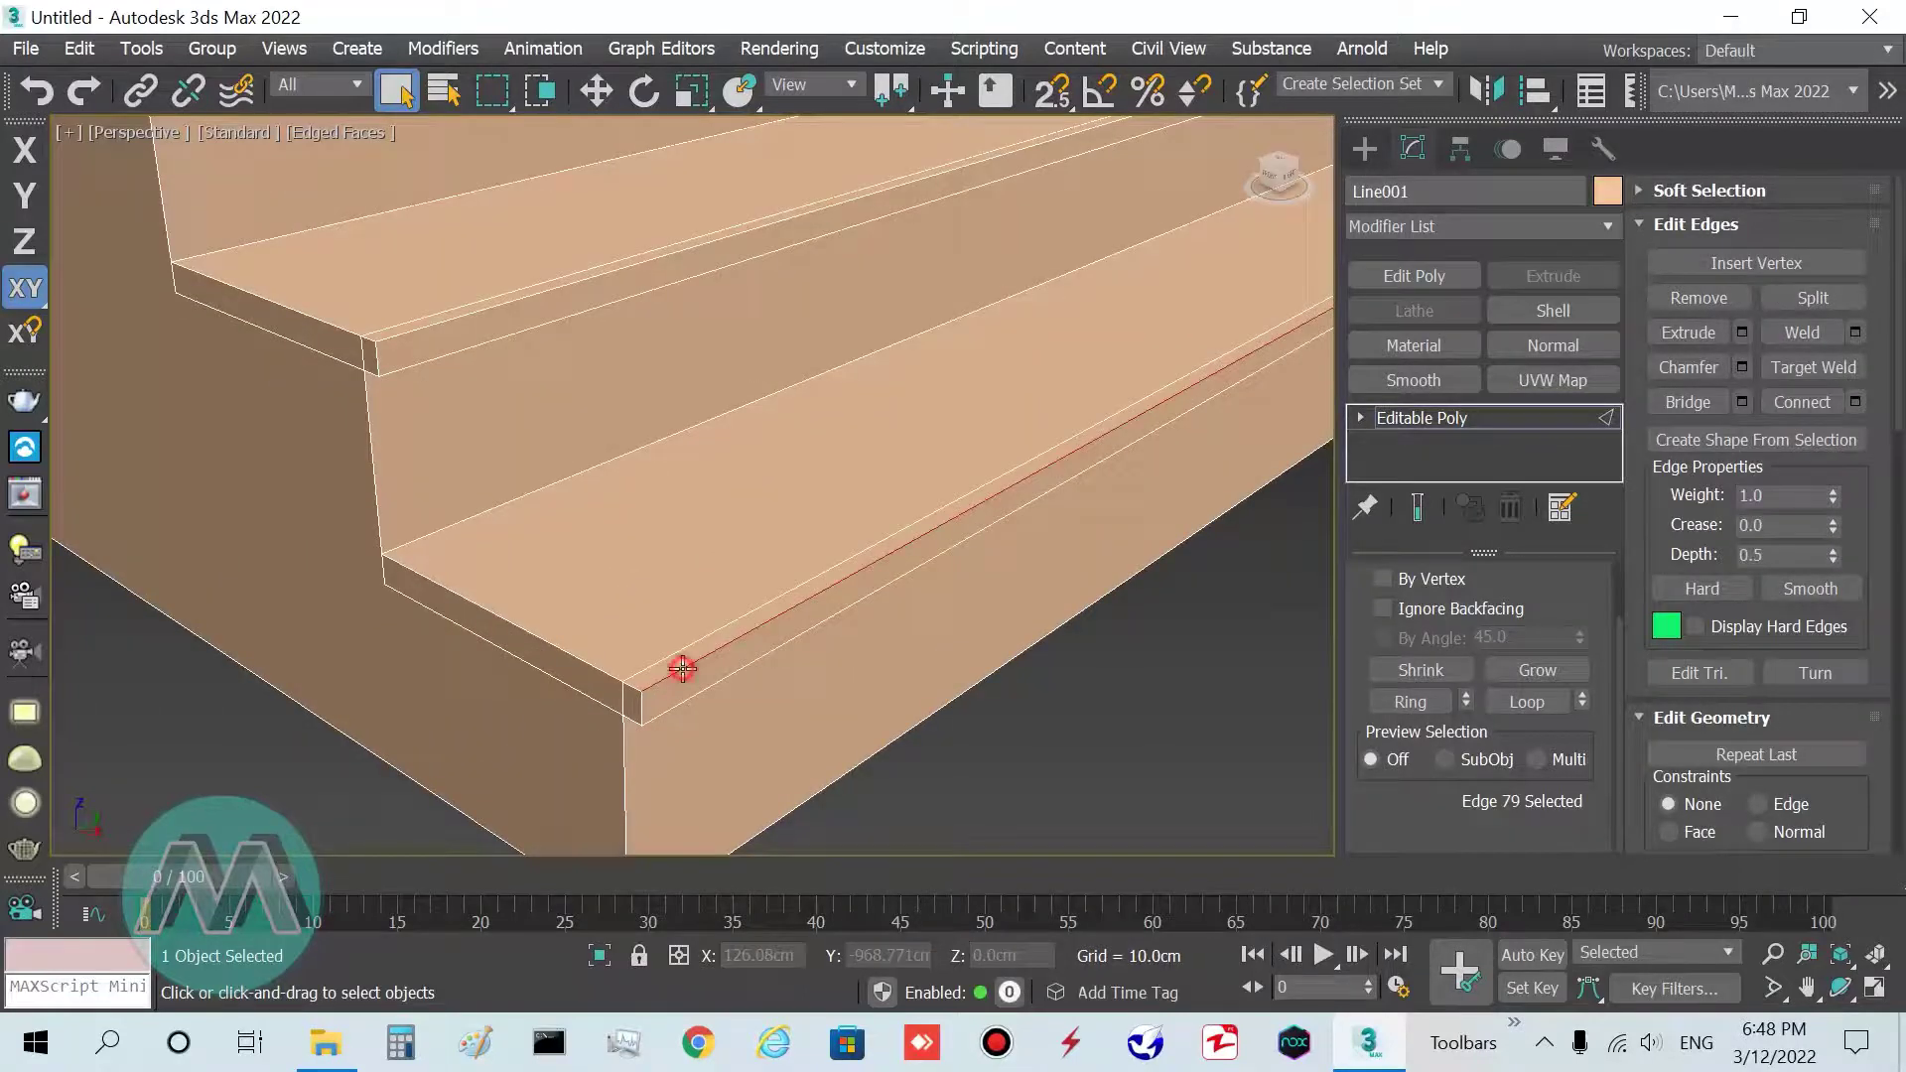
left_click(681, 667)
left_click(490, 311, "ctrl")
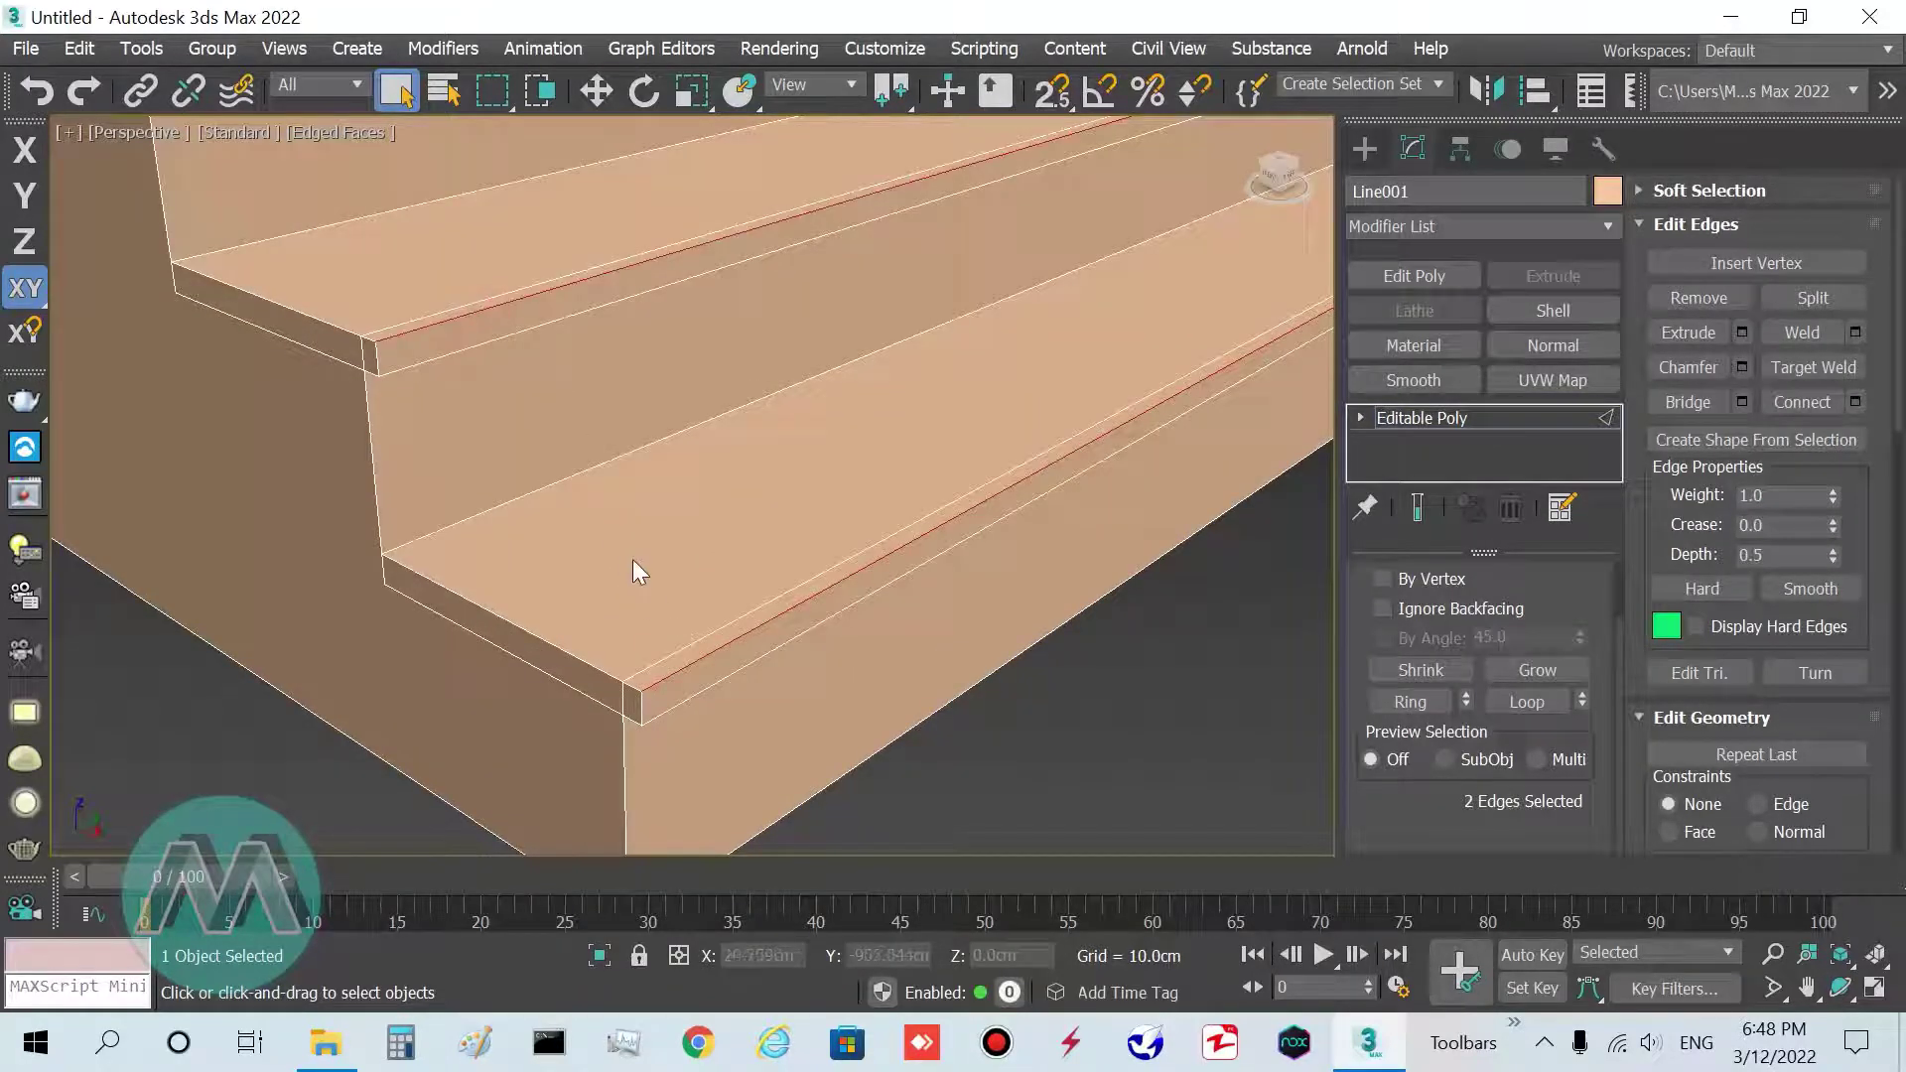
scroll(633, 563, "down", 5)
scroll(645, 596, "up", 6)
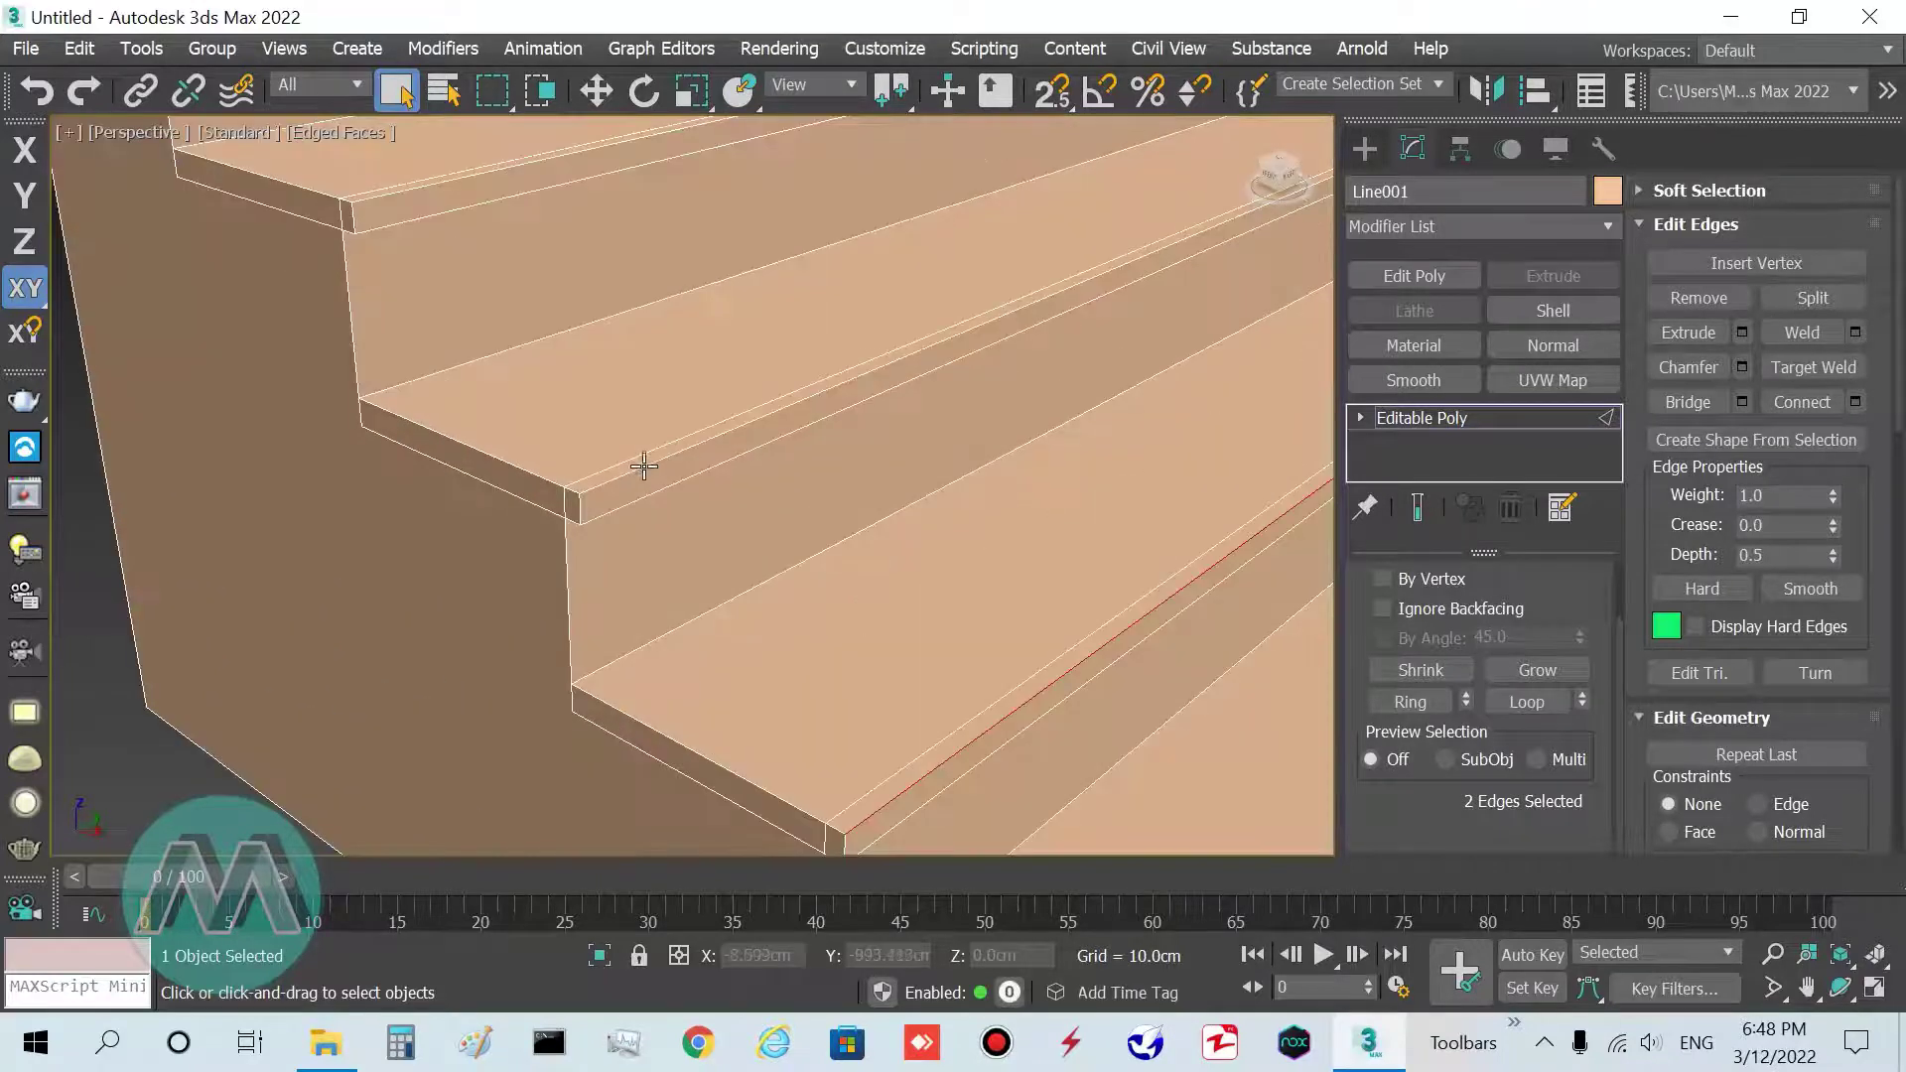
left_click(638, 462, "ctrl")
scroll(650, 590, "up", 2)
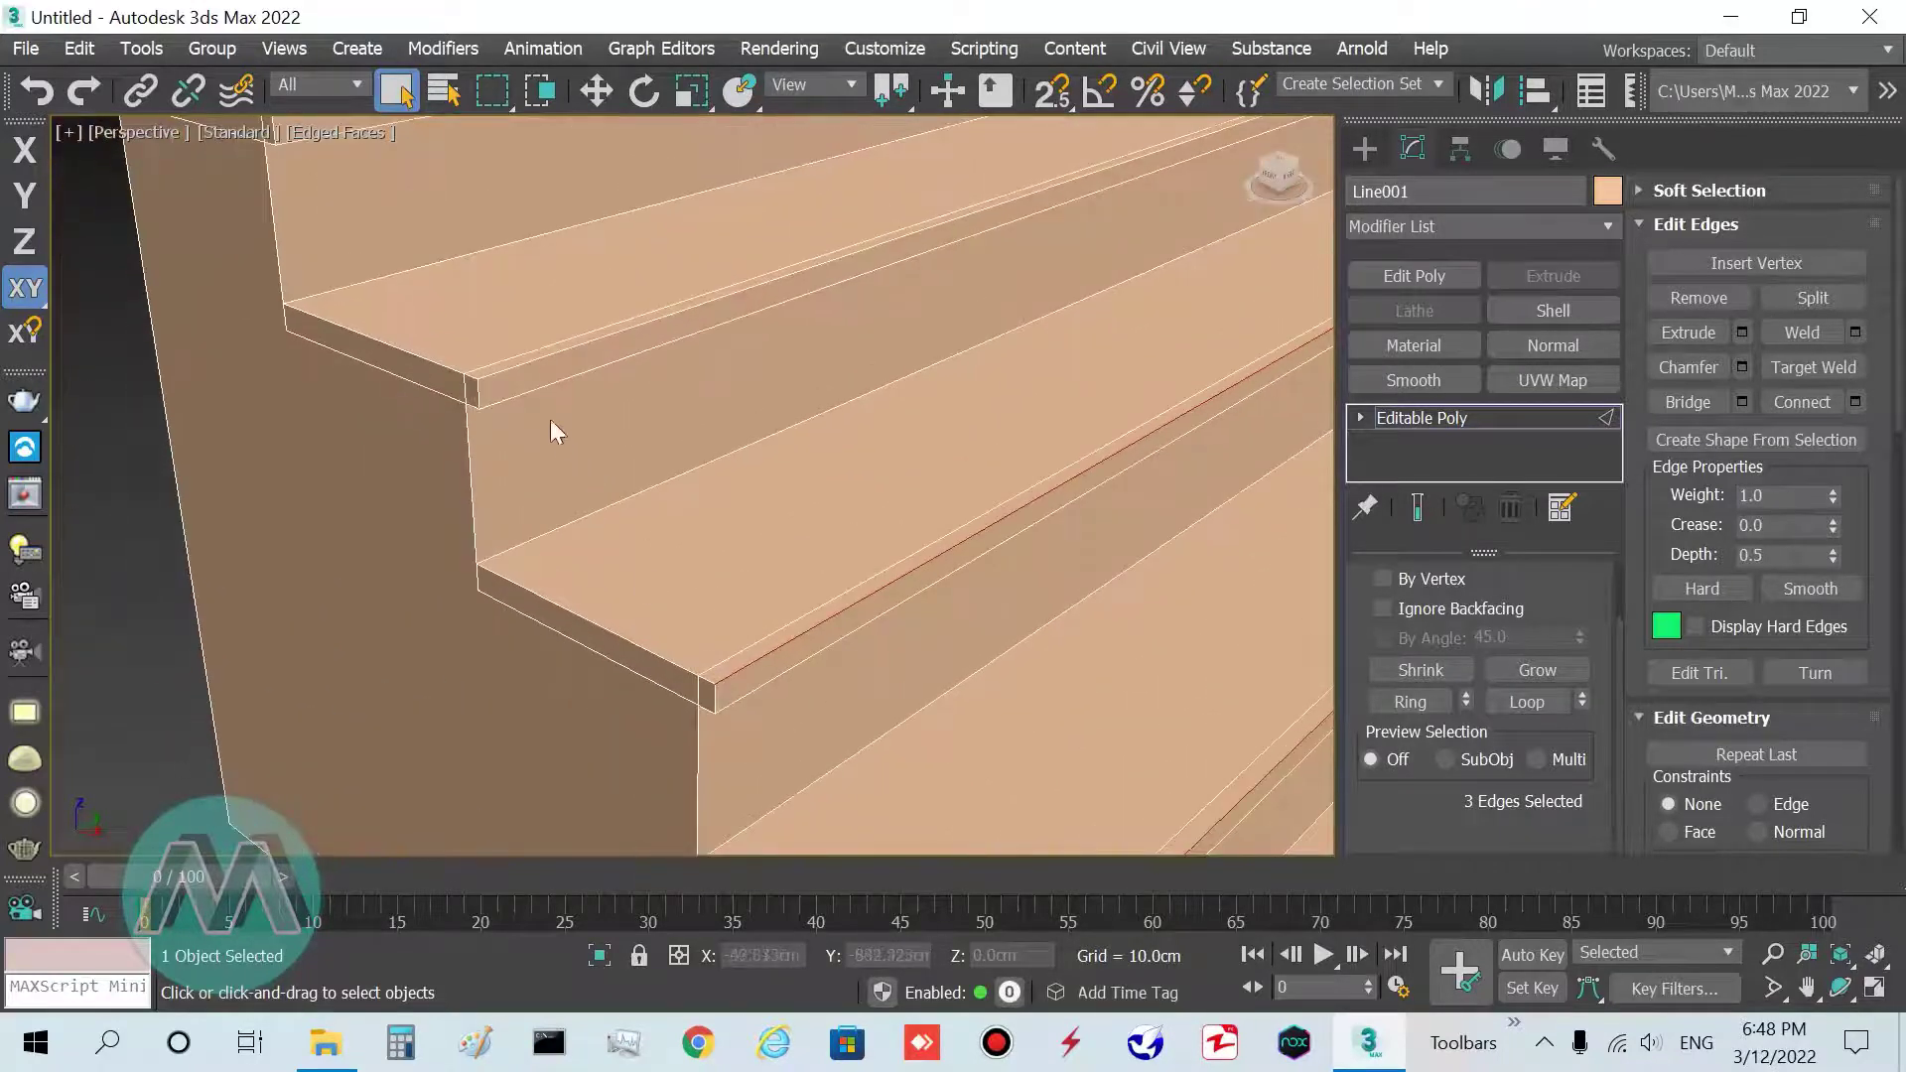
left_click(539, 362, "ctrl")
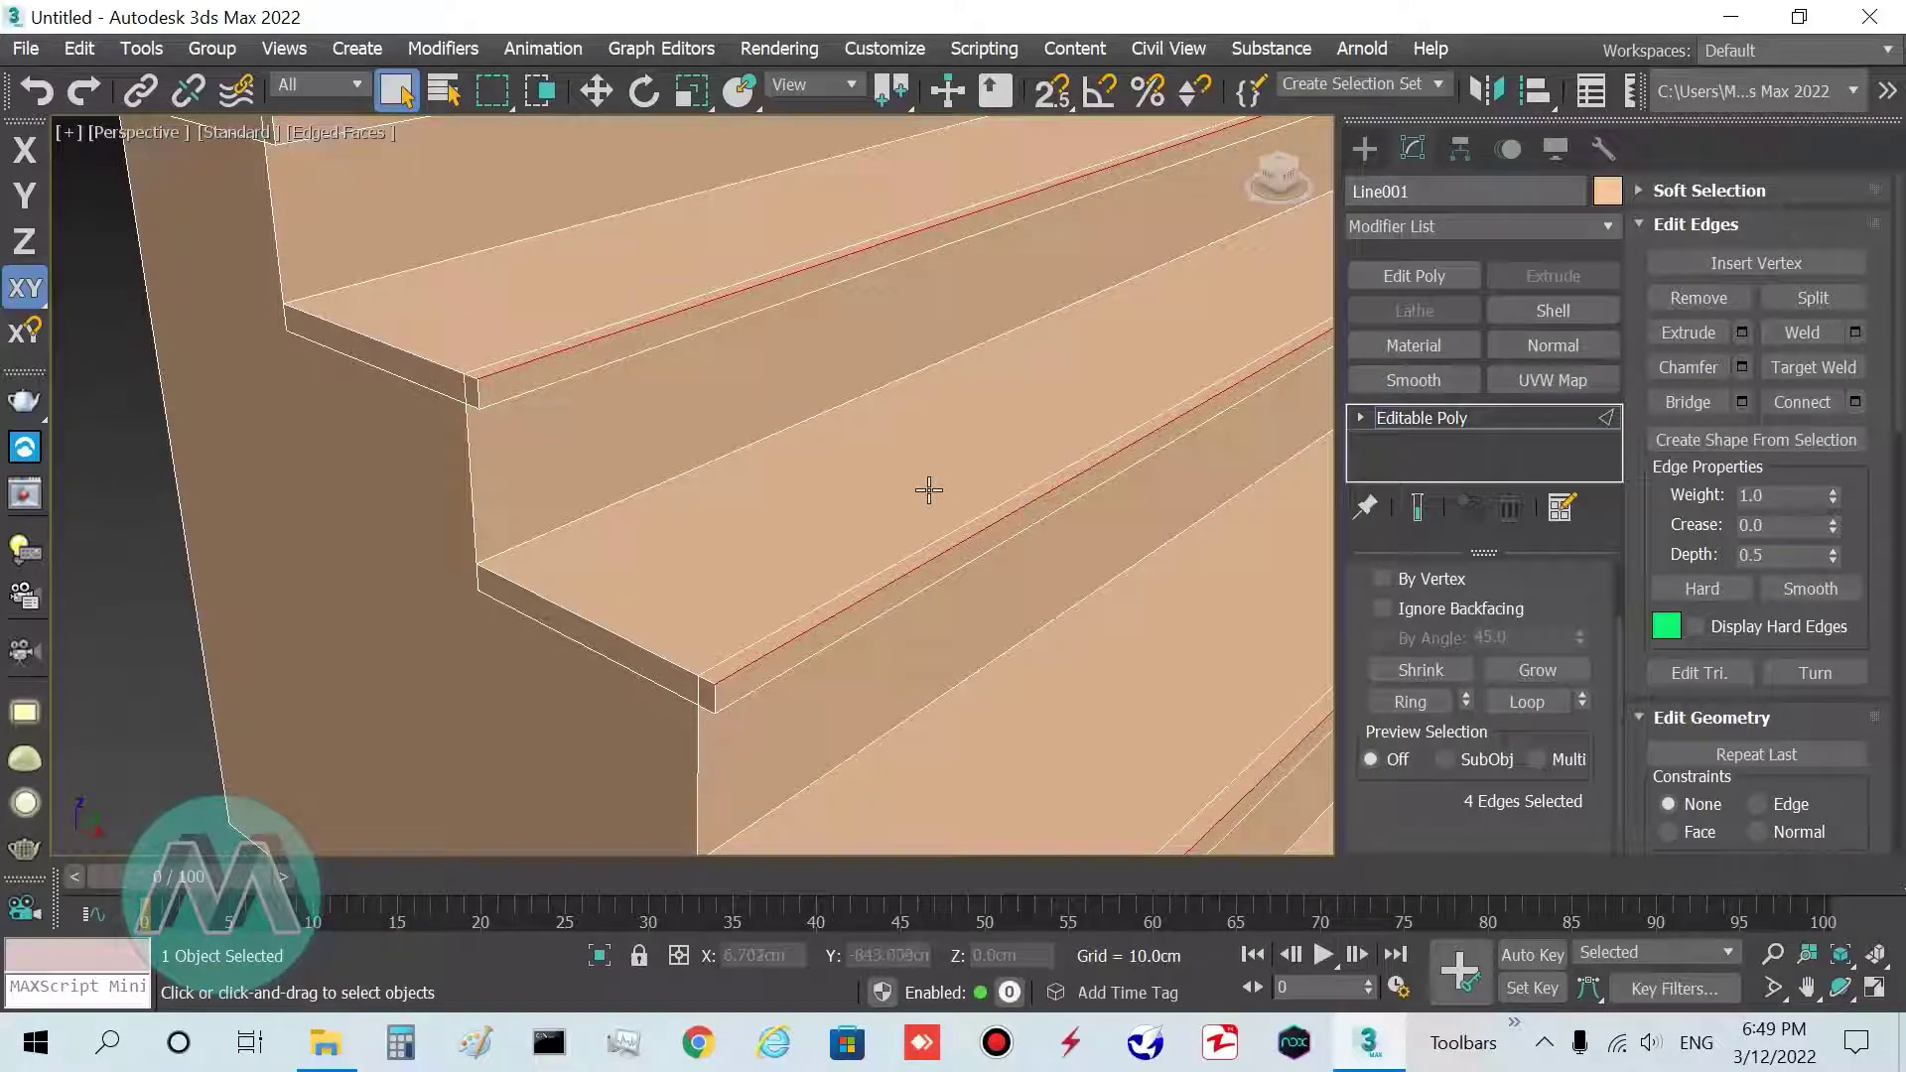
Chamfer the four selected nosing edges by 1 cm with 3 segments and clear the edge selection
left_click(1742, 367)
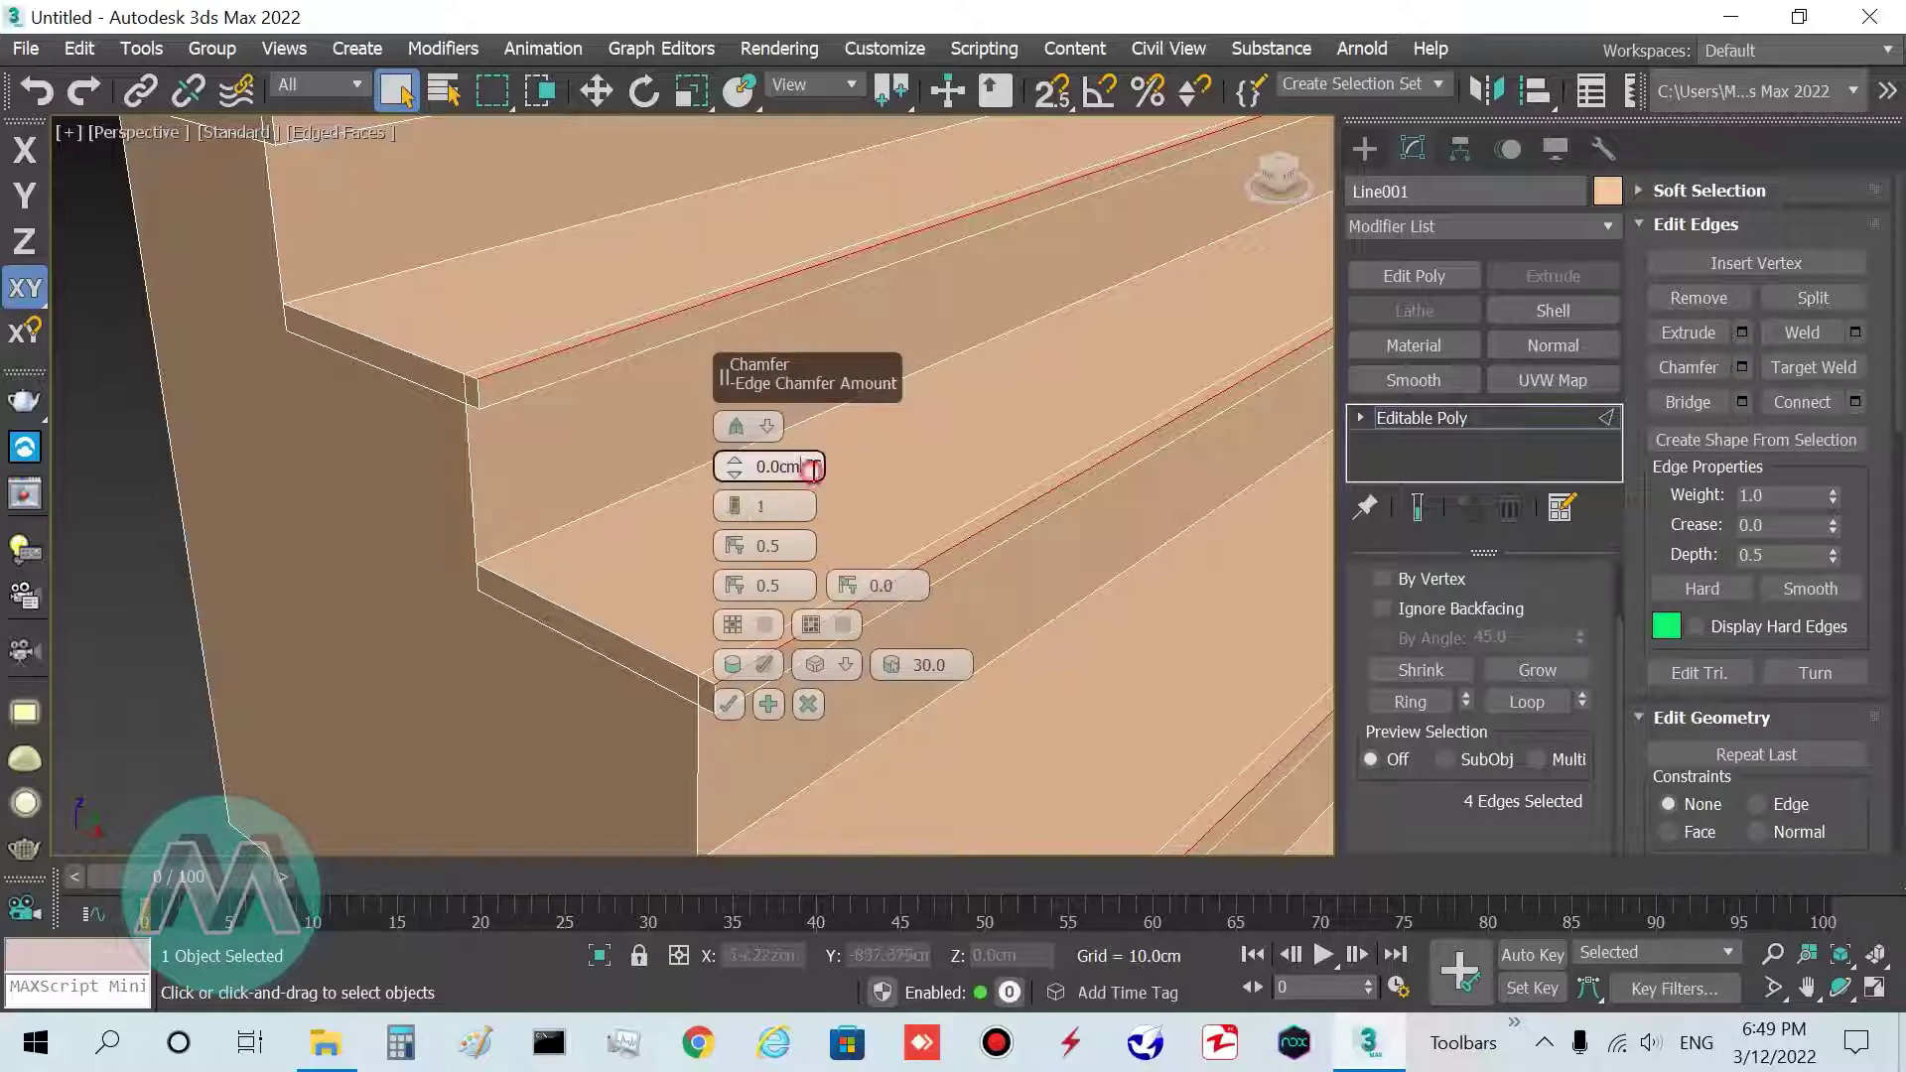
double_click(811, 469)
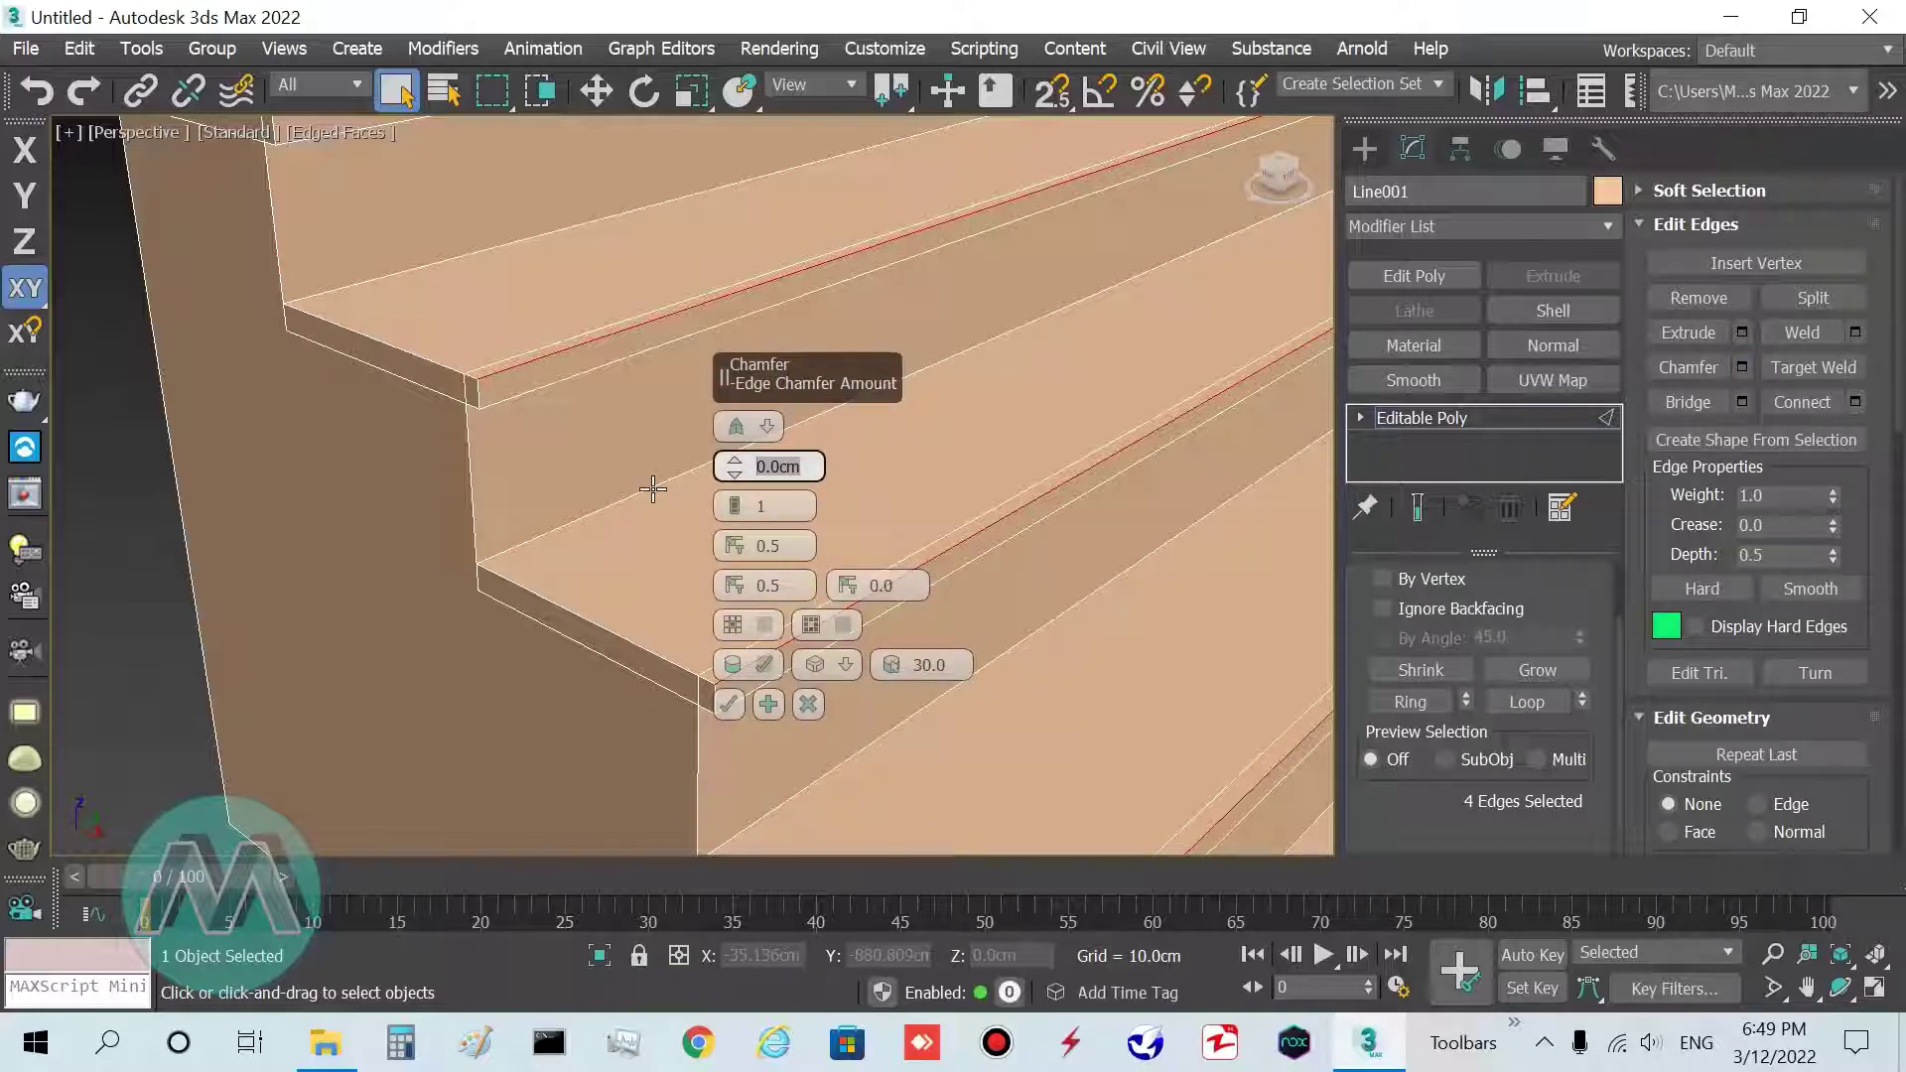
type("1")
key("Return")
left_click(792, 507)
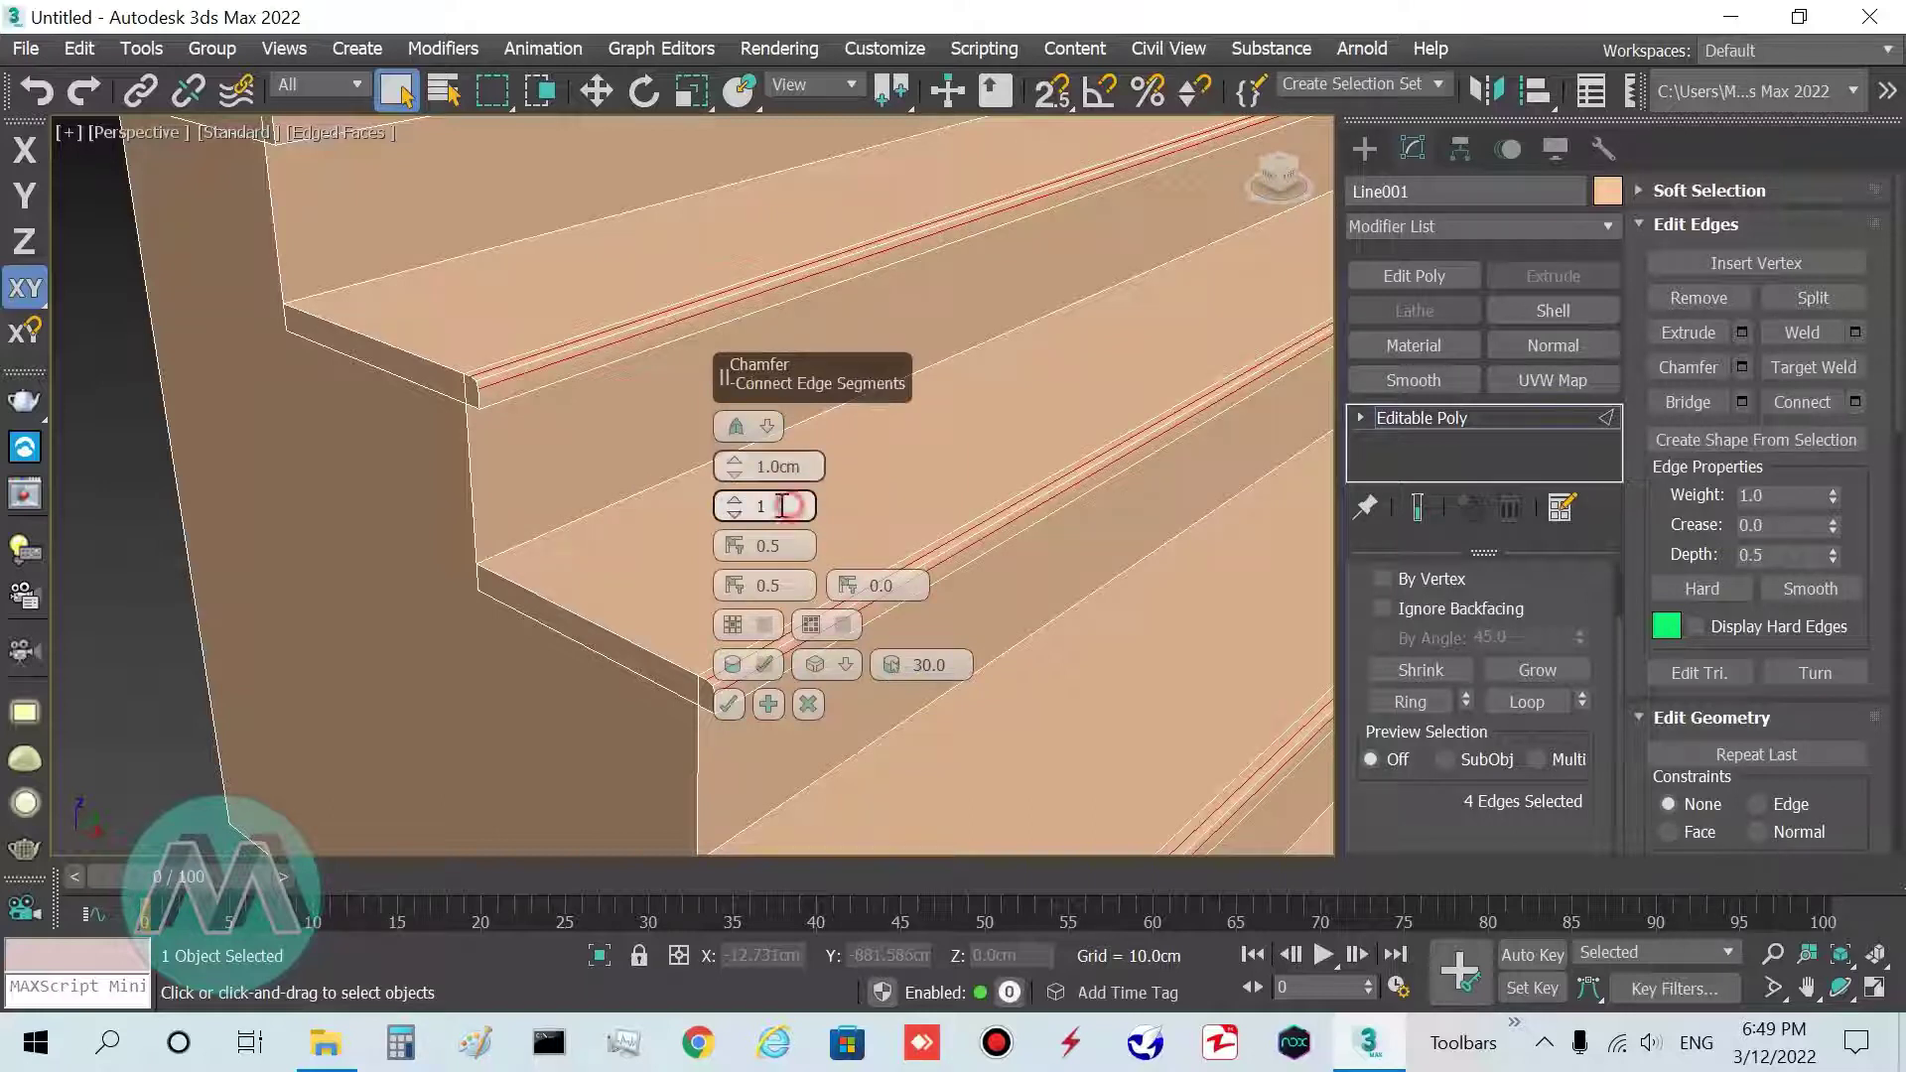
left_click(734, 502)
left_click(735, 500)
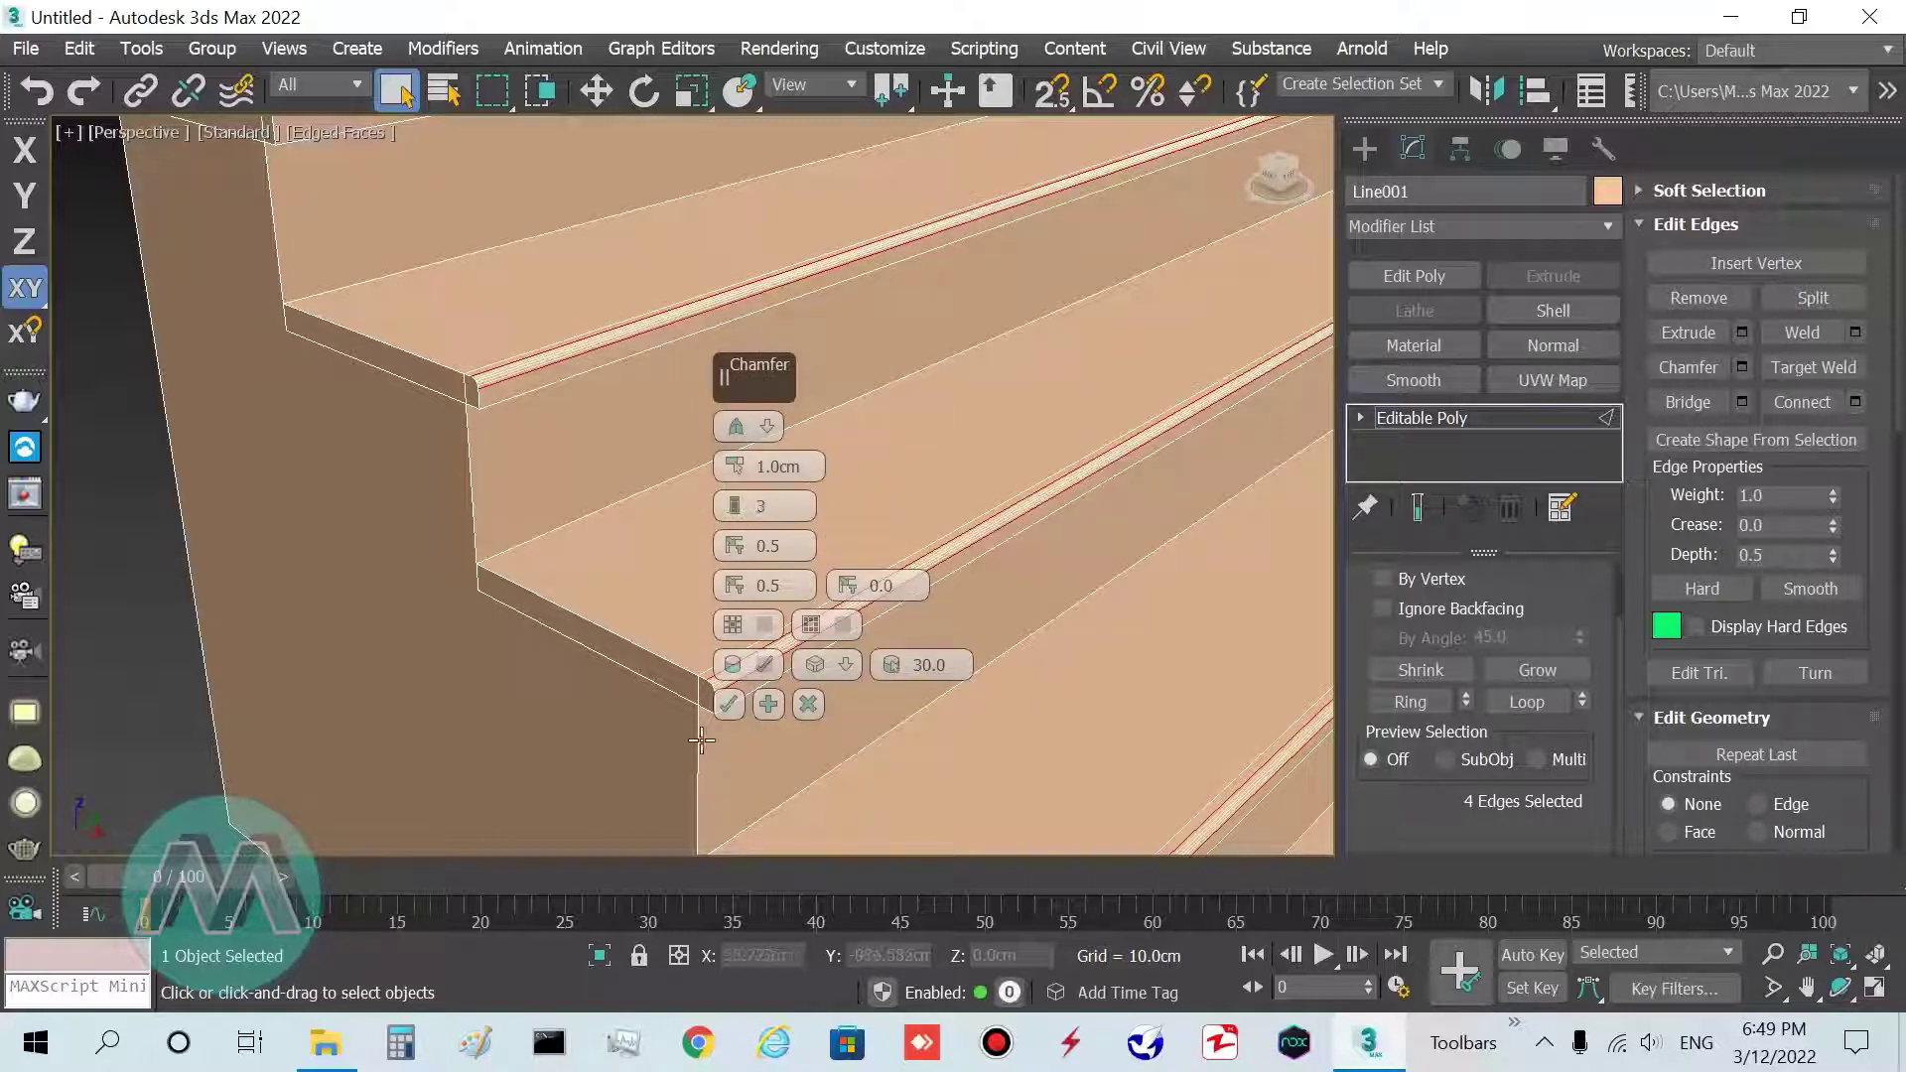
left_click(729, 701)
scroll(671, 590, "down", 4)
scroll(670, 590, "down", 5)
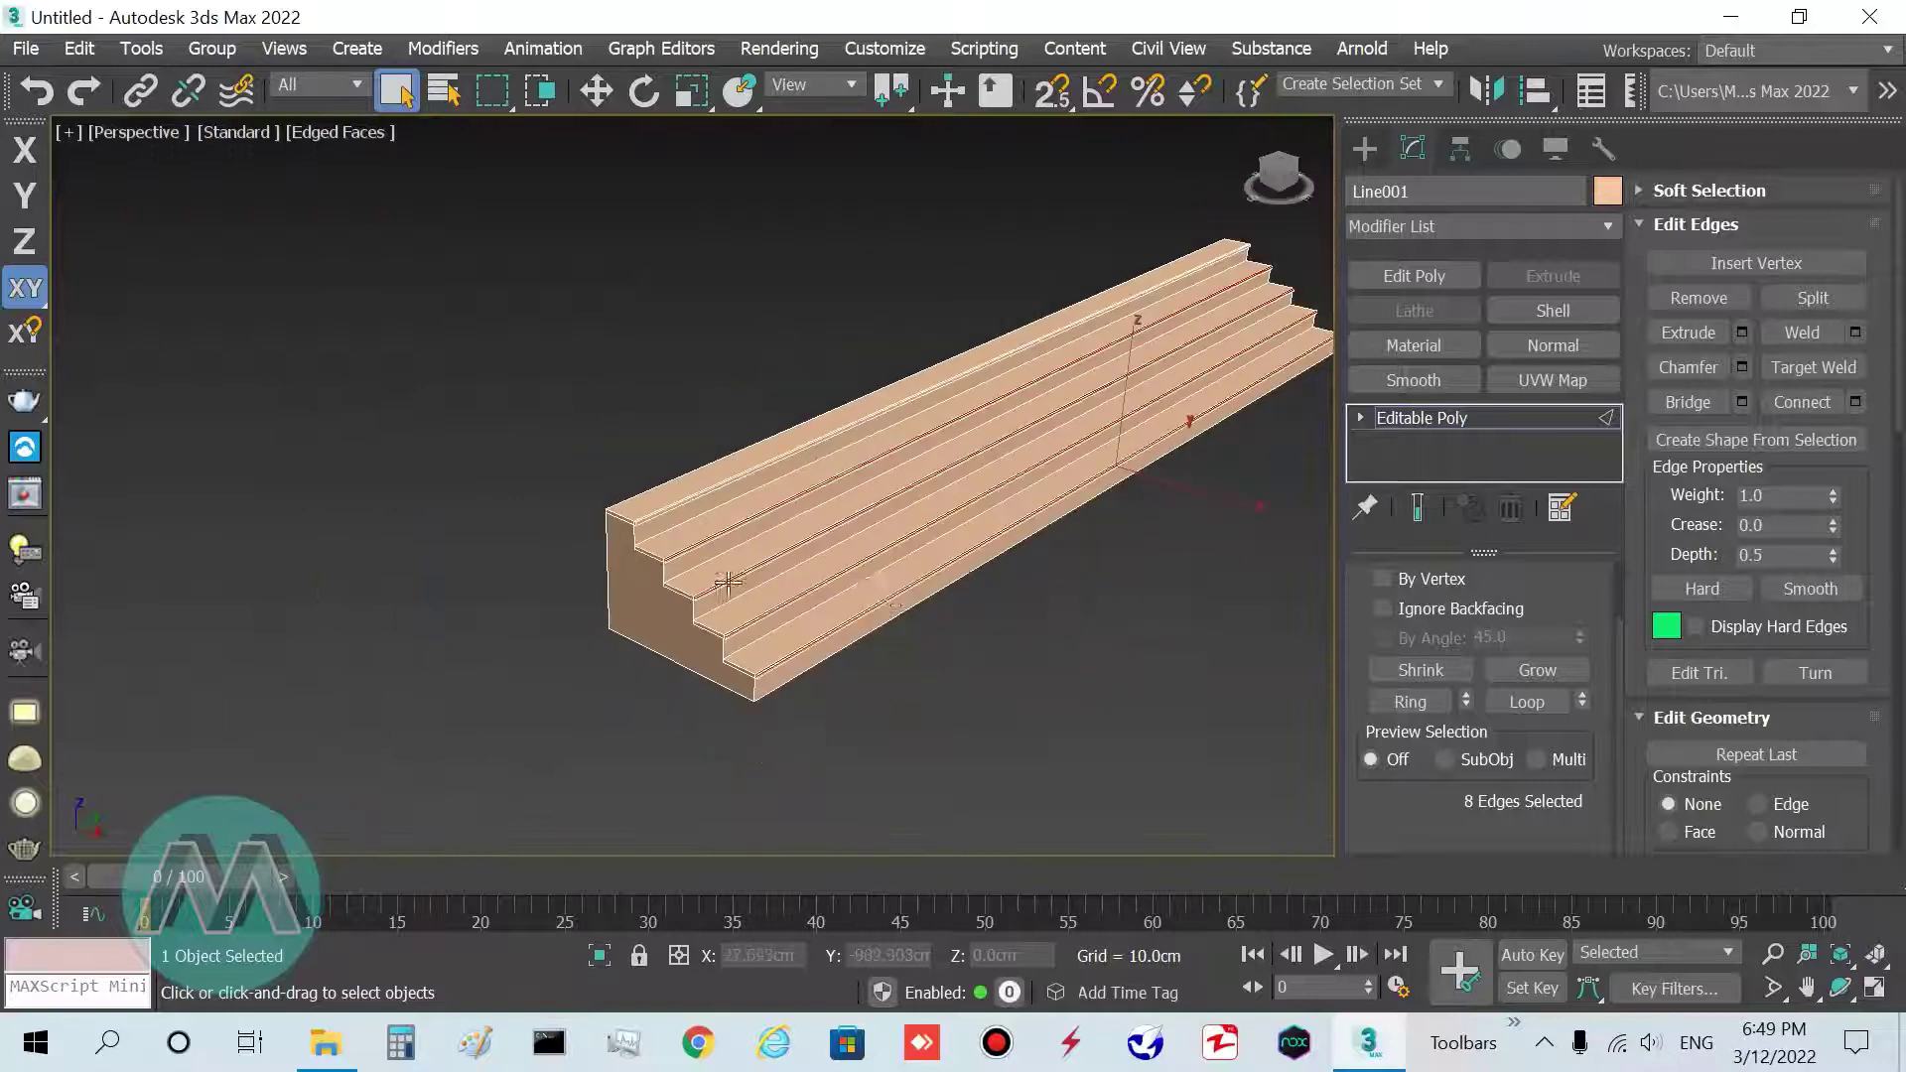
middle_click_drag(942, 585, 645, 684)
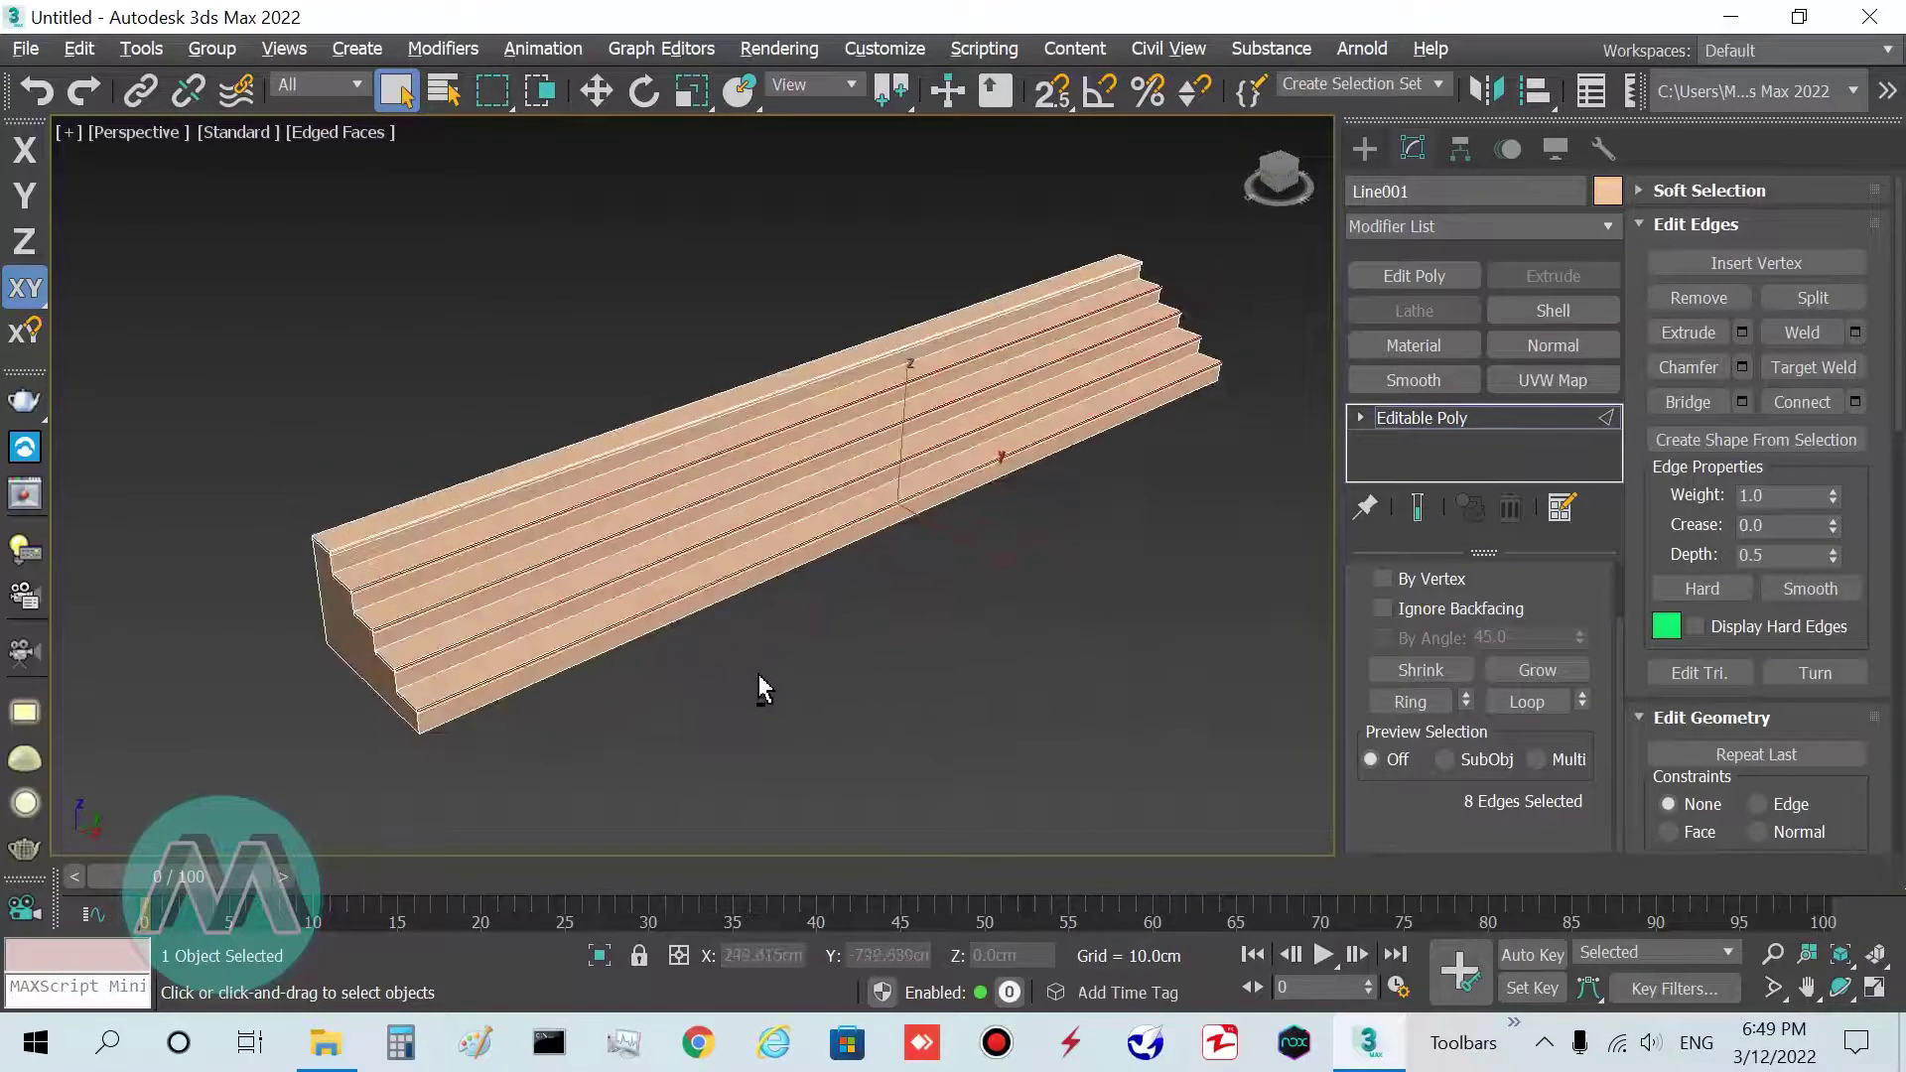
mouse_move(859, 623)
middle_mouse_down()
mouse_move(820, 604)
mouse_move(859, 643)
middle_mouse_up()
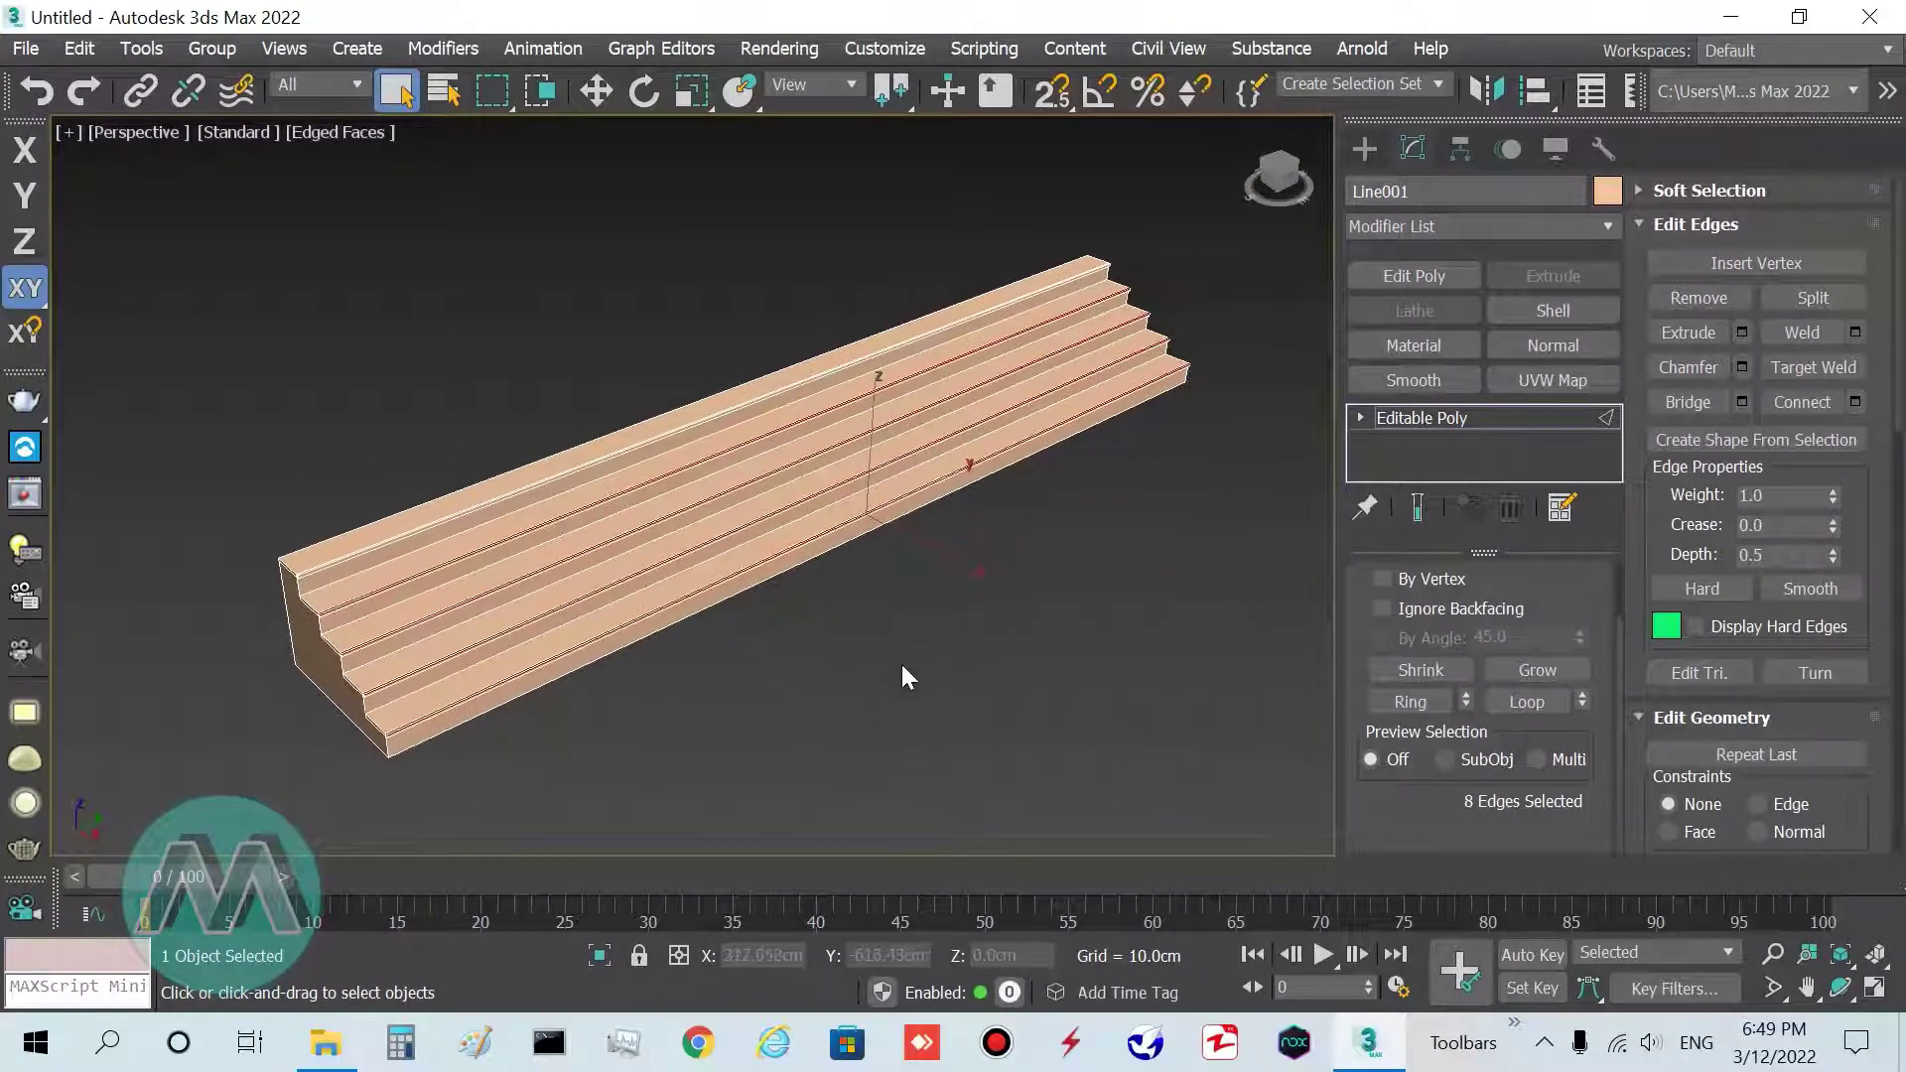
left_click(896, 658)
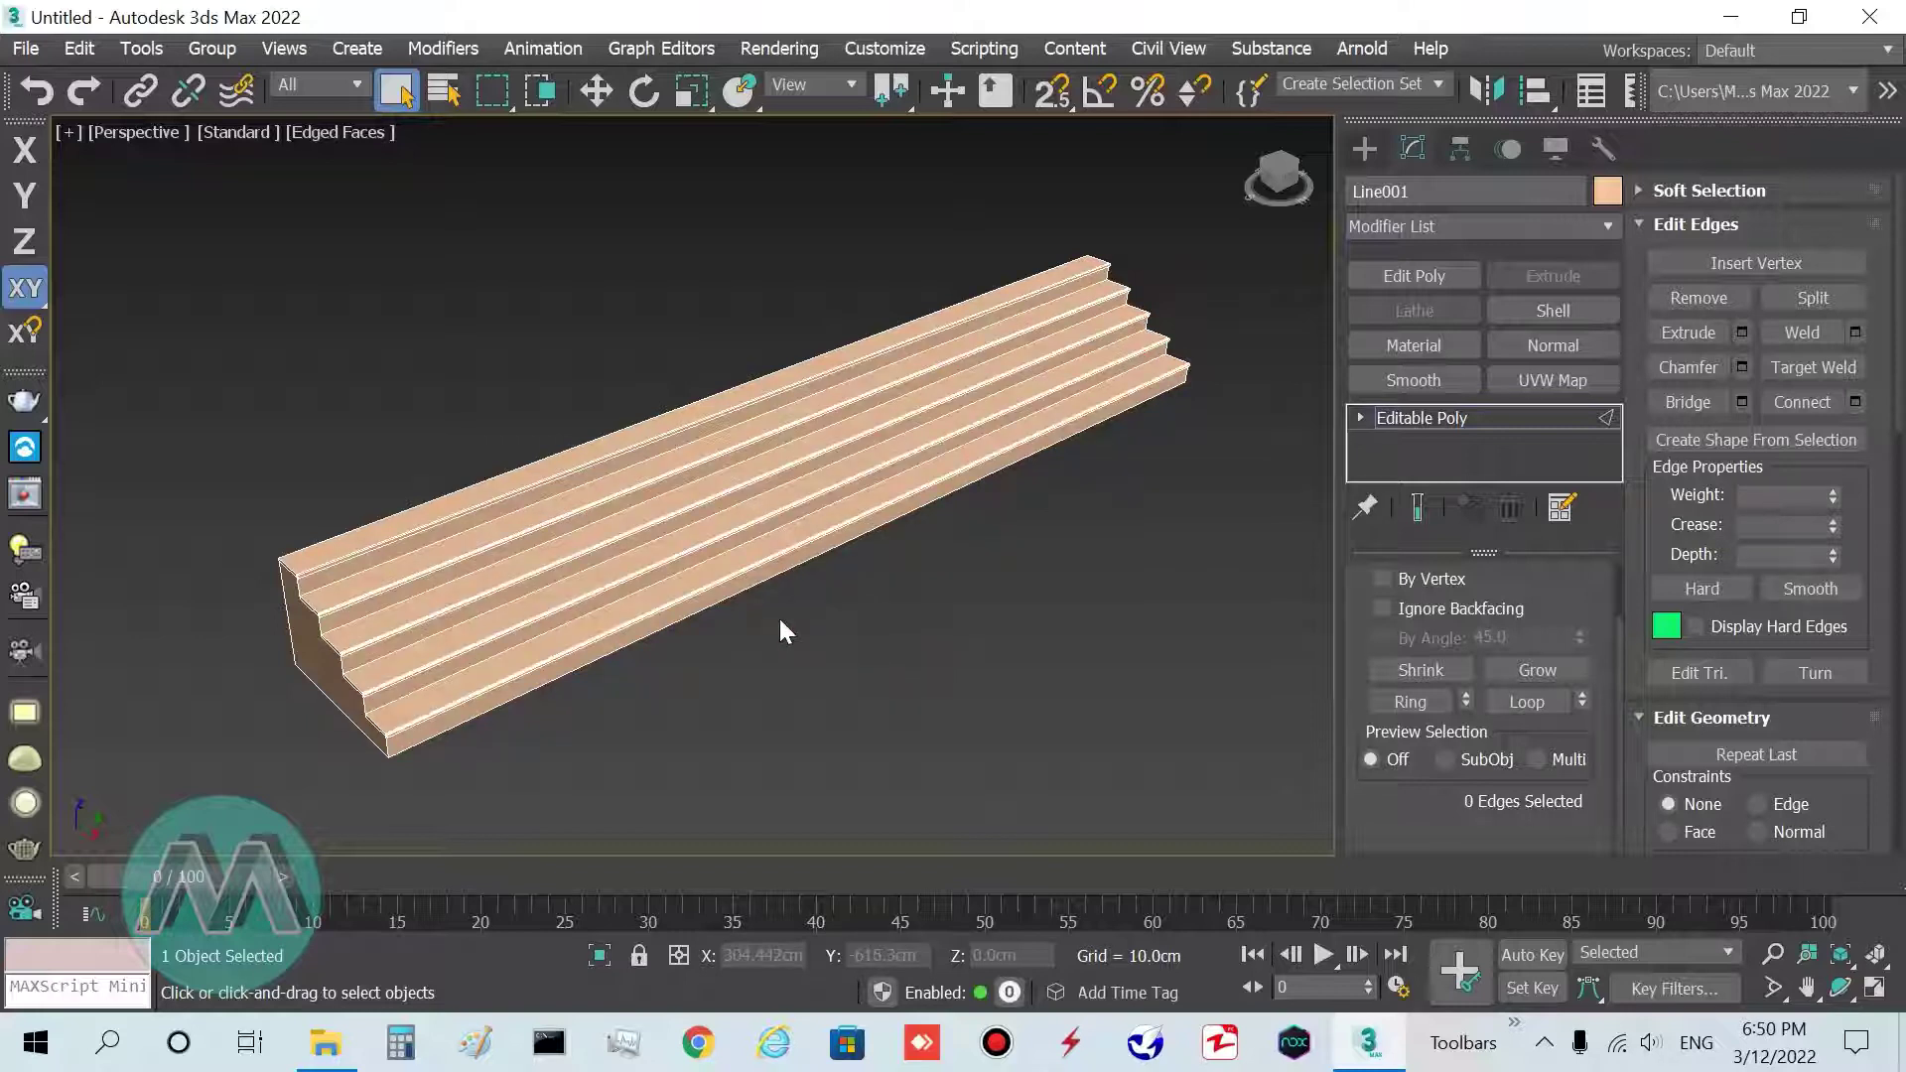
Chamfer the topmost tread's upper front edge by 1 cm with 3 segments and clear the edge selection
scroll(347, 526, "up", 5)
scroll(344, 512, "down", 7)
scroll(343, 511, "up", 5)
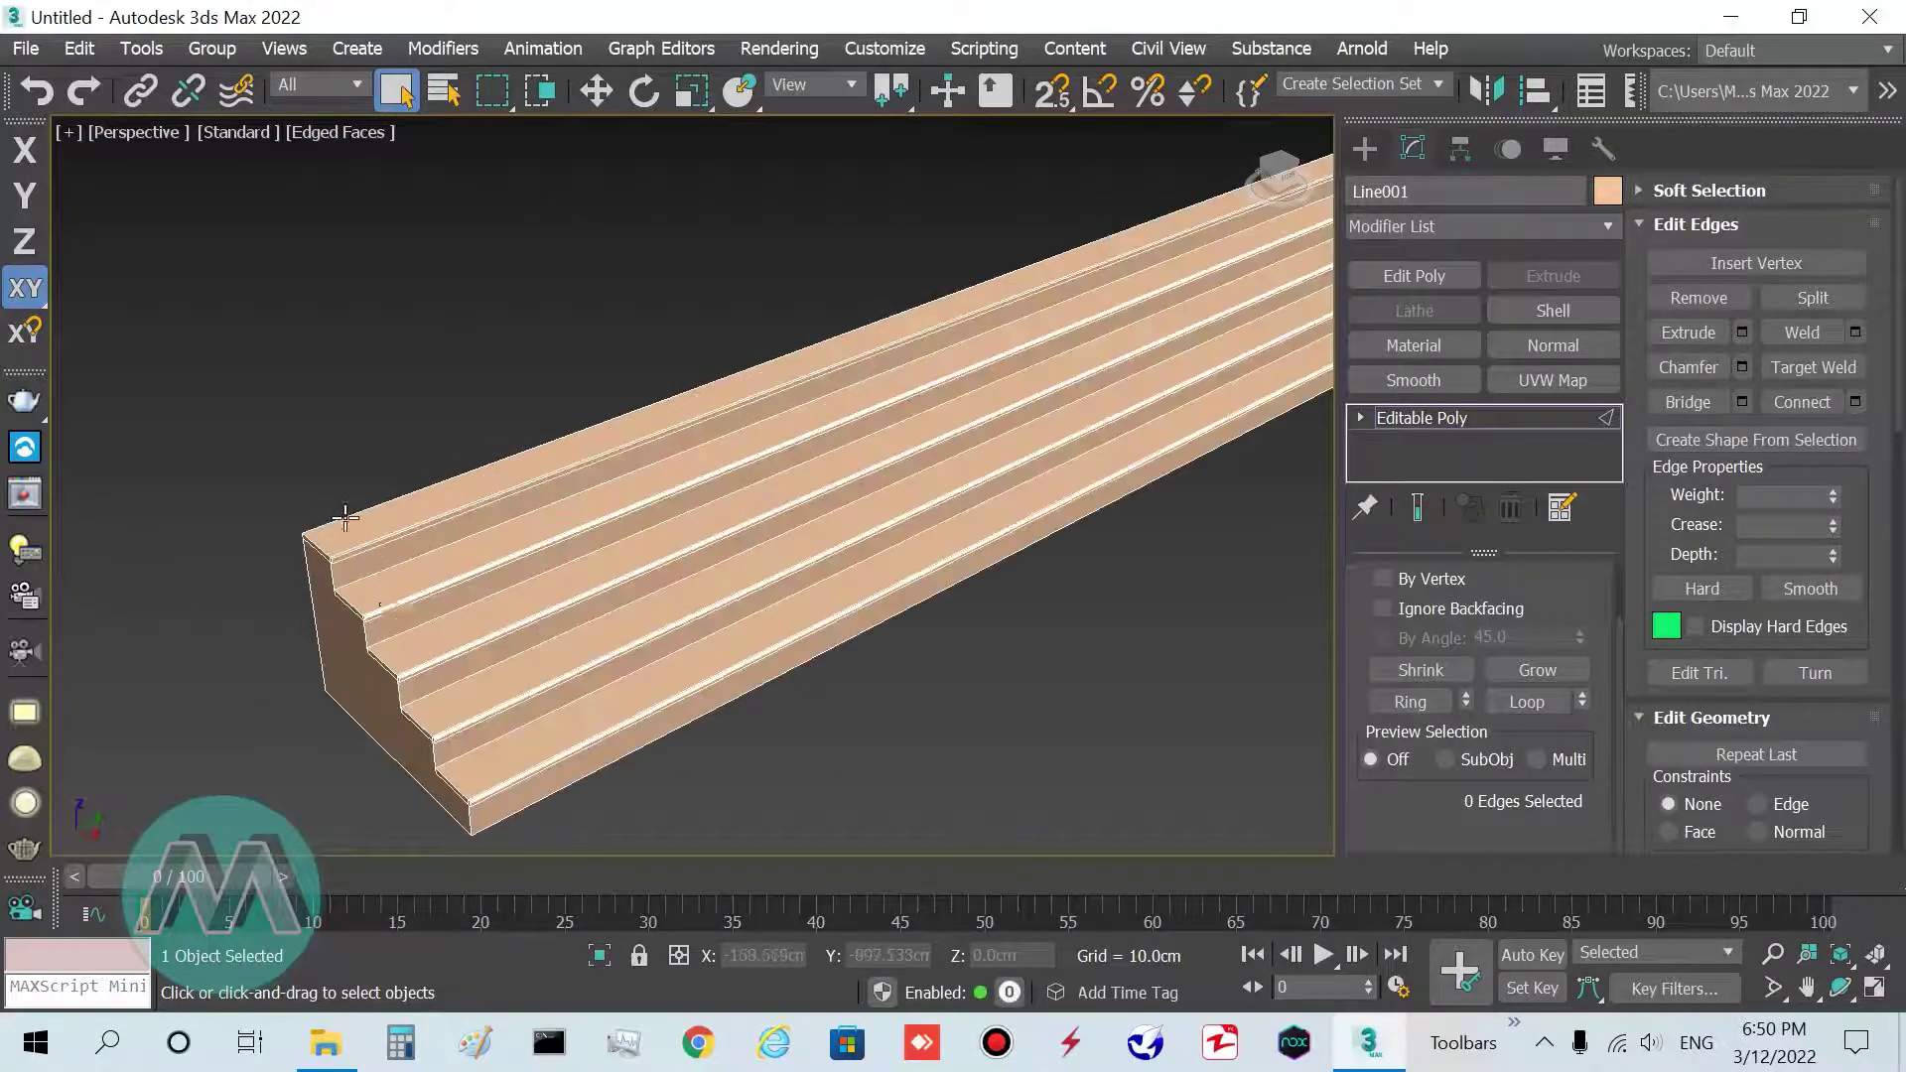
mouse_move(402, 605)
middle_mouse_down("alt")
mouse_move(451, 604)
mouse_move(425, 565)
mouse_move(436, 589)
middle_mouse_up("alt")
scroll(456, 586, "up", 5)
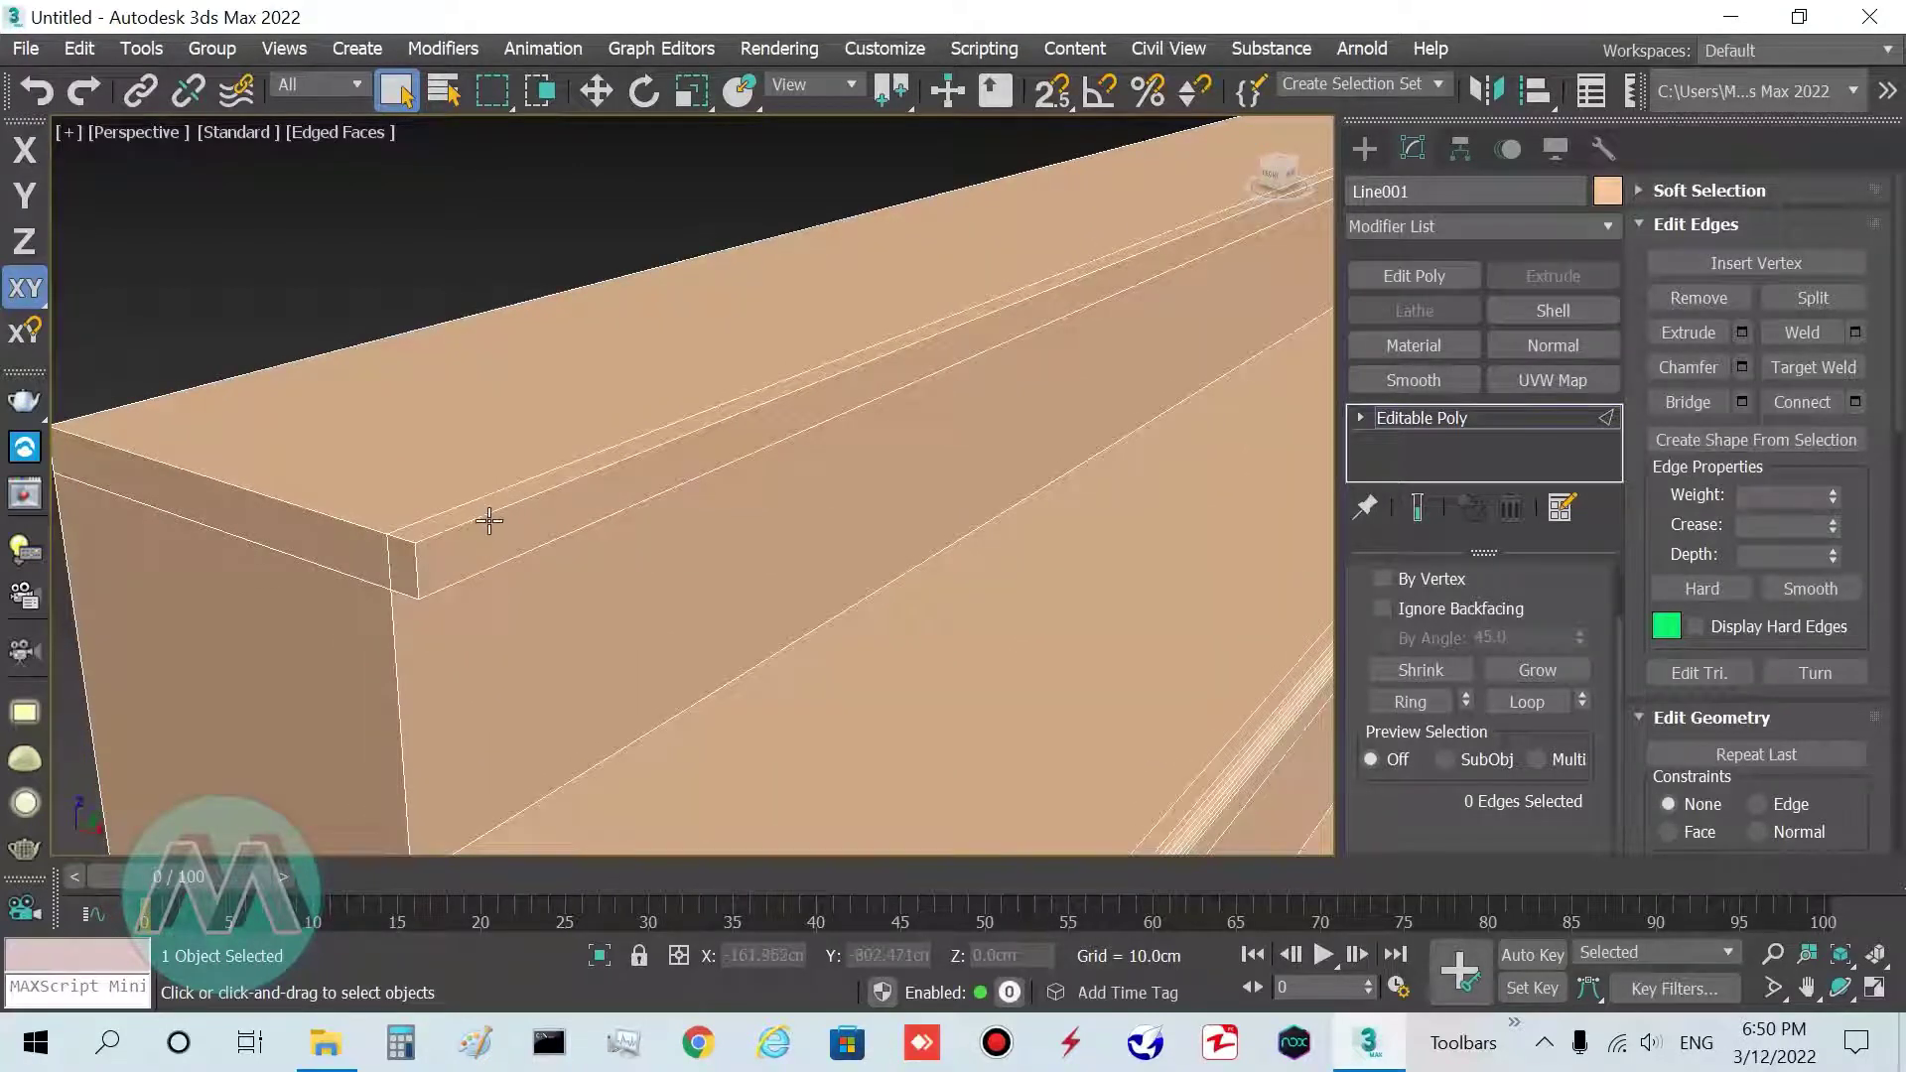
scroll(556, 591, "down", 2)
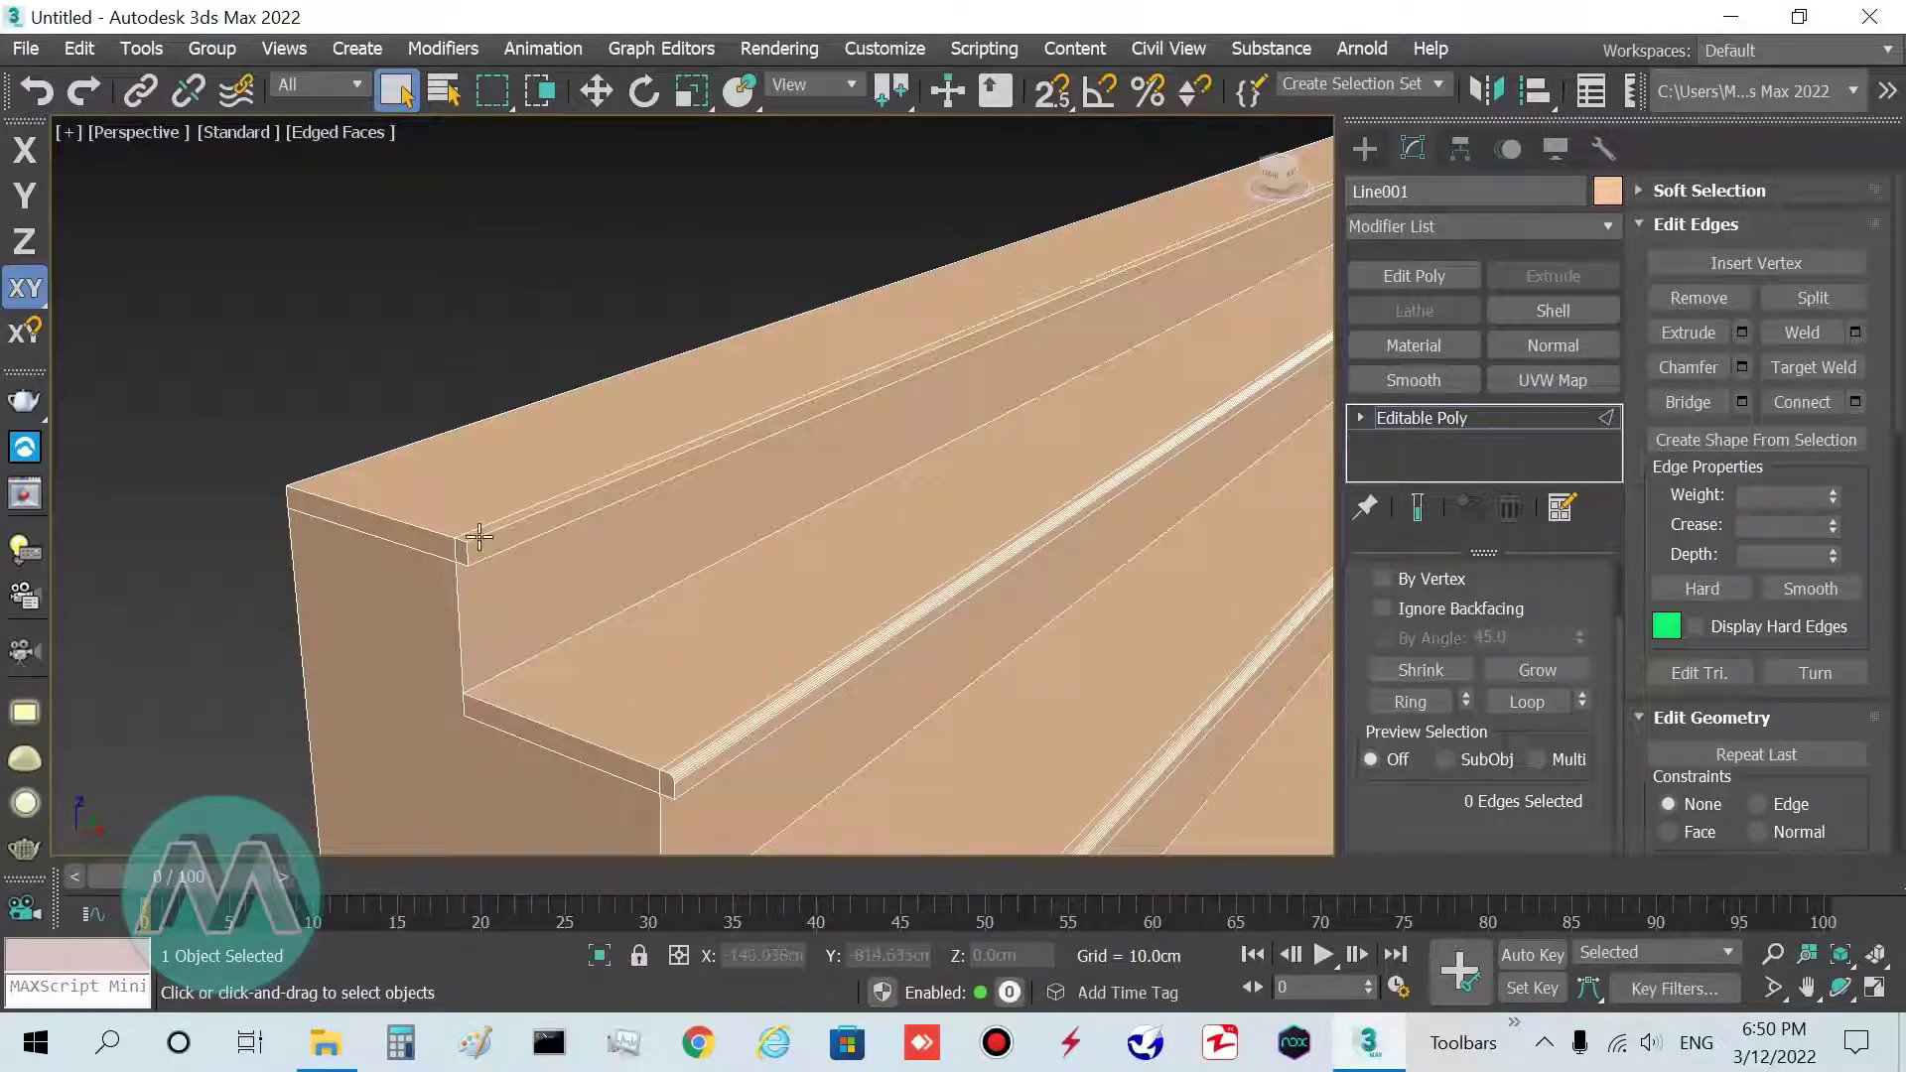
scroll(507, 558, "up", 2)
left_click(532, 550)
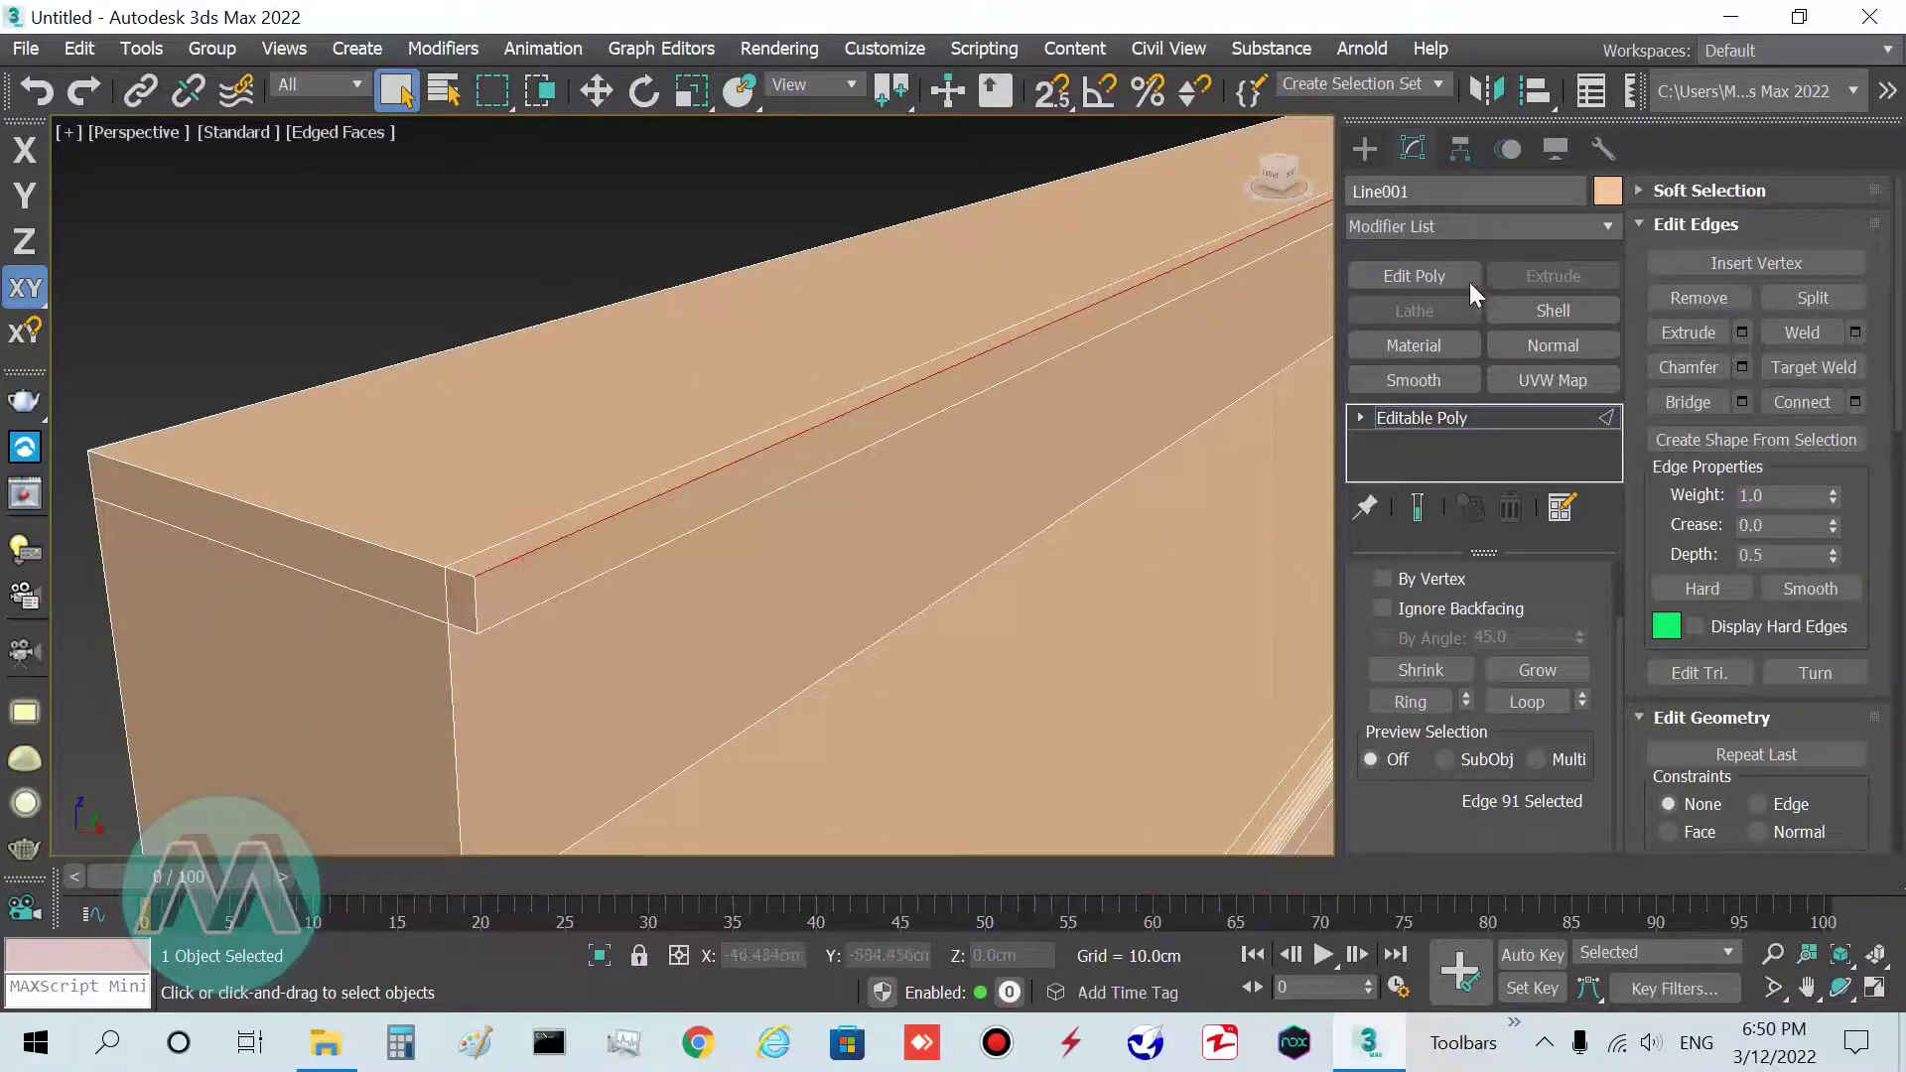
left_click(1741, 369)
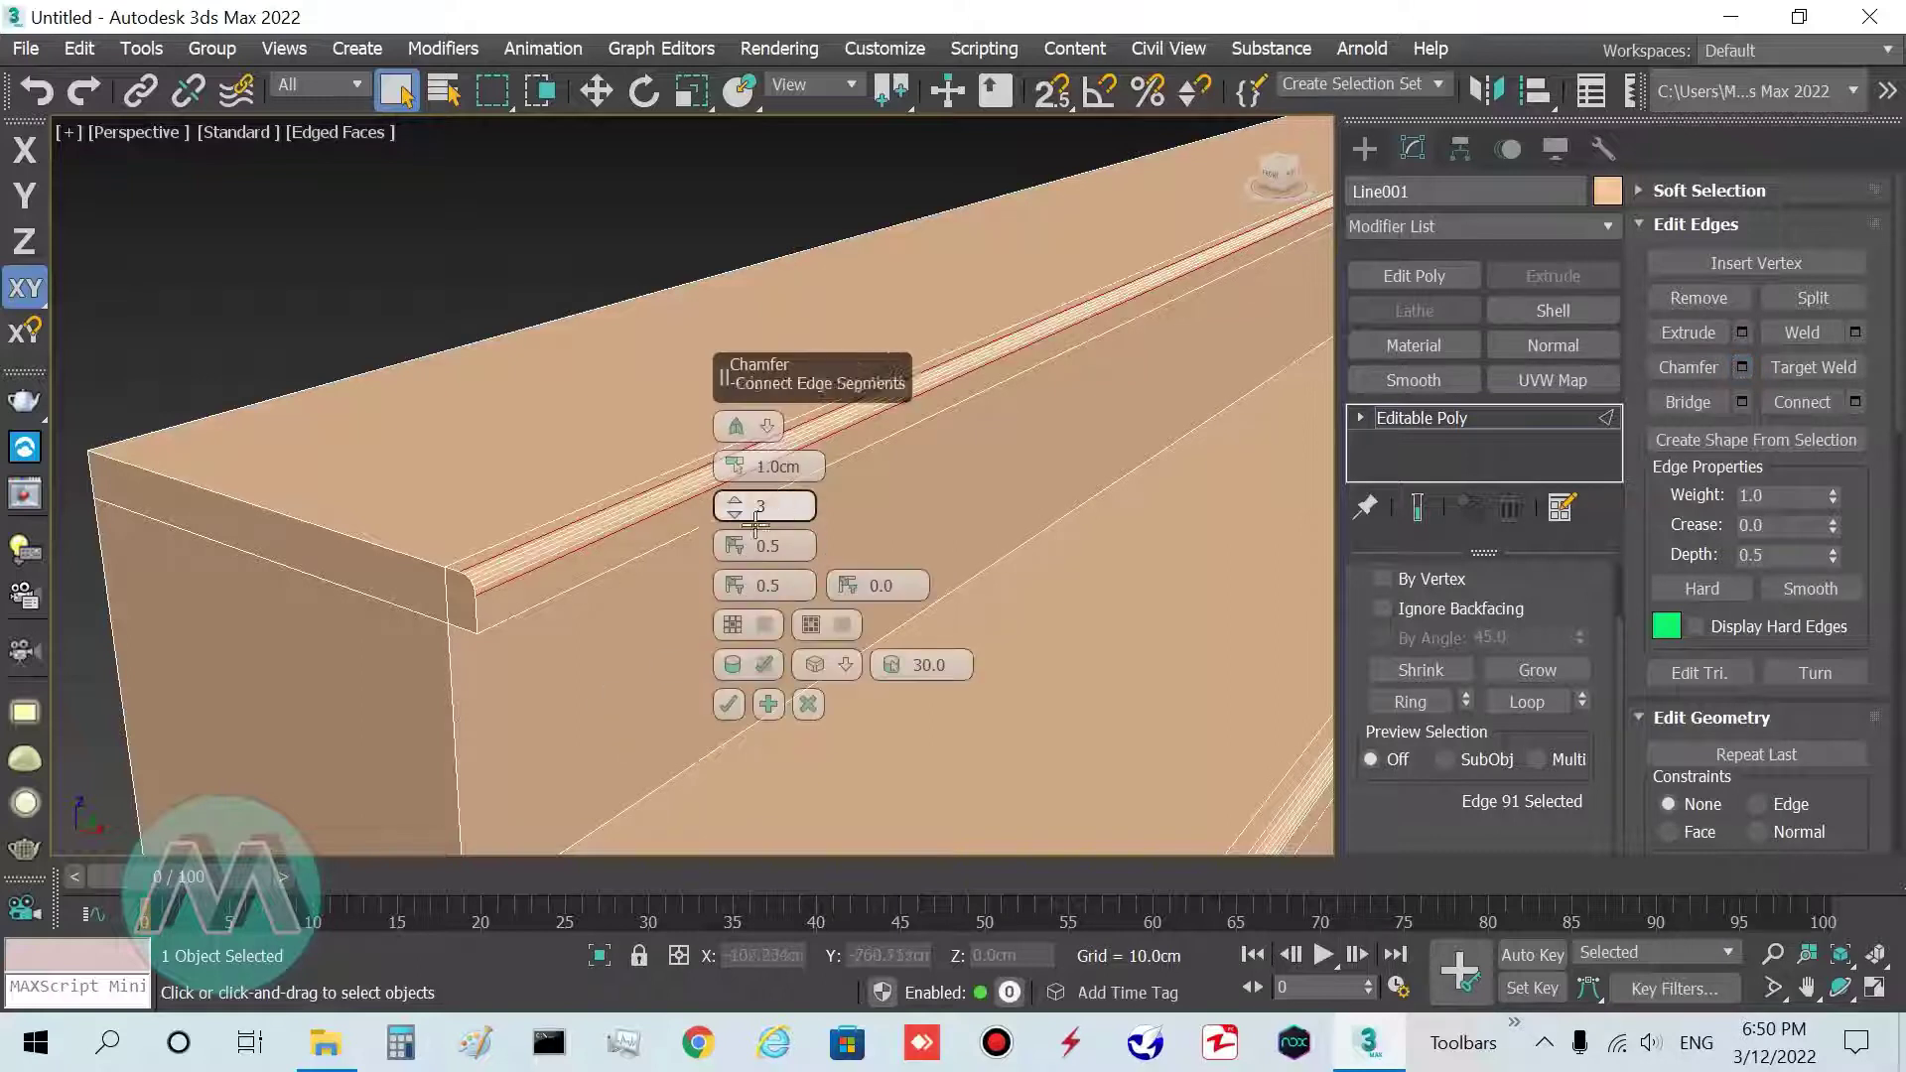
left_click(723, 704)
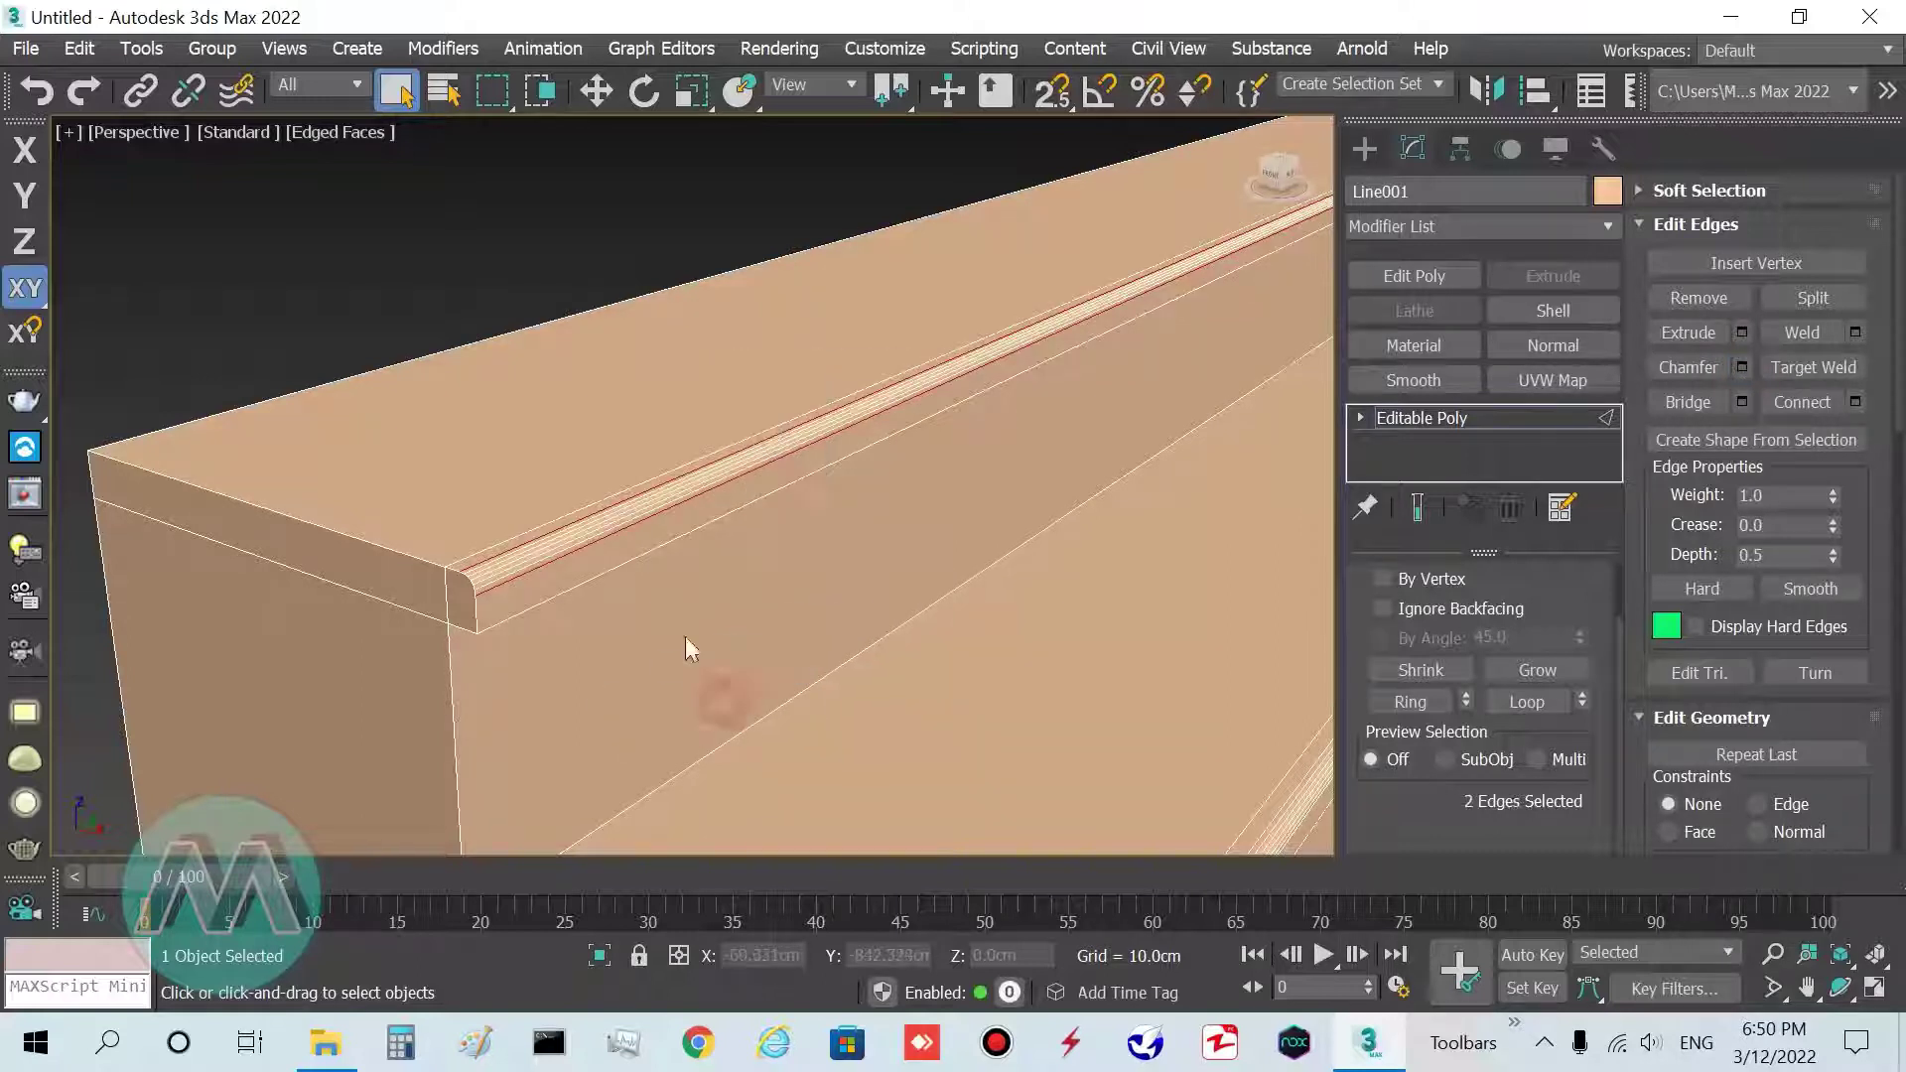
scroll(832, 546, "down", 5)
middle_click_drag(891, 567, 703, 548, "alt")
scroll(830, 591, "down", 4)
scroll(692, 508, "up", 3)
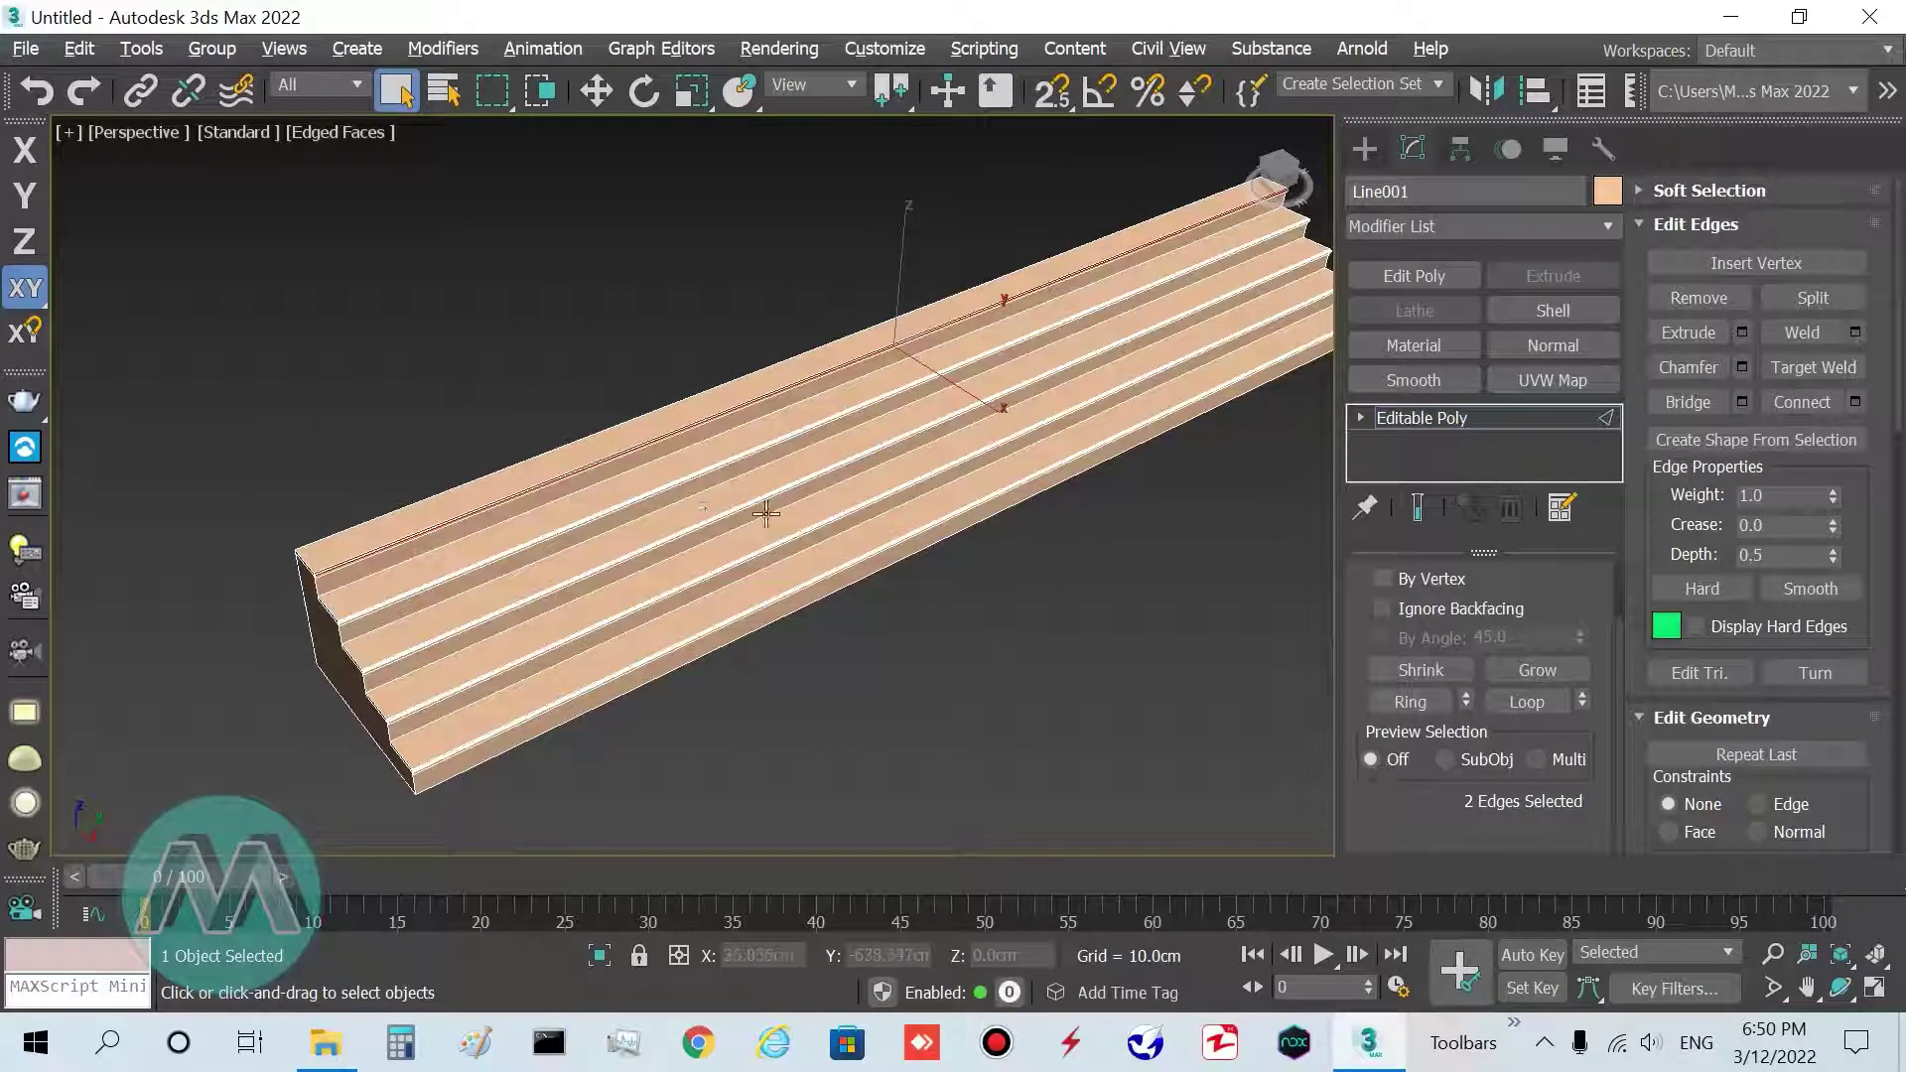
middle_click_drag(921, 683, 785, 659)
left_click(819, 677)
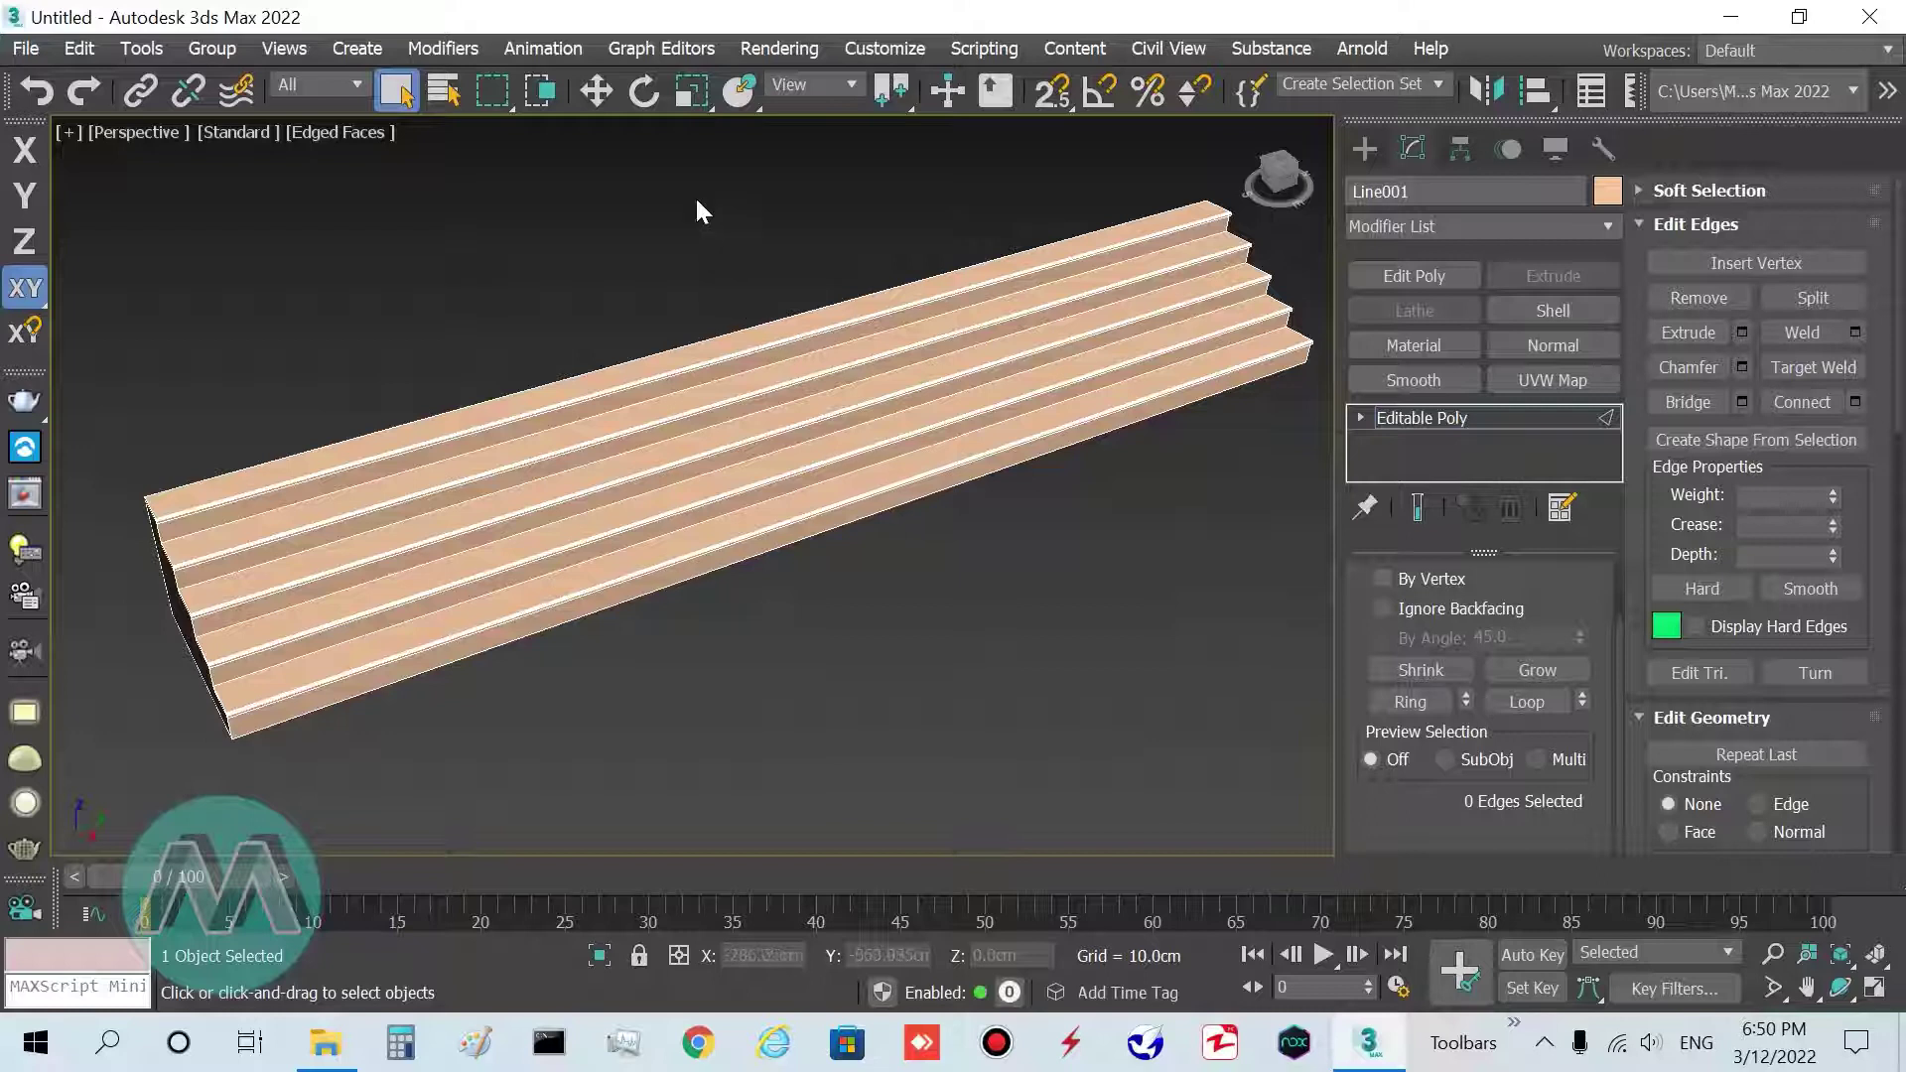
Select all lengthwise edges of the staircase and connect them with 40 segments
left_click_drag(830, 770, 834, 764)
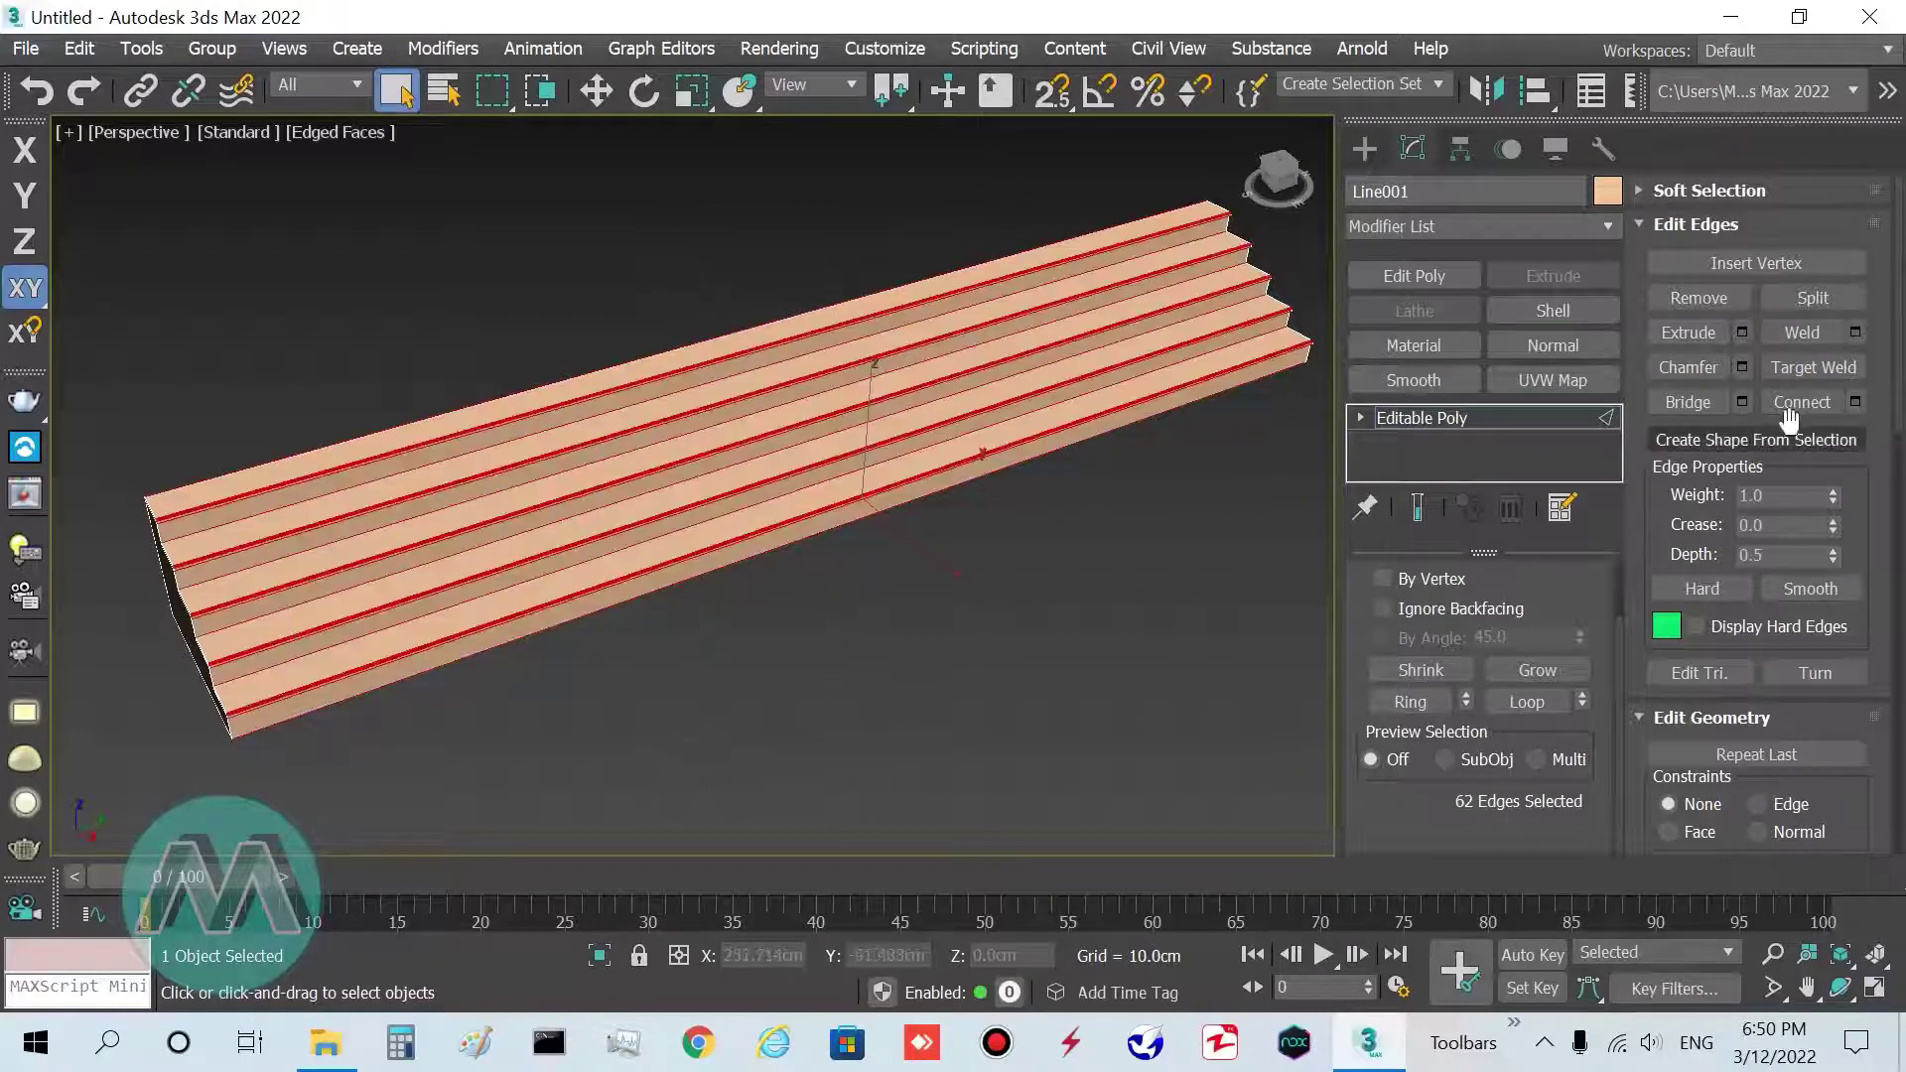
left_click(1854, 401)
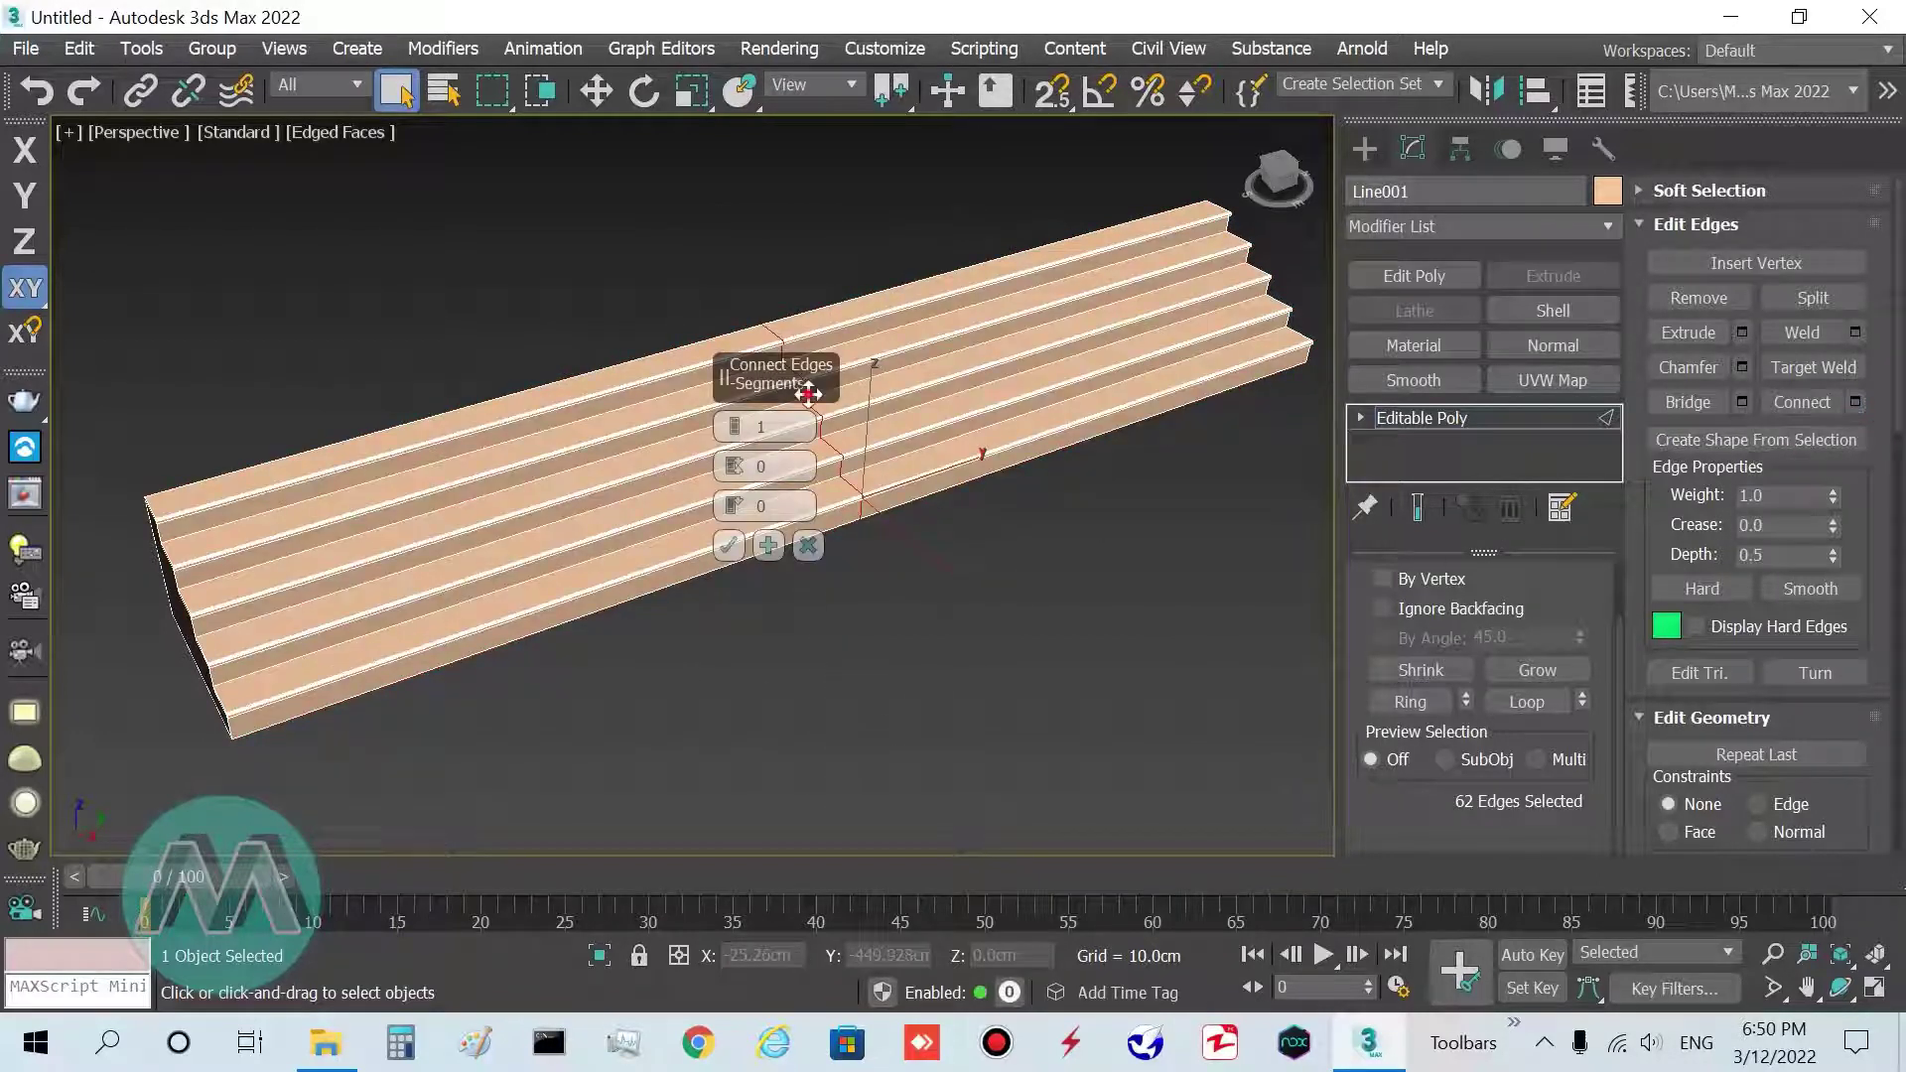
left_click_drag(790, 405, 1008, 528)
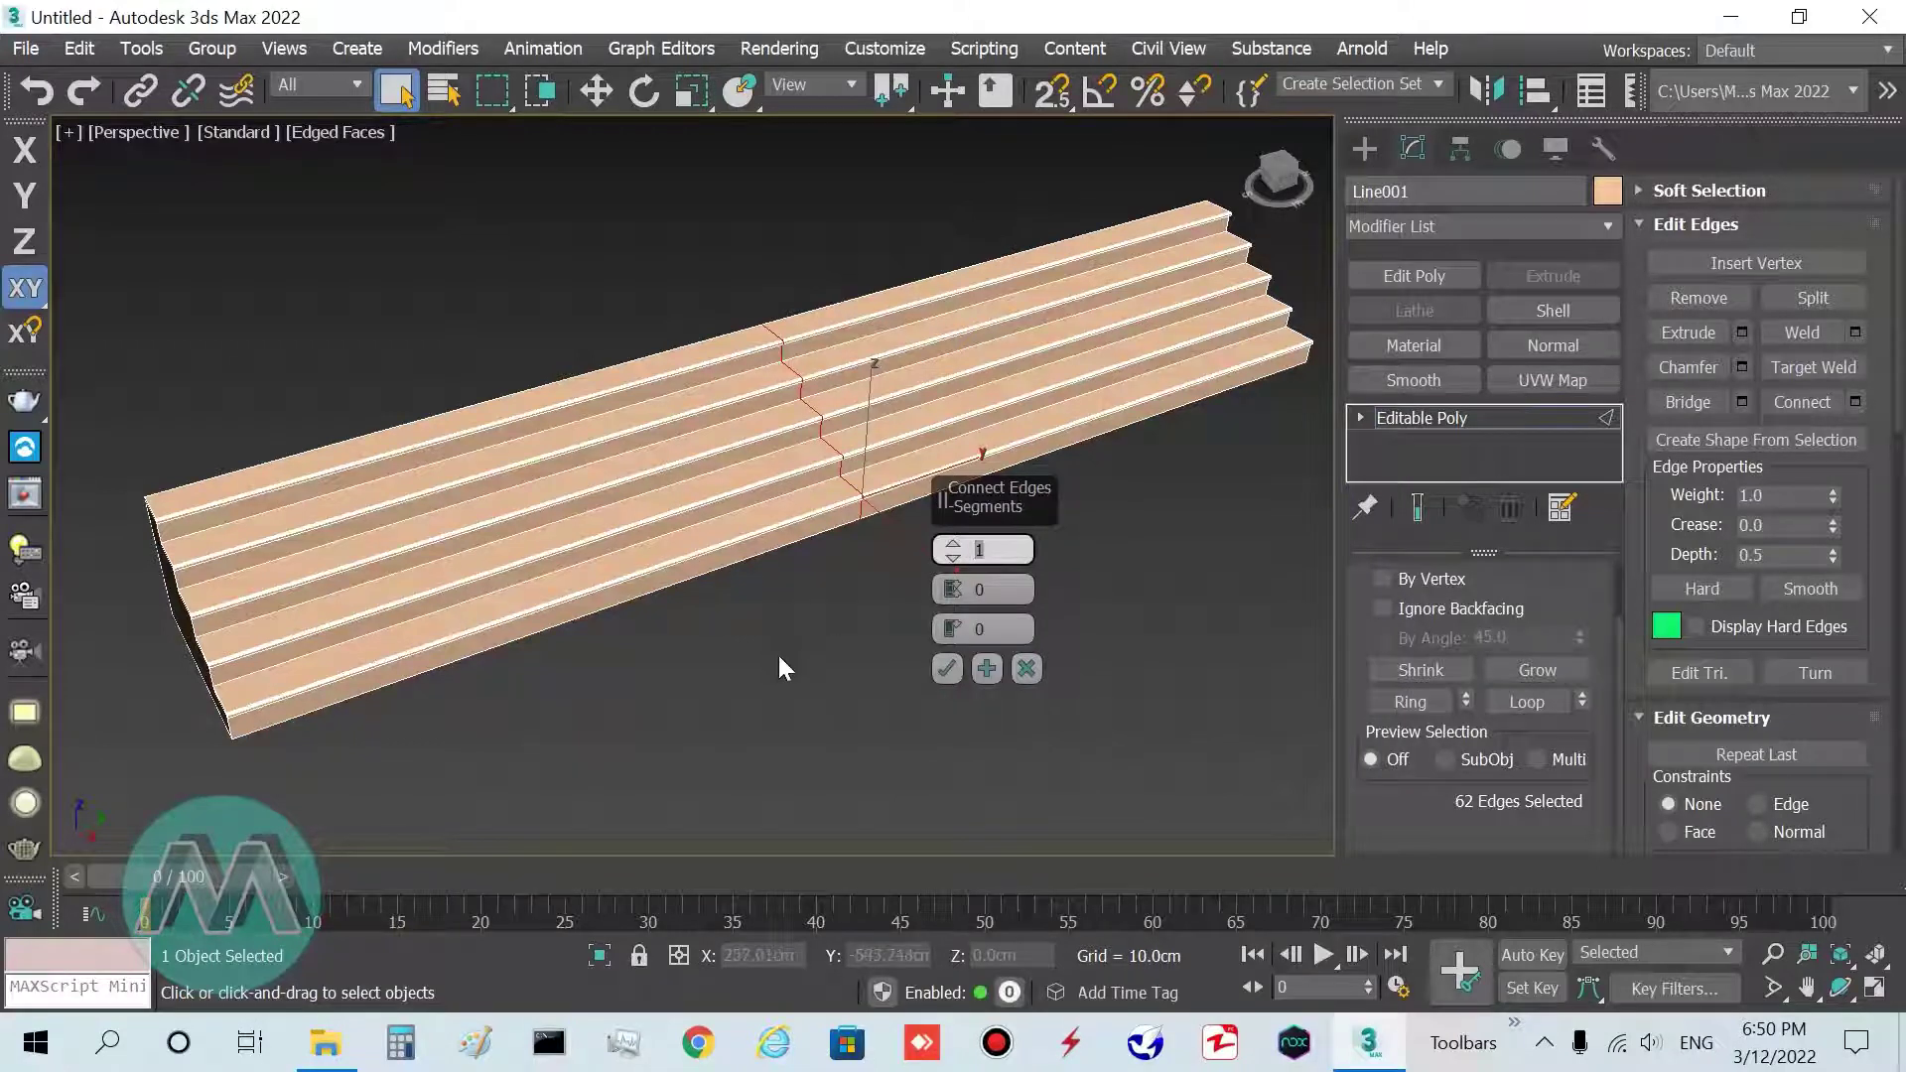
type("40")
key("Return")
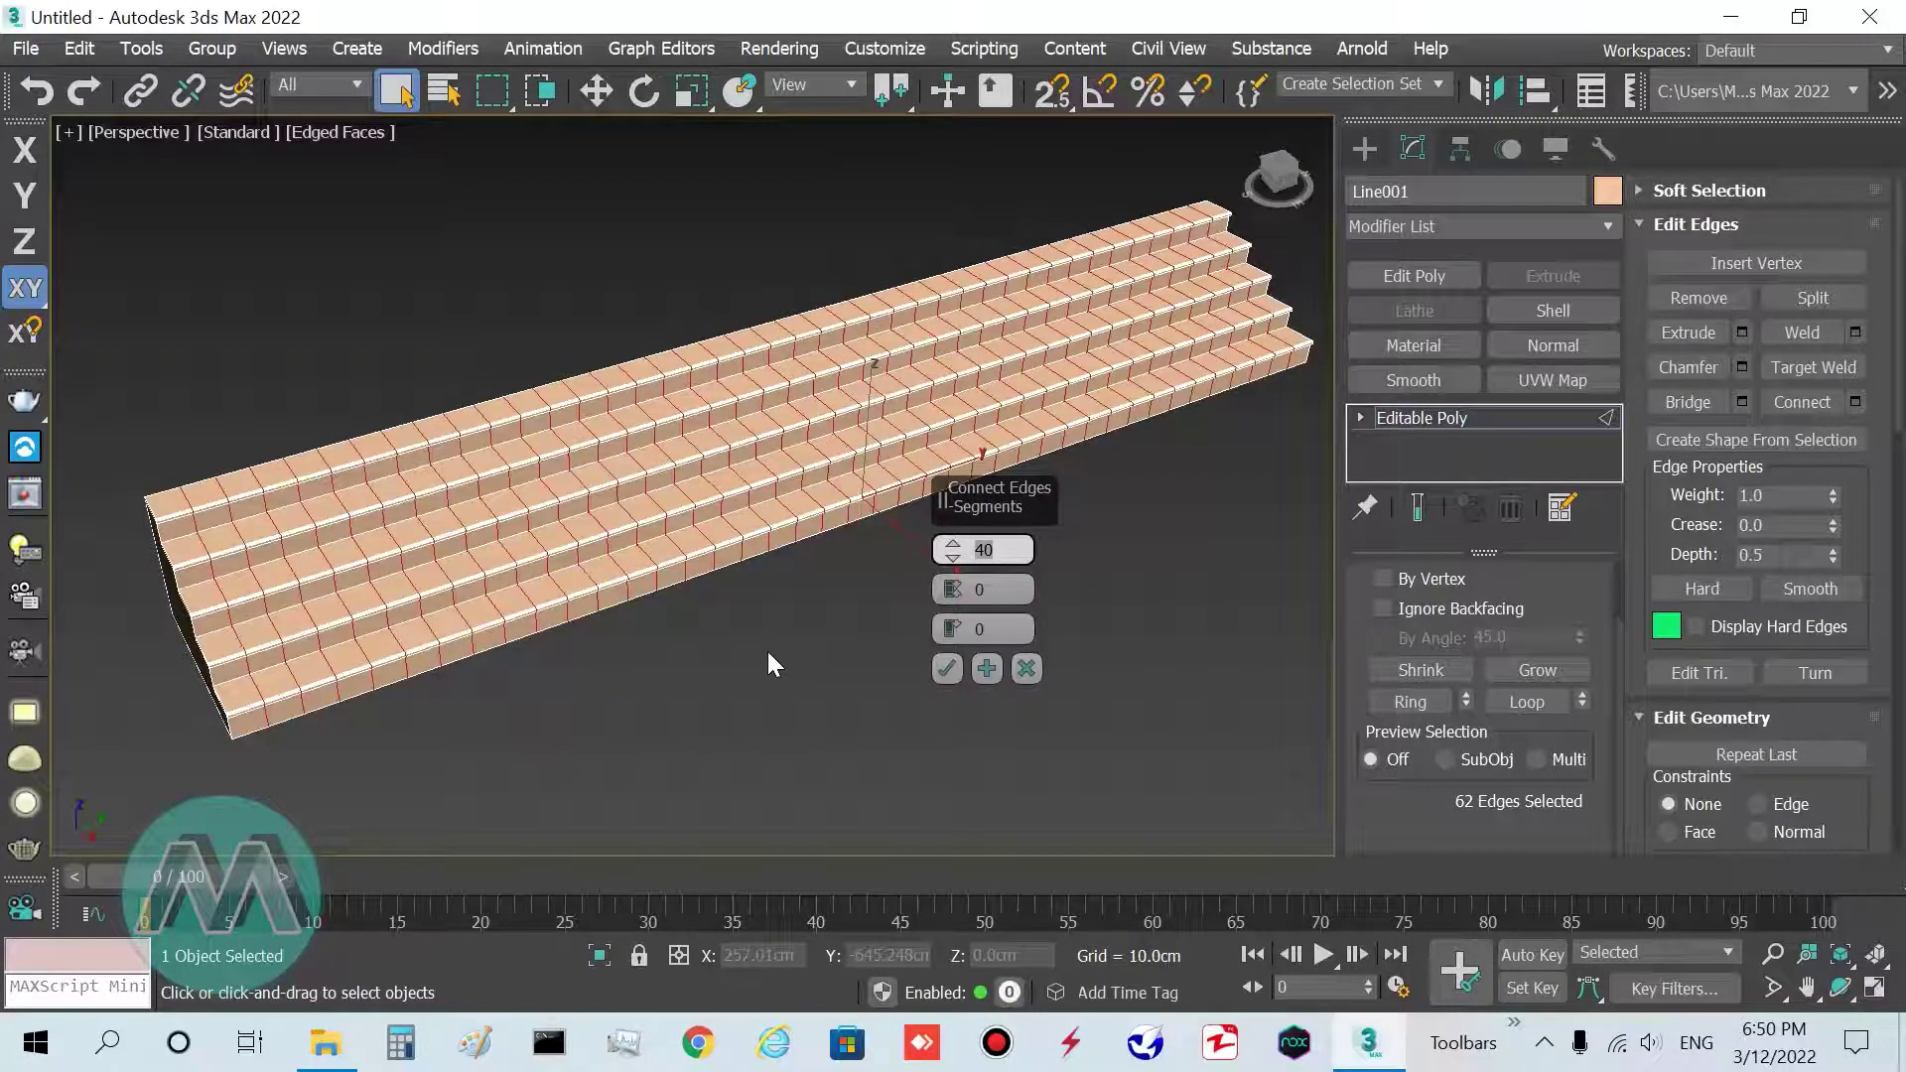
left_click(948, 670)
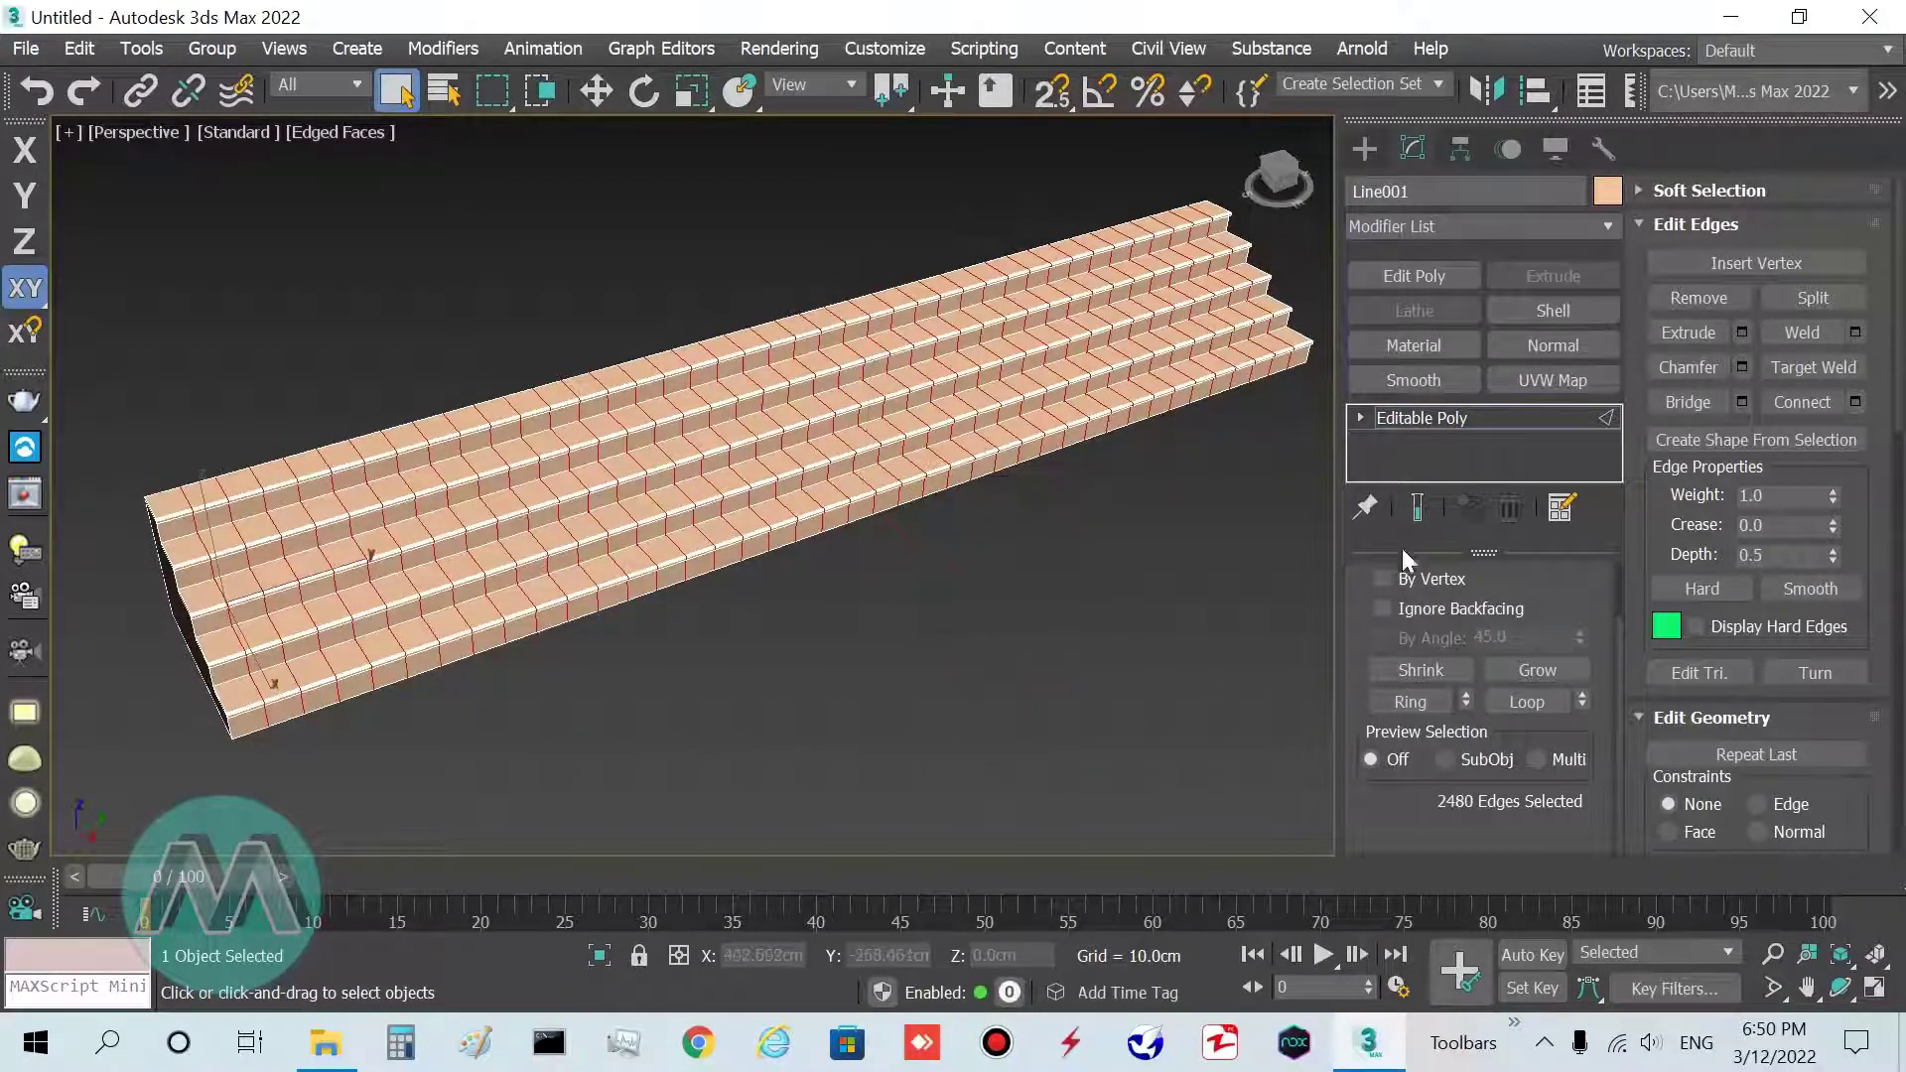
Leave edge editing and add a Bend modifier to the whole staircase on the Z axis
left_click(1450, 413)
middle_click_drag(927, 675, 800, 486, "alt")
scroll(950, 657, "down", 3)
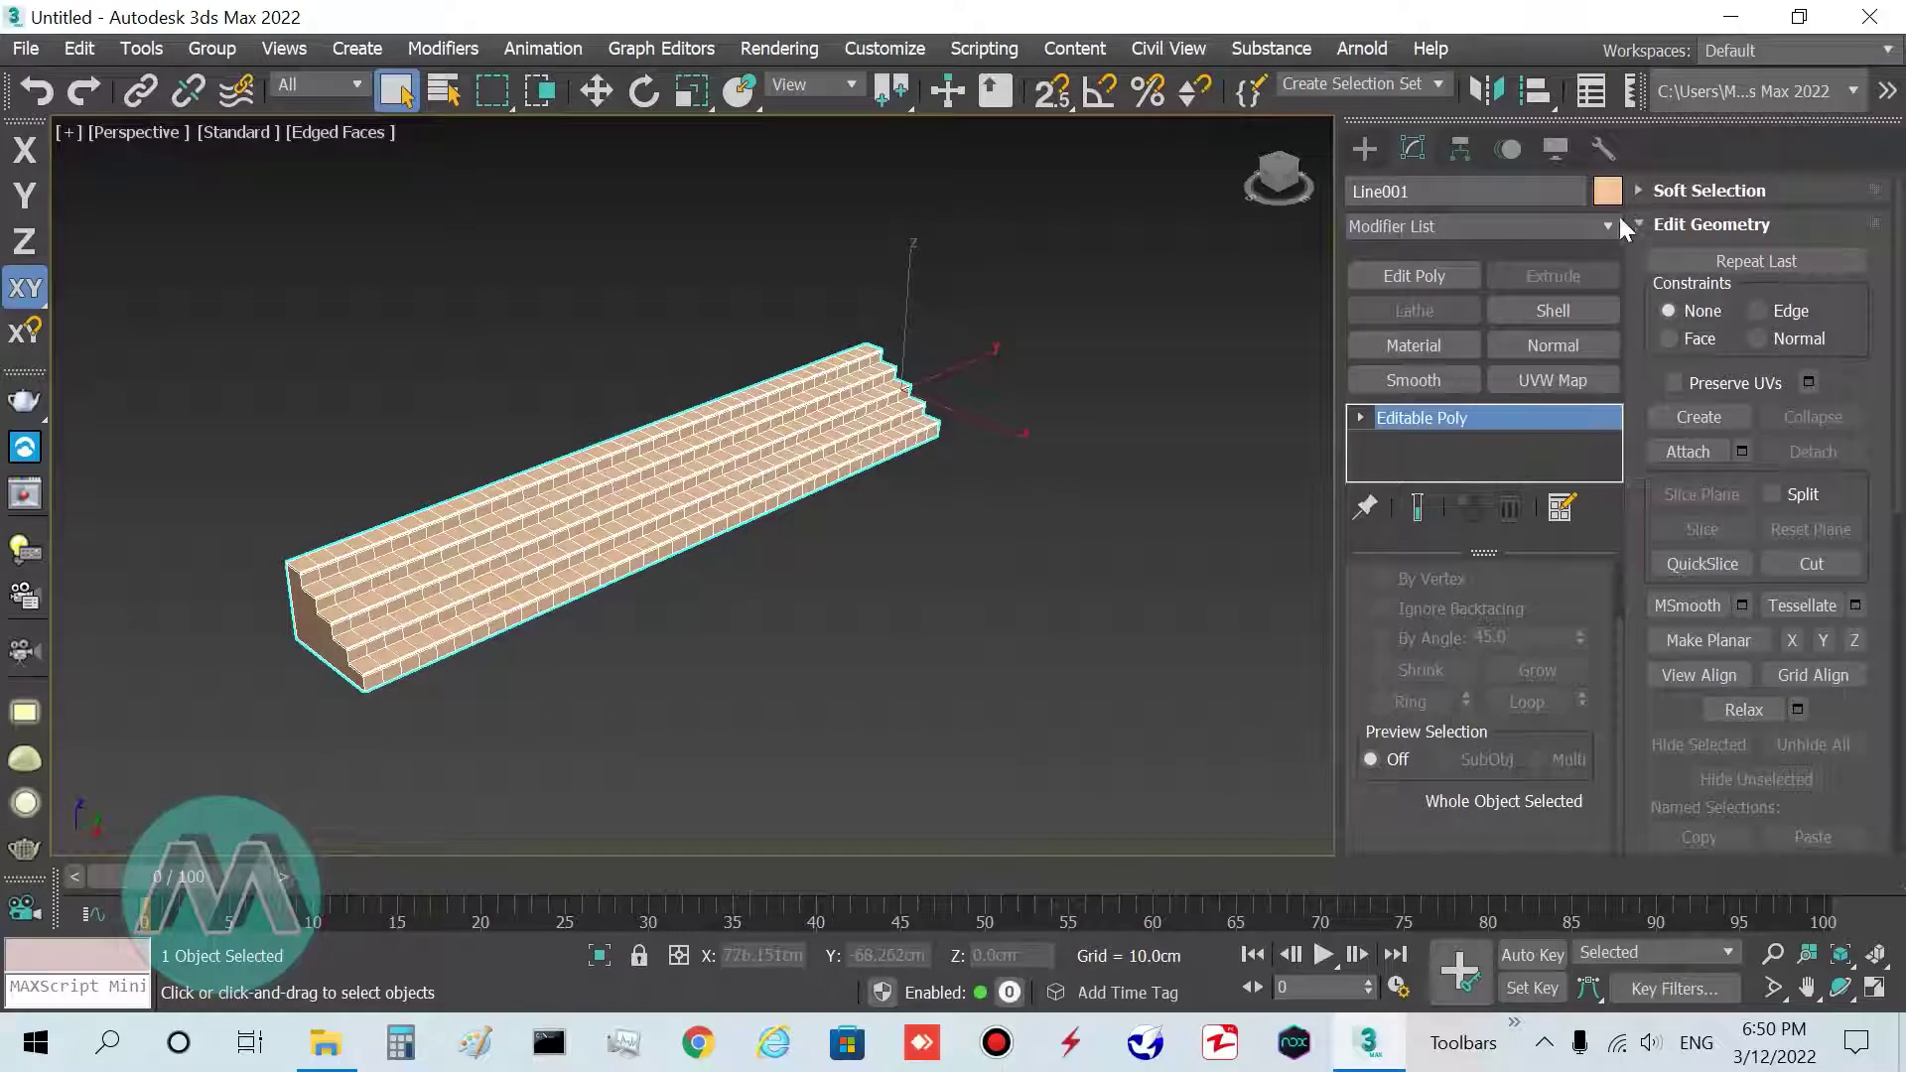
left_click(1612, 220)
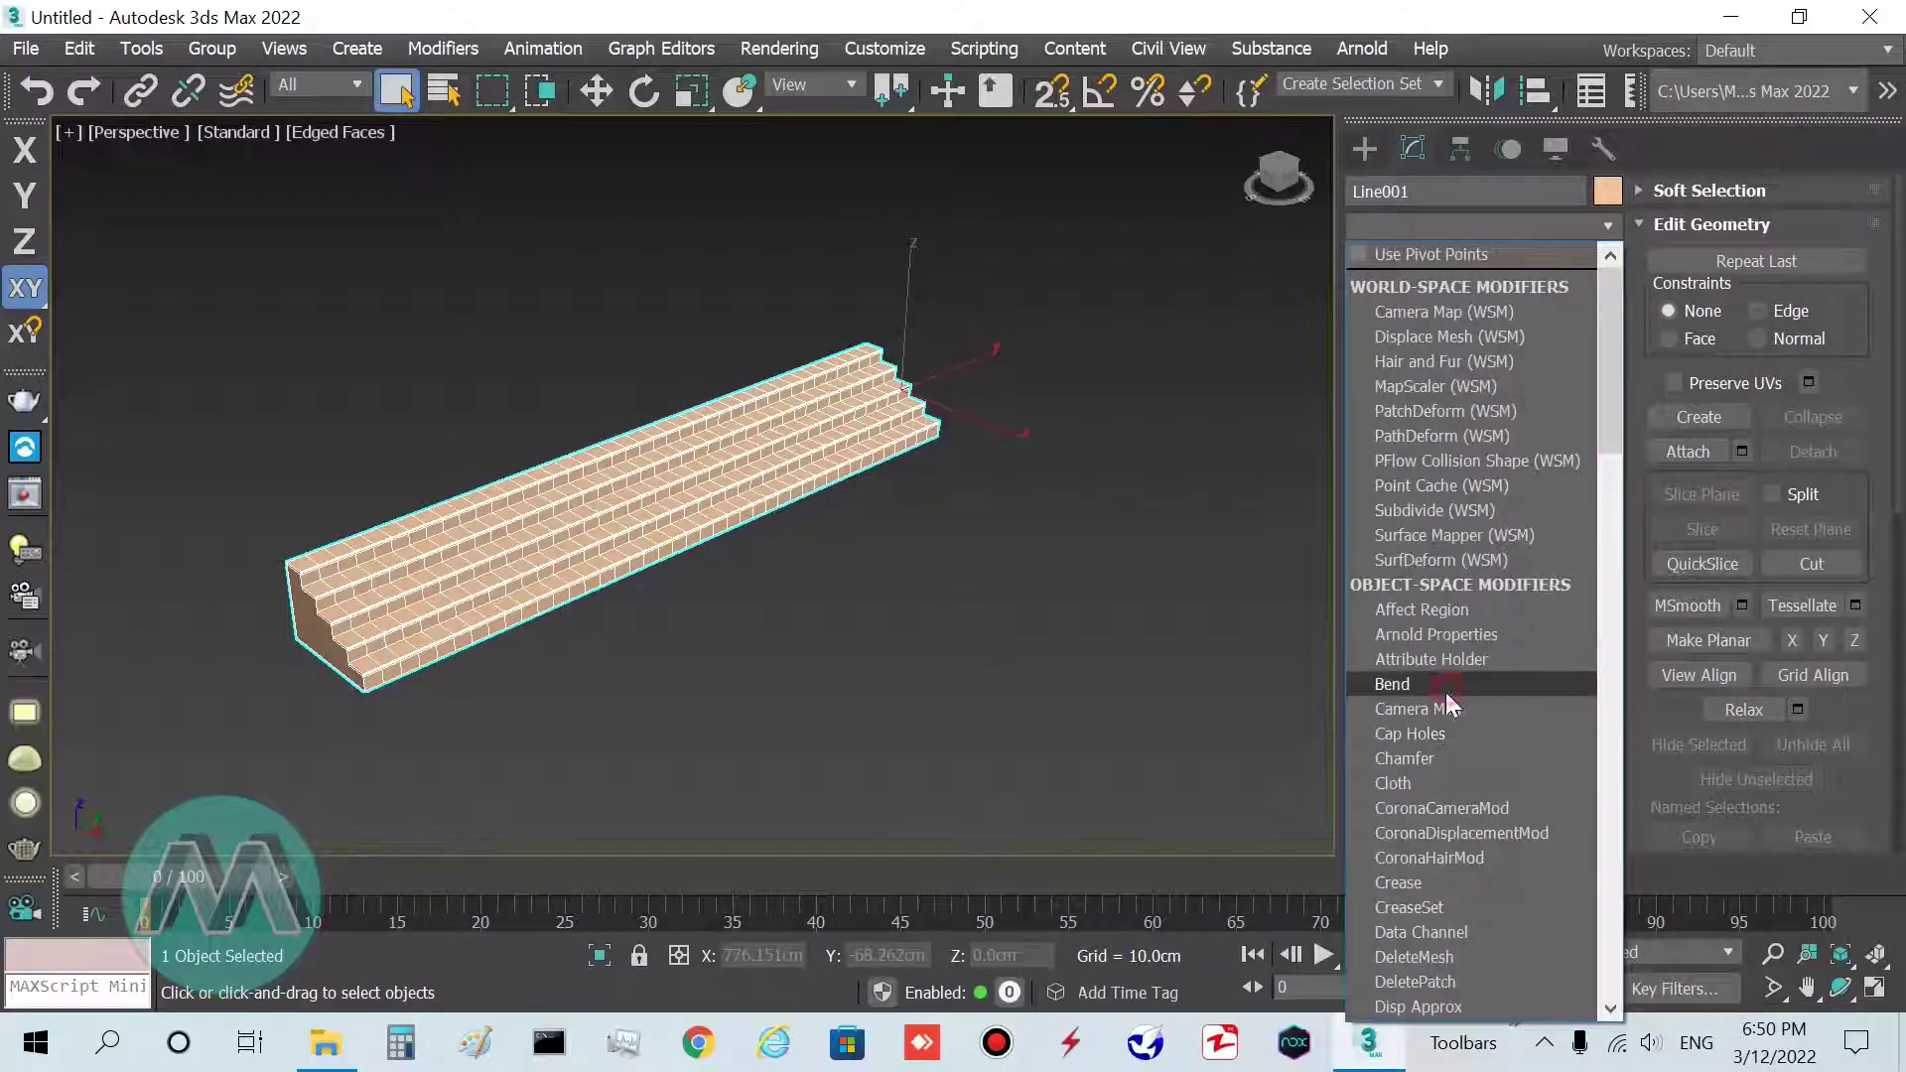
left_click(1445, 692)
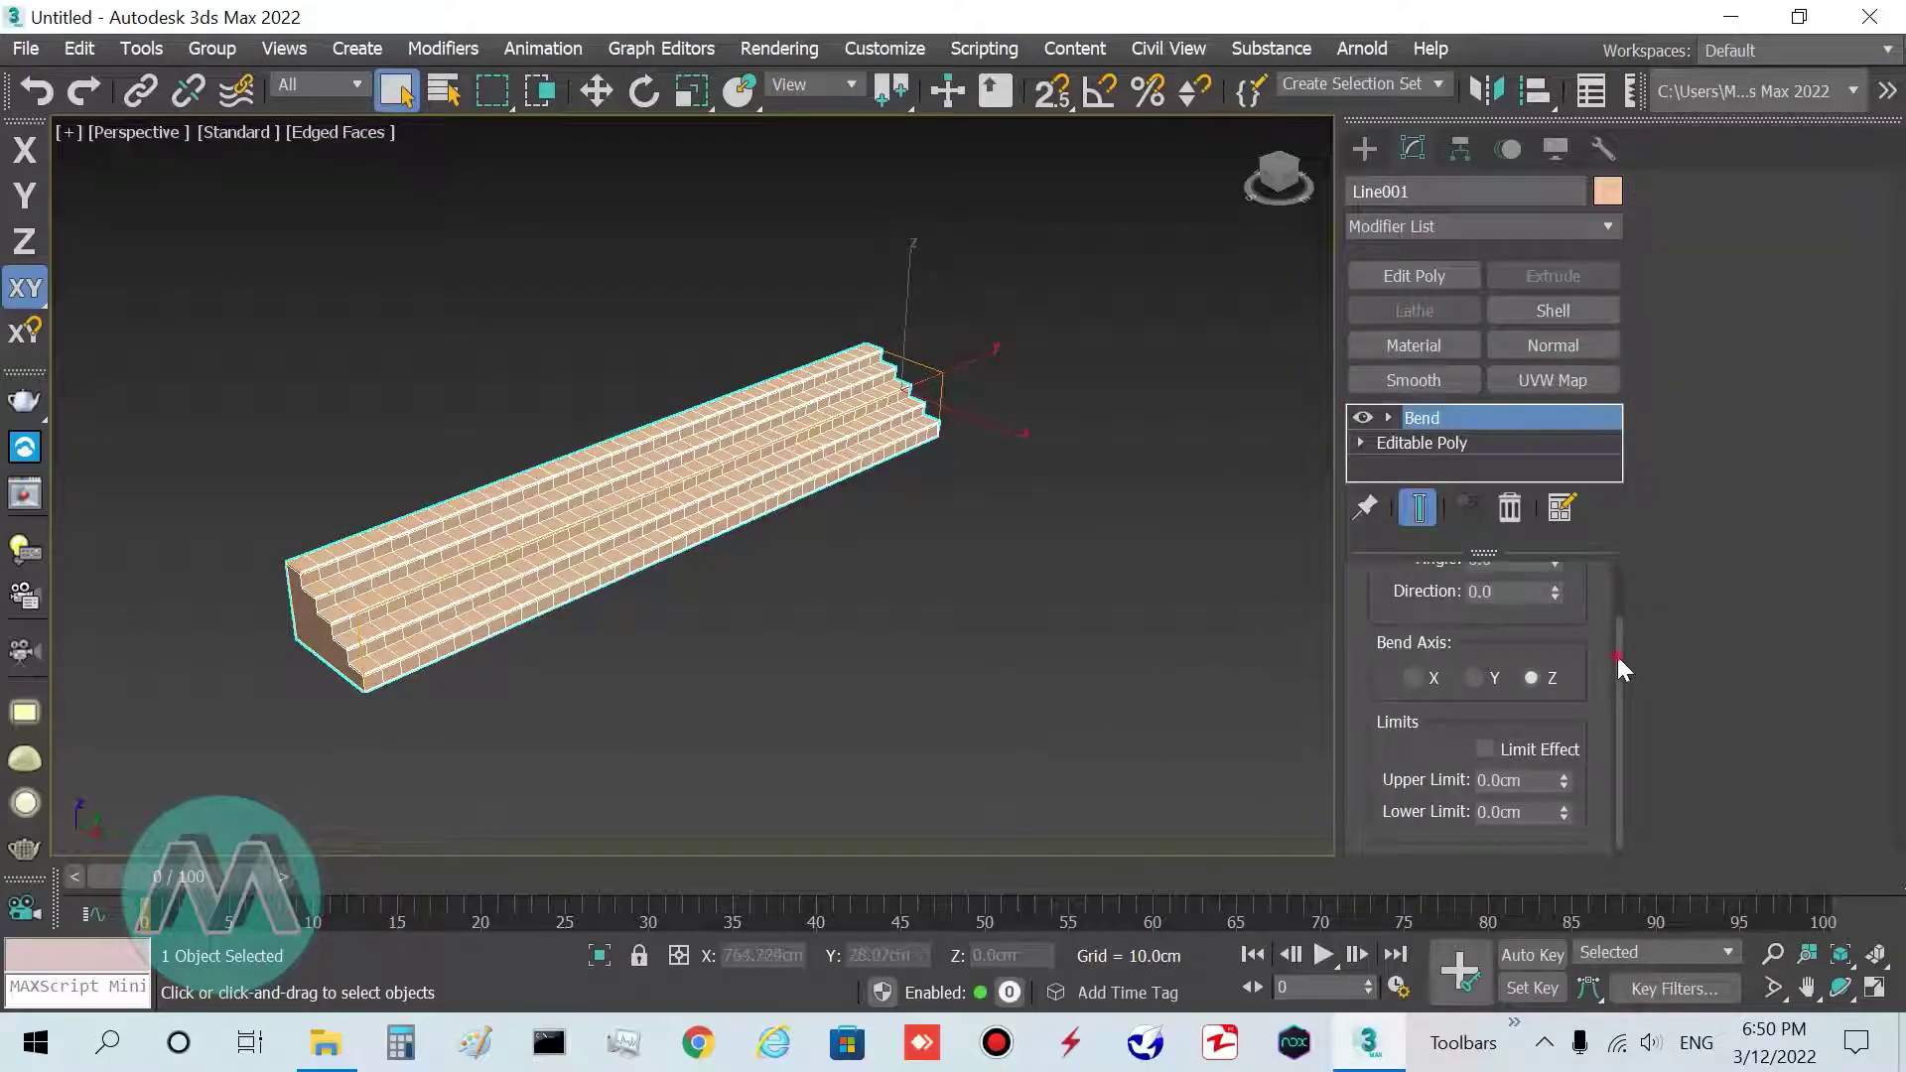
left_click_drag(1617, 657, 1610, 577)
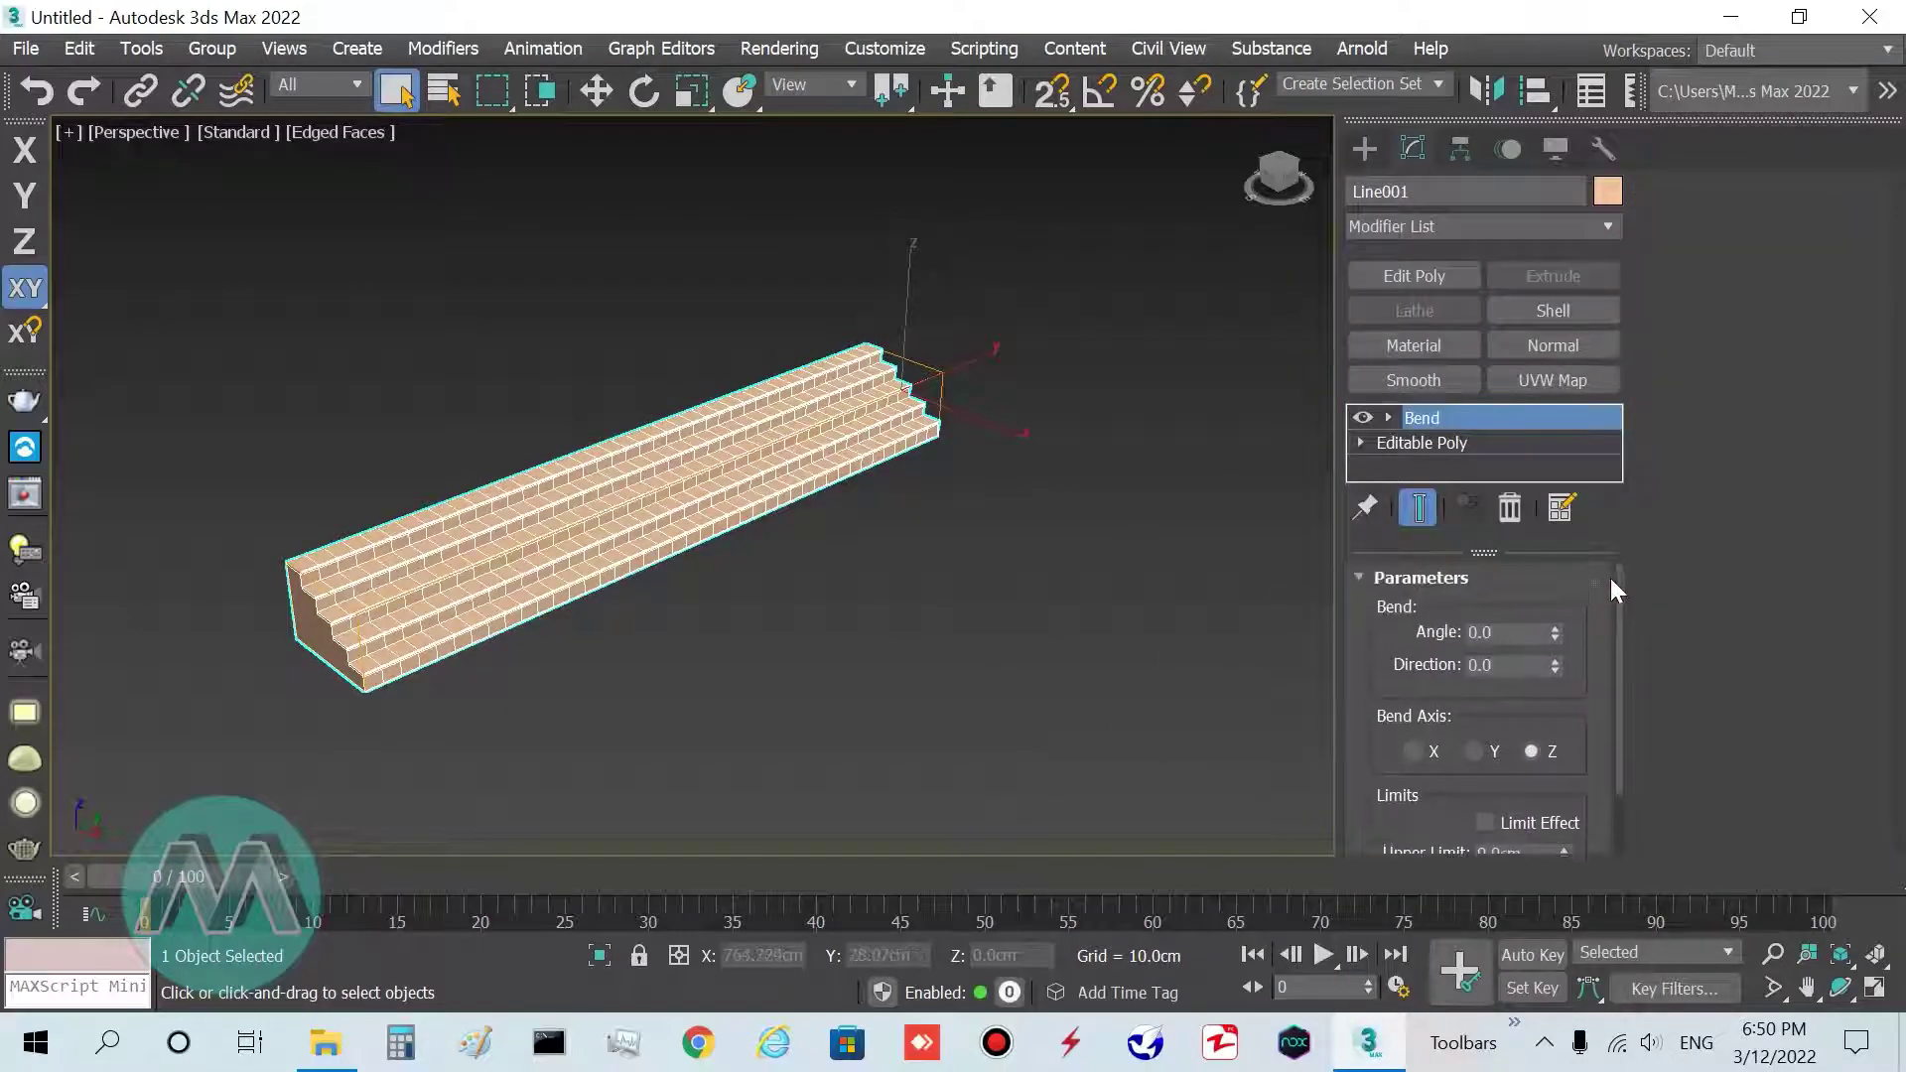
Try a Bend angle of 180 on the staircase and view the curved shape
left_click(1505, 635)
type("18")
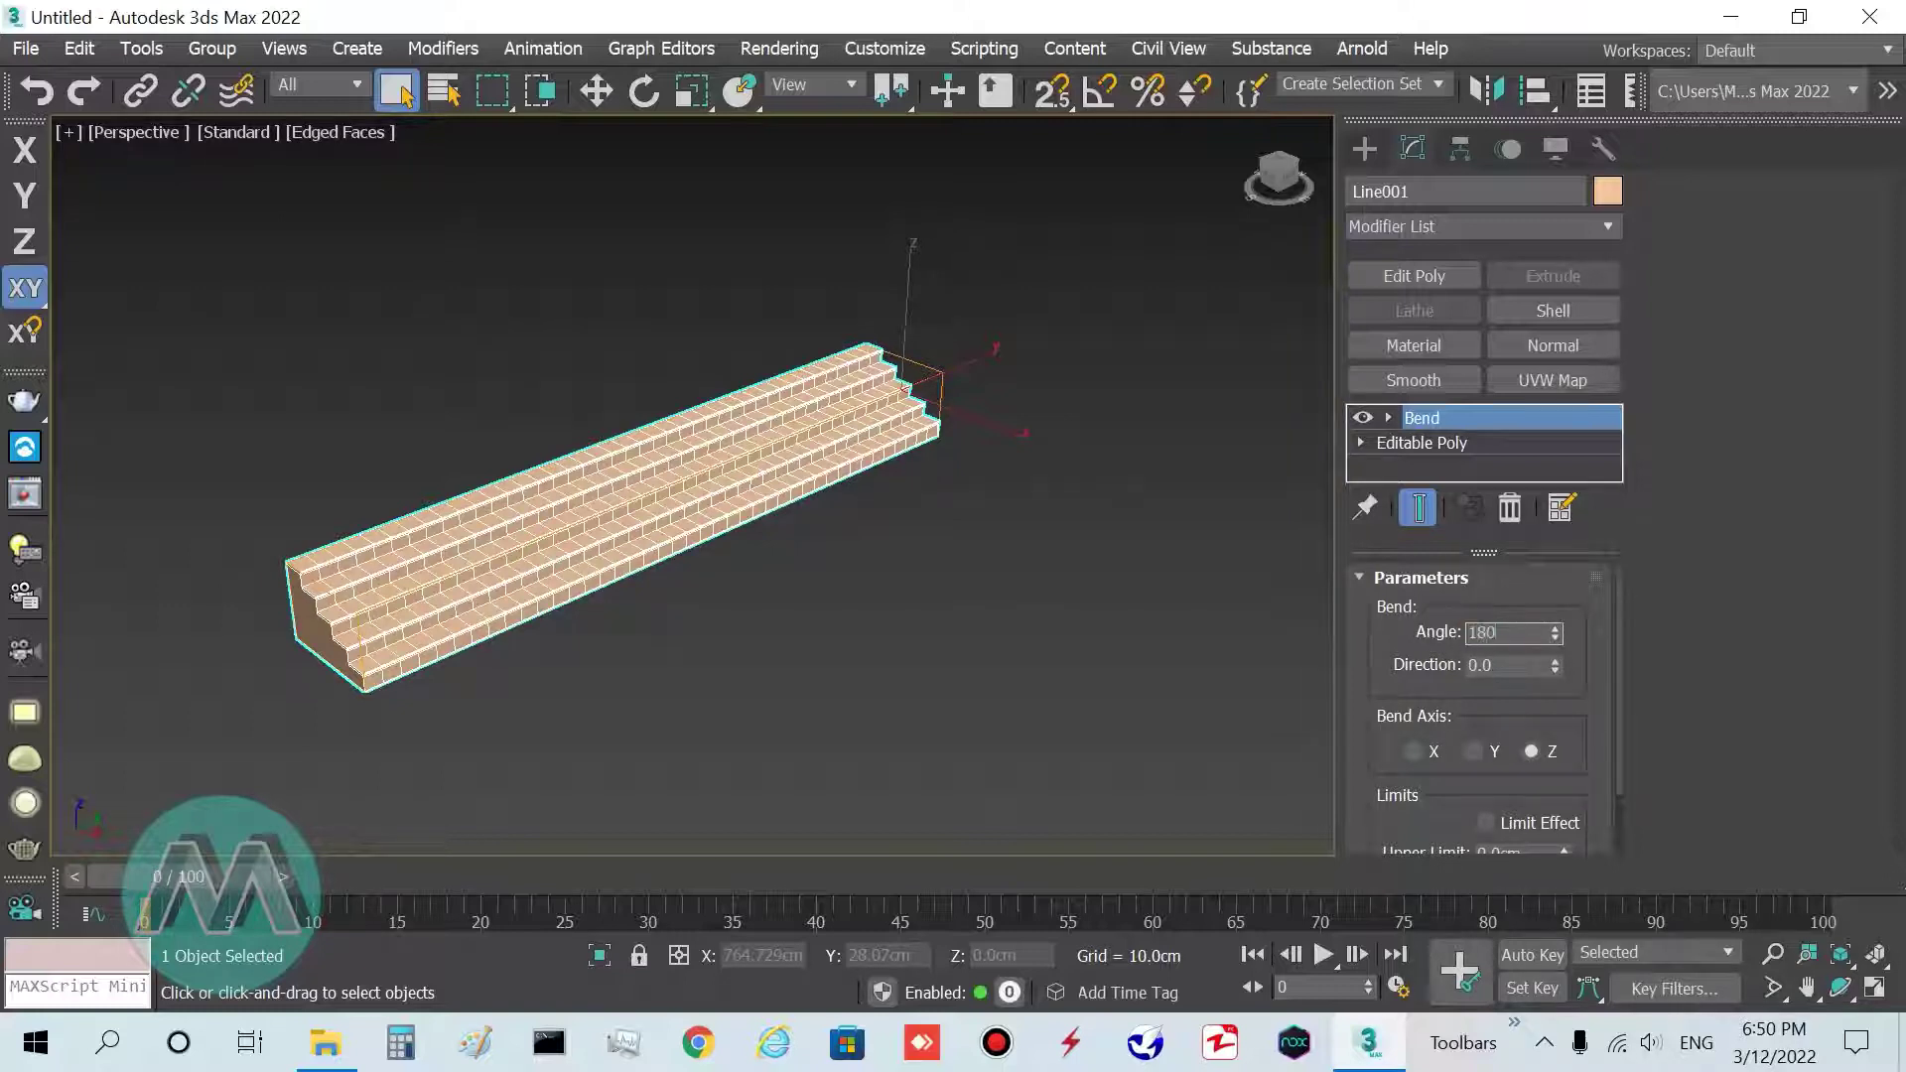
type("0")
key("Return")
middle_click_drag(933, 482, 784, 531)
middle_click_drag(783, 531, 701, 473)
scroll(701, 473, "up", 3)
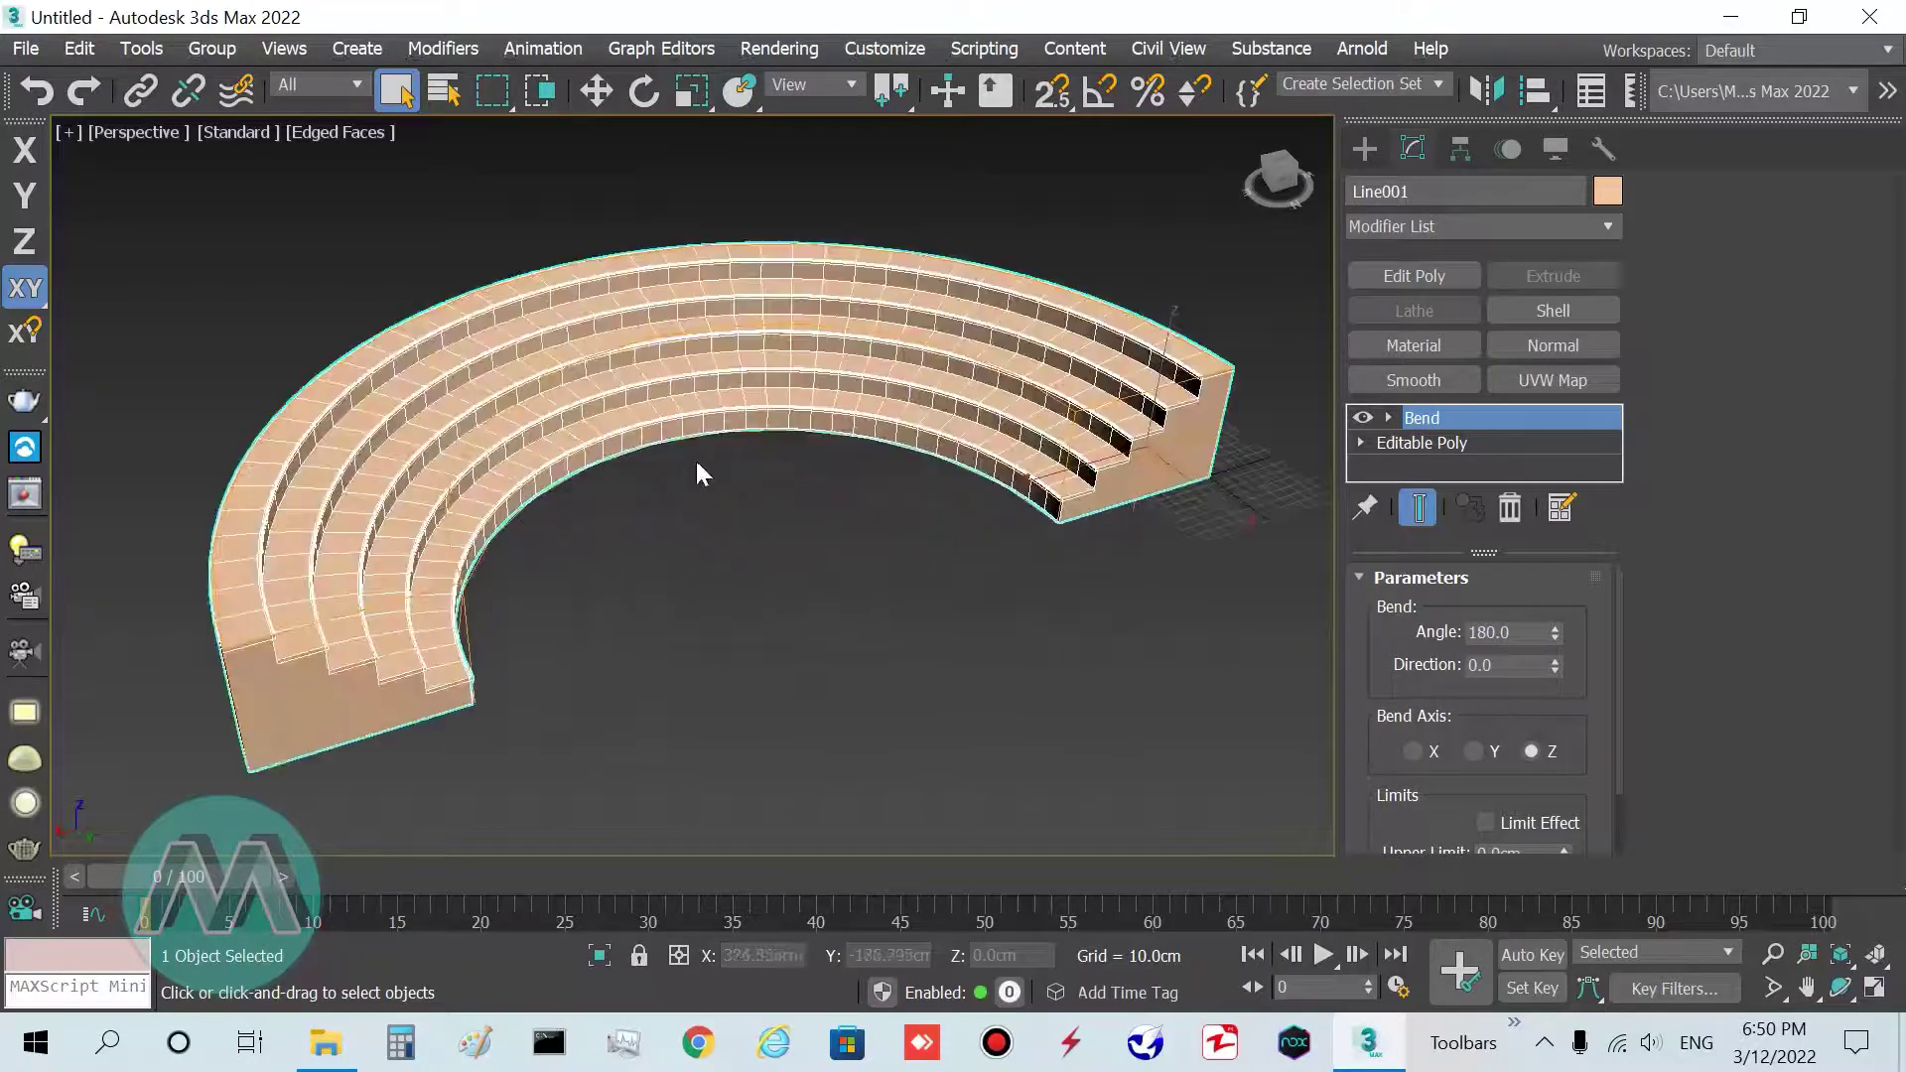
left_click(1773, 954)
left_click_drag(679, 526, 668, 484)
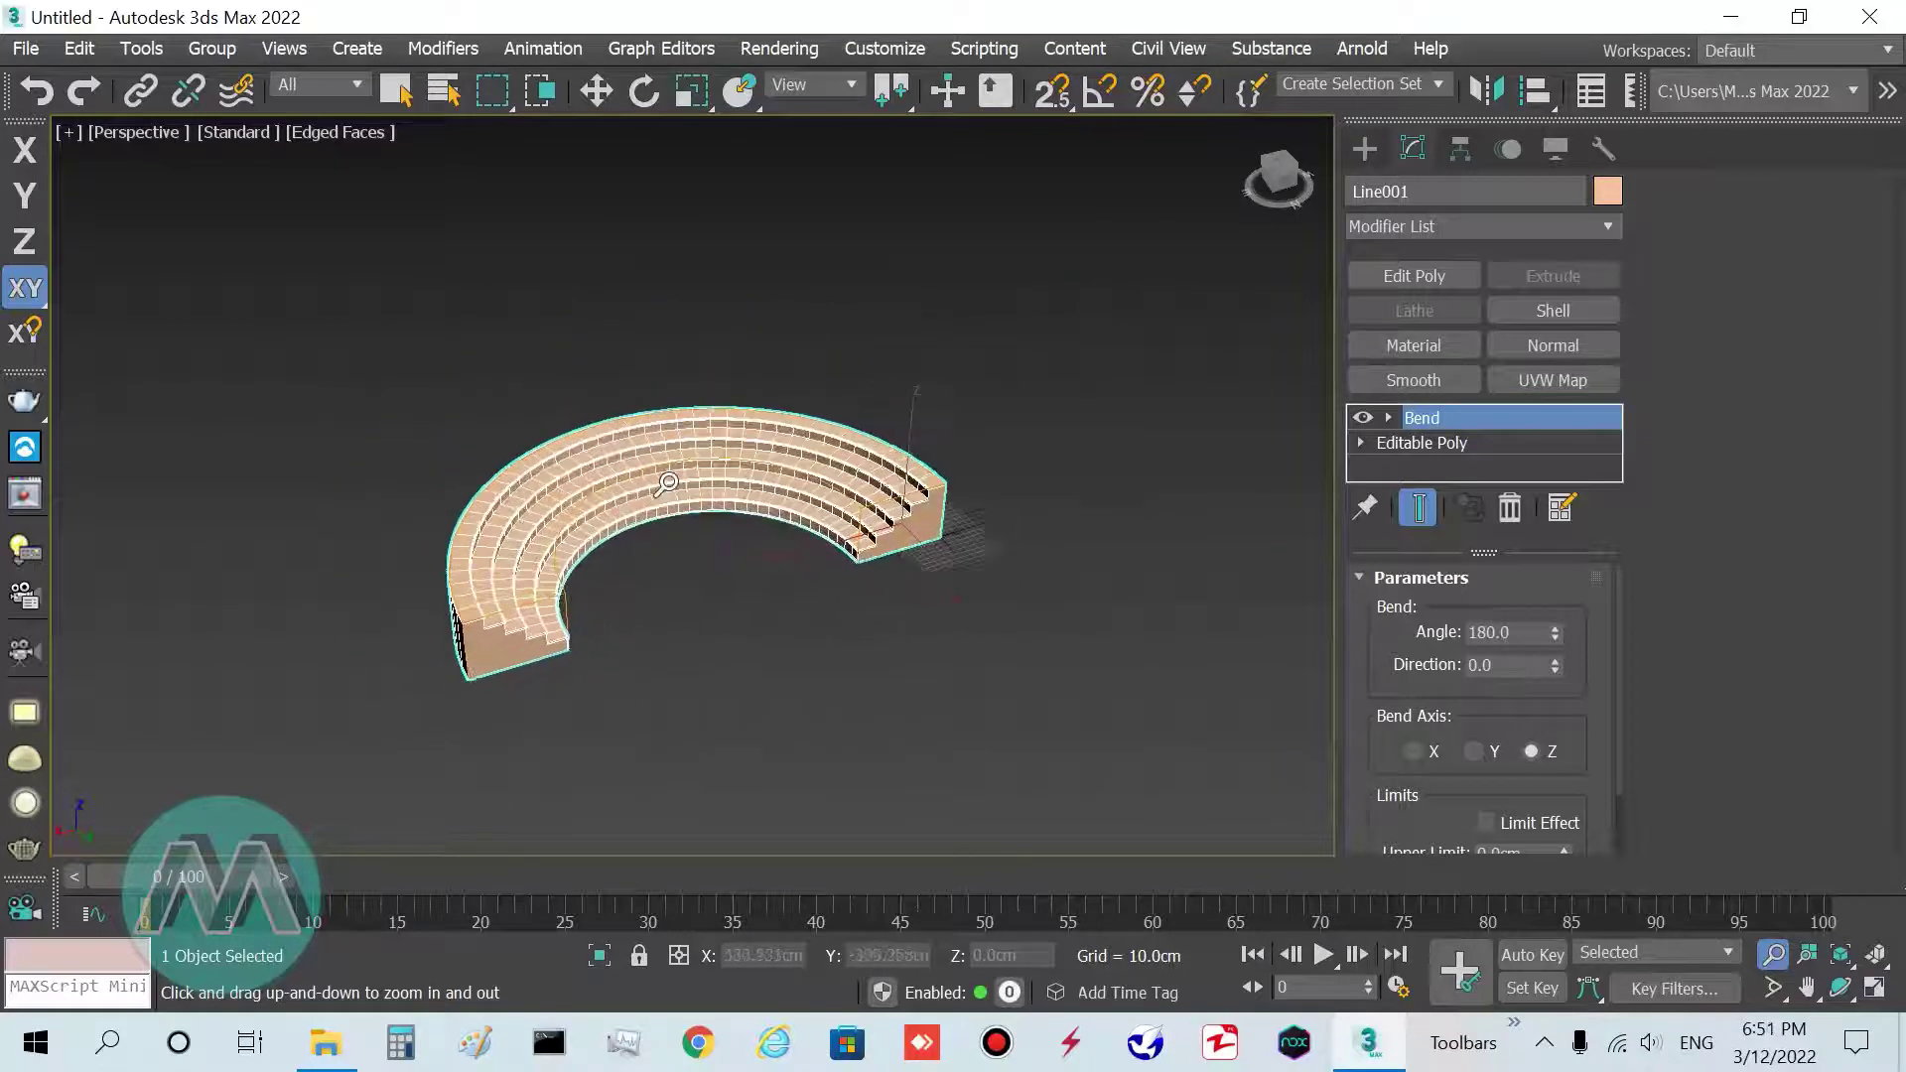
right_click(668, 484)
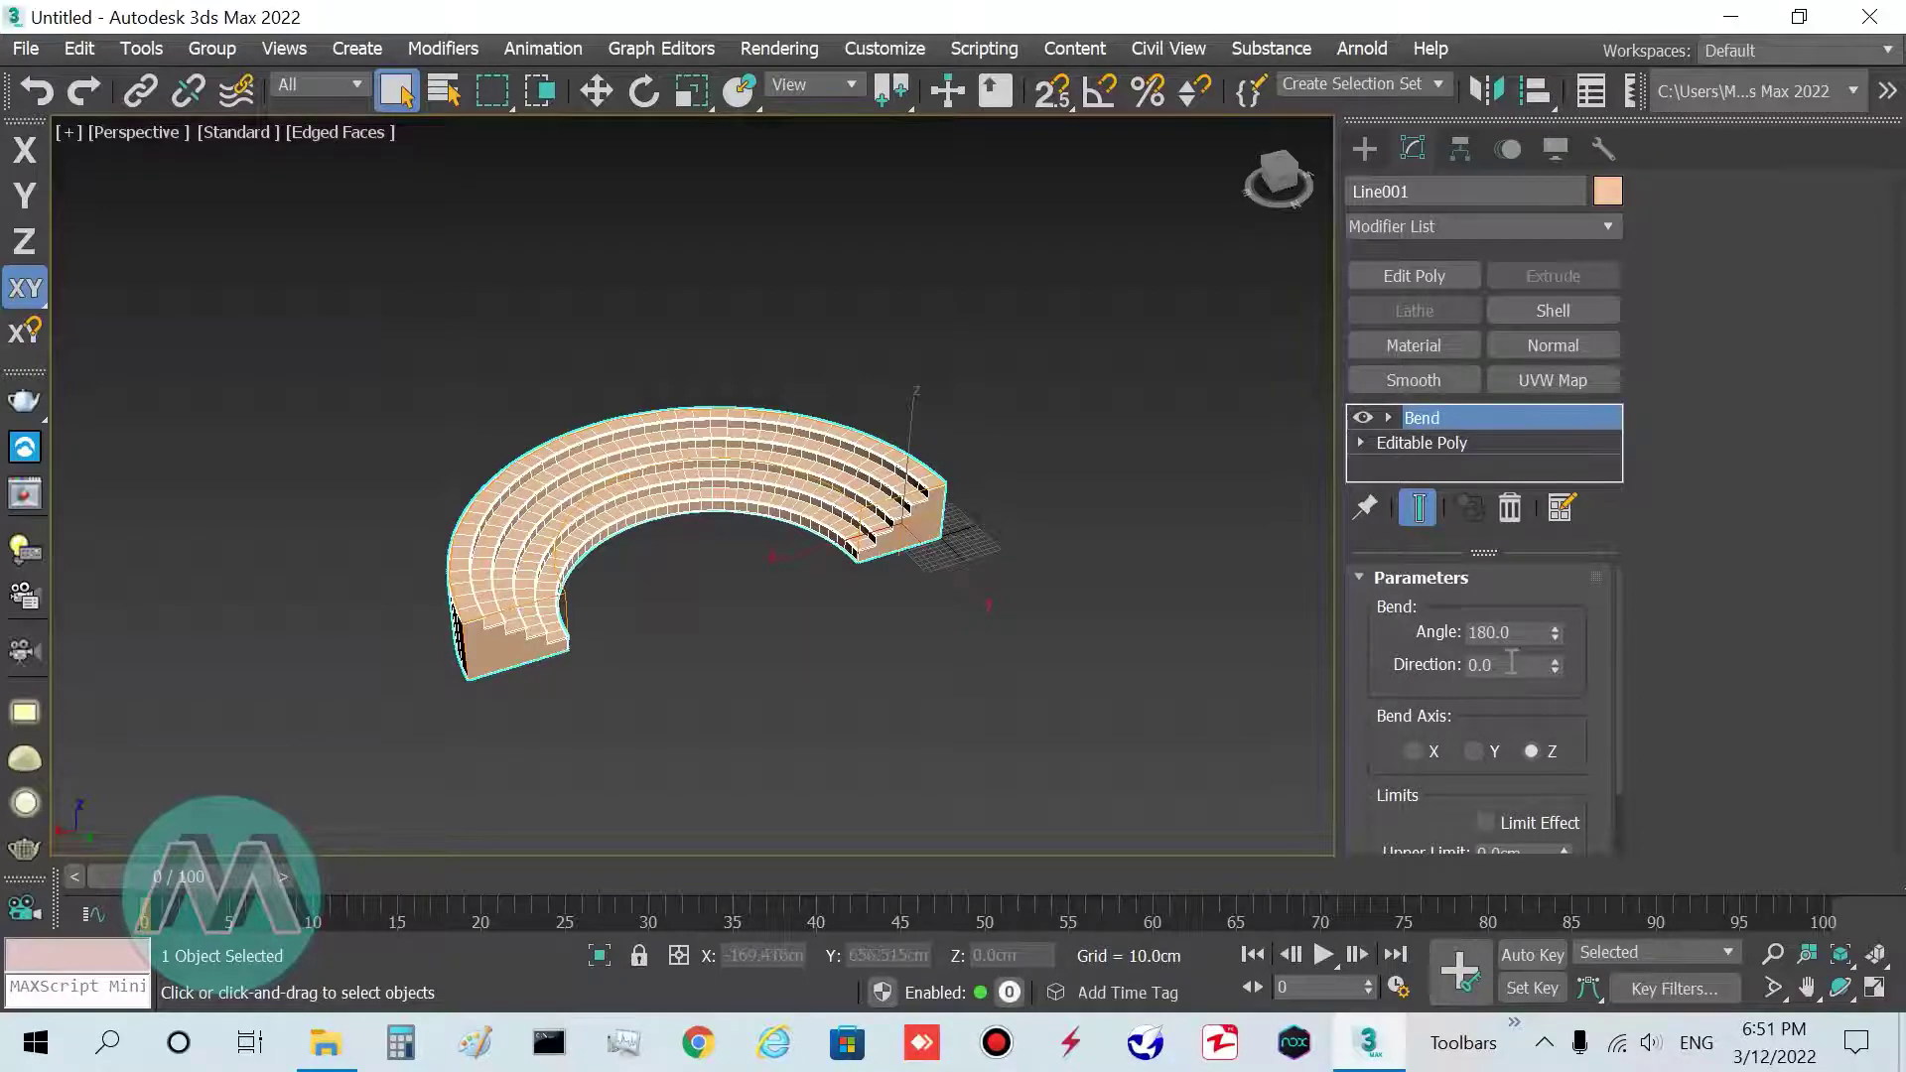
Set the Bend angle to -180 so the staircase curves in the opposite direction
left_click(1521, 633)
key("Return")
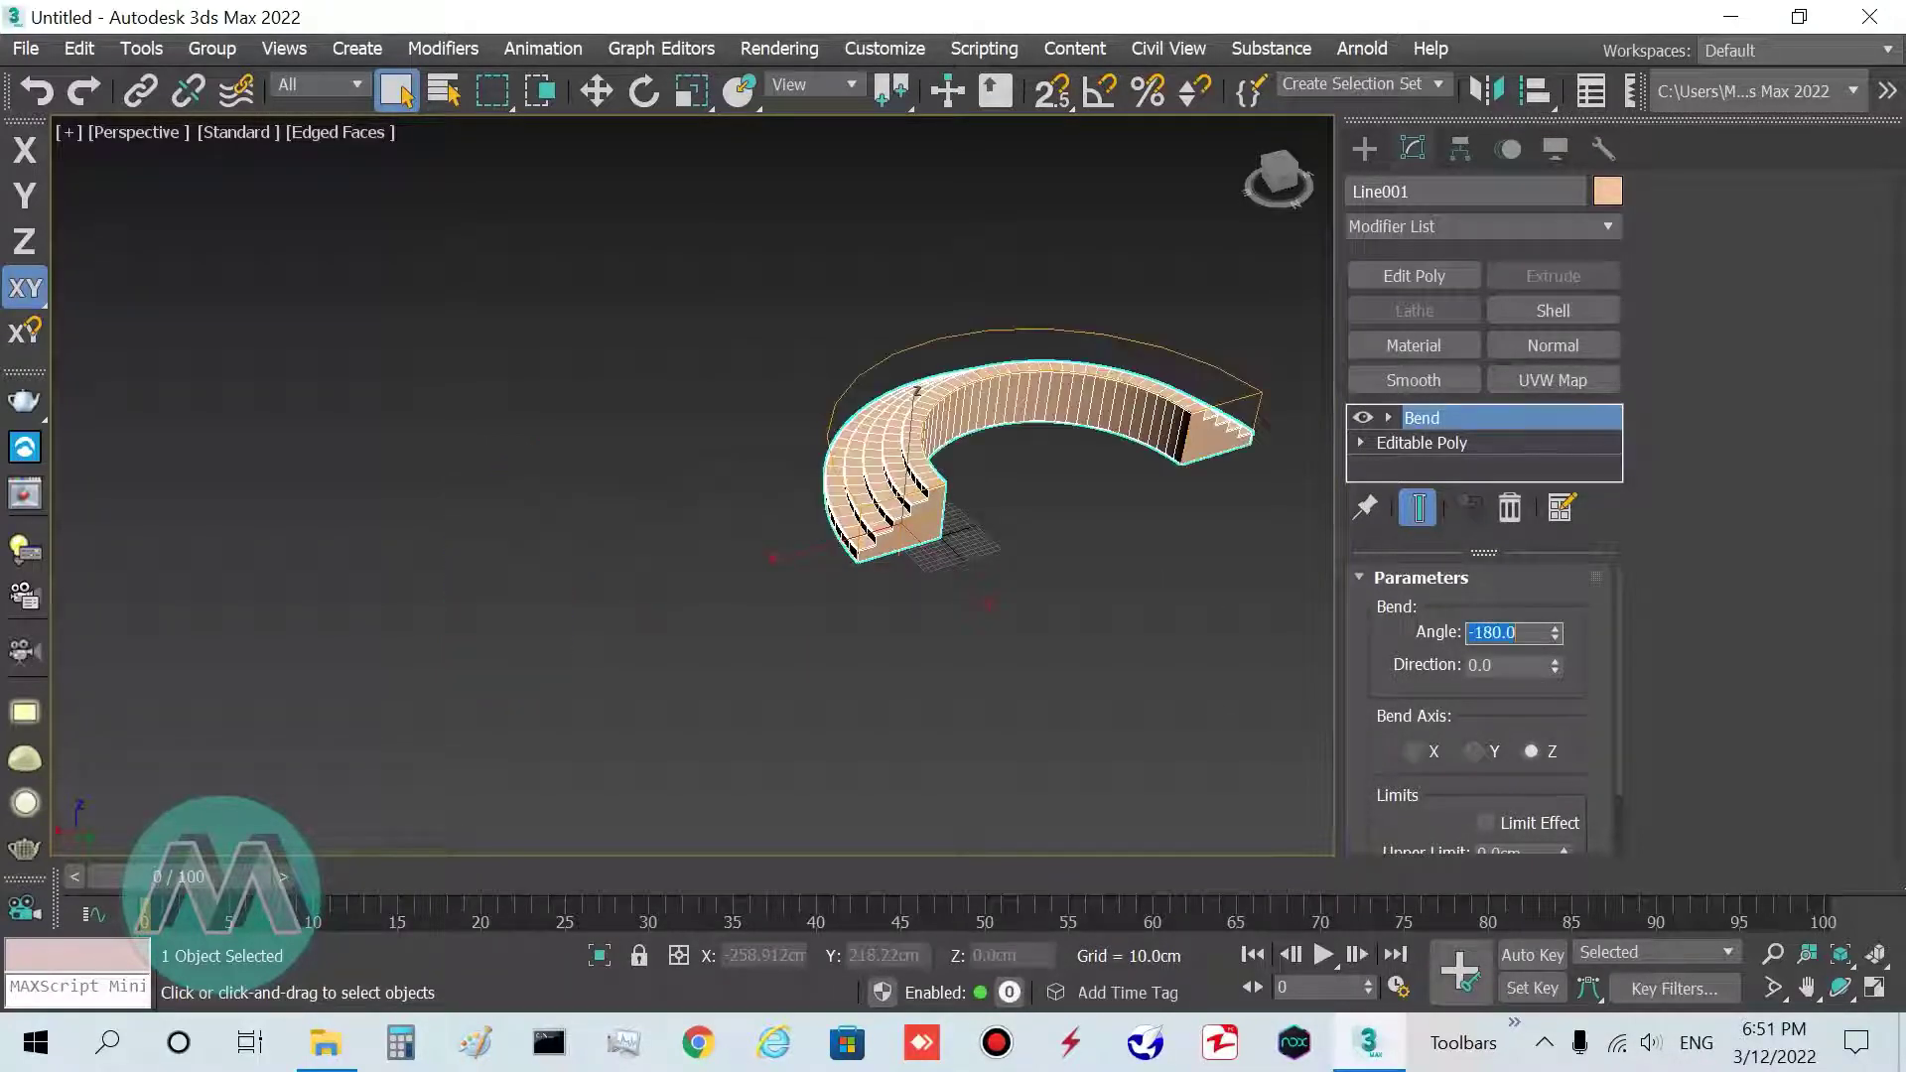
middle_click_drag(1013, 516, 784, 524)
Examine the bent staircase across the top, front, left and perspective views
key("alt+w")
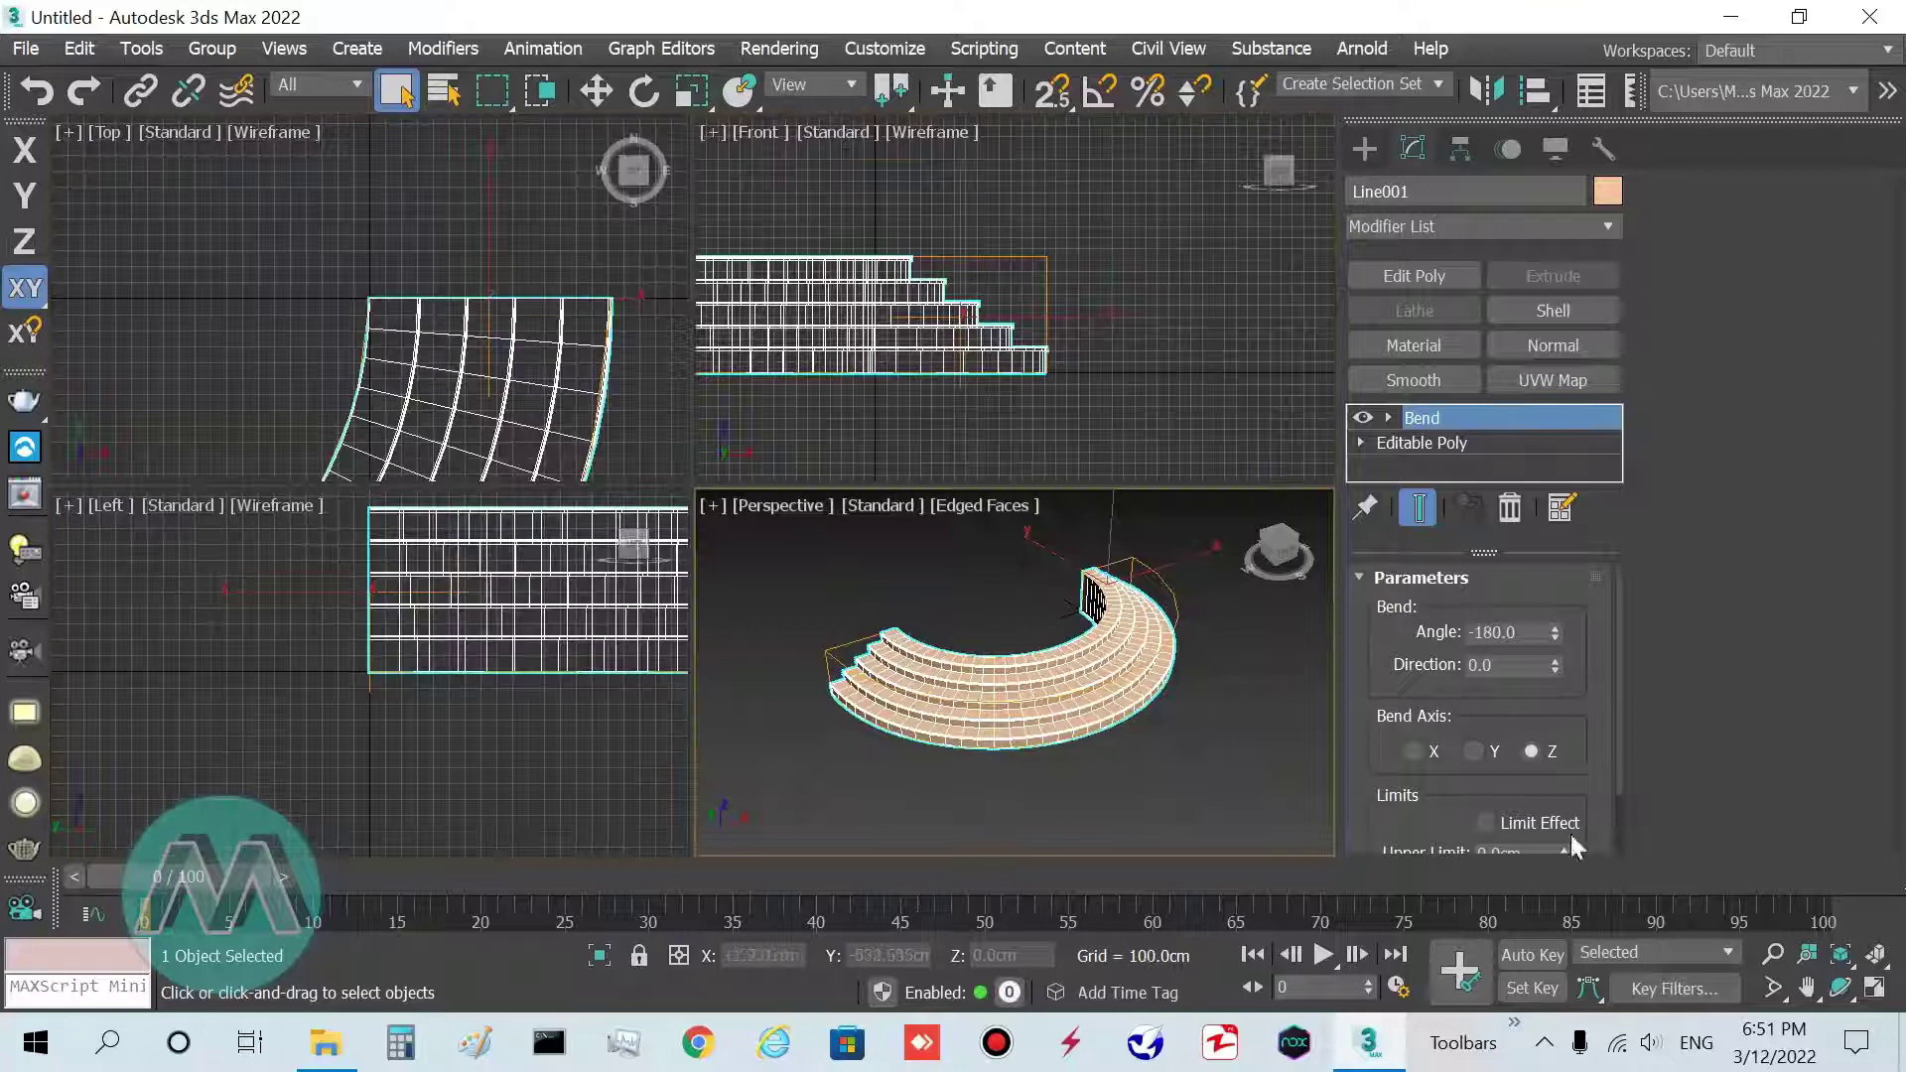
left_click(1872, 952)
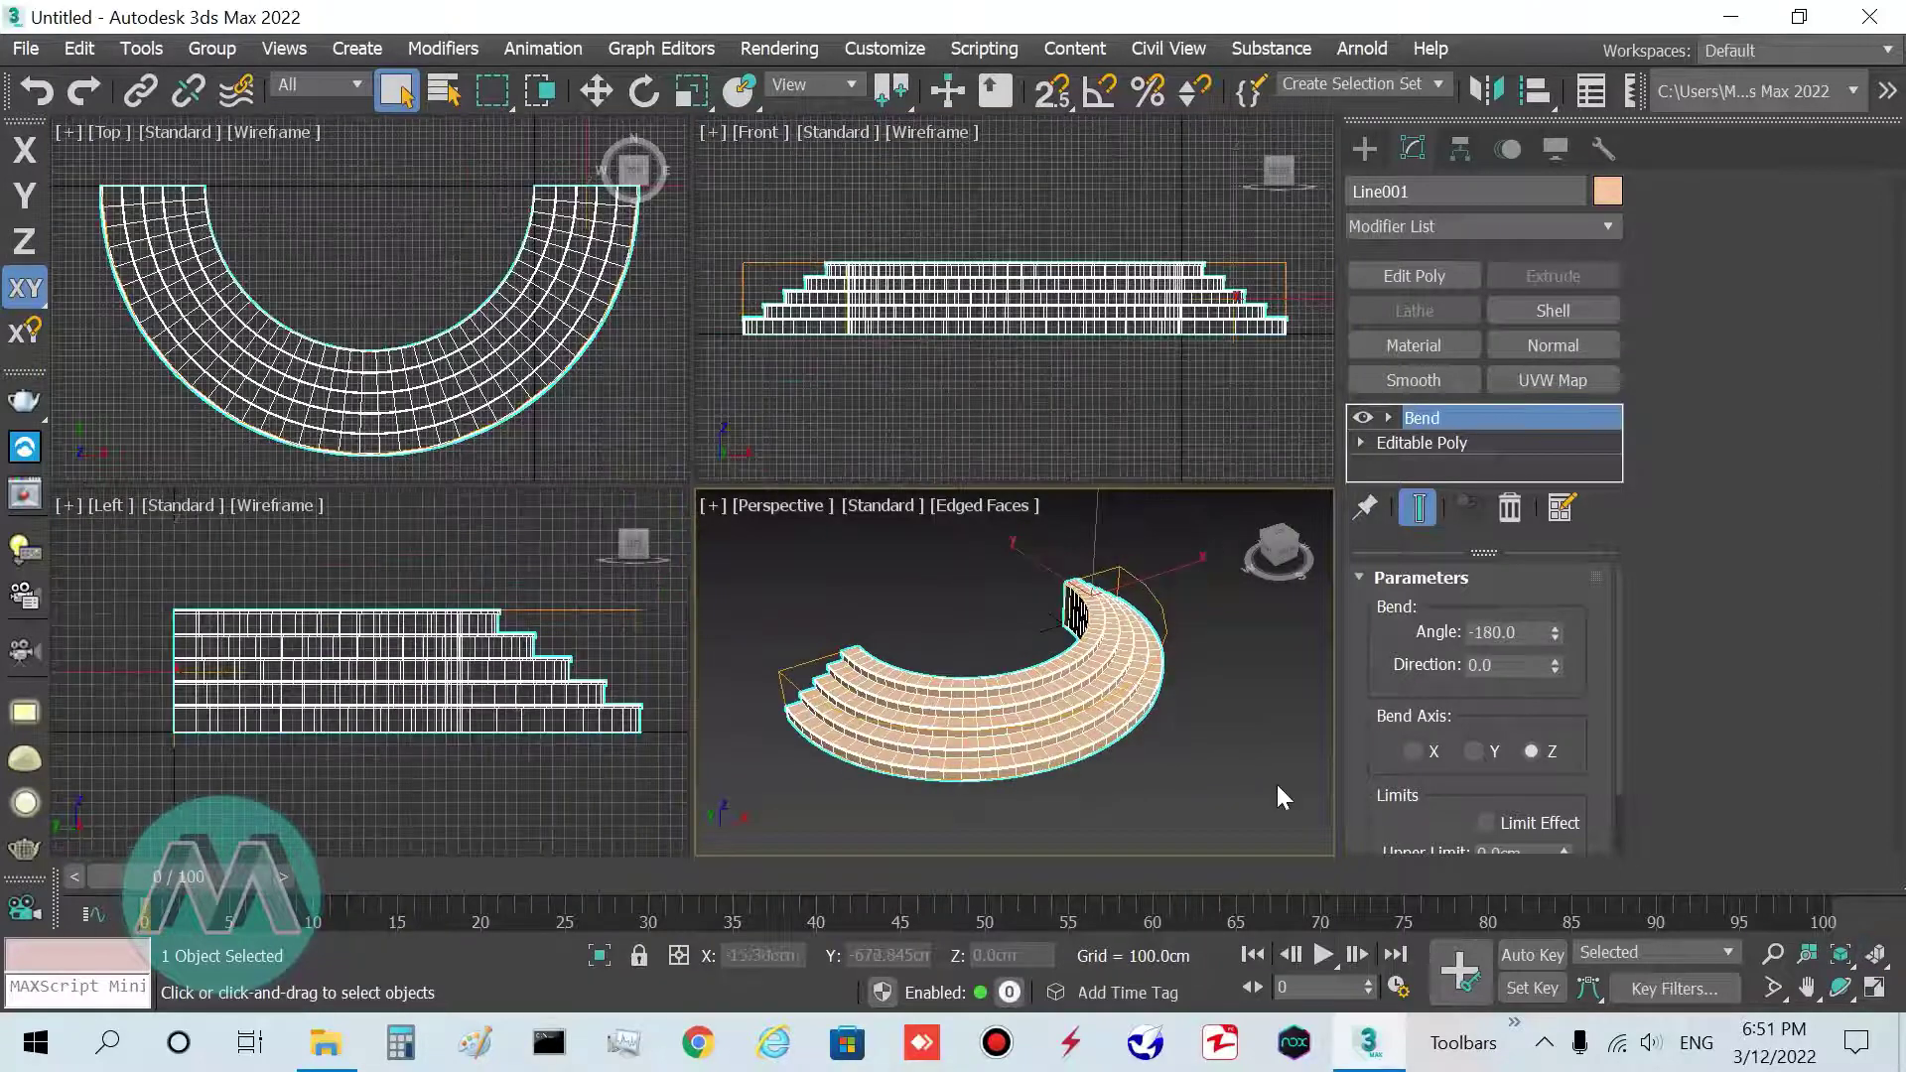
left_click(1804, 951)
left_click_drag(1081, 602, 1023, 532)
right_click(1022, 532)
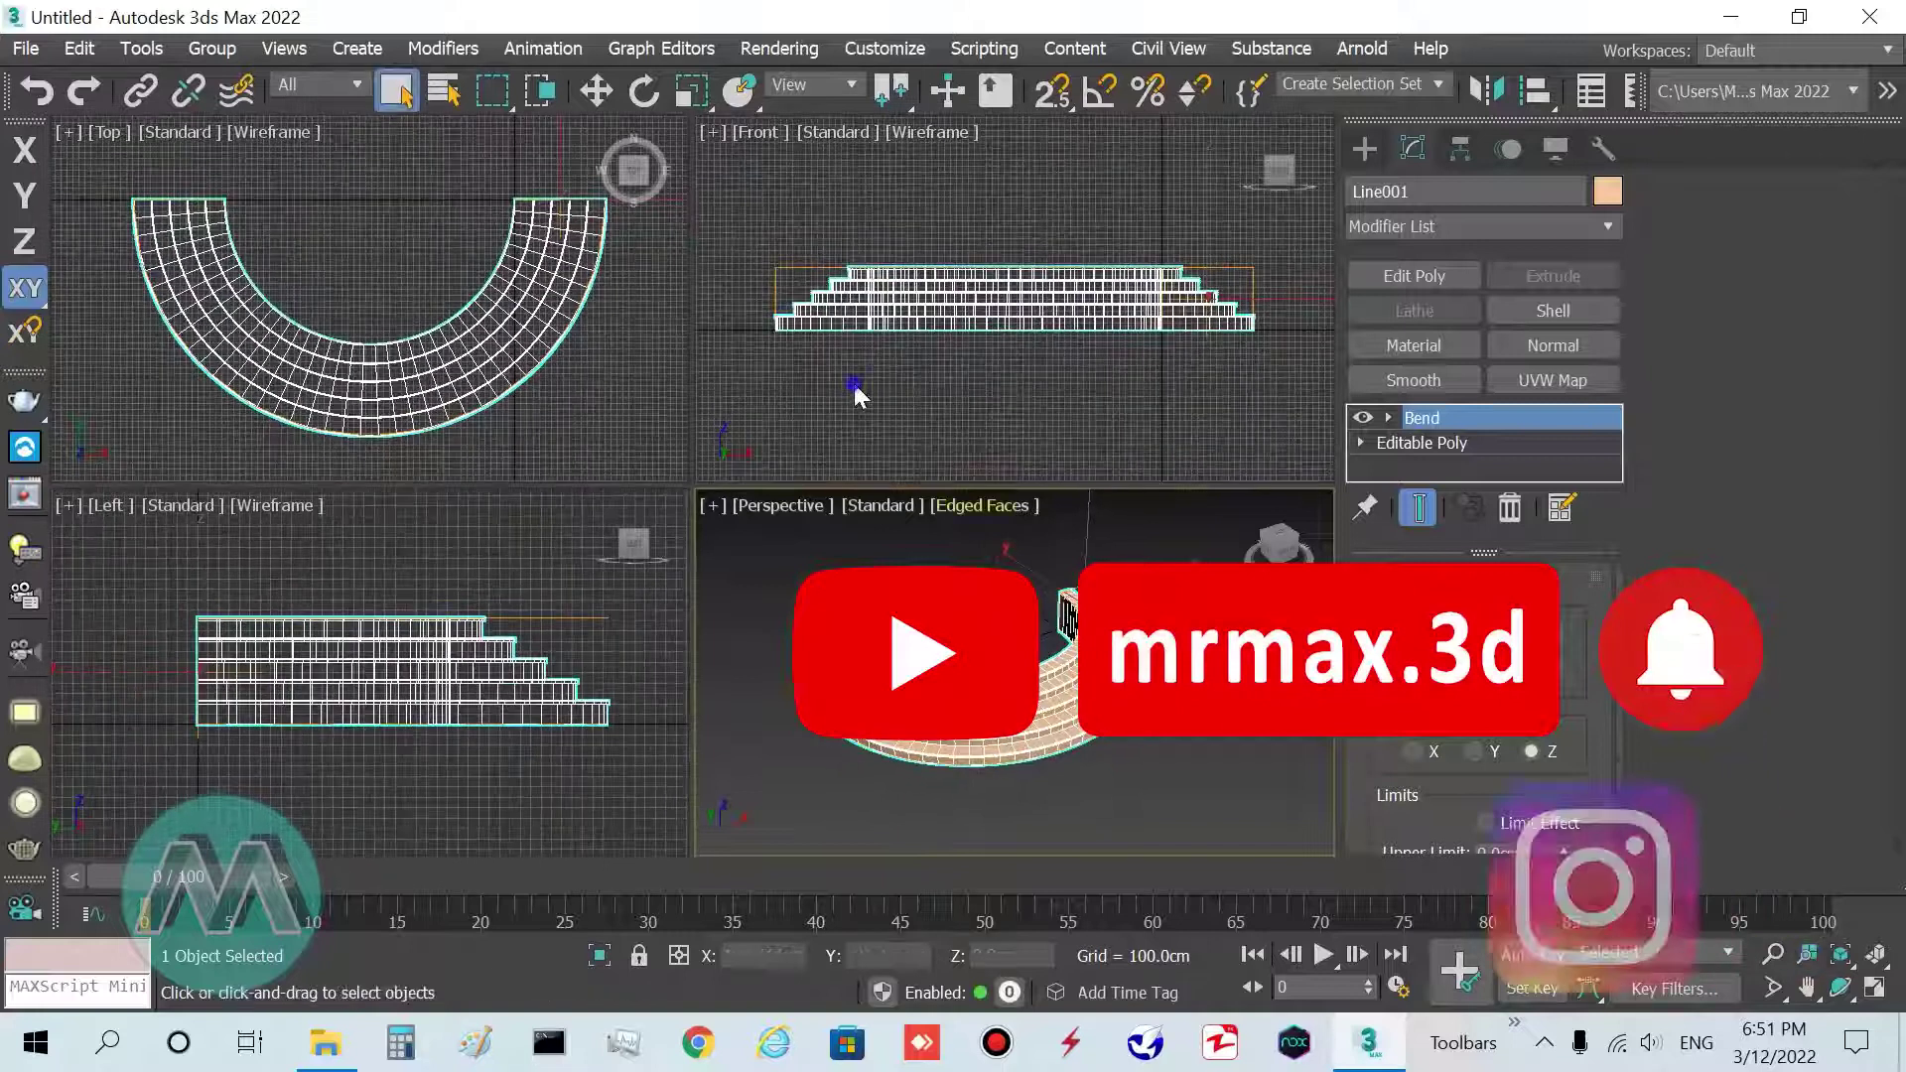
key("alt+w")
key("alt+w")
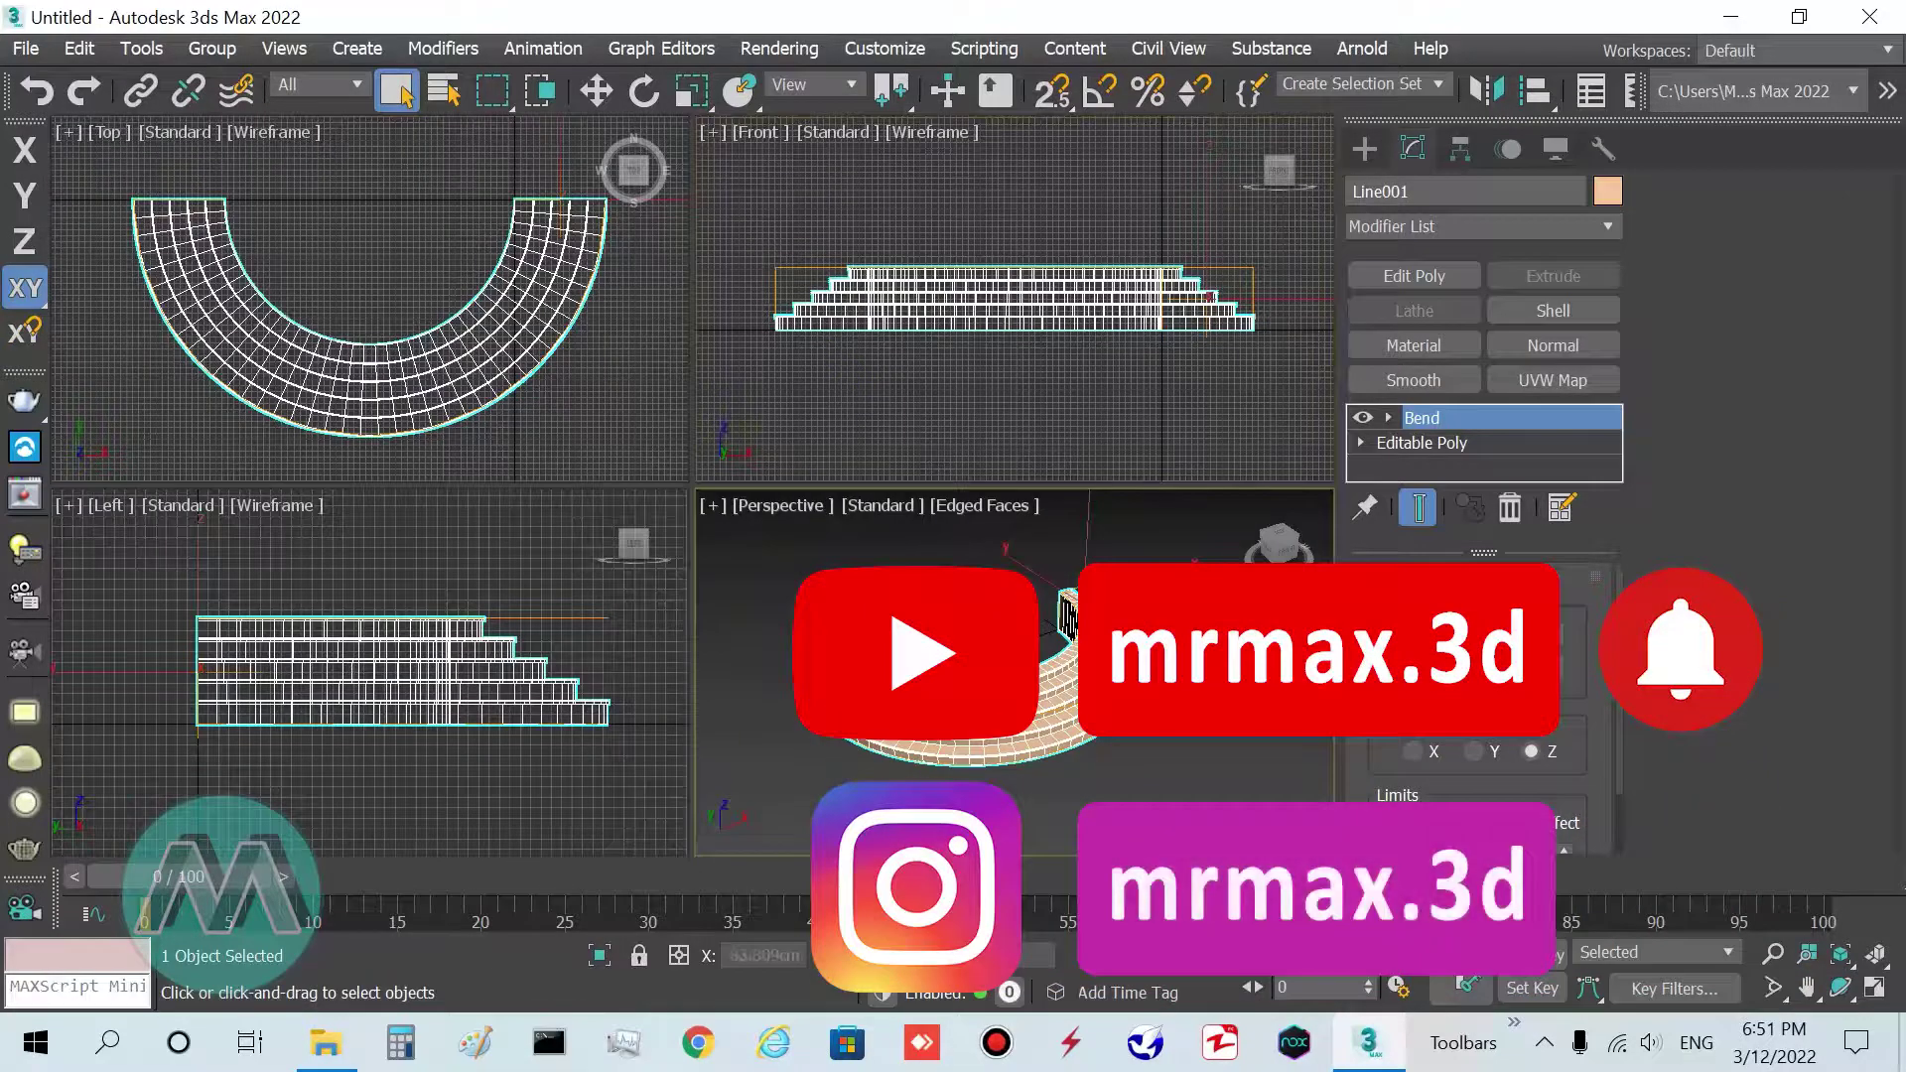
left_click(1773, 953)
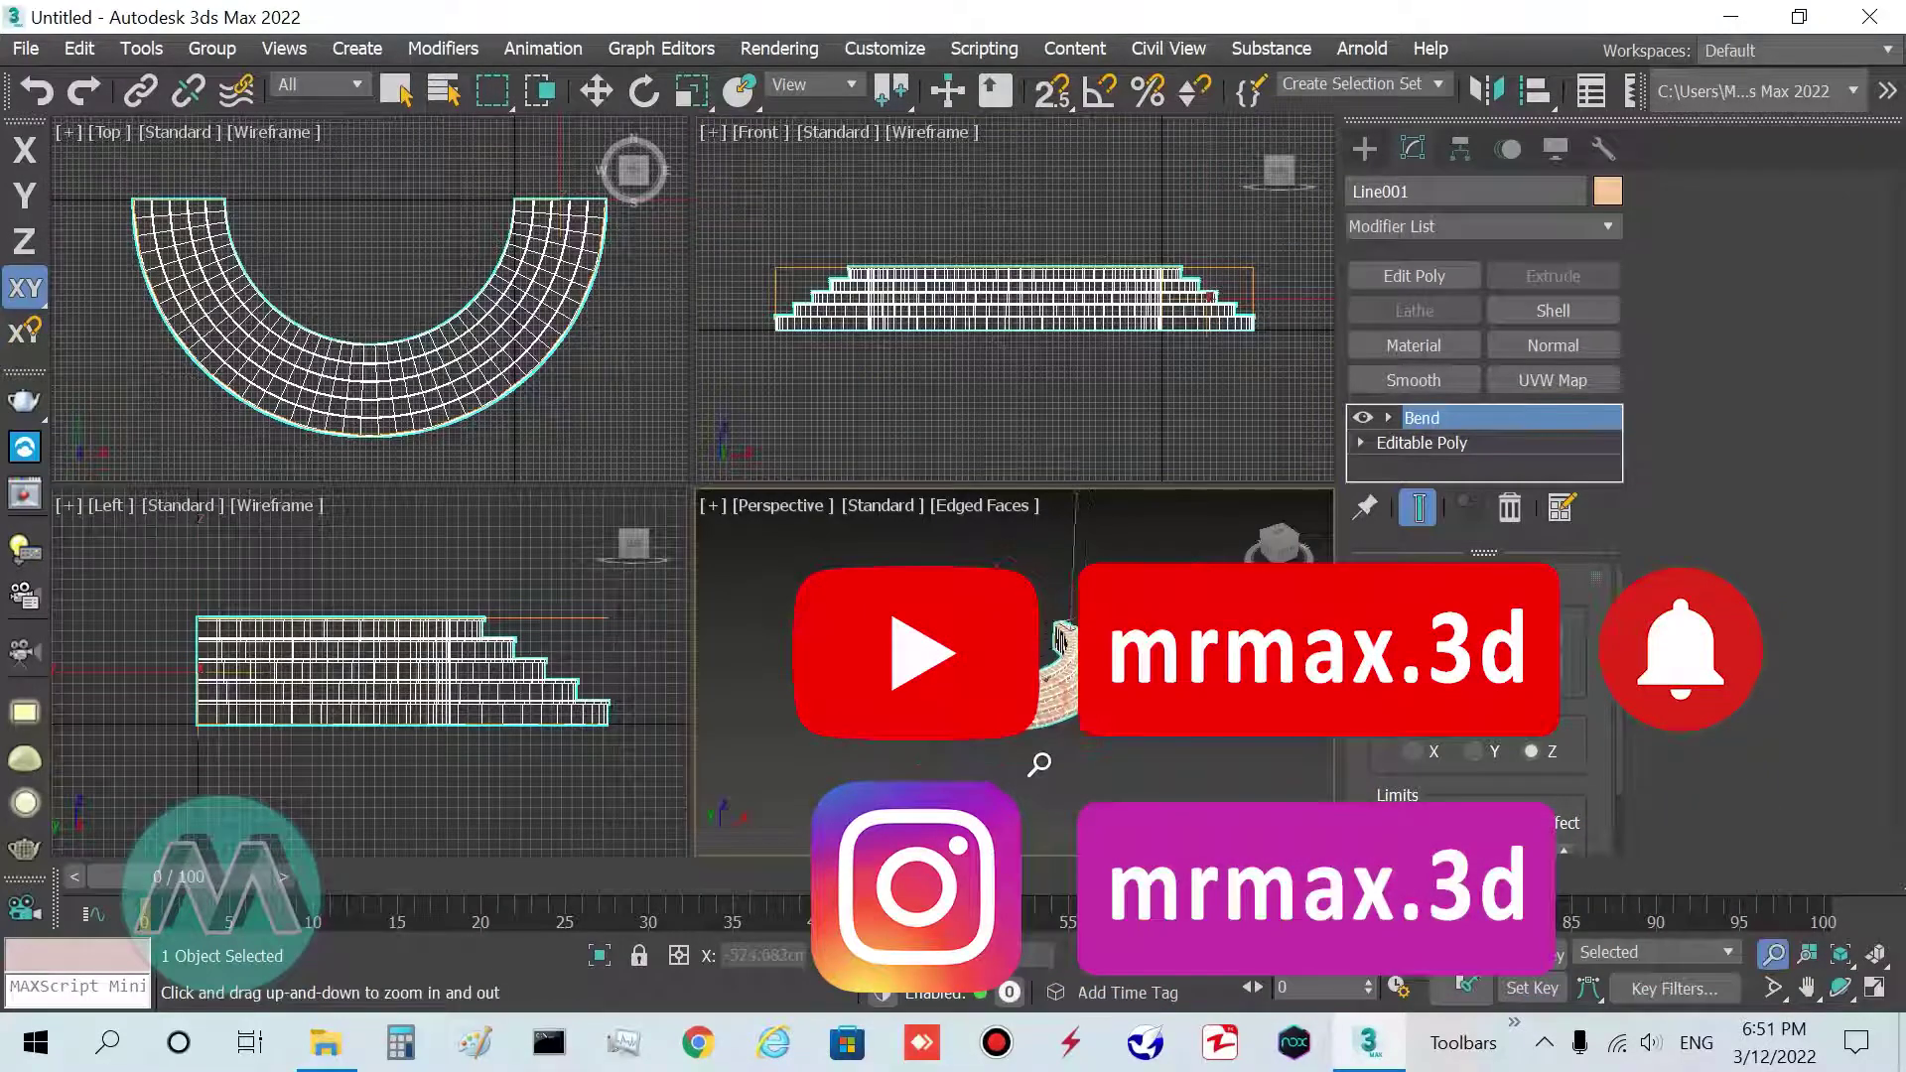